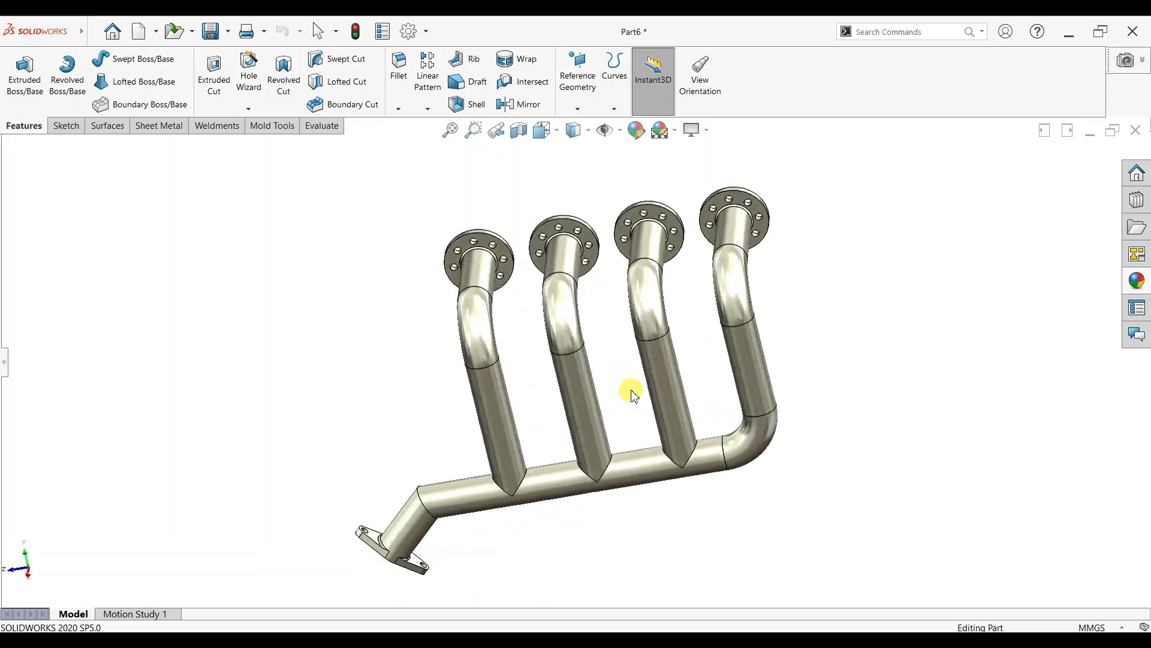
Examine the finished exhaust manifold with its four flanged pipes and outlet flange from different angles.
scroll(573, 229, "down", 5)
middle_click_drag(584, 533, 576, 398)
scroll(594, 406, "up", 3)
scroll(596, 411, "down", 5)
scroll(596, 412, "up", 3)
scroll(584, 402, "up", 5)
scroll(585, 522, "up", 4)
scroll(591, 483, "down", 3)
middle_click_drag(591, 483, 563, 524)
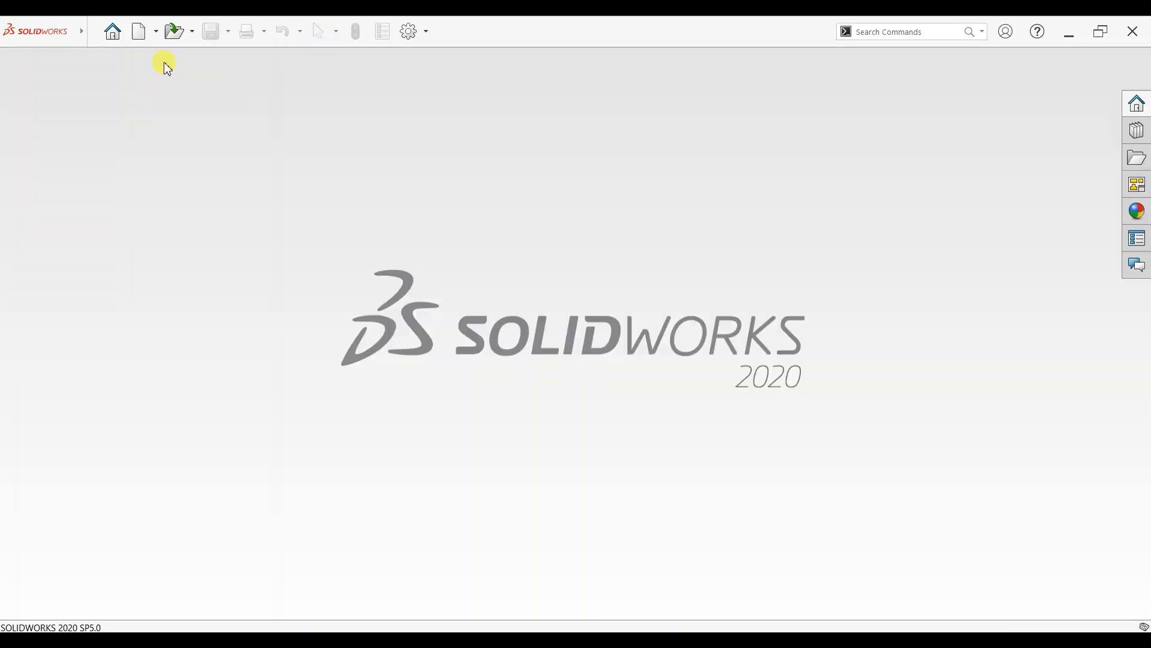
Create a new part document and apply the Plain White scene.
left_click(142, 31)
left_click(479, 213)
left_click(689, 388)
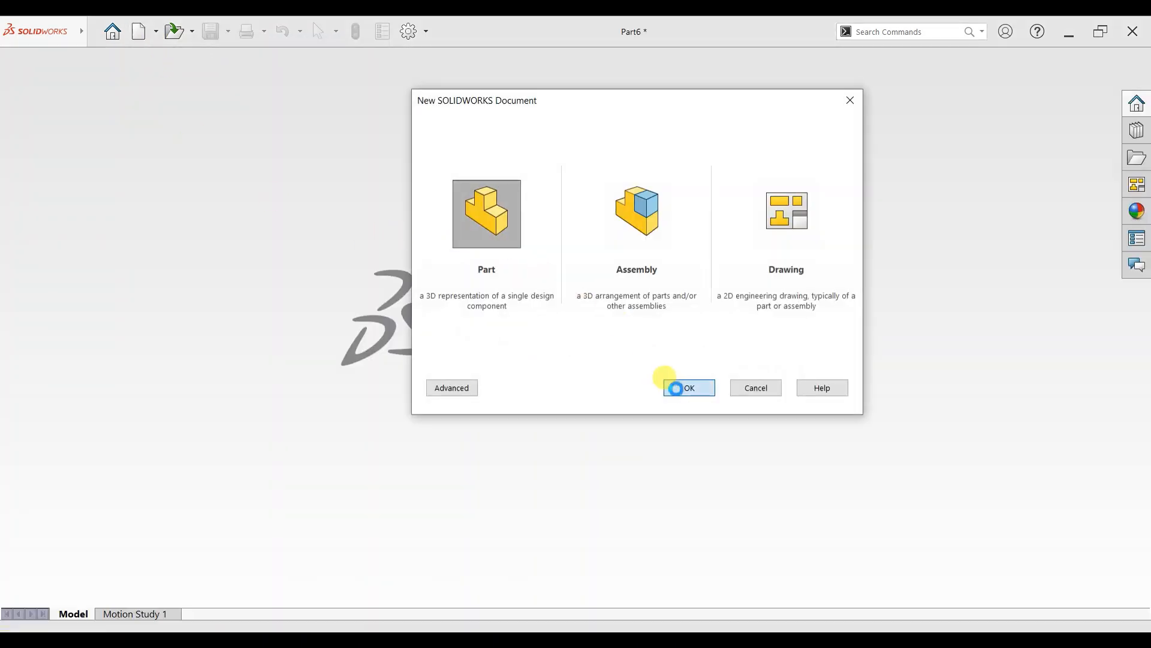
left_click(756, 130)
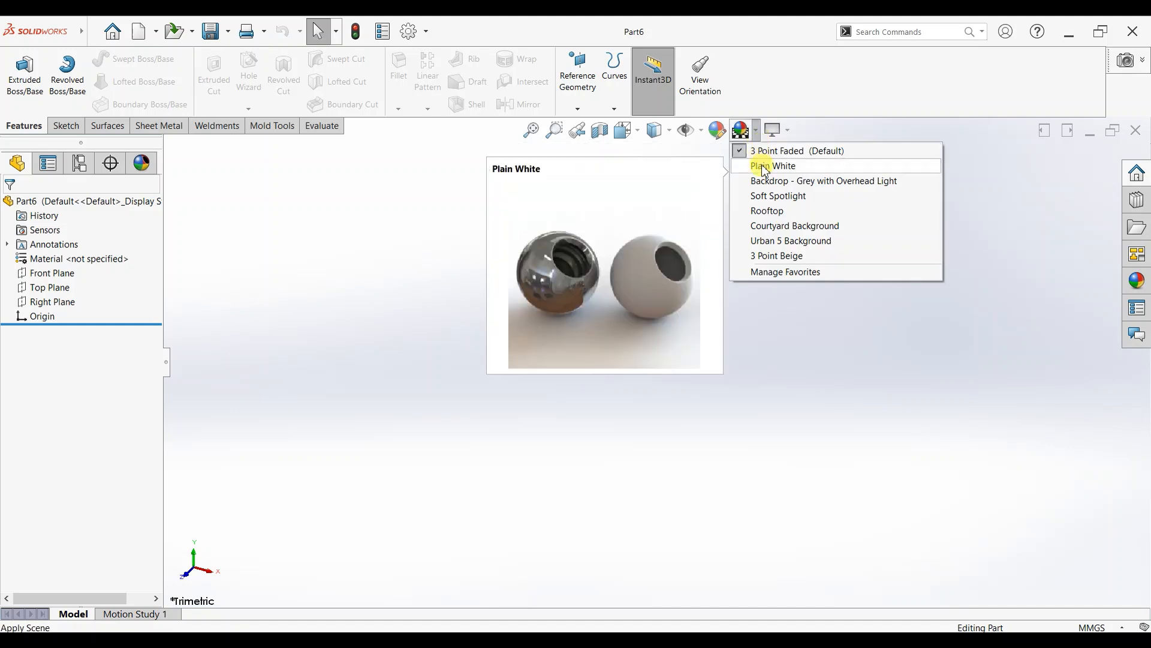
left_click(761, 161)
Sketch on the Front Plane a horizontal line about 44 mm long from the origin and a vertical line about 63 mm down from its end.
left_click(66, 125)
left_click(23, 95)
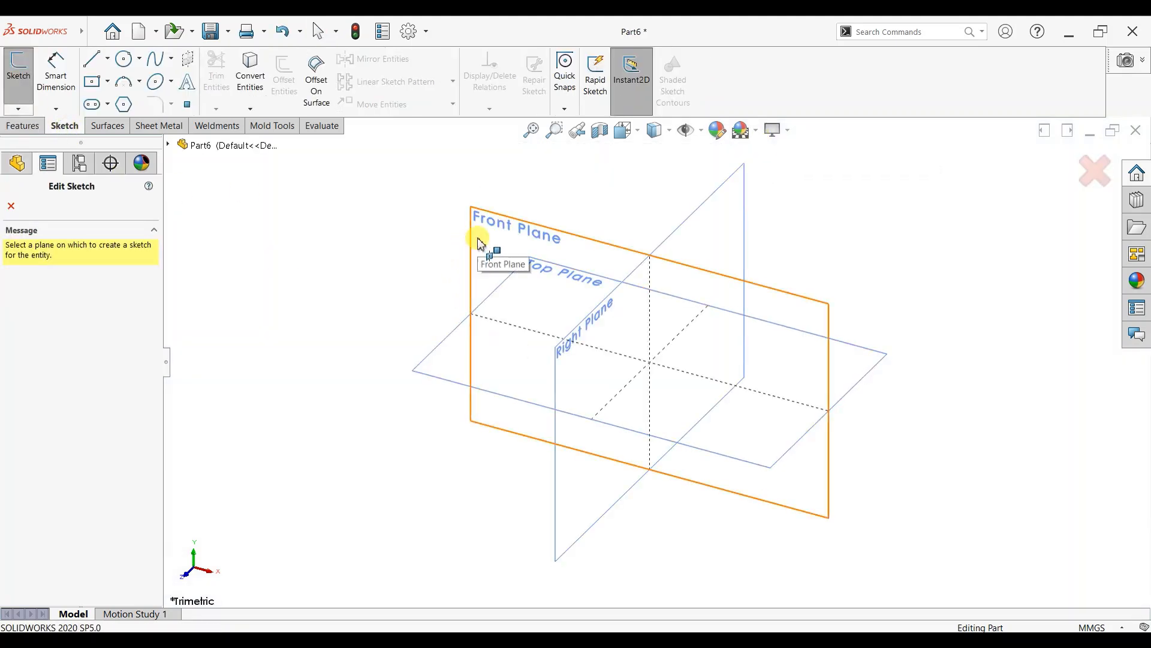
left_click(479, 243)
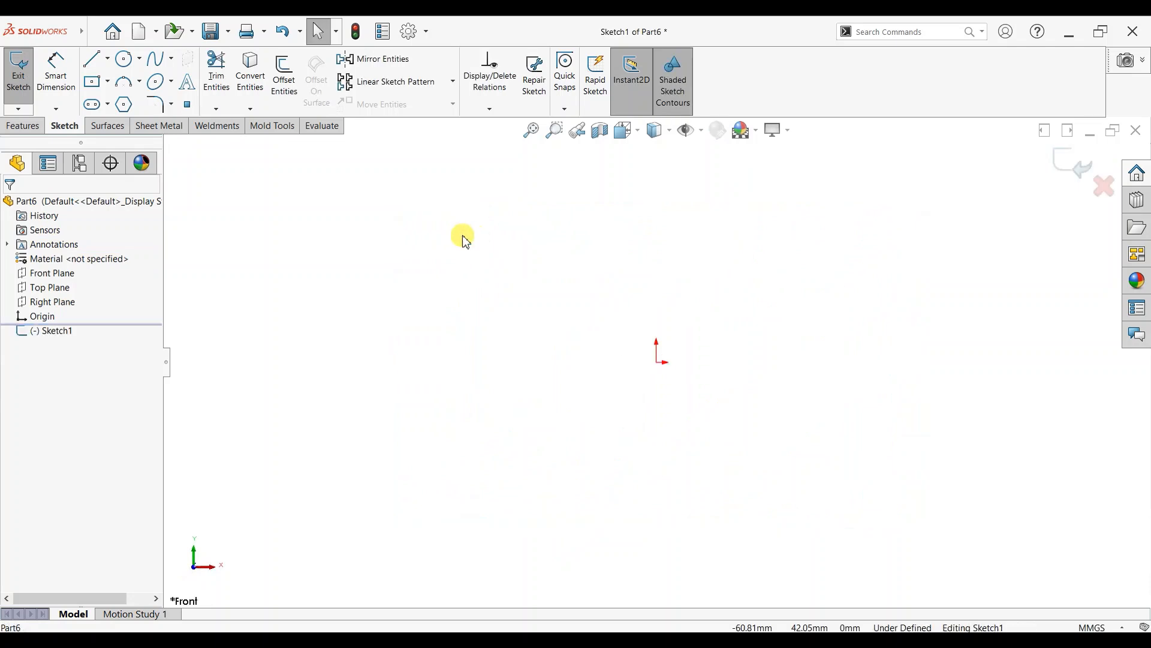
left_click(92, 60)
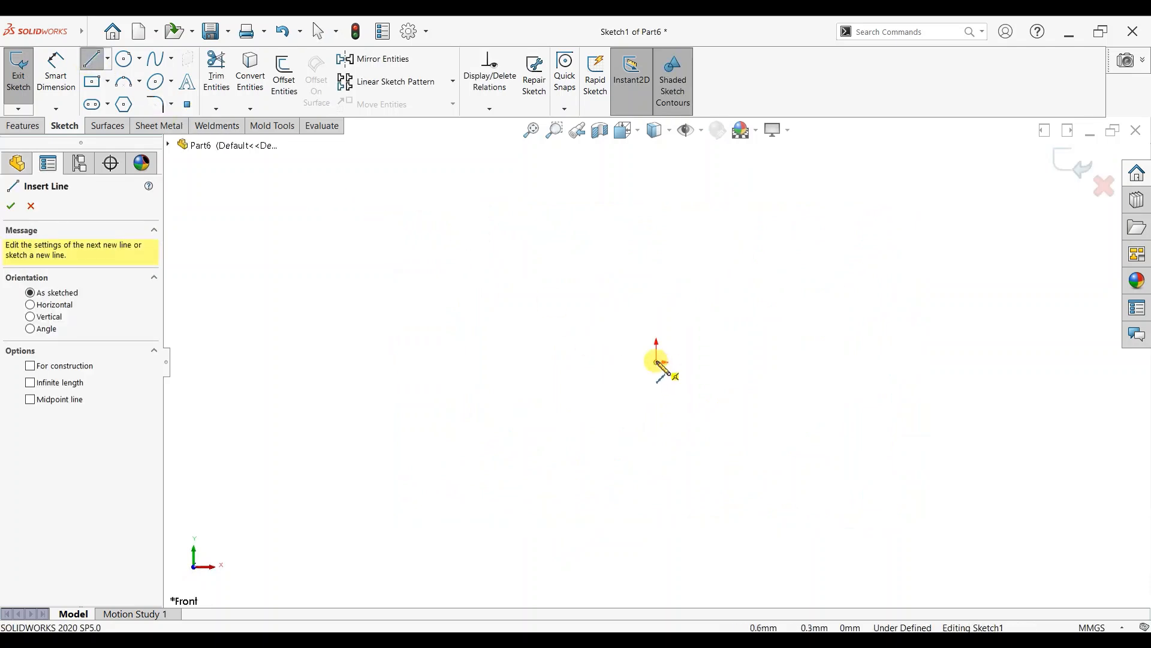
left_click(662, 362)
left_click(787, 362)
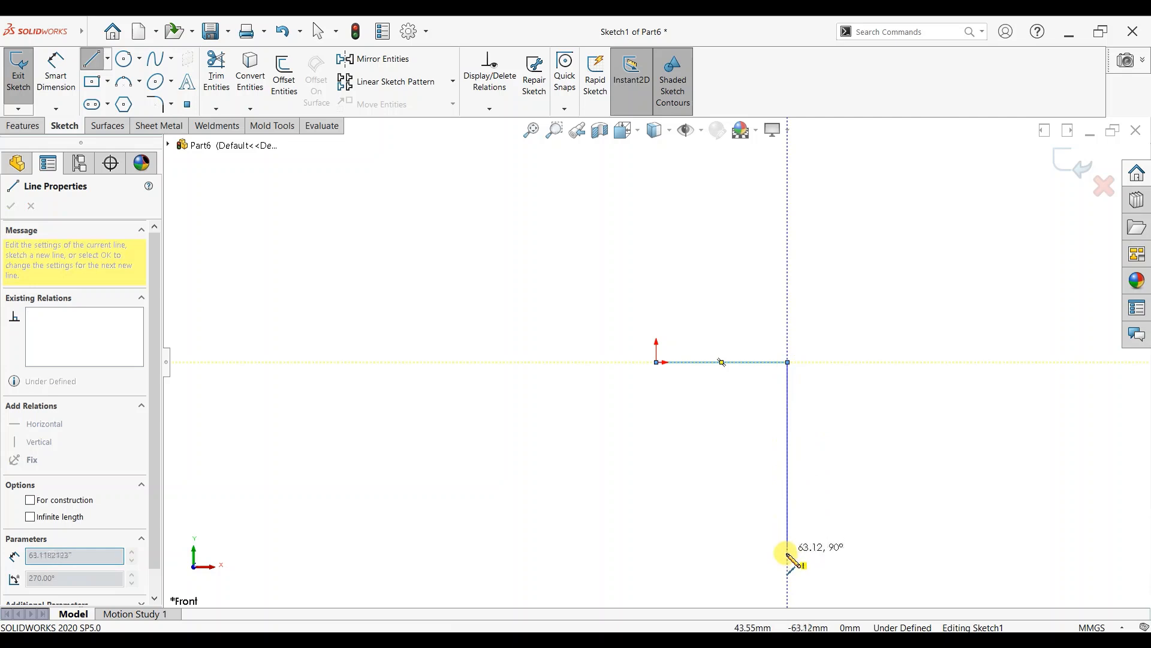
left_click(787, 552)
right_click(818, 420)
left_click(830, 431)
scroll(826, 450, "up", 2)
scroll(823, 459, "down", 2)
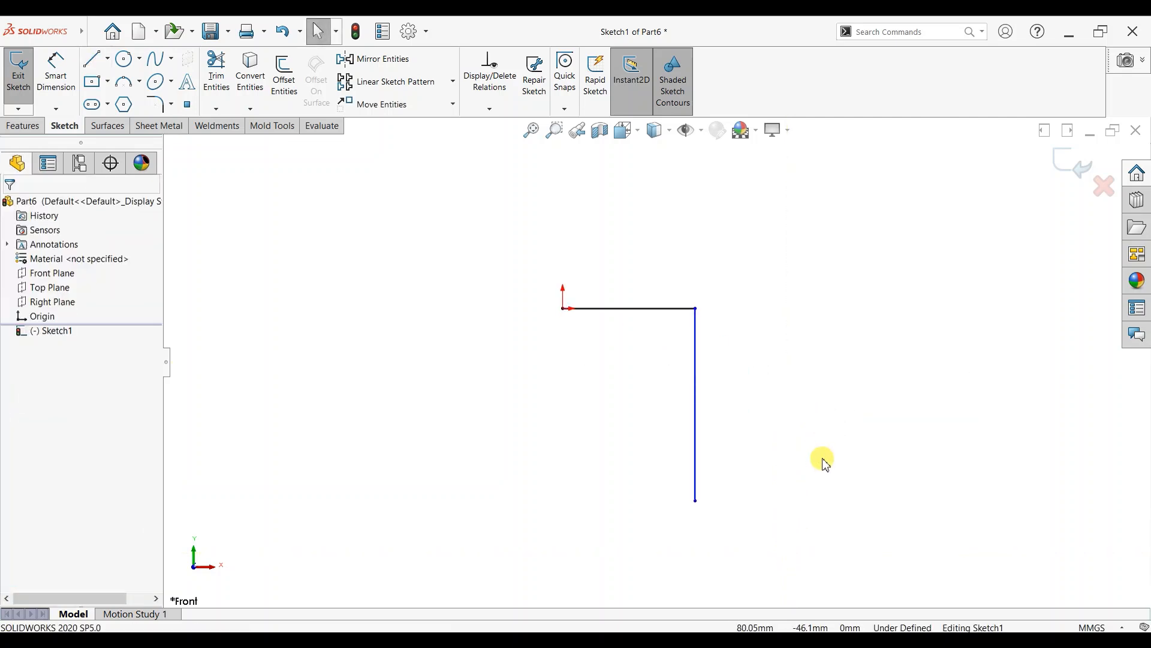
Dimension the horizontal sketch line to 150 mm.
left_click(56, 71)
left_click(611, 282)
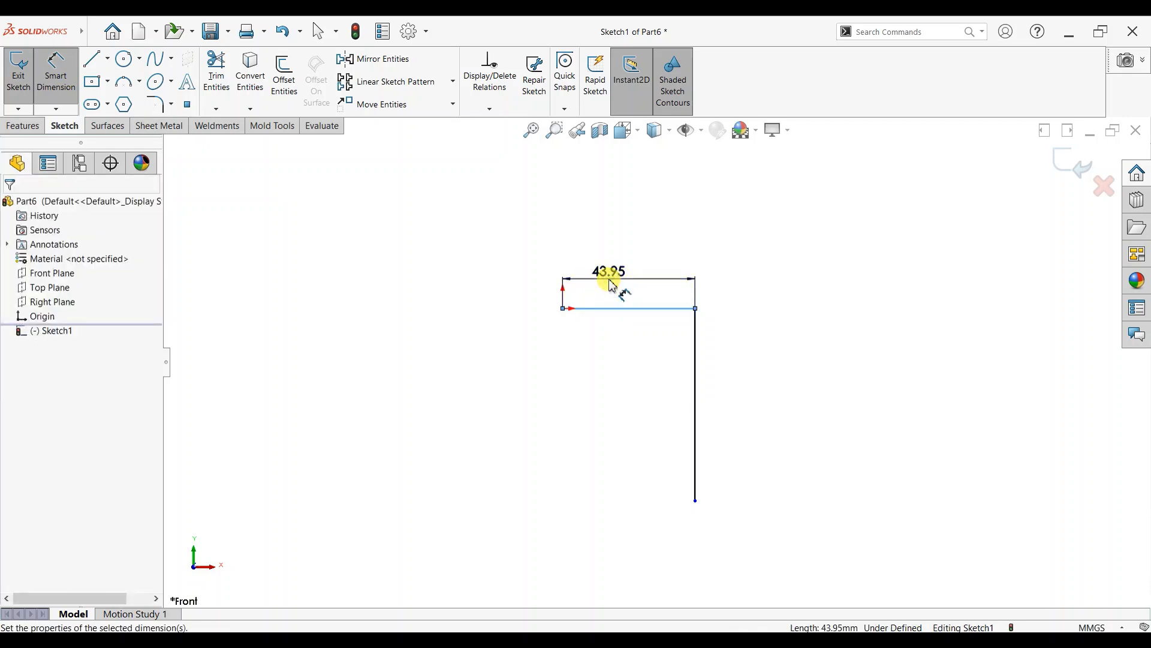
left_click(611, 285)
type("150")
key("Return")
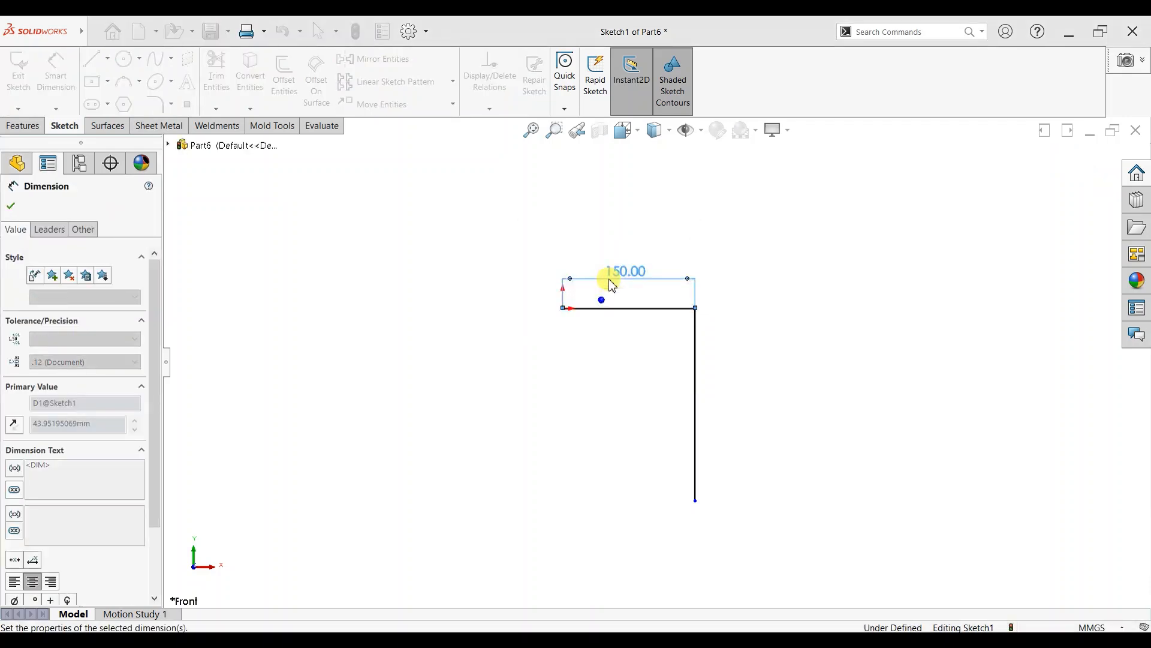
Dimension the vertical sketch line to 220 mm.
left_click(694, 350)
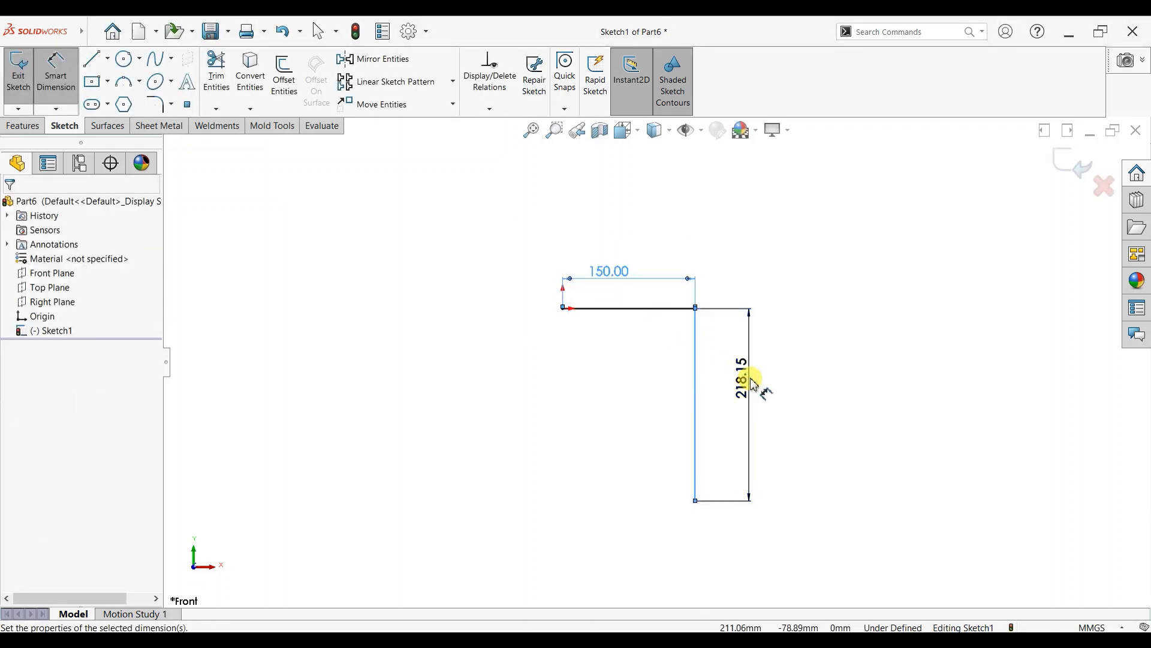
left_click(753, 384)
type("2")
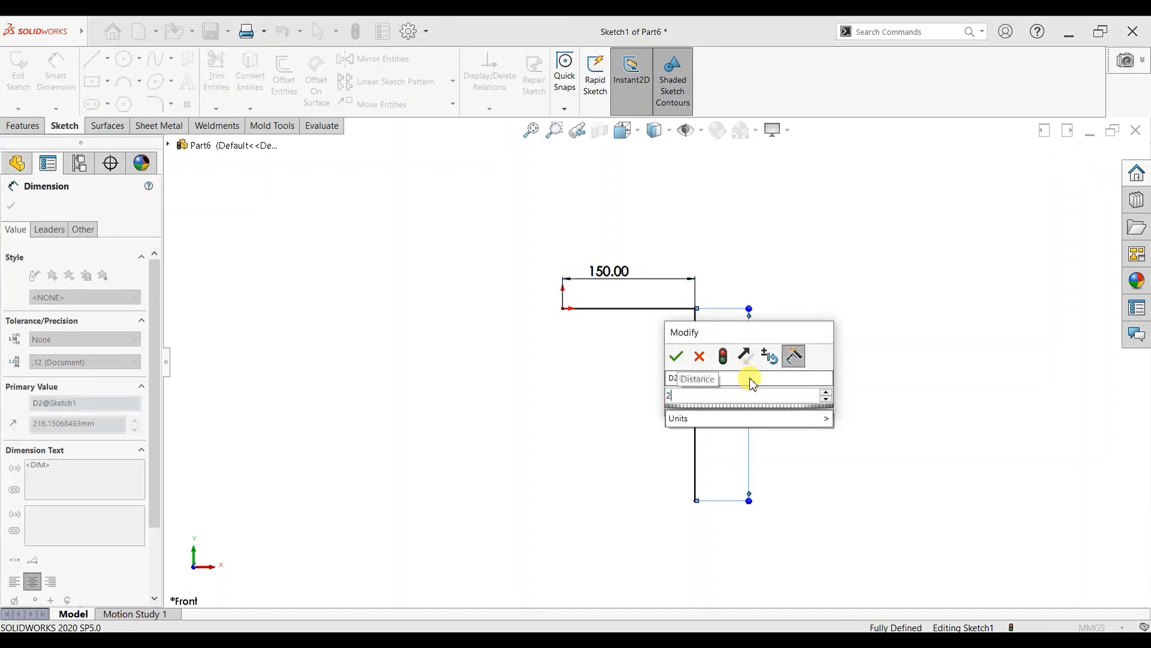
type("20")
key("Return")
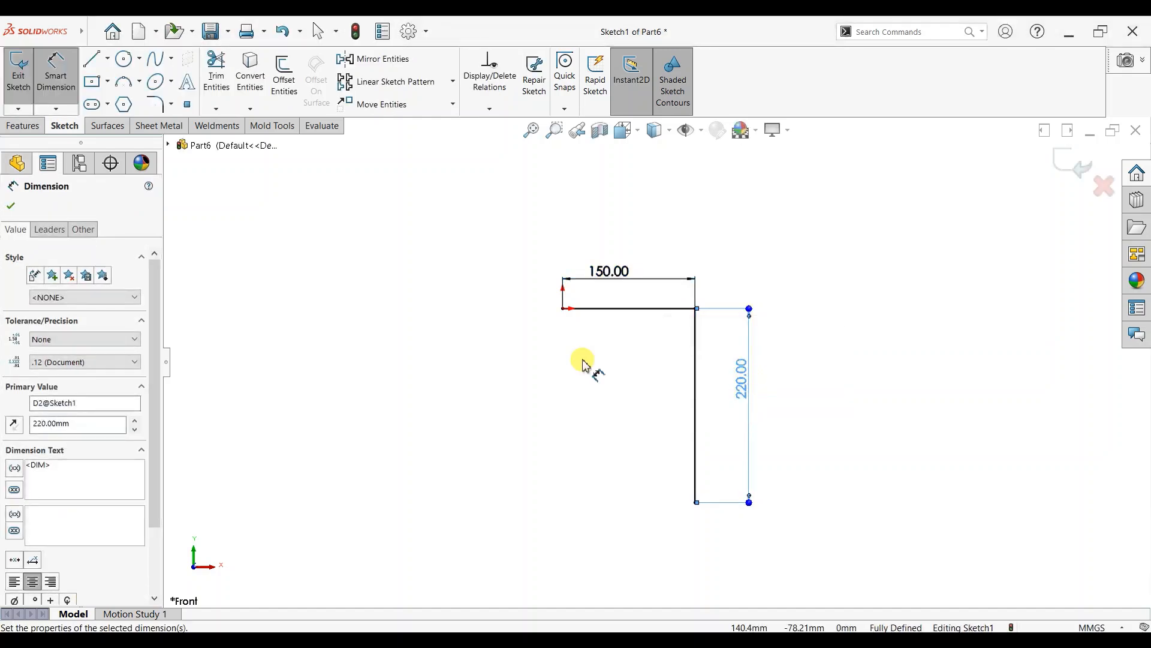
left_click(9, 207)
Round the corner between the two lines with a 50 mm sketch fillet and finish the sketch.
left_click(171, 105)
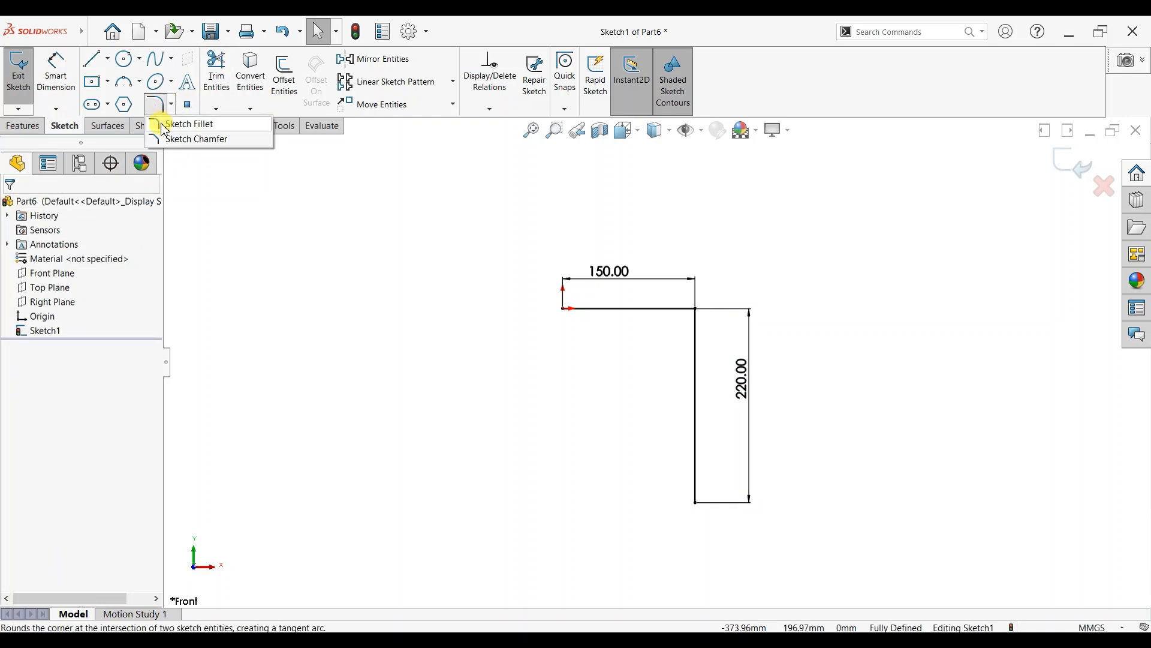
left_click(174, 121)
left_click(695, 311)
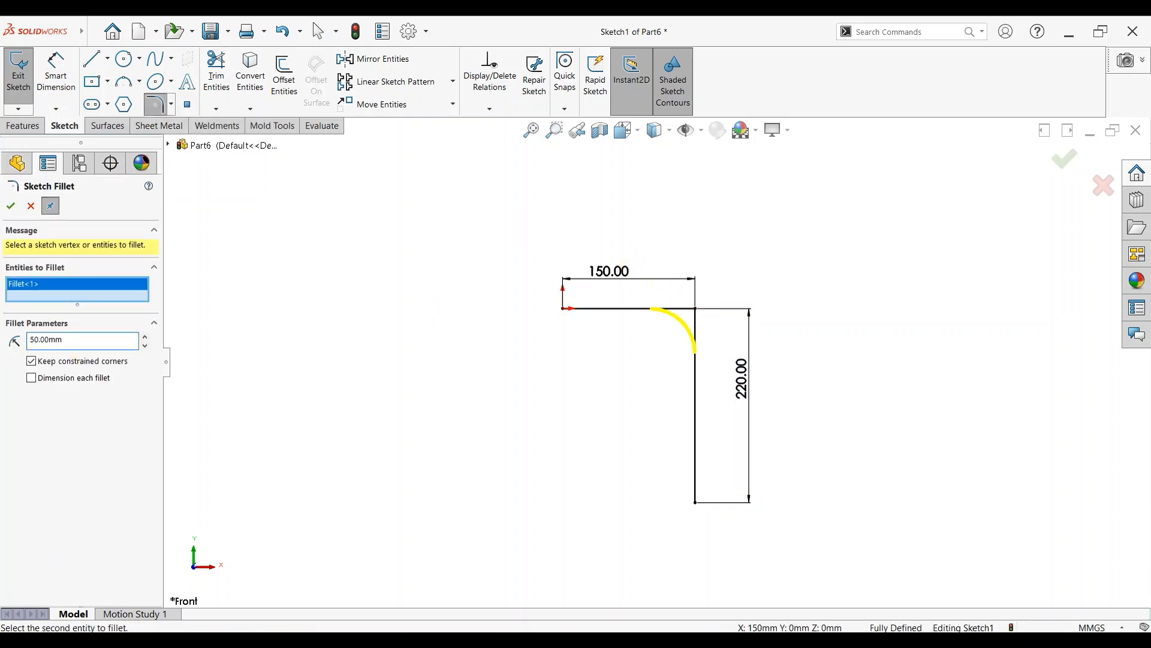
left_click(10, 207)
left_click(11, 207)
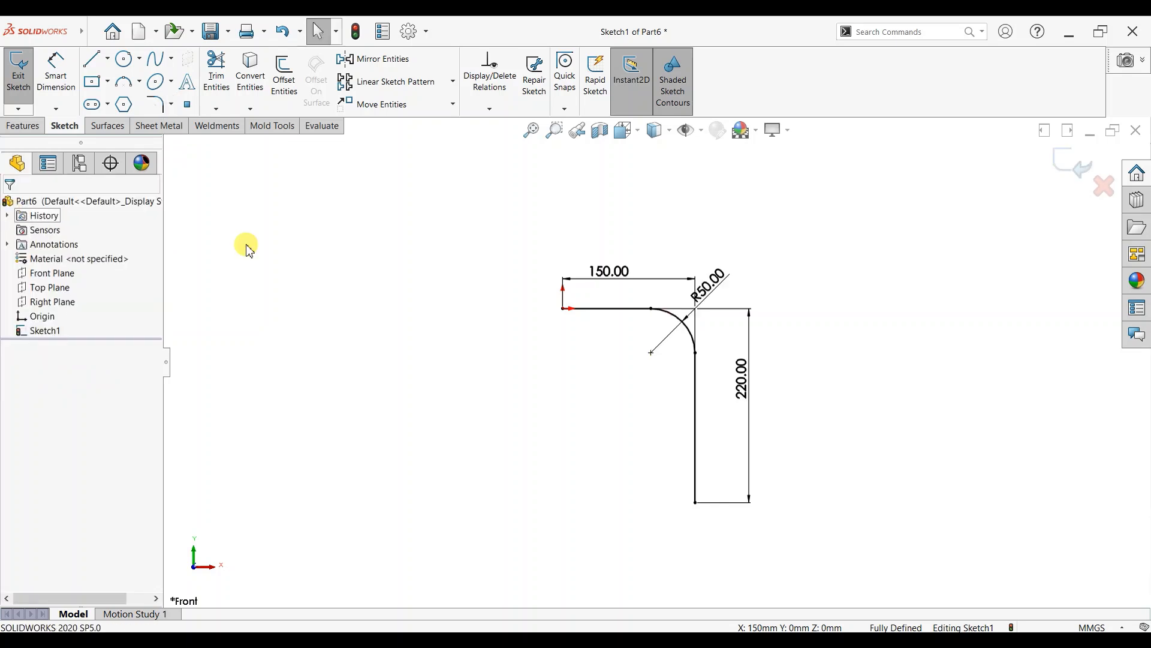
mouse_move(800, 307)
middle_mouse_down()
mouse_move(772, 319)
mouse_move(886, 280)
middle_mouse_up()
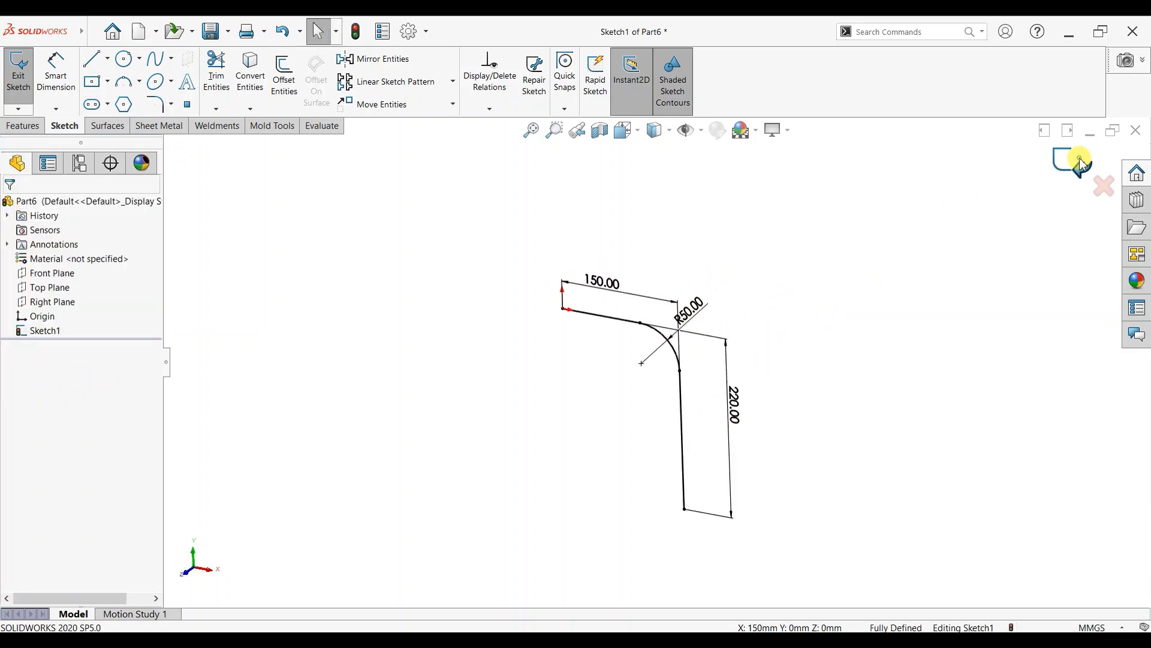
left_click(1078, 162)
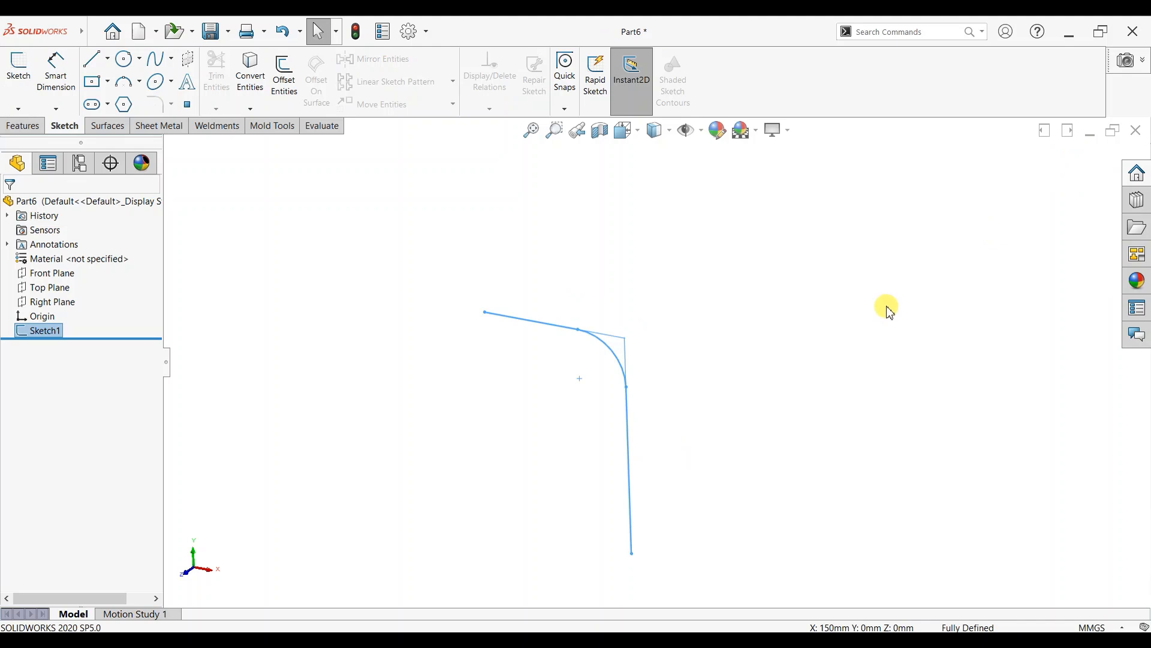
left_click(495, 313)
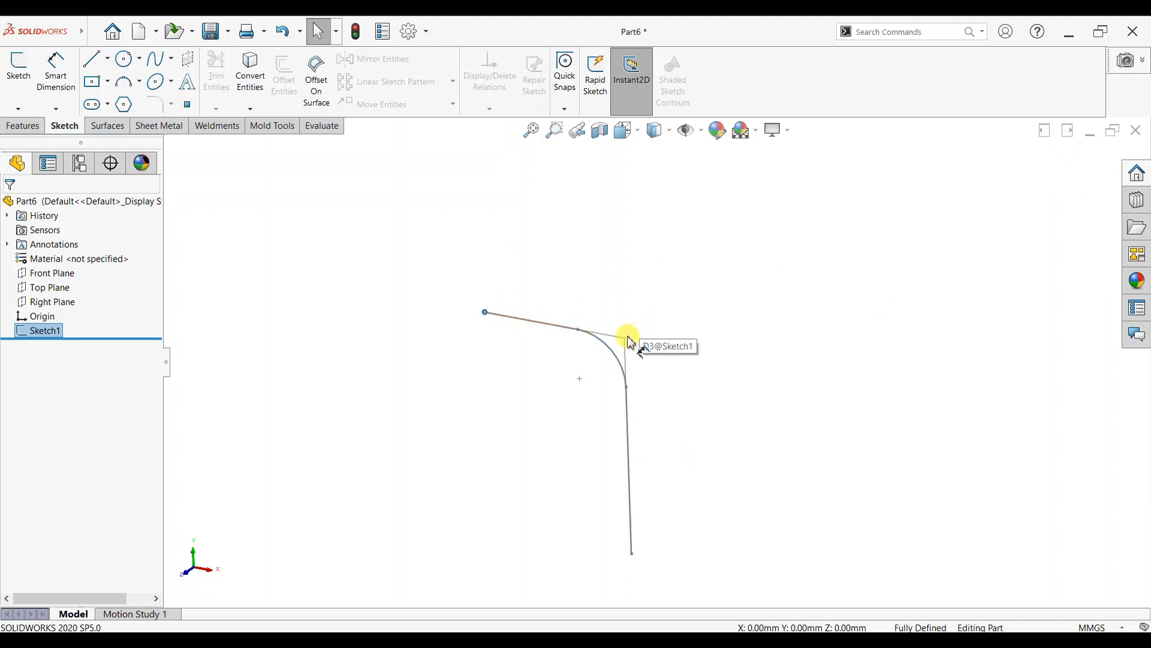
left_click(687, 315)
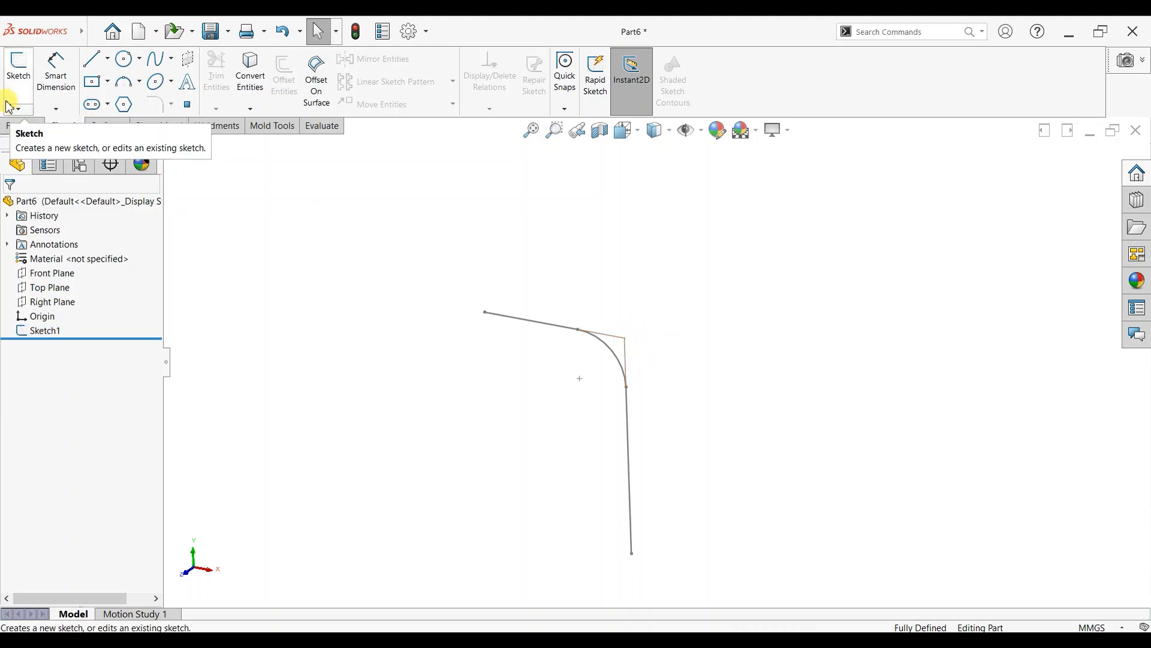
left_click(41, 329)
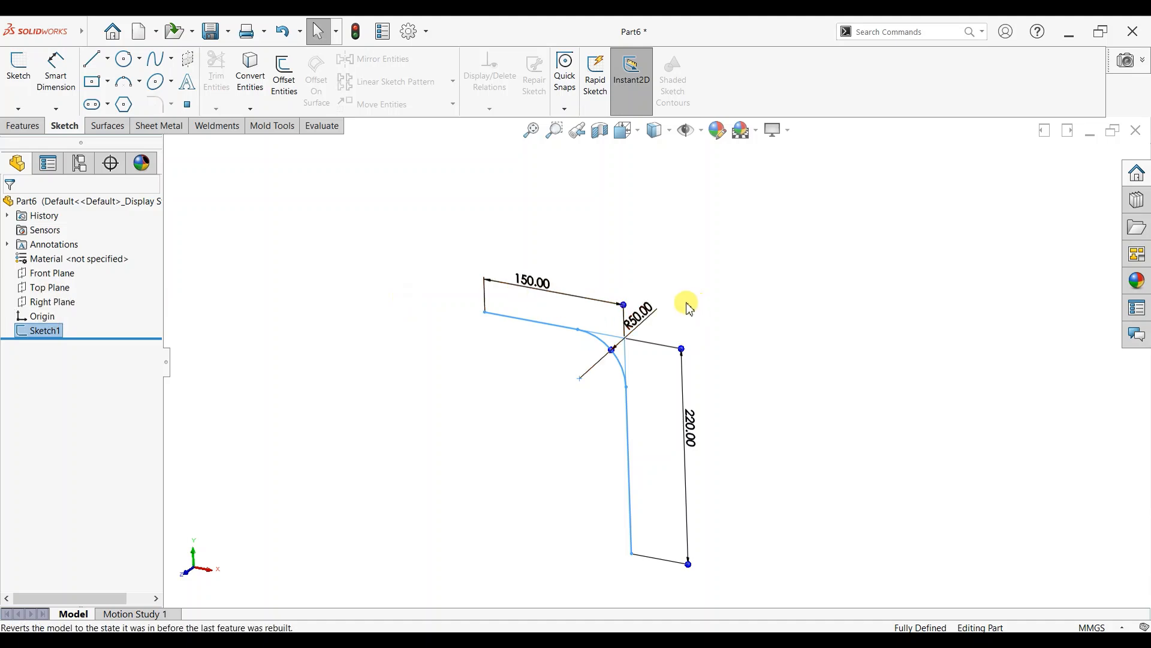
left_click(746, 329)
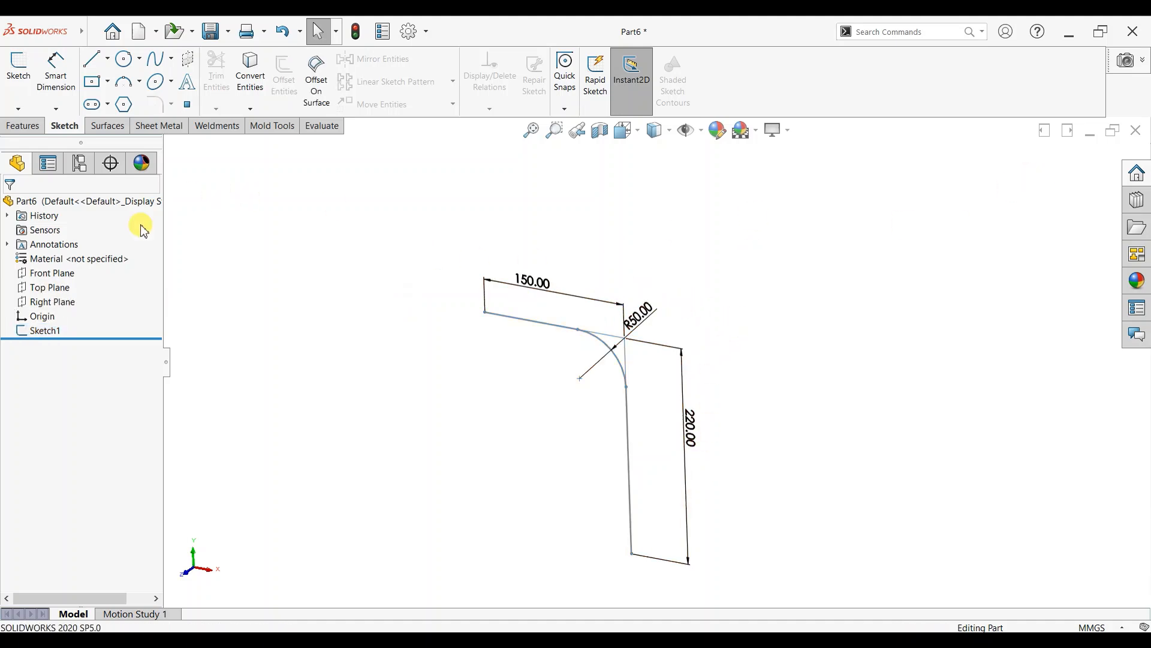
Create a reference plane perpendicular to the horizontal line at its endpoint on the origin, and view it face-on.
left_click(37, 130)
left_click(581, 106)
left_click(515, 318)
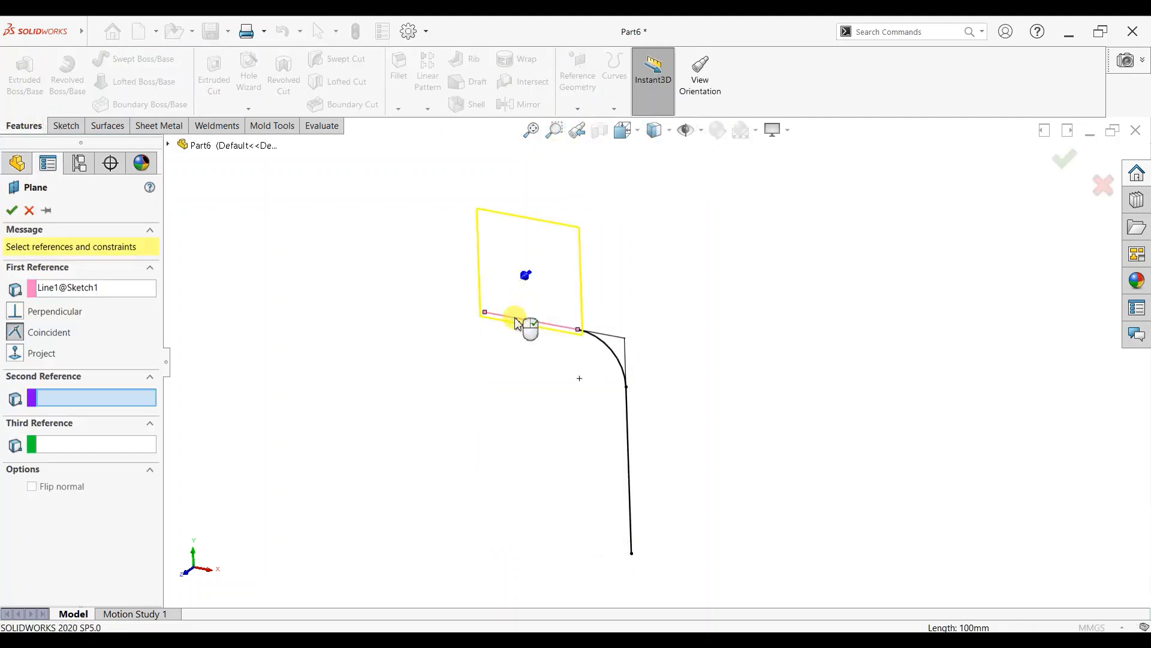
left_click(487, 312)
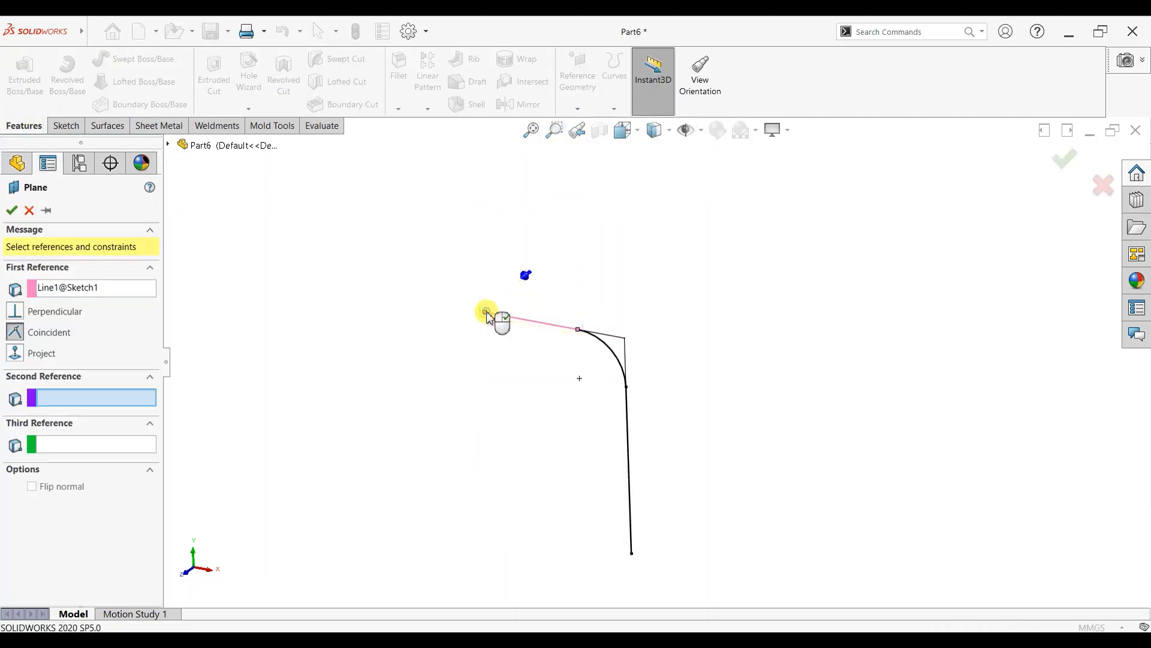
left_click(12, 210)
key("ctrl+8")
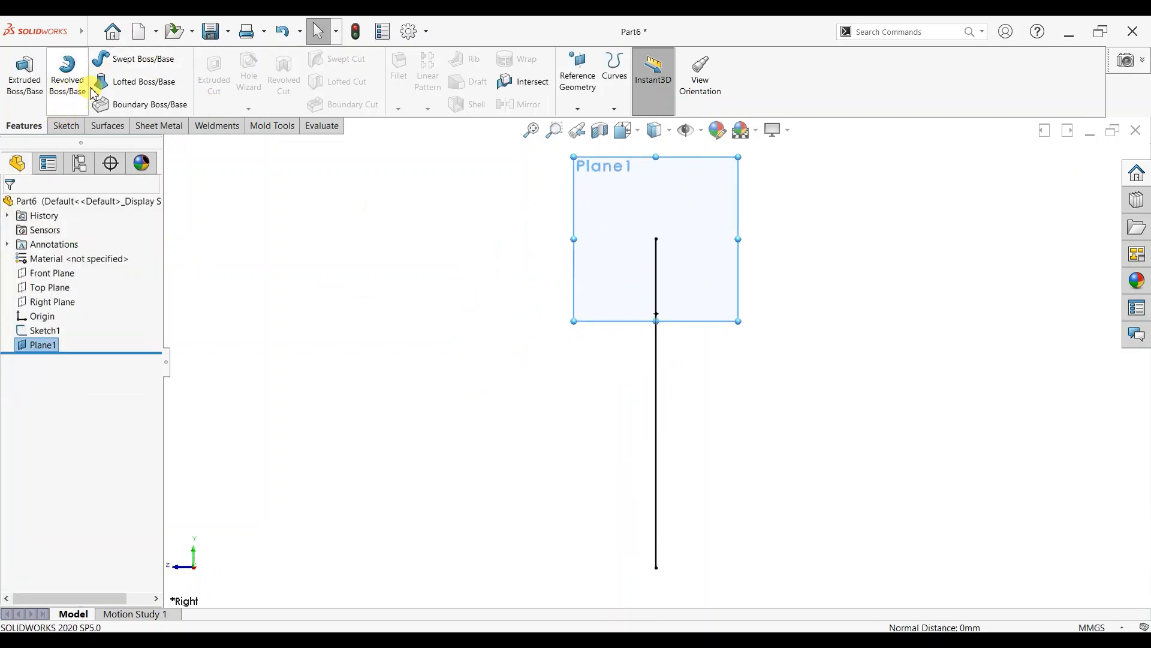
Sweep a circular profile of 40 mm diameter along the filleted L-shaped sketch to form the solid pipe.
left_click(105, 63)
middle_click_drag(535, 217, 559, 265)
left_click(32, 259)
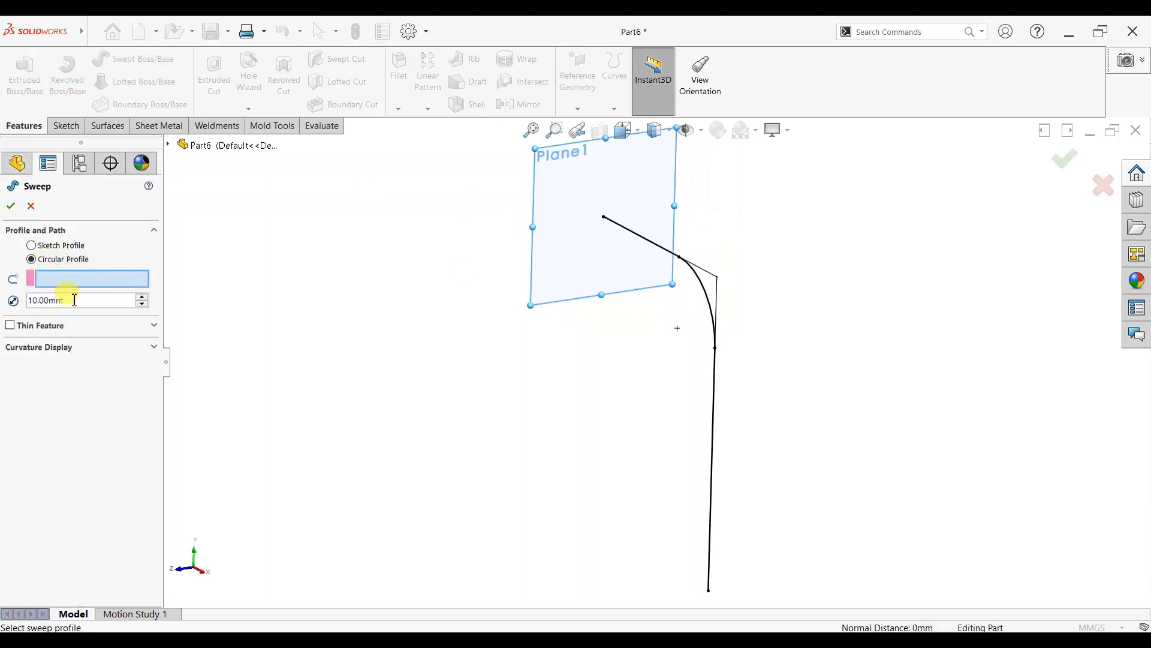
left_click(644, 241)
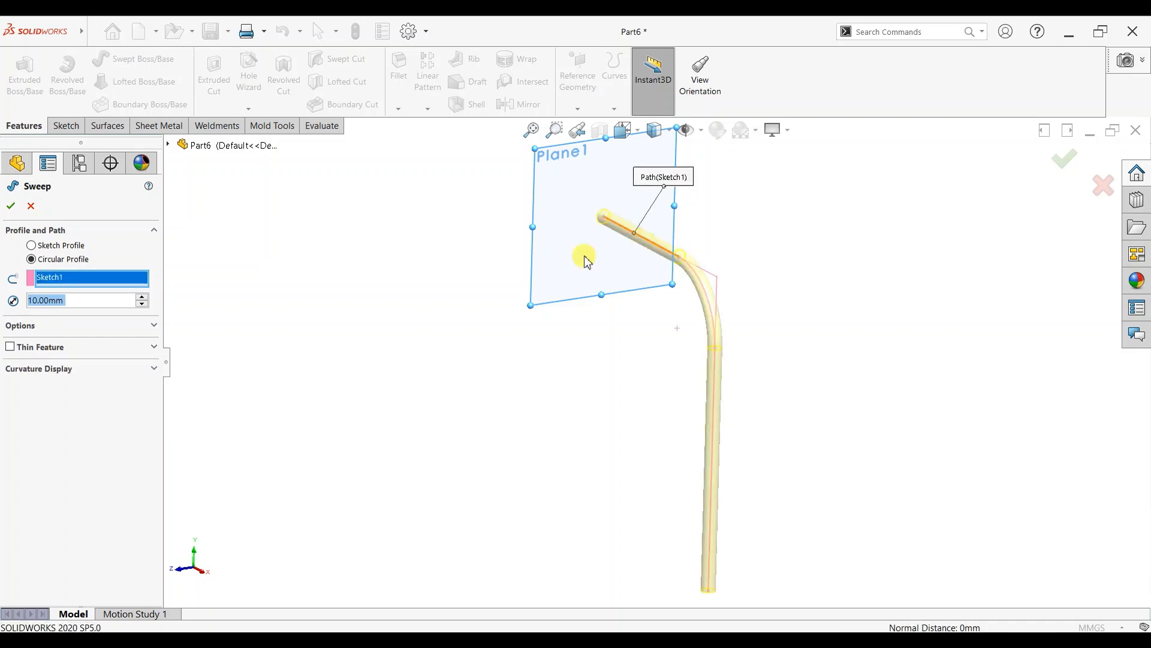
type("50")
key("Return")
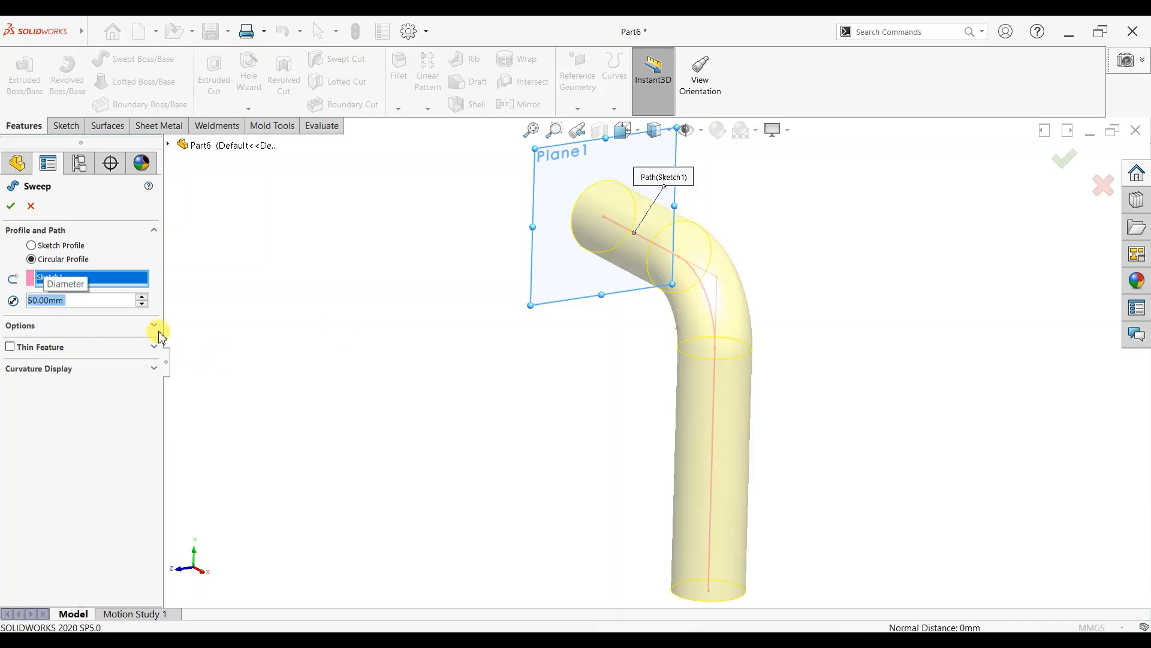
type("40")
key("Return")
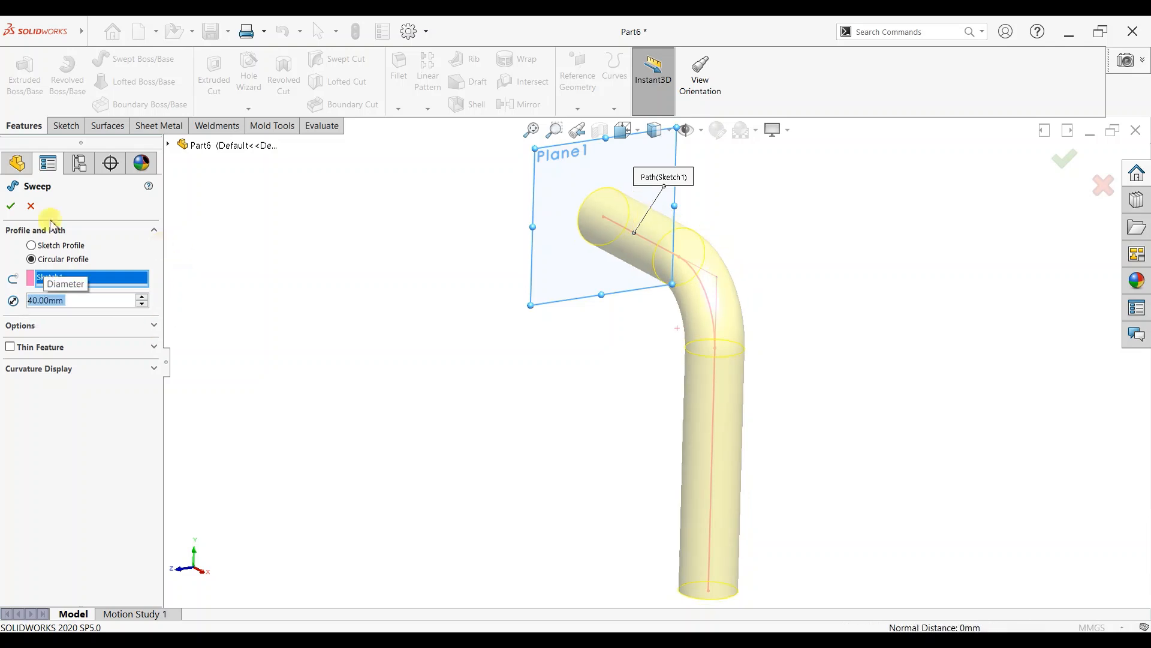
left_click(12, 209)
Create a reference plane offset 100 mm from the Front Plane with the offset direction flipped, and view it face-on.
mouse_move(830, 424)
middle_mouse_down()
mouse_move(960, 446)
mouse_move(887, 424)
mouse_move(707, 406)
mouse_move(801, 390)
mouse_move(838, 423)
middle_mouse_up()
left_click(51, 287)
left_click(577, 109)
left_click(579, 126)
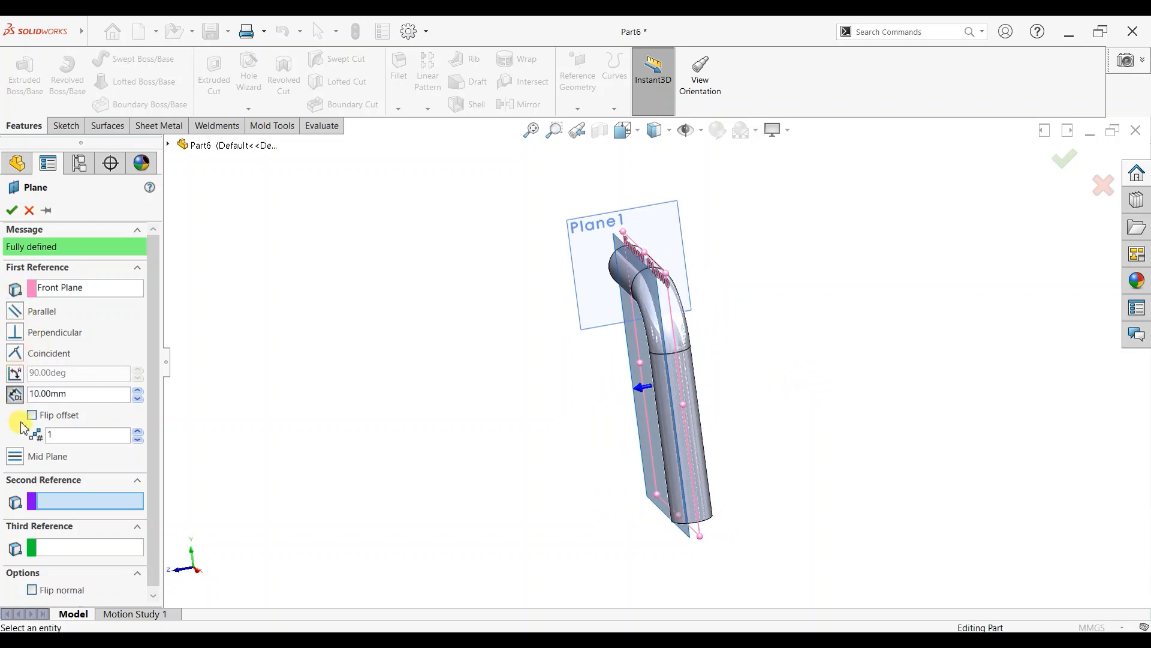
left_click(33, 415)
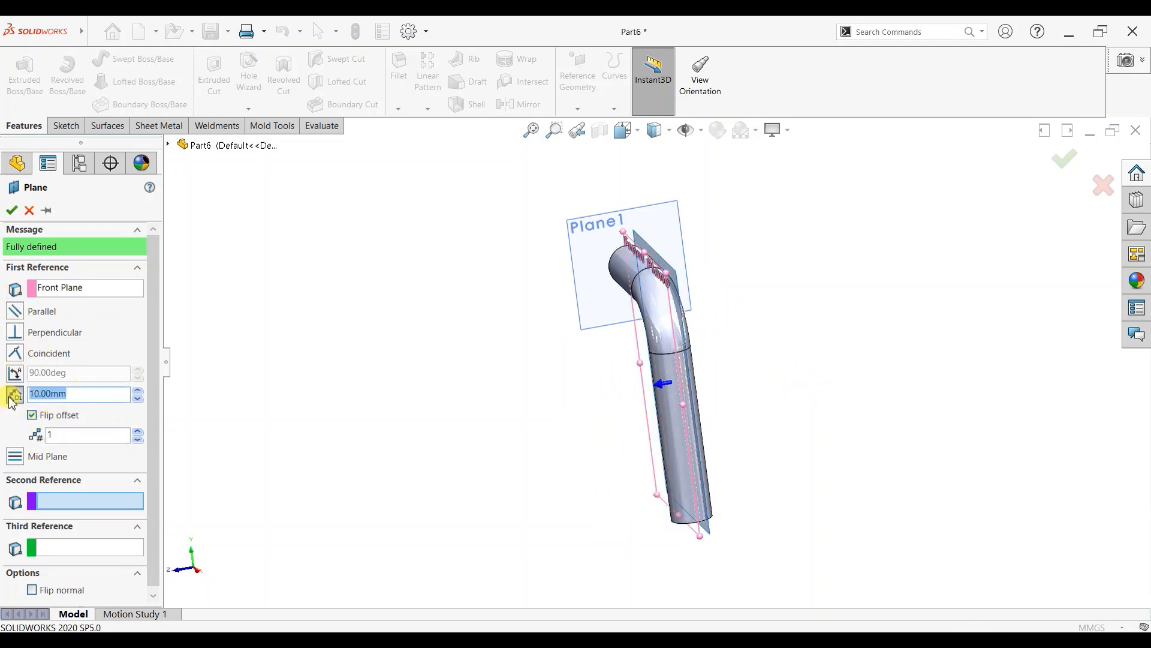
type("200")
key("Return")
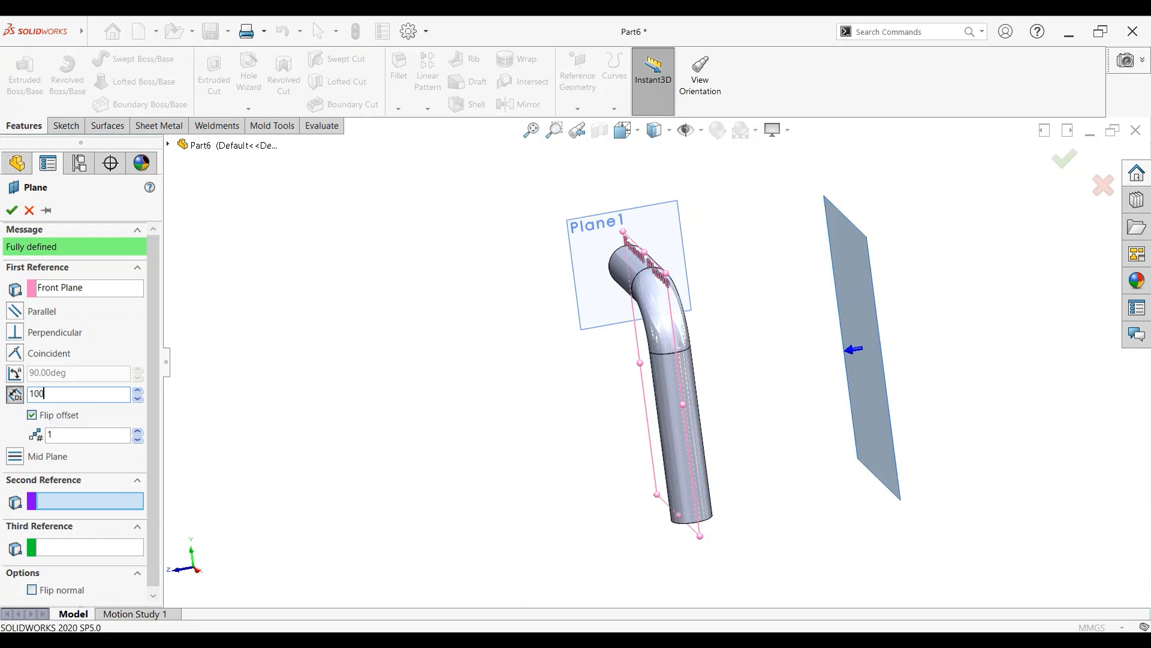
key("Return")
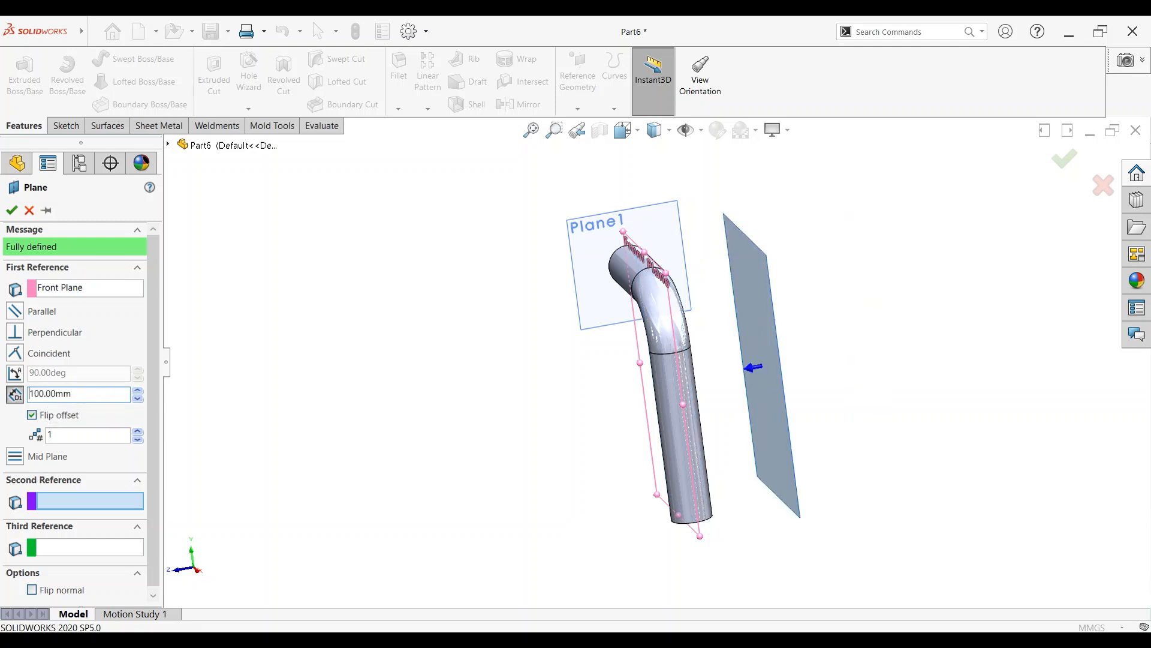
left_click(14, 209)
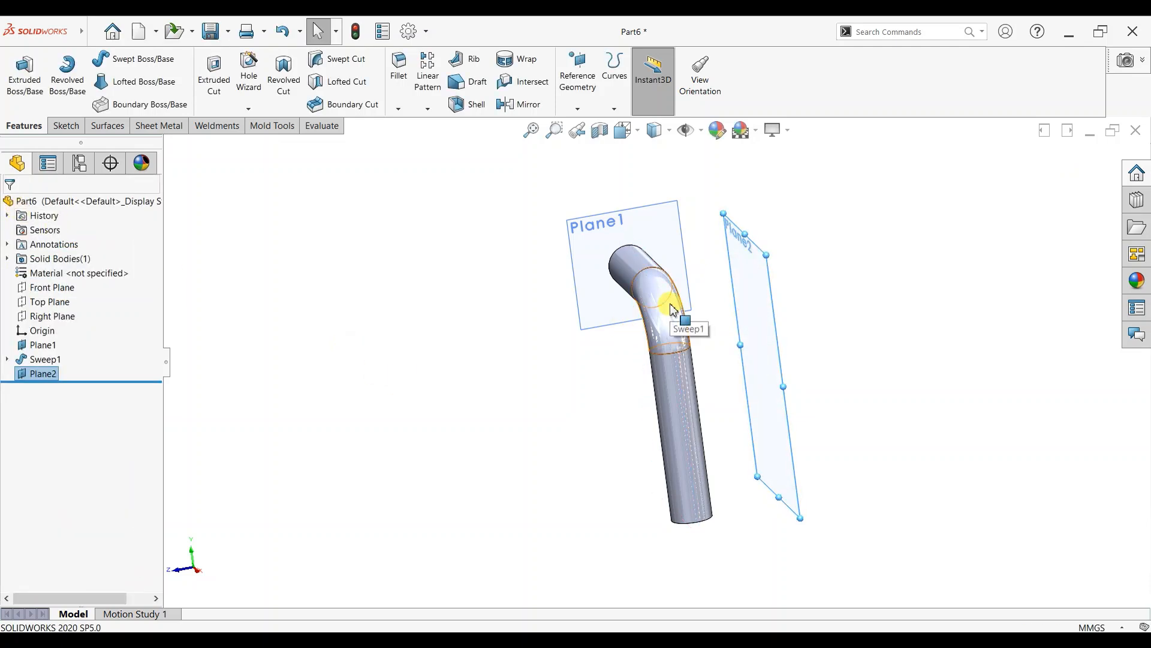
key("ctrl+8")
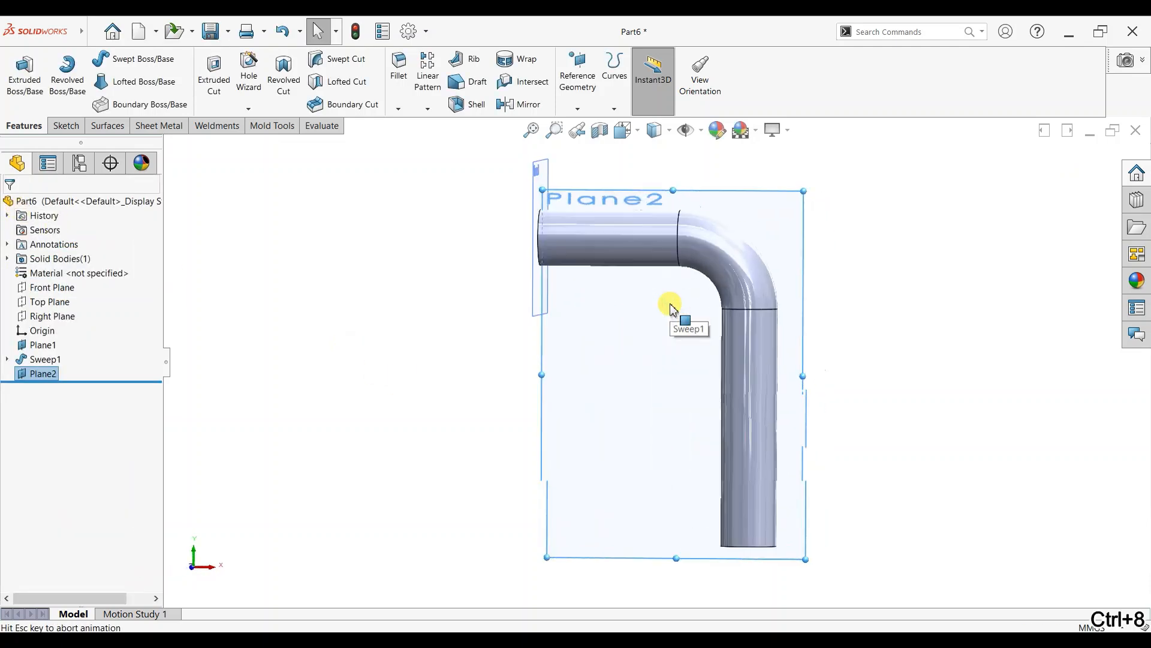
Start a sketch on the offset plane and draw an L-shaped path from the origin, about 140 mm across and 224 mm down.
left_click(63, 128)
left_click(18, 70)
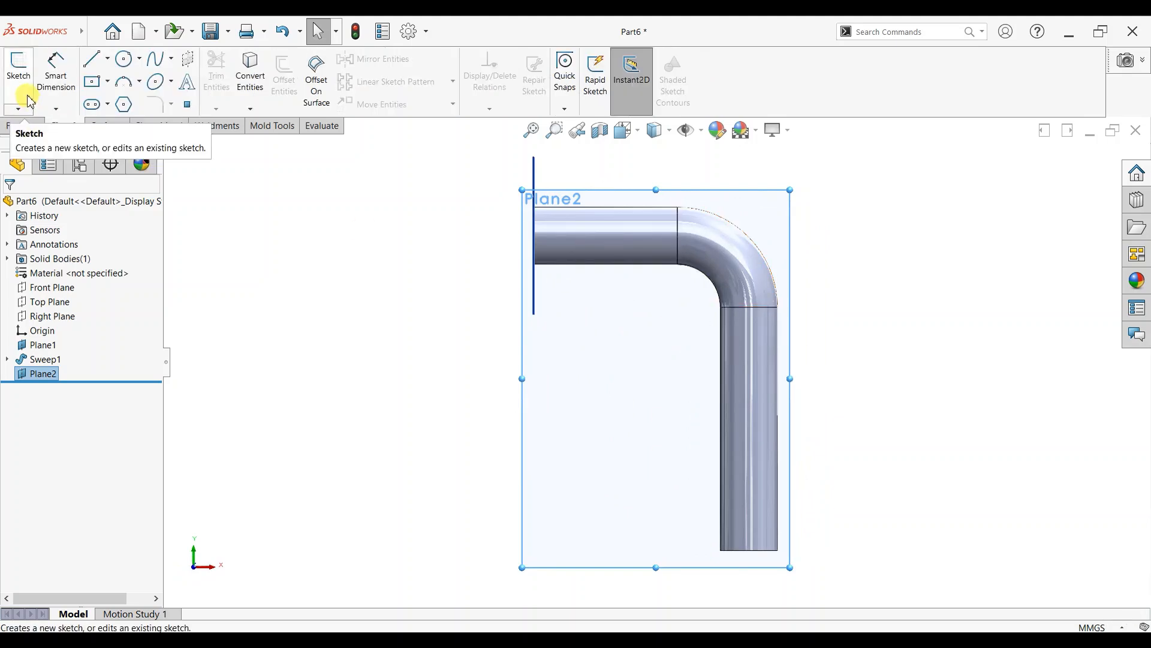
left_click(92, 58)
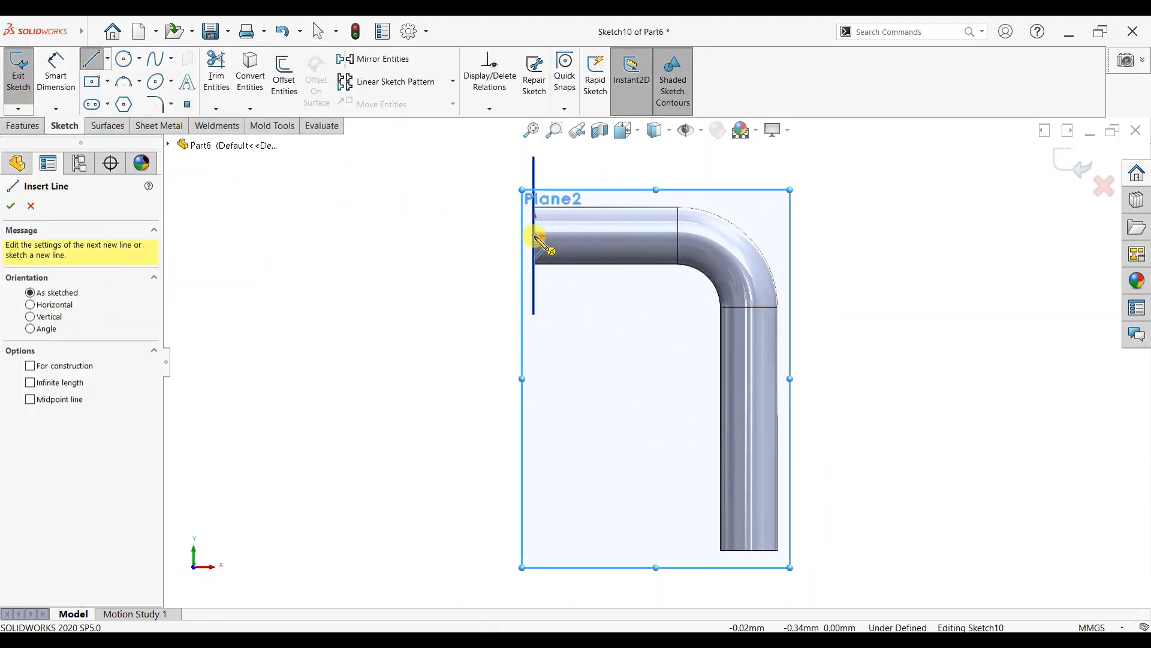
left_click(535, 236)
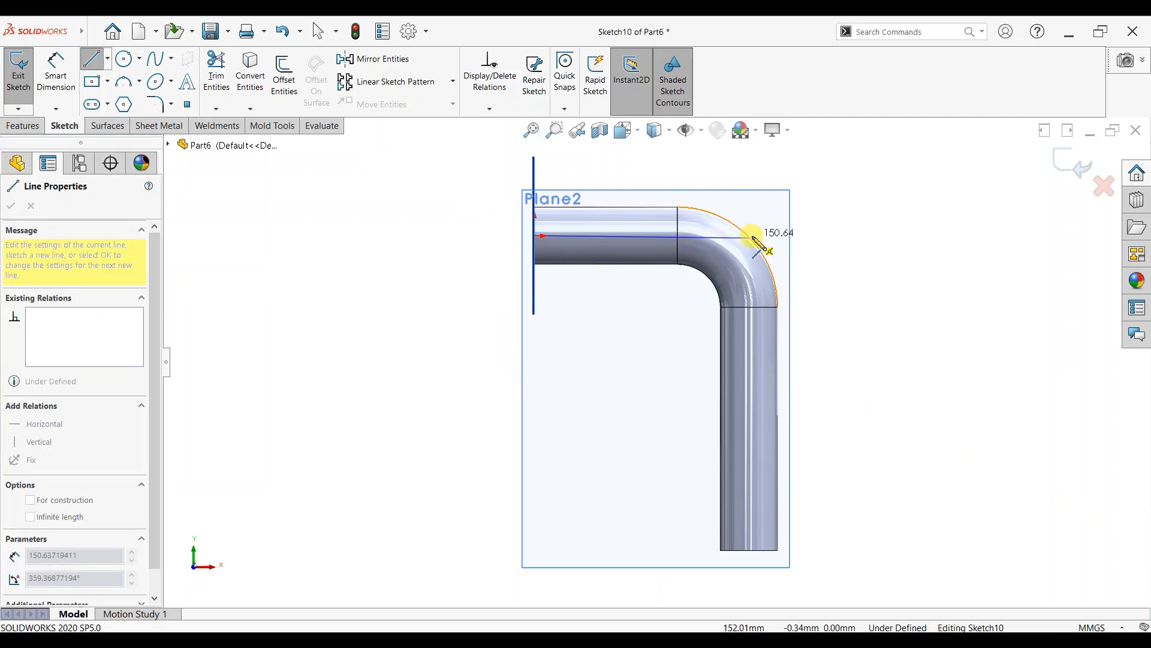
left_click(736, 240)
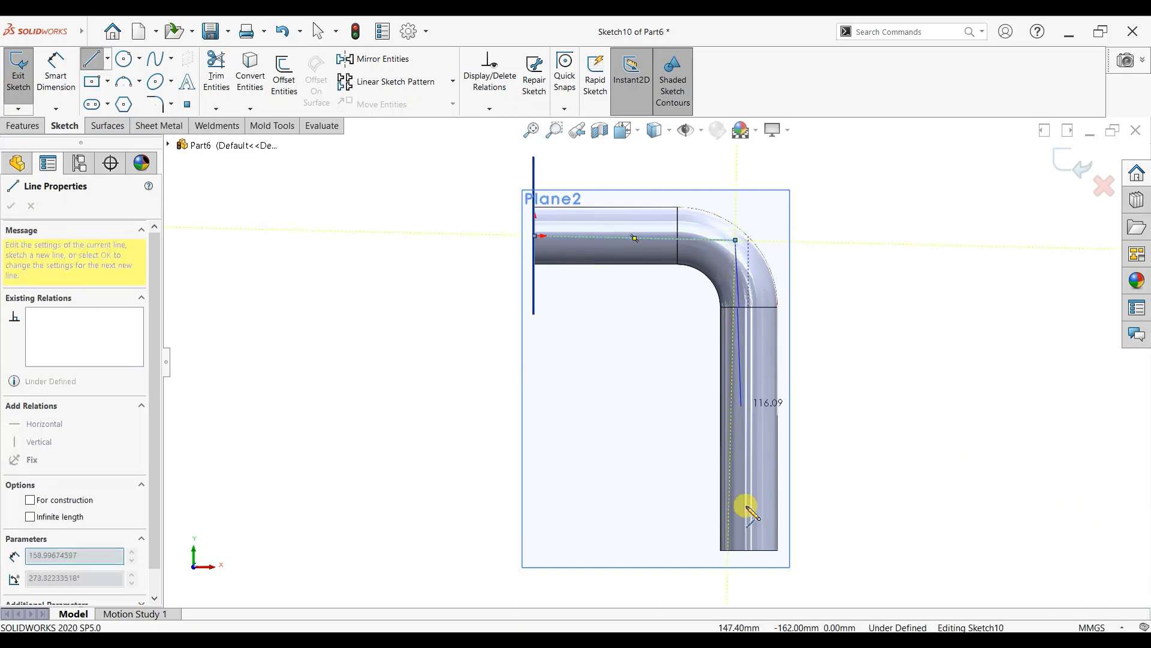
left_click(735, 561)
right_click(821, 464)
left_click(838, 471)
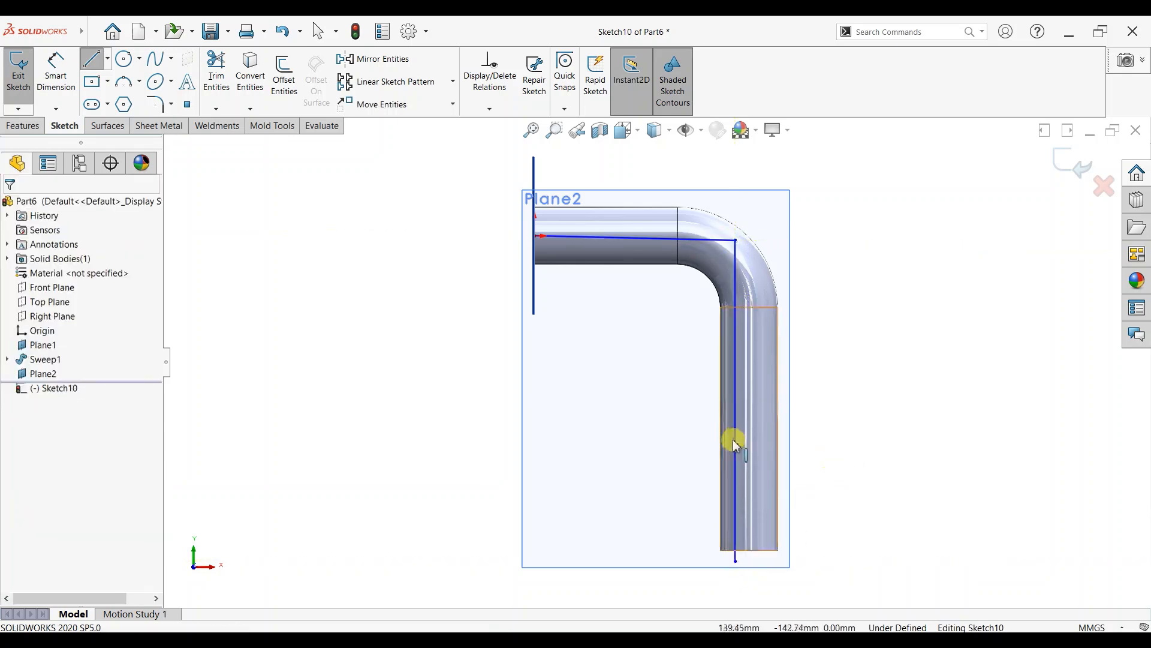
Constrain the L-path's long downward line as vertical and its upper line as horizontal.
left_click(737, 444)
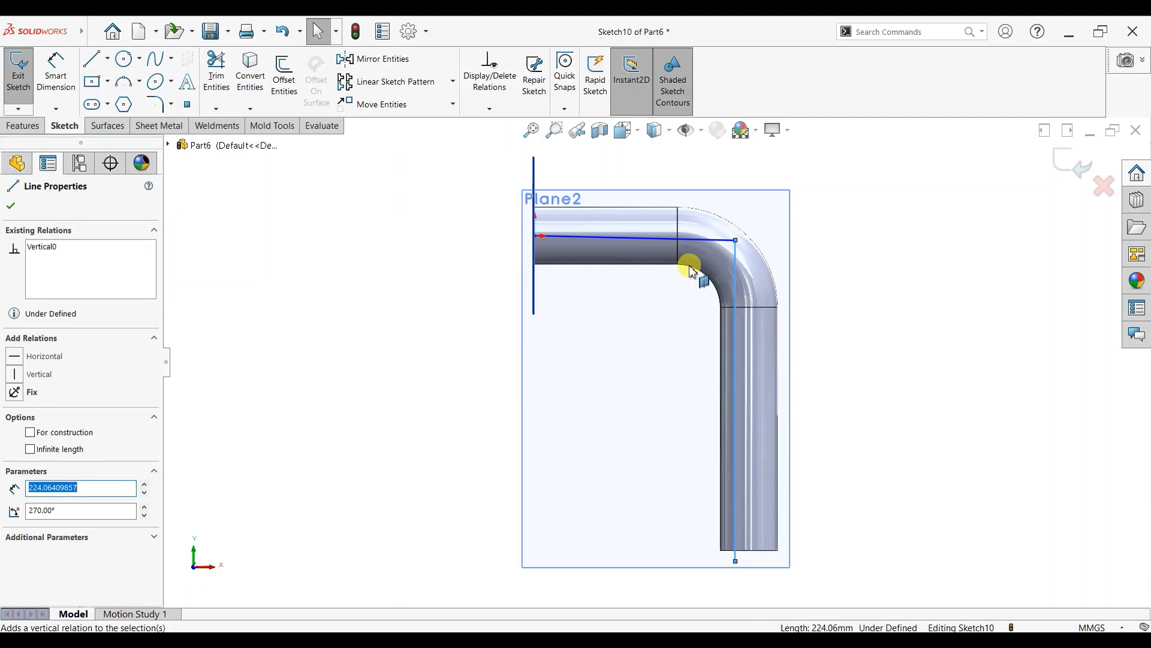
left_click(678, 239)
left_click(714, 205)
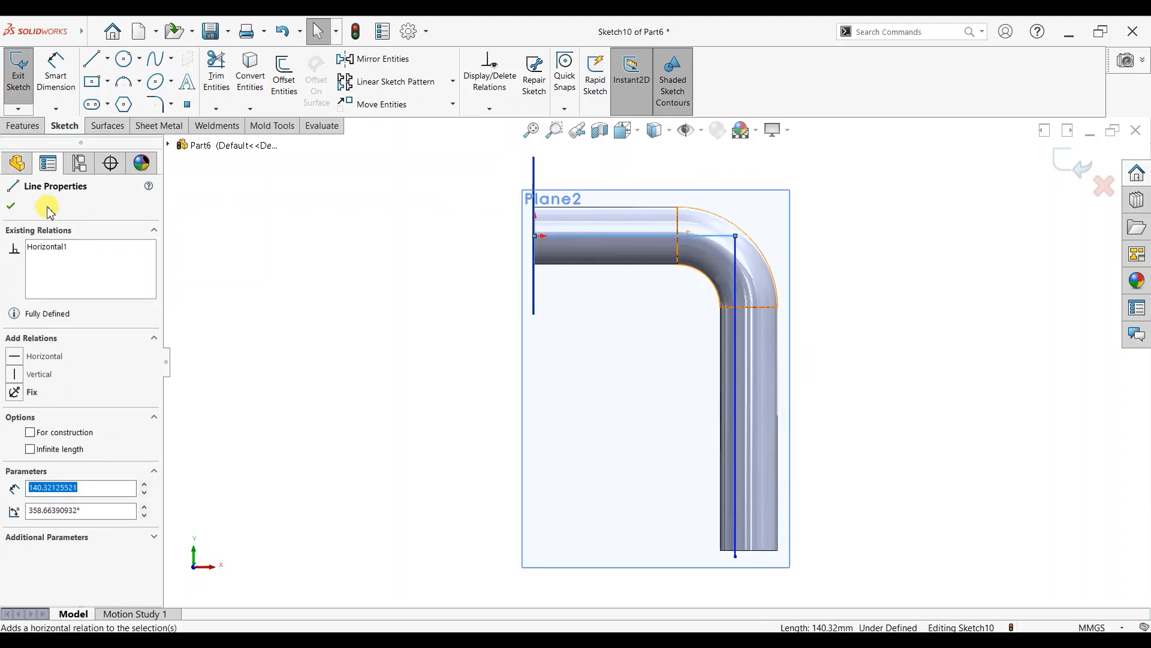
left_click(11, 206)
Dimension the L-path's horizontal line to 150 mm and its vertical line to 220 mm.
left_click(56, 69)
left_click(614, 237)
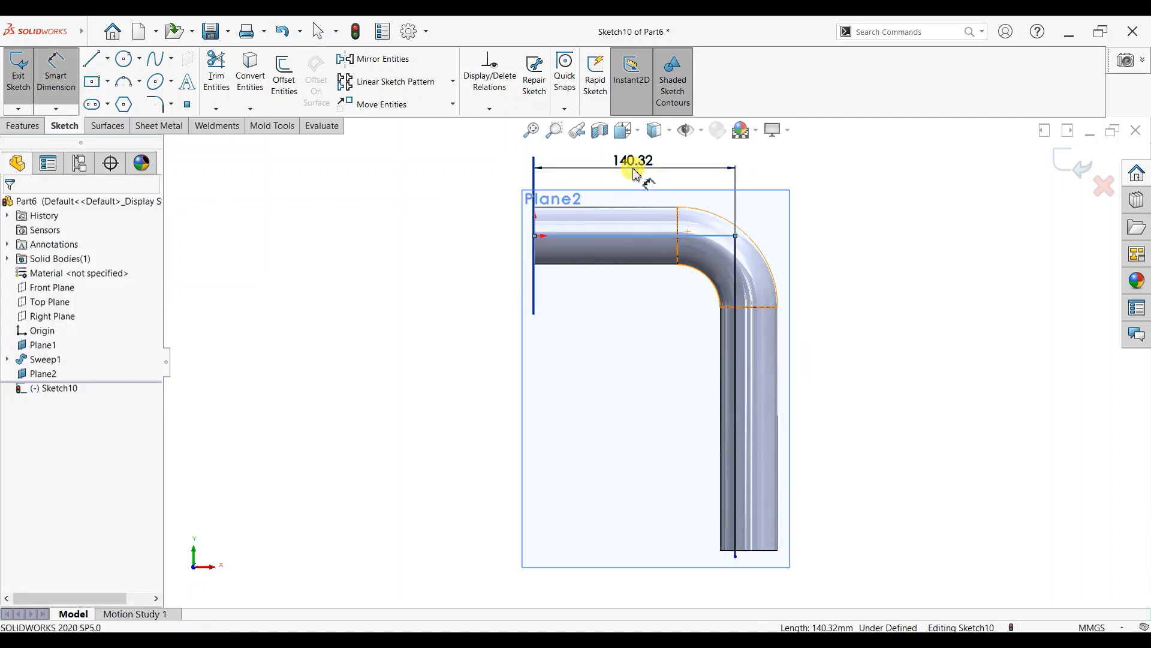
left_click(636, 174)
type("150")
key("Return")
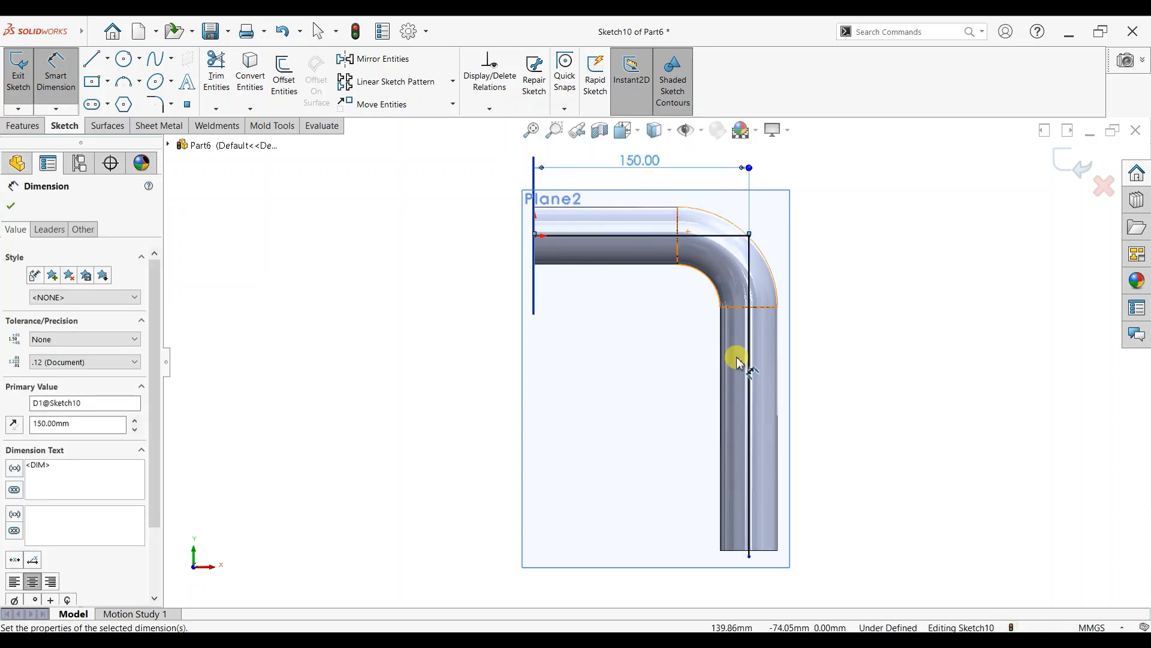
left_click(762, 396)
left_click(835, 395)
key("Return")
left_click(10, 207)
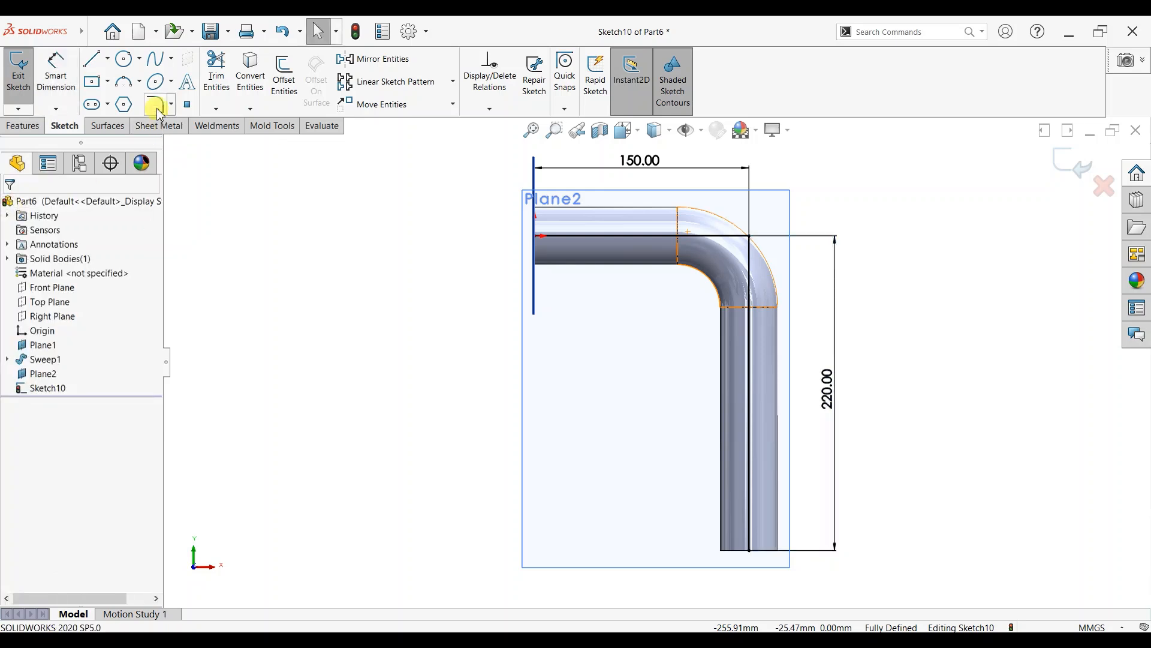
Round the L-path's corner with a 50 mm sketch fillet and finish the sketch.
left_click(155, 104)
left_click(749, 236)
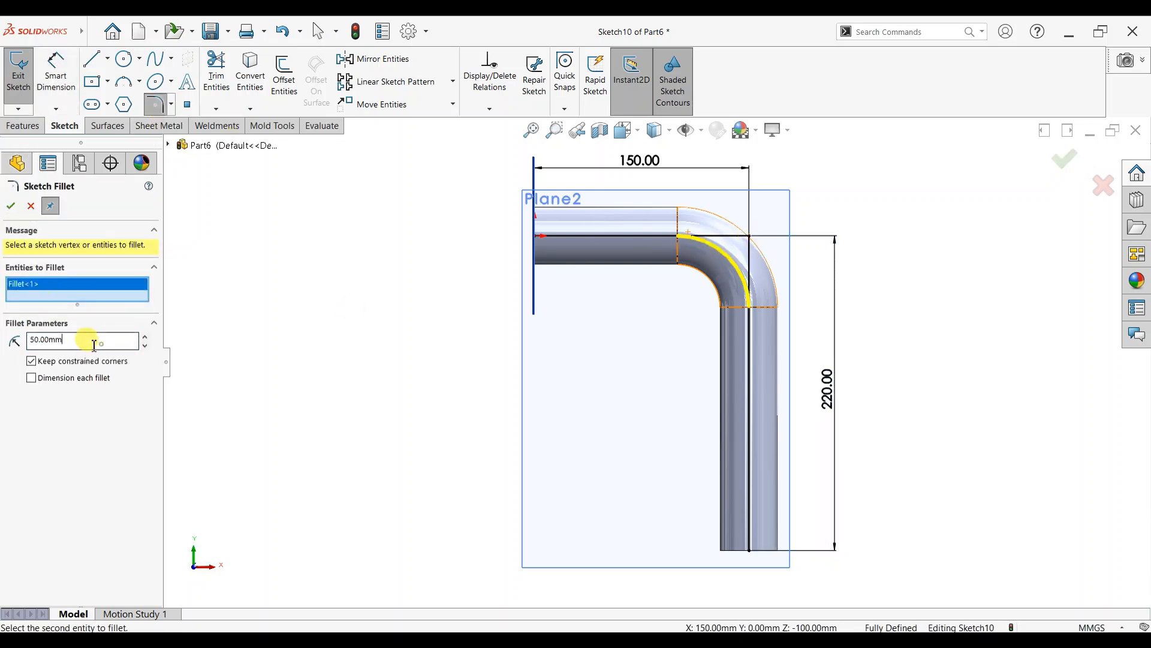
left_click(11, 205)
middle_click_drag(923, 269, 839, 330)
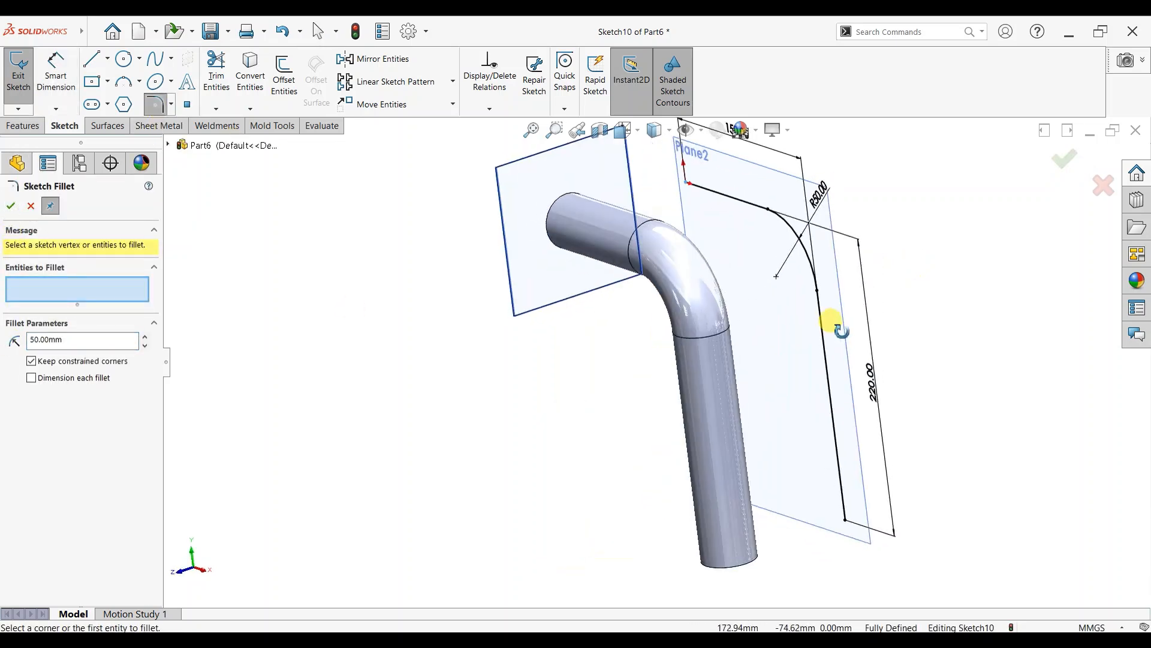
left_click(10, 205)
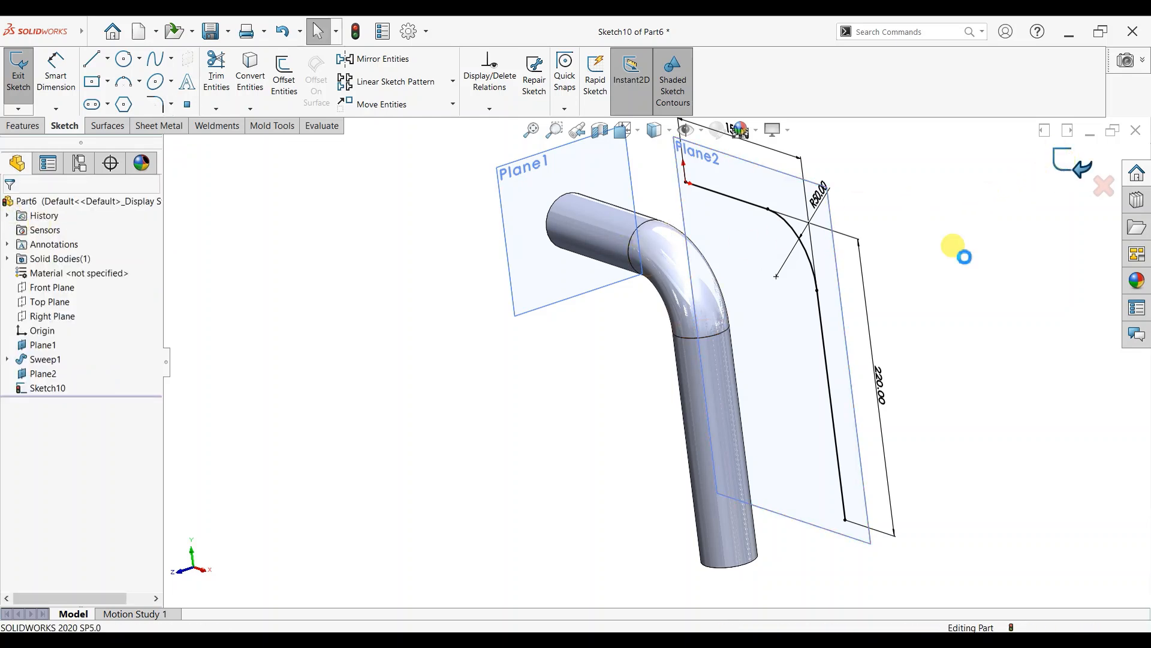
left_click(1049, 188)
Hide the reference plane at the open end of the first pipe's horizontal leg.
scroll(917, 336, "up", 3)
scroll(663, 224, "down", 2)
left_click(541, 210)
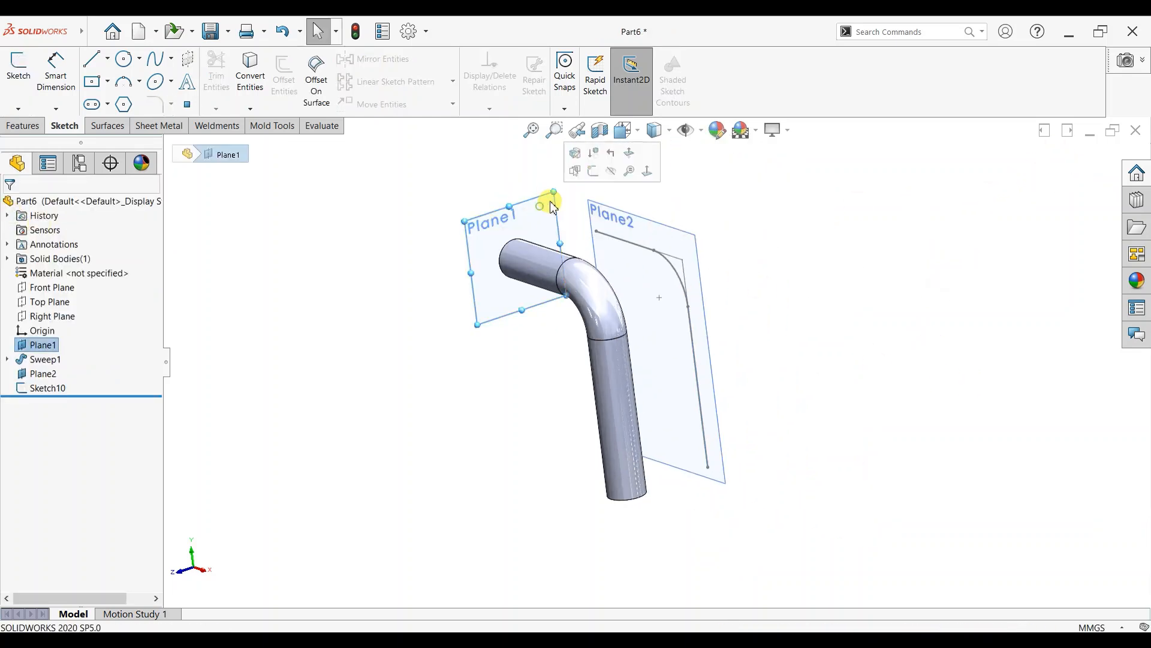
left_click(611, 171)
scroll(915, 292, "down", 2)
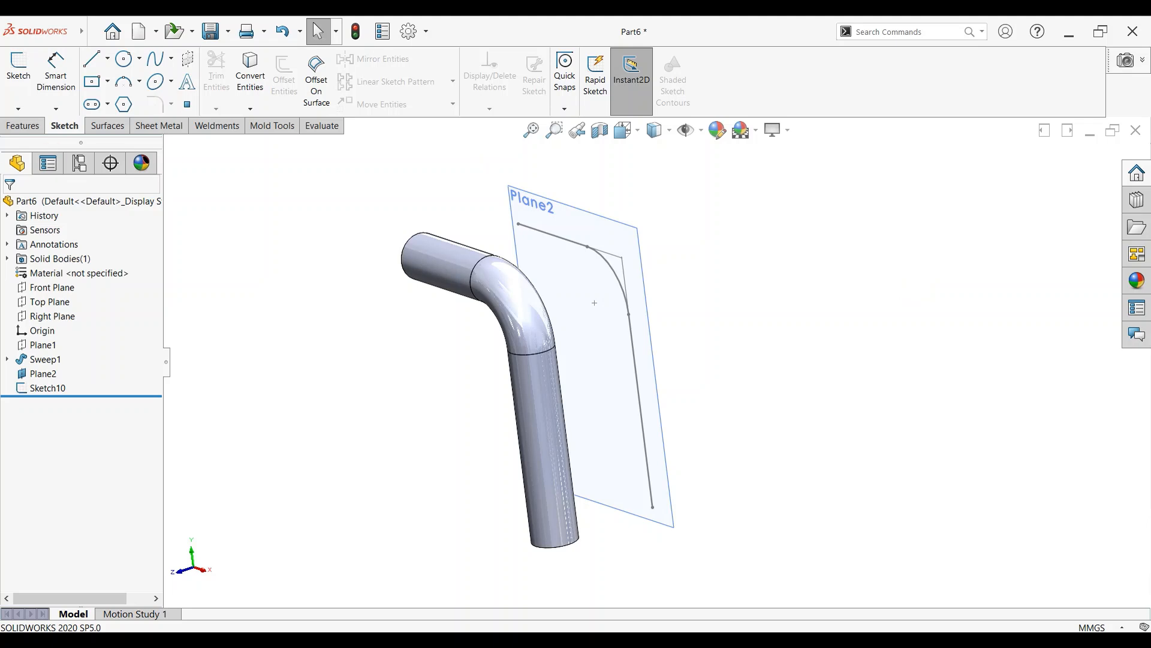
Create a reference plane offset 100 mm from Plane2 with the offset direction flipped, away from the first pipe.
left_click(23, 125)
left_click(624, 226)
left_click(580, 81)
left_click(594, 128)
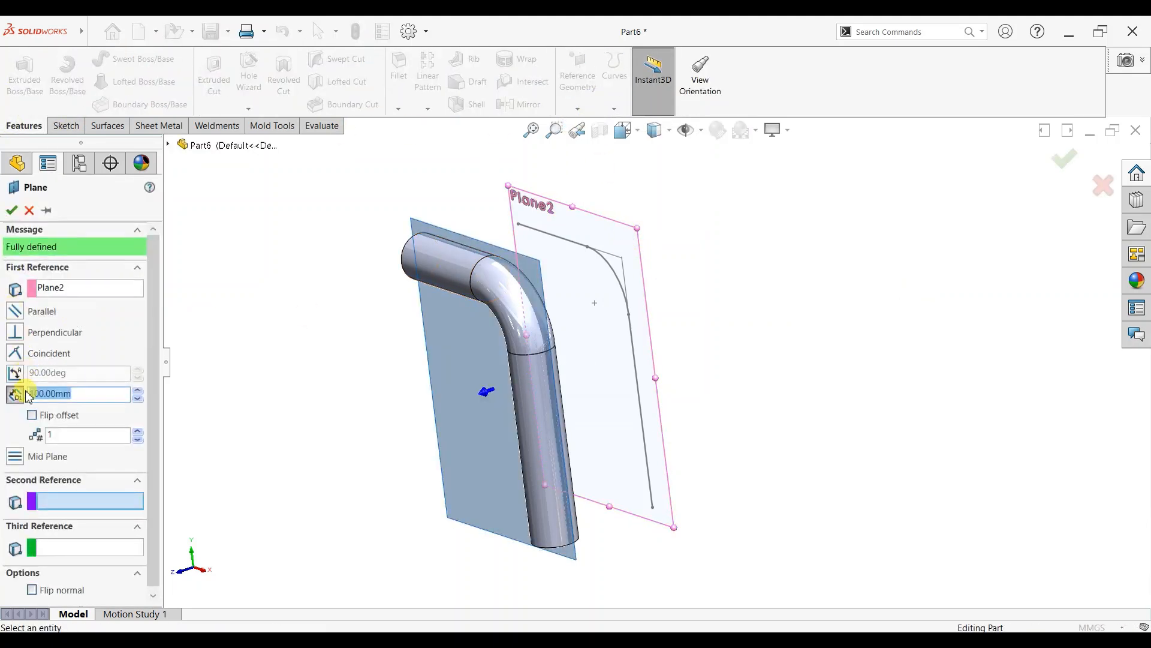
left_click(32, 415)
left_click(12, 210)
mouse_move(812, 277)
middle_mouse_down()
mouse_move(771, 290)
mouse_move(810, 293)
mouse_move(738, 257)
middle_mouse_up()
Sketch on Plane3 by converting the two lines and the arc of the path on Plane2, and finish the sketch.
left_click(755, 240)
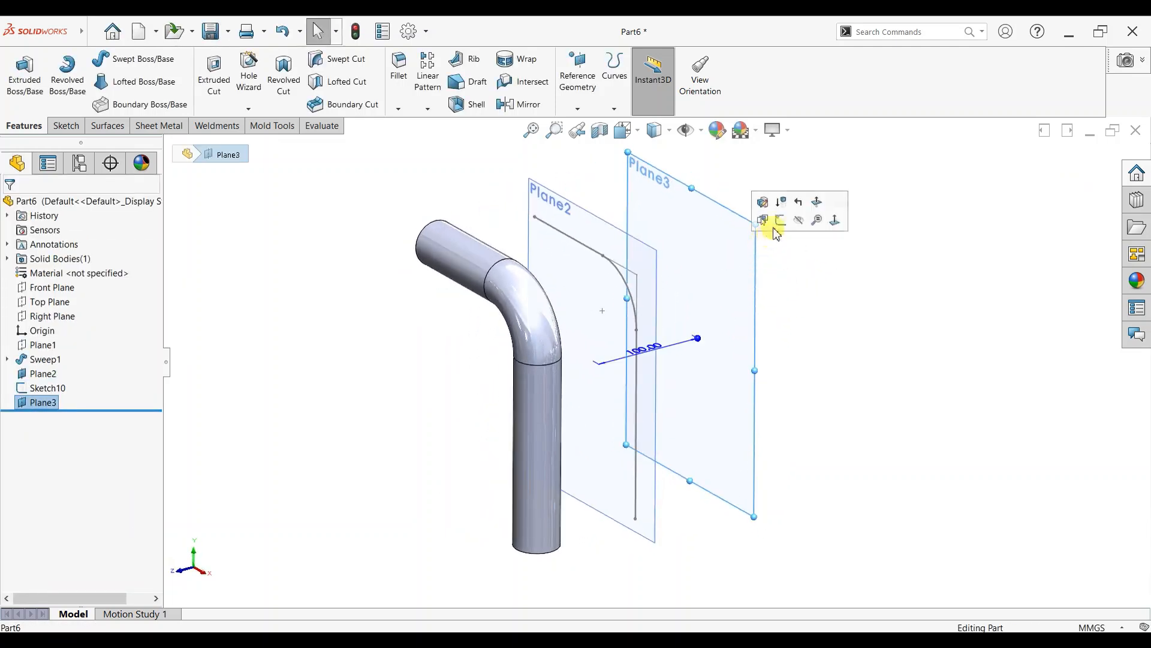
left_click(763, 223)
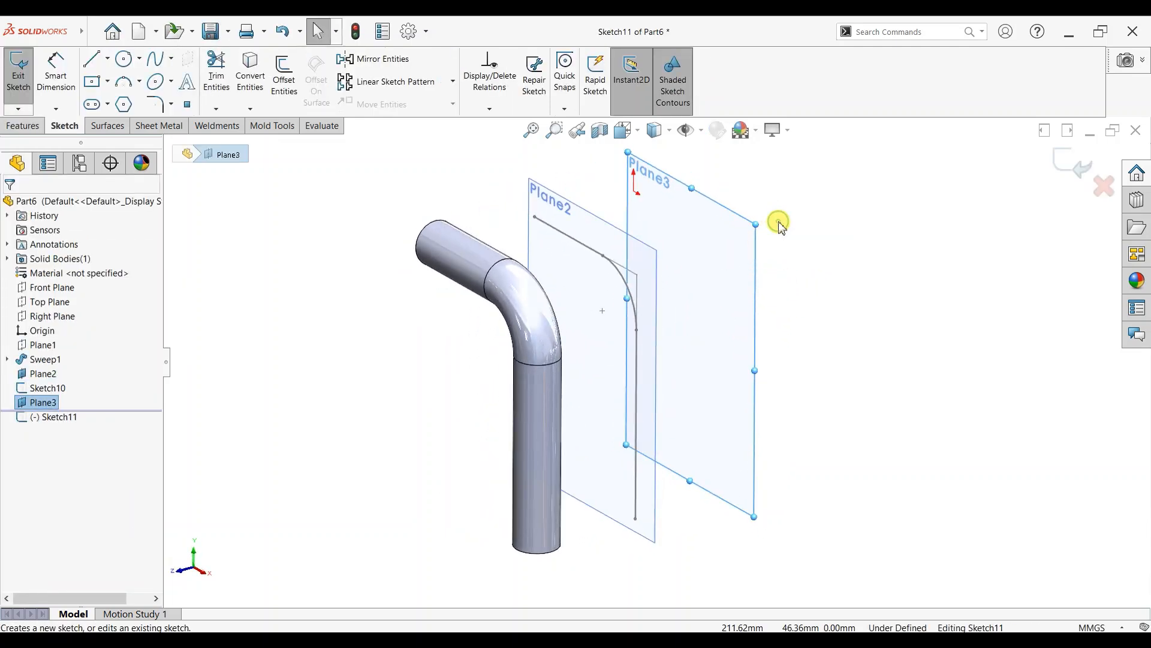
left_click(254, 89)
left_click(576, 246)
left_click(623, 269)
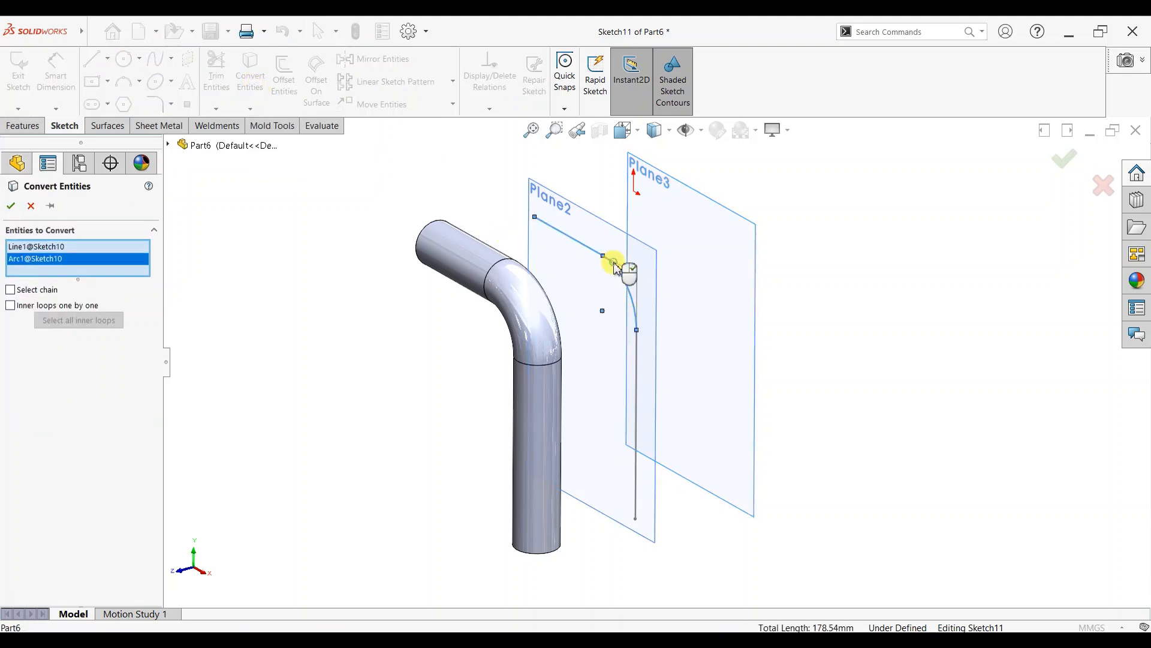
left_click(636, 345)
left_click(11, 205)
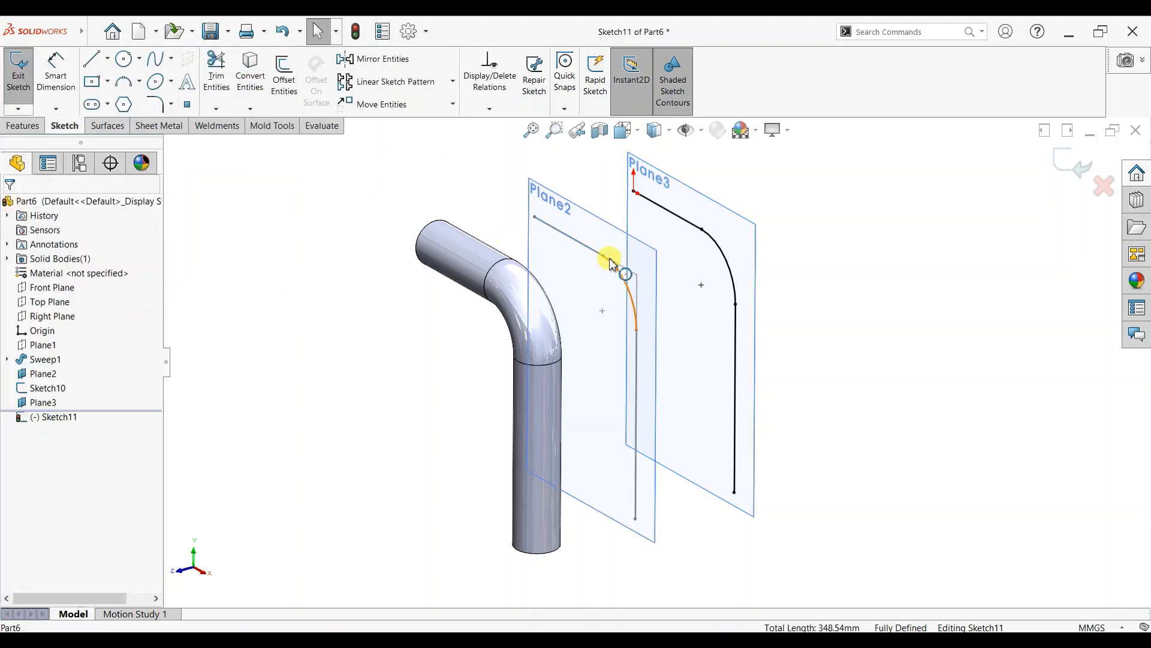
left_click(1062, 161)
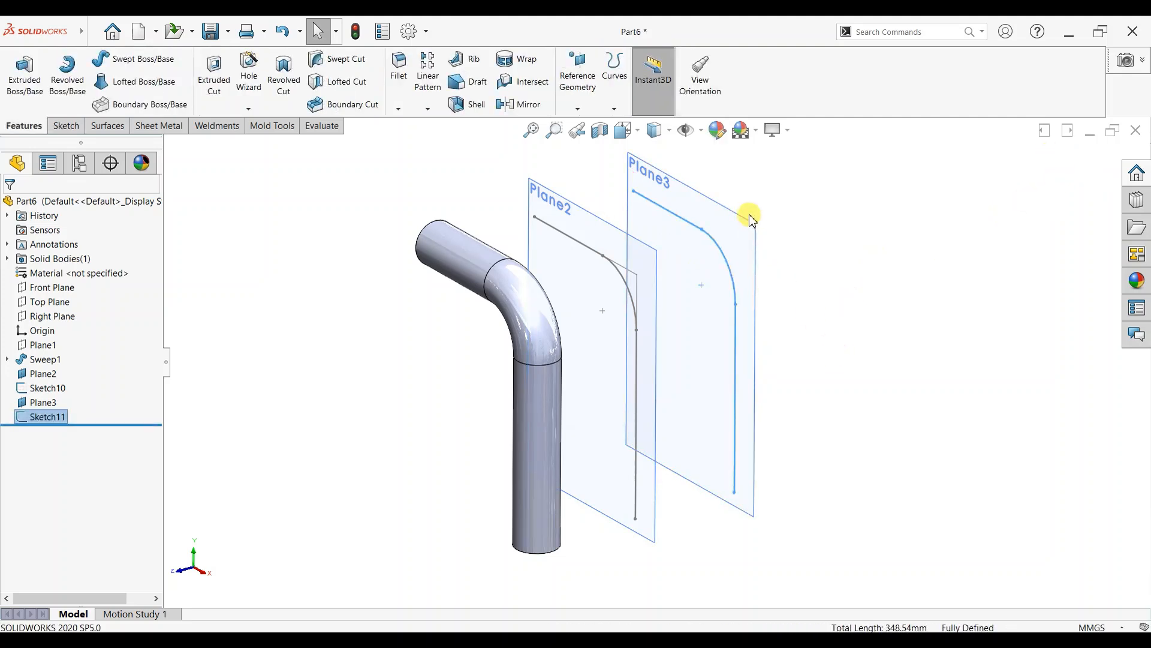
left_click(400, 188)
left_click(577, 109)
left_click(588, 120)
left_click(549, 226)
left_click(535, 217)
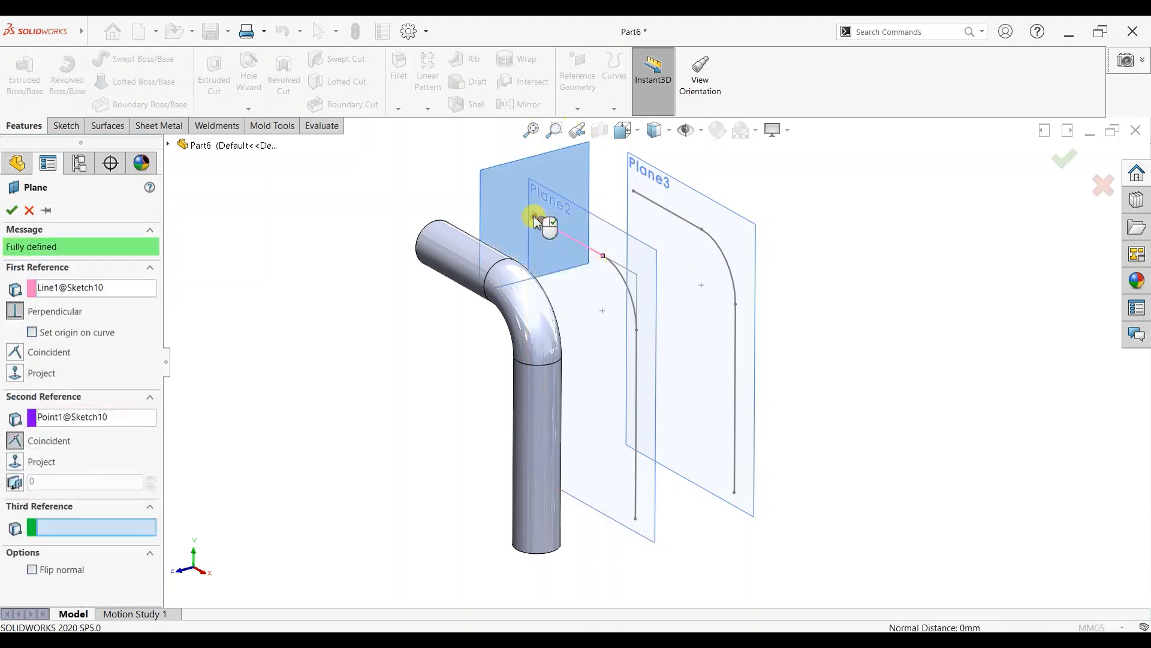
key("Escape")
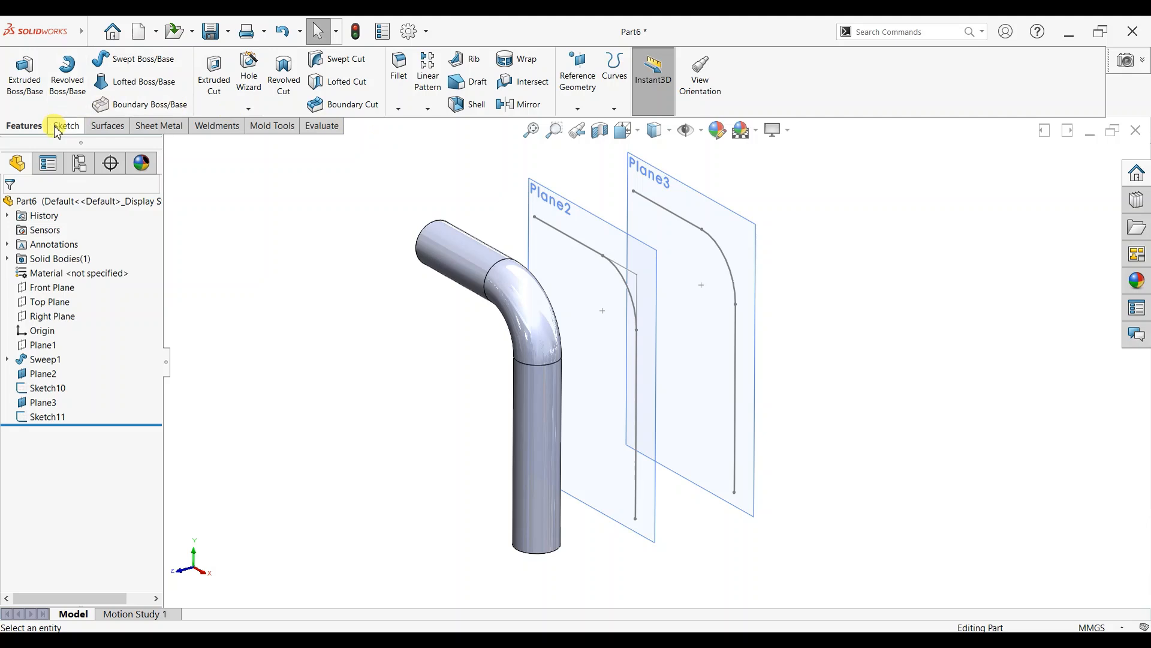
Sweep a circular profile of 40 mm diameter along the path on Plane2 to form the second pipe.
left_click(119, 59)
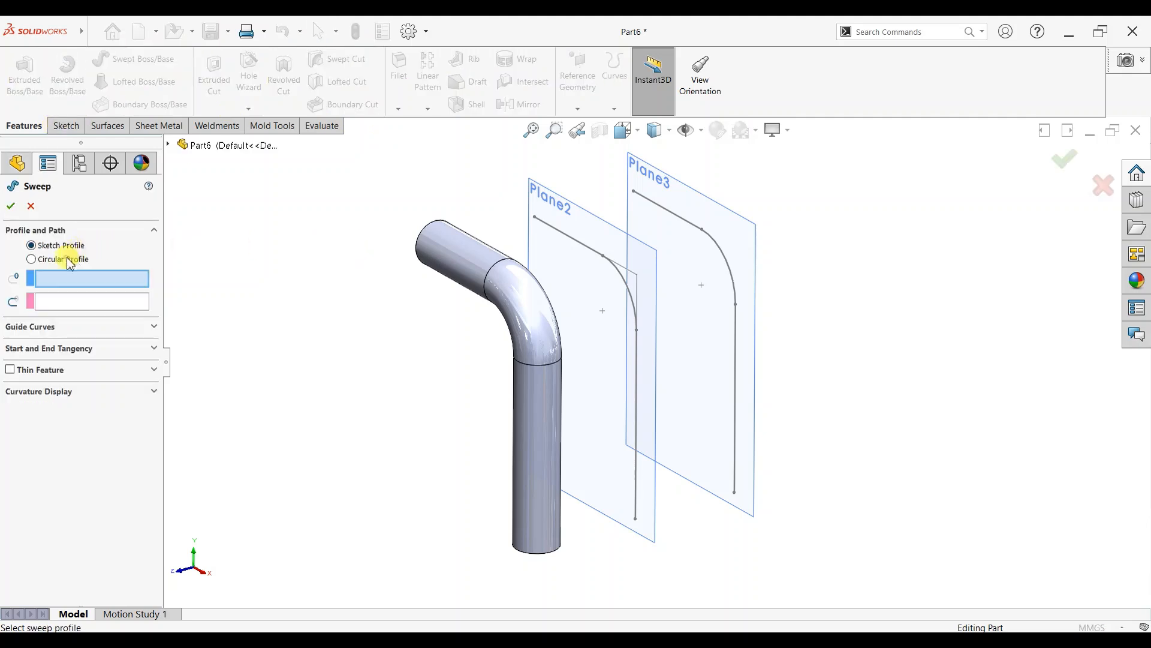
left_click(63, 259)
type("40")
key("Return")
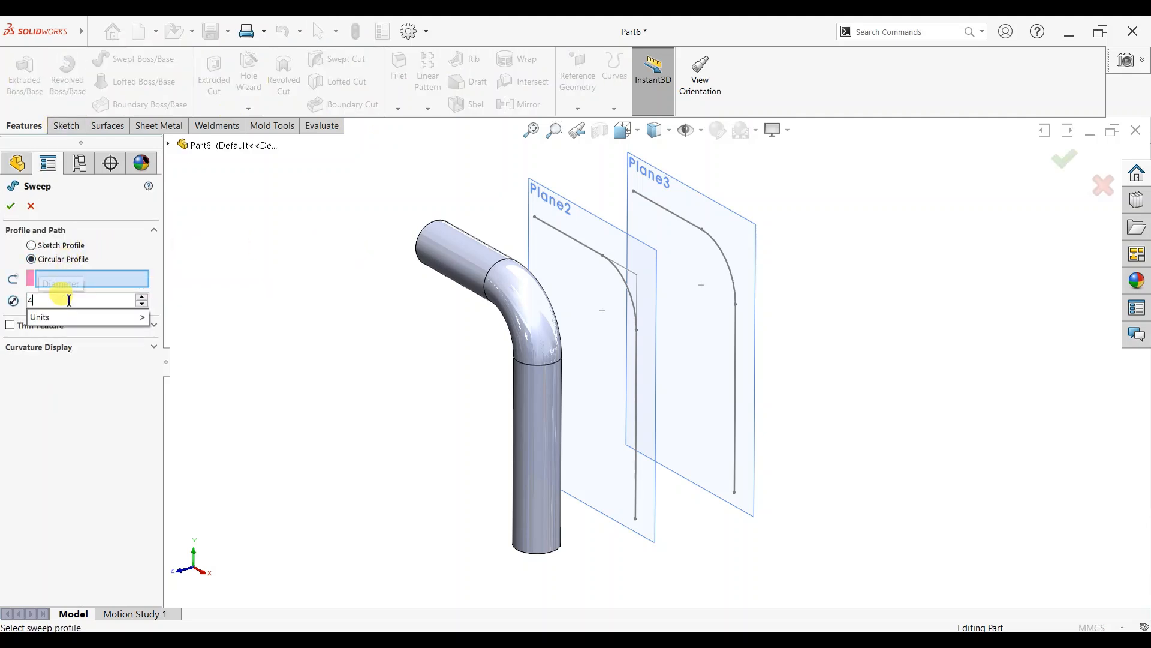
left_click(572, 240)
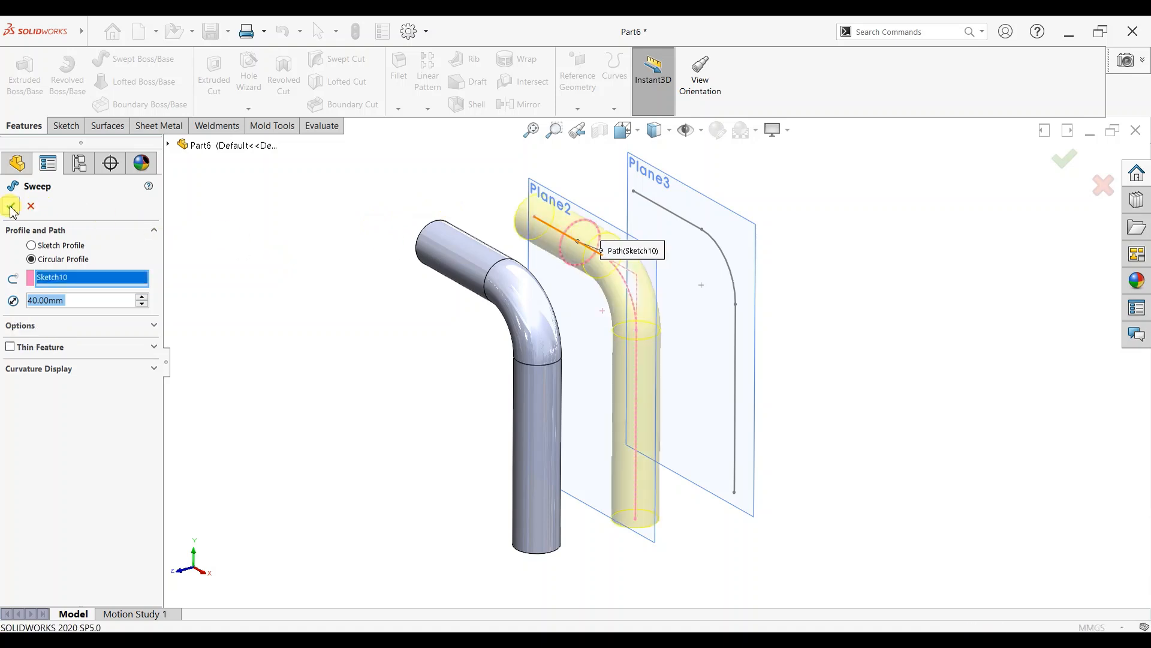
key("Return")
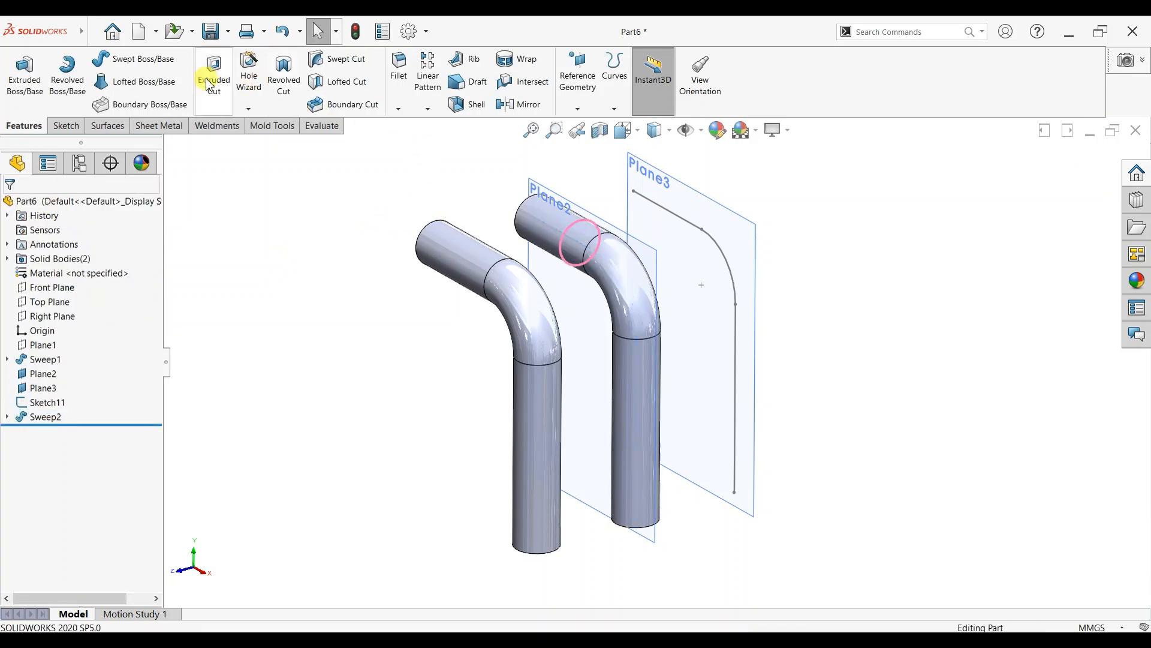
Sweep a circular profile of 40 mm diameter along the path on Plane3 to form the third pipe.
left_click(102, 60)
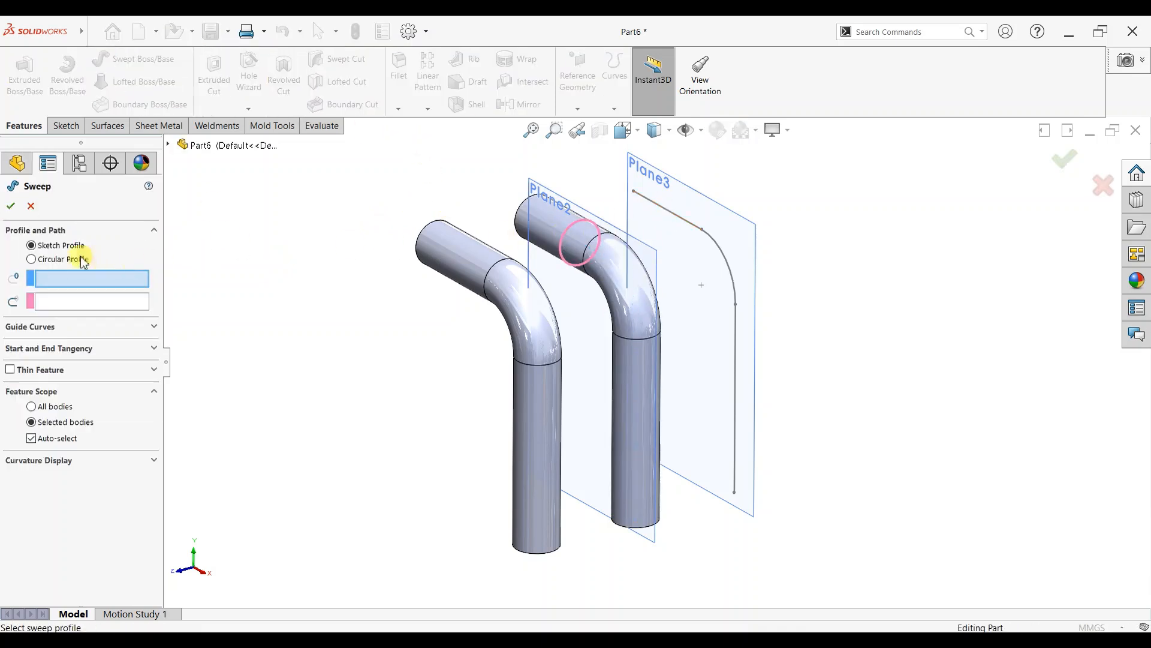
left_click(81, 260)
type("40")
key("Return")
left_click(678, 218)
left_click(11, 206)
middle_click_drag(817, 380, 793, 384)
middle_click_drag(914, 381, 863, 318)
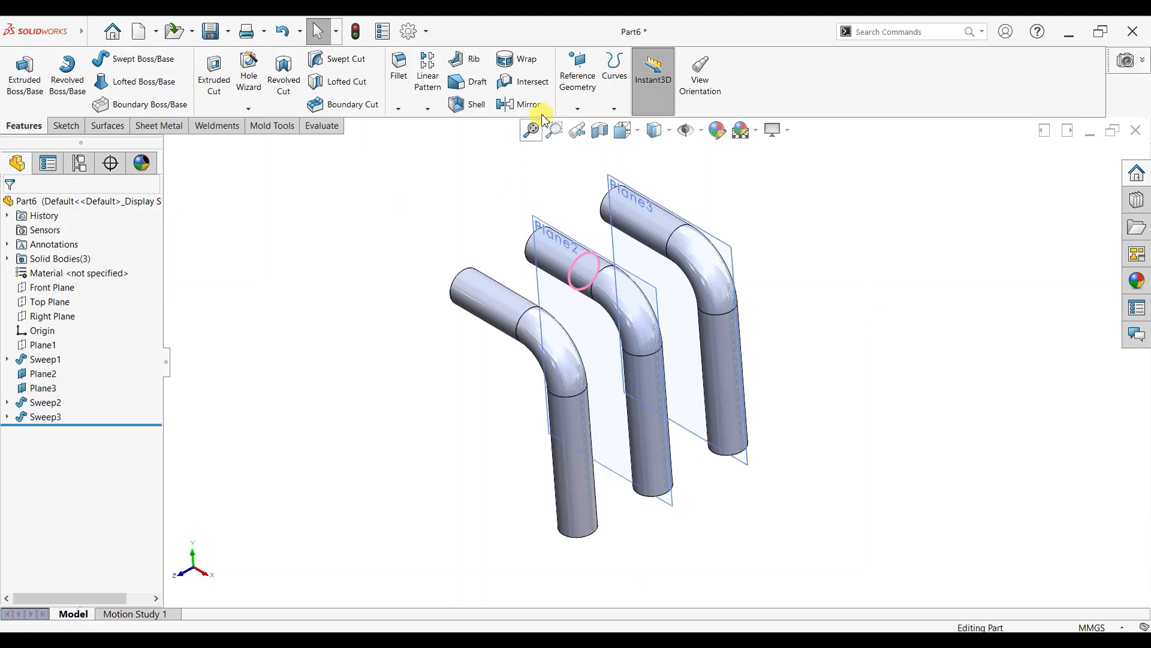
Create a reference plane offset from Plane3 at the same 100 mm spacing, with the offset direction flipped.
left_click(719, 240)
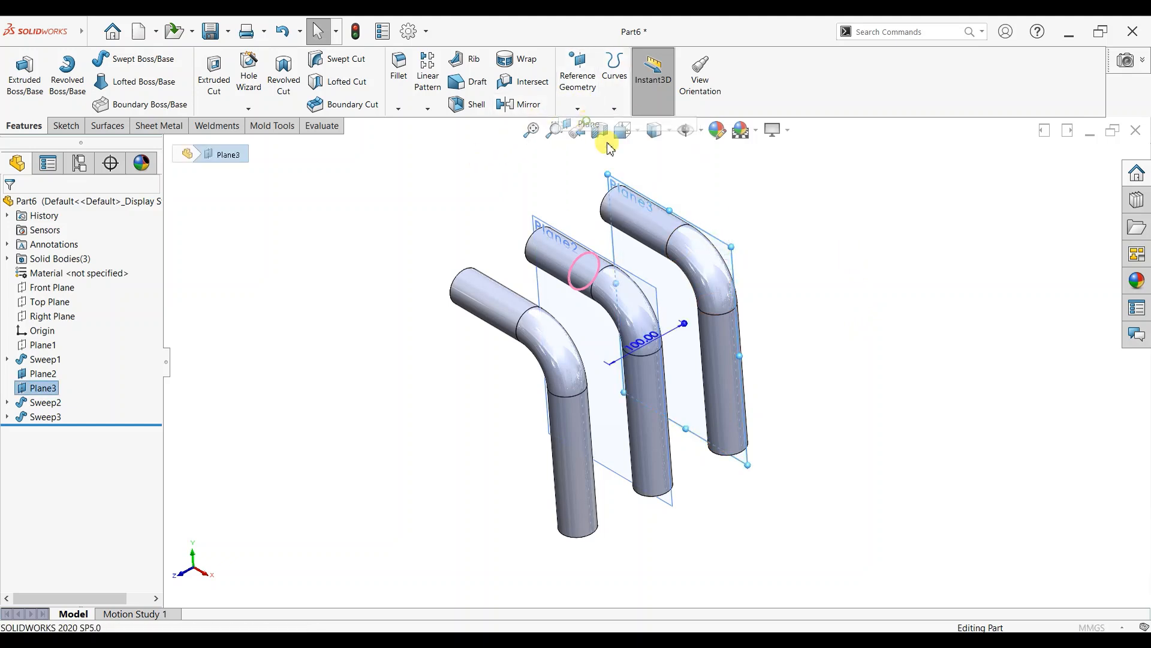
left_click(591, 126)
left_click(31, 415)
left_click(12, 210)
Show the path sketch used by the third pipe's sweep.
left_click(7, 417)
left_click(37, 431)
left_click(47, 418)
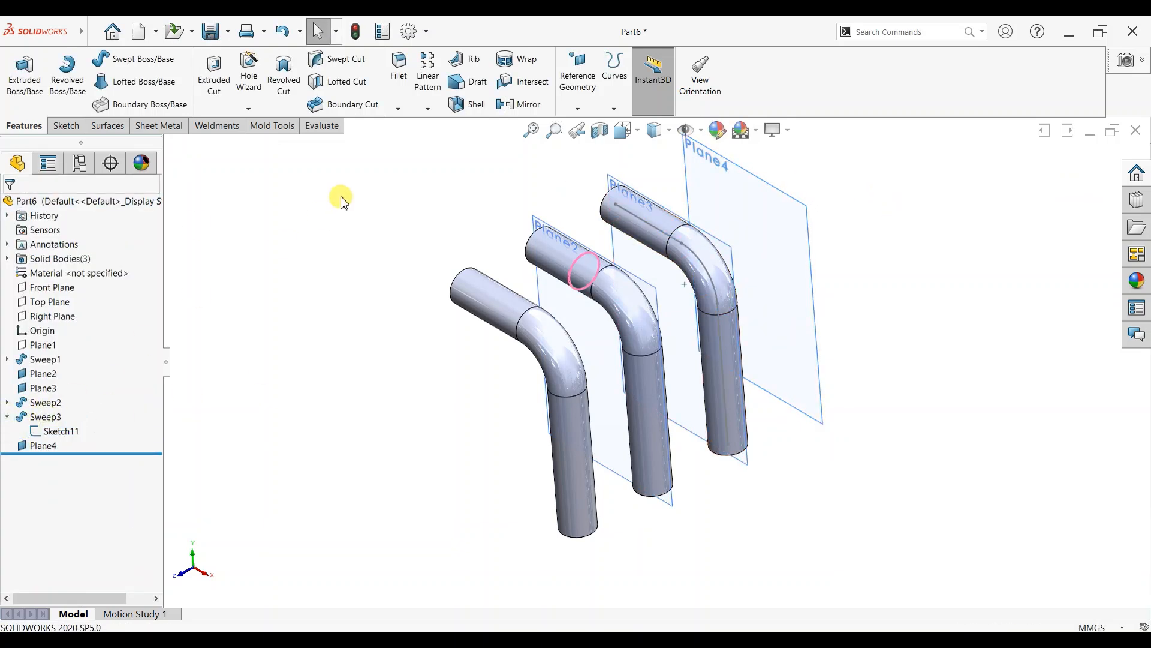
Sketch on Plane4 the fourth pipe's path by converting the two lines and the arc of the third pipe's path.
left_click(737, 198)
left_click(786, 162)
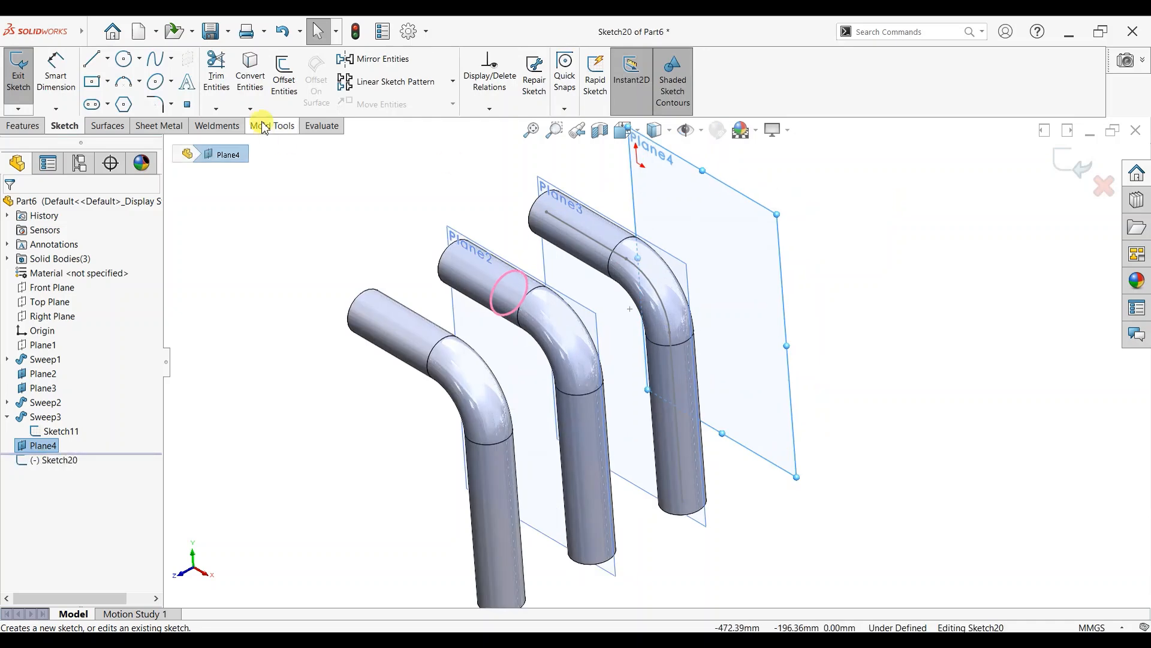
left_click(251, 69)
left_click(612, 251)
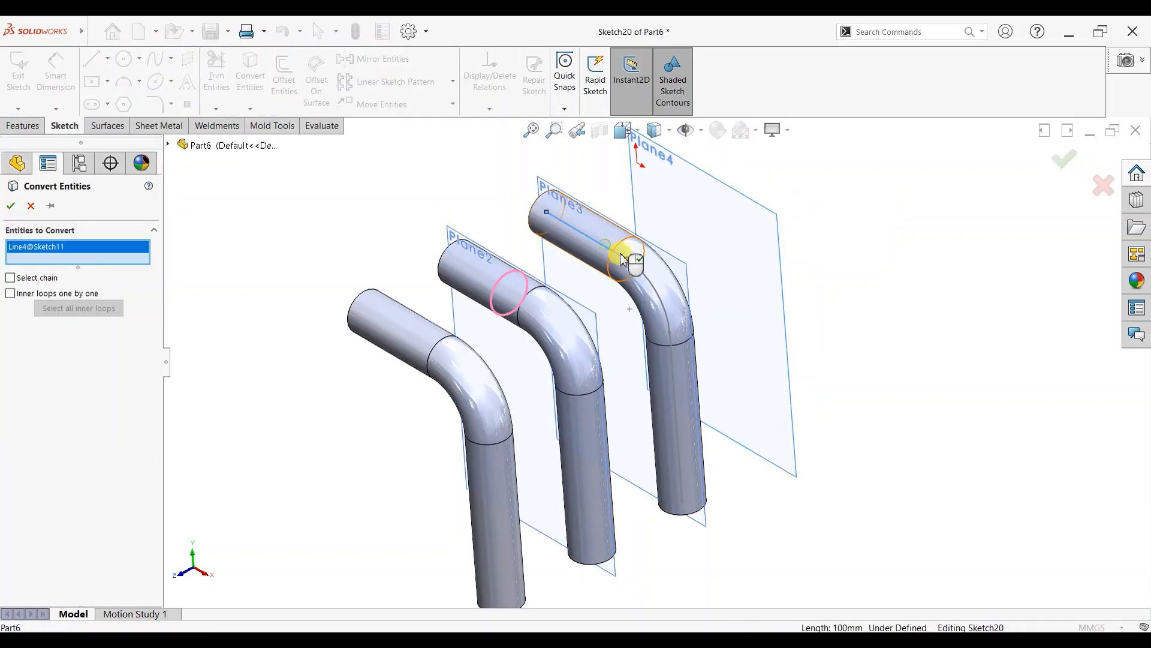
left_click(639, 270)
right_click(43, 259)
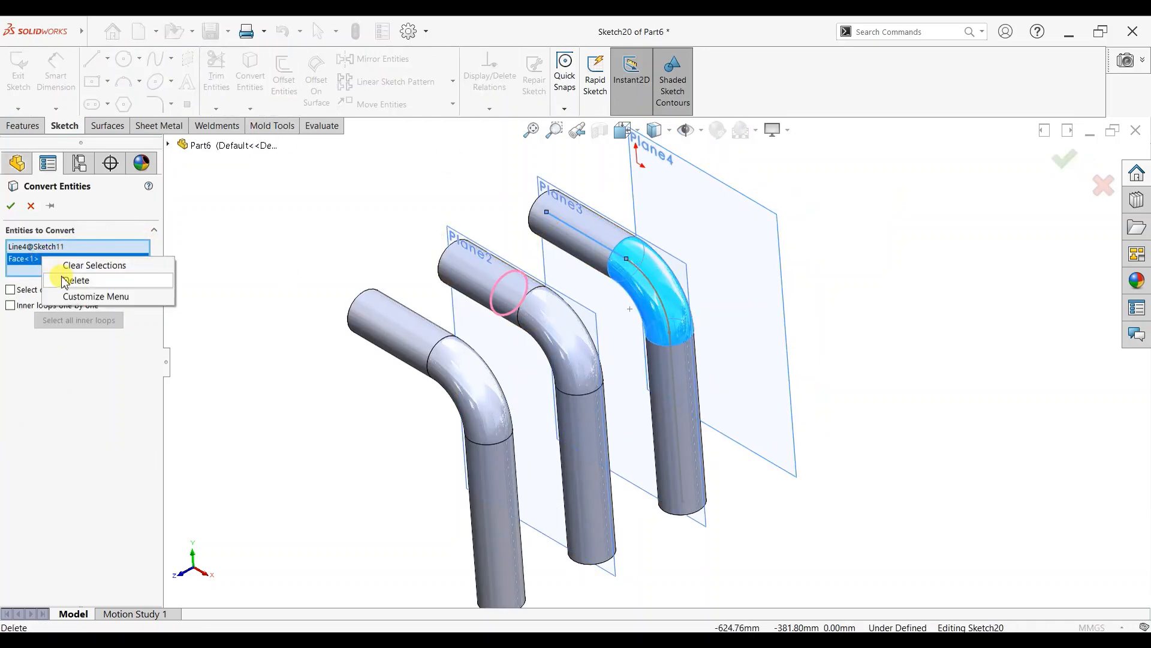
left_click(66, 281)
left_click(641, 273)
left_click(672, 352)
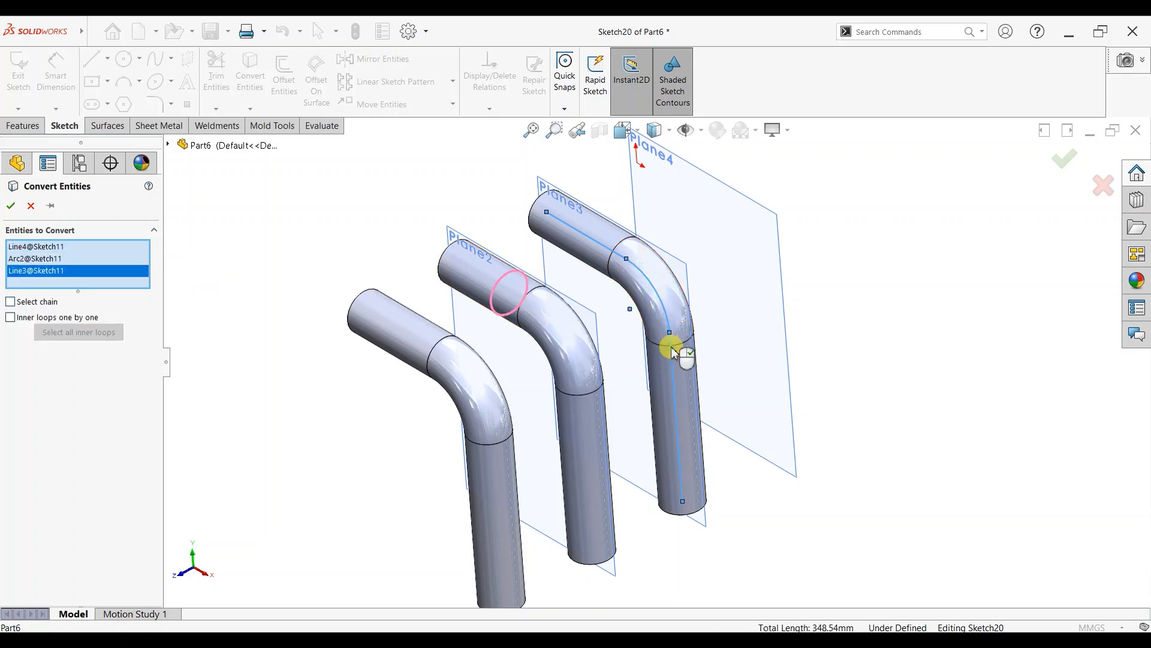
left_click(11, 206)
middle_click_drag(760, 432, 776, 491)
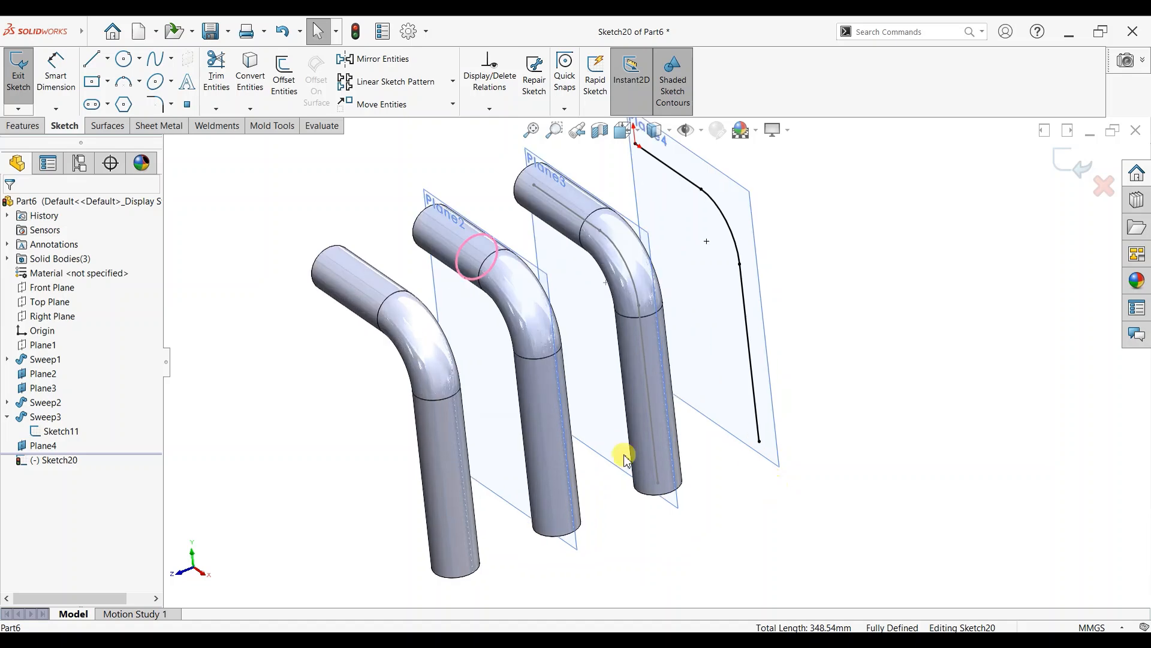
left_click(92, 60)
left_click(760, 442)
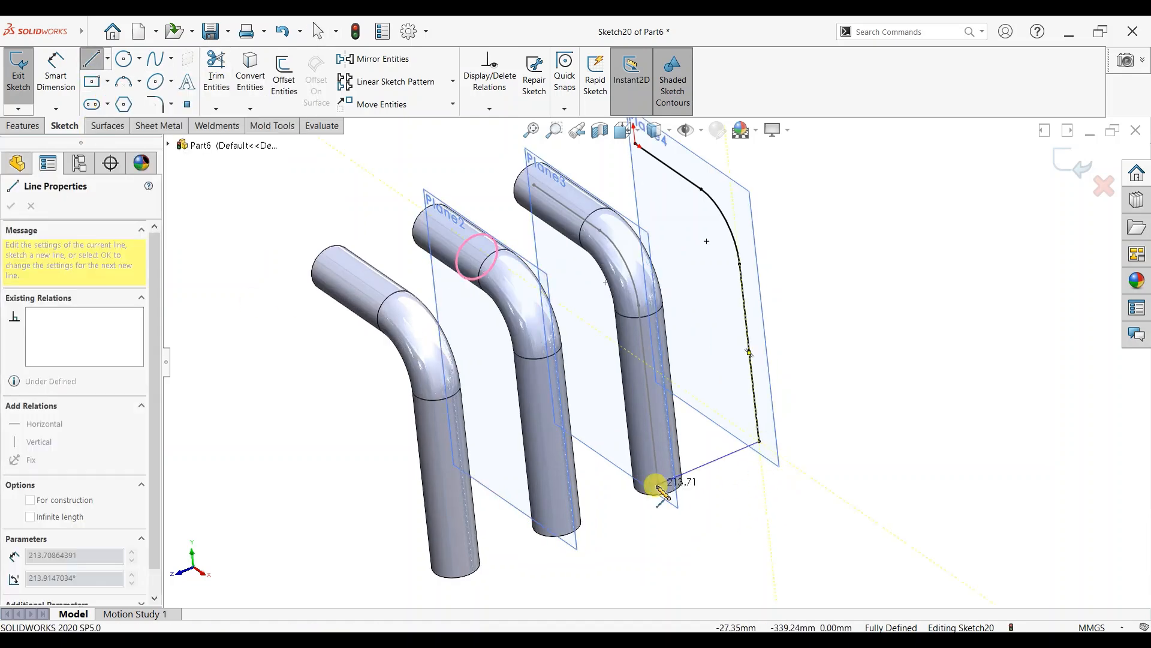
mouse_move(489, 554)
middle_mouse_down()
mouse_move(468, 478)
mouse_move(490, 551)
middle_mouse_up()
left_click(490, 550)
key("Escape")
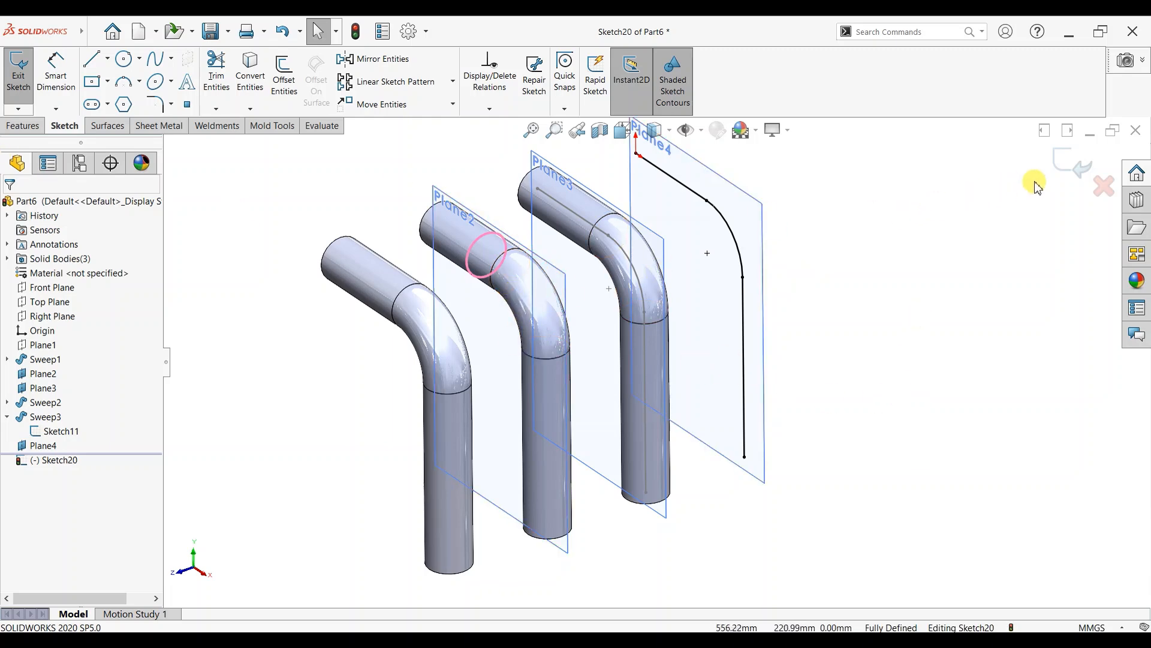
Close the Plane4 sketch and draw a 3D sketch line about 377 mm long from the path's lower end along the pipe ends.
left_click(1058, 160)
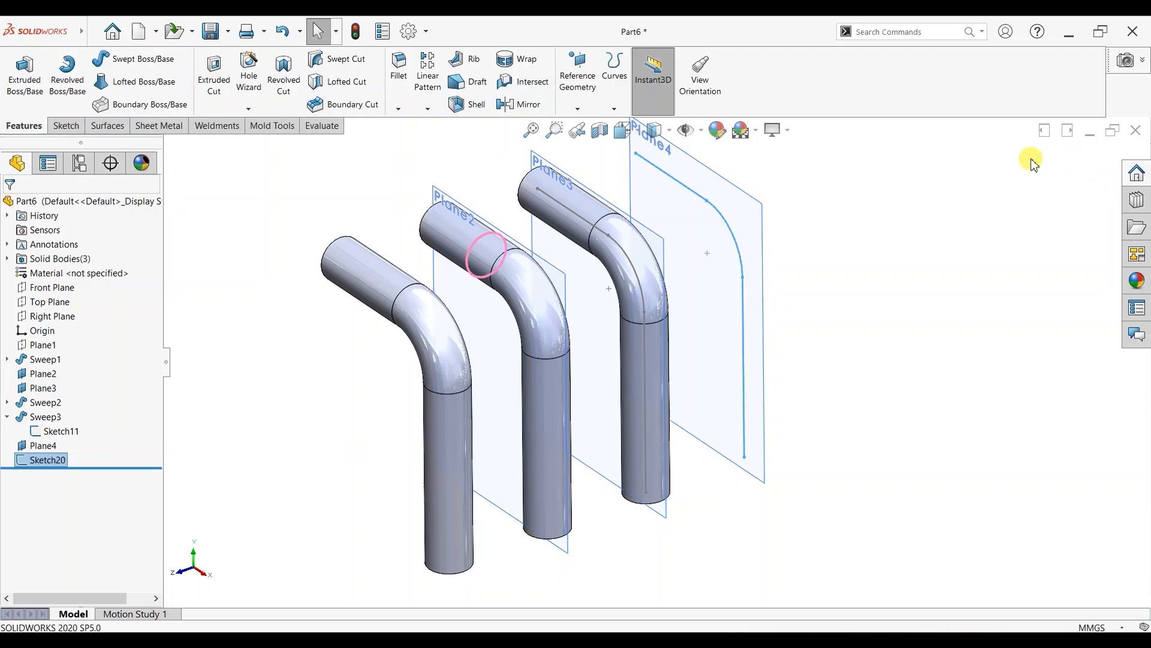
left_click(65, 126)
left_click(18, 109)
left_click(36, 136)
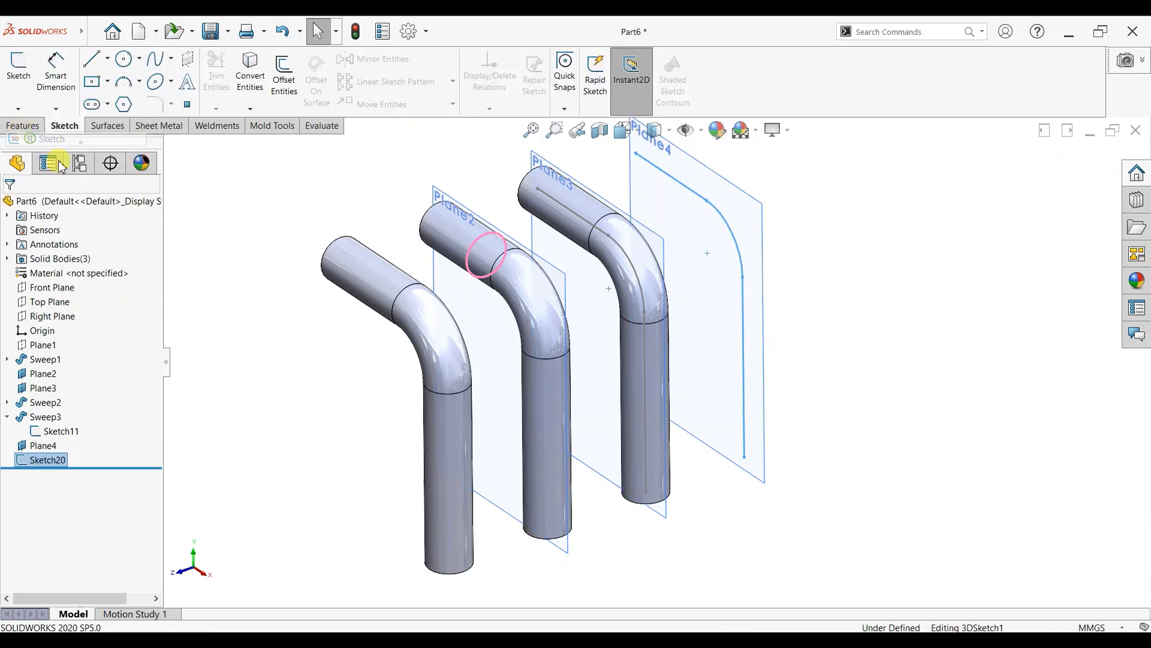
left_click(671, 178)
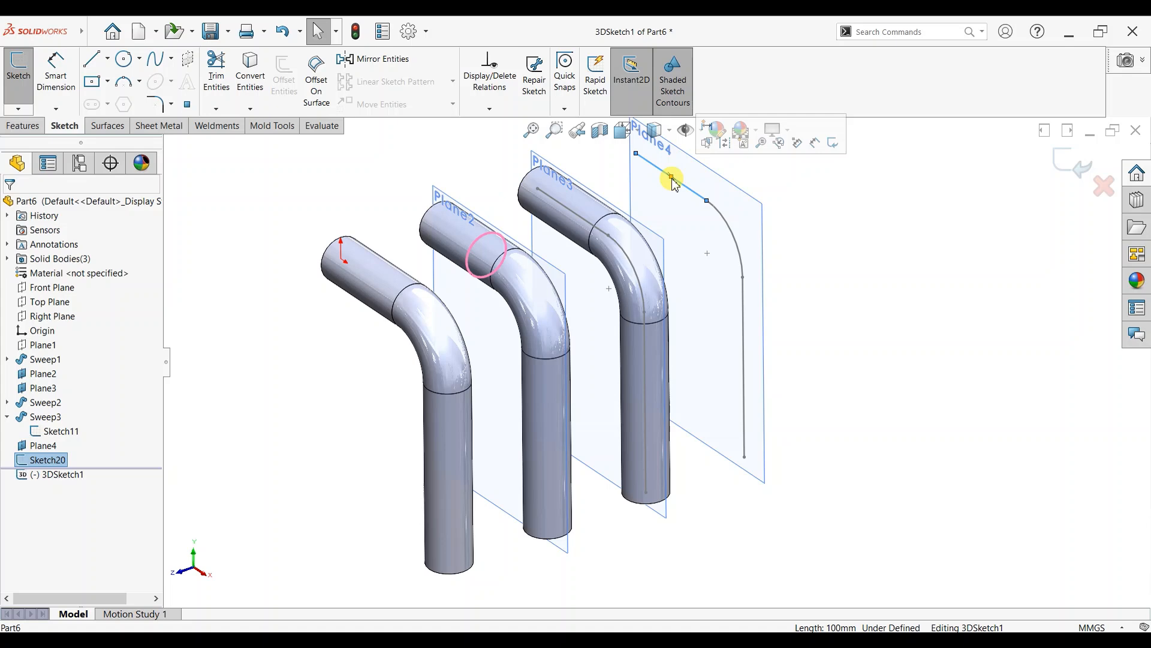
left_click(793, 352)
left_click(93, 62)
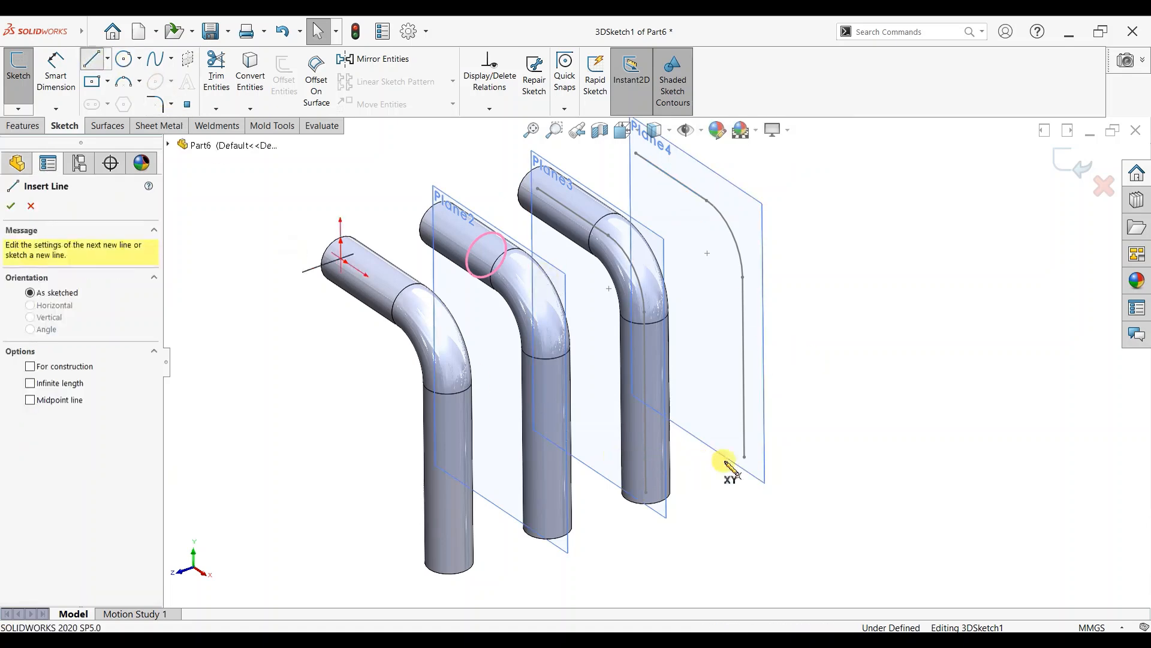
left_click(744, 457)
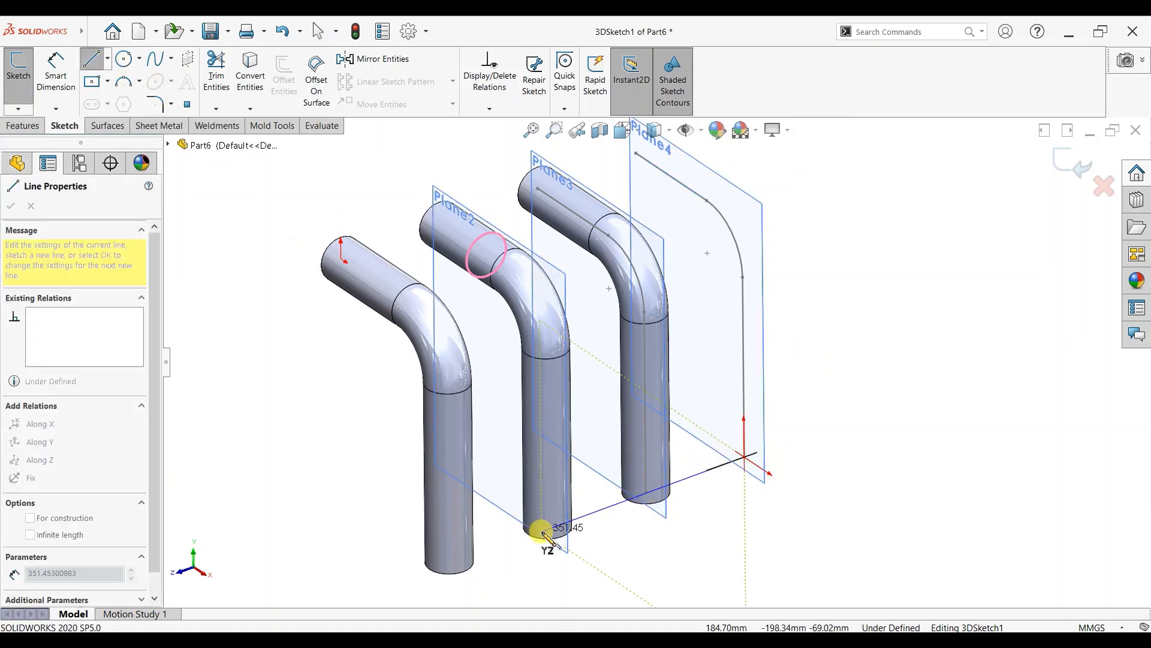
middle_click_drag(545, 531, 381, 565)
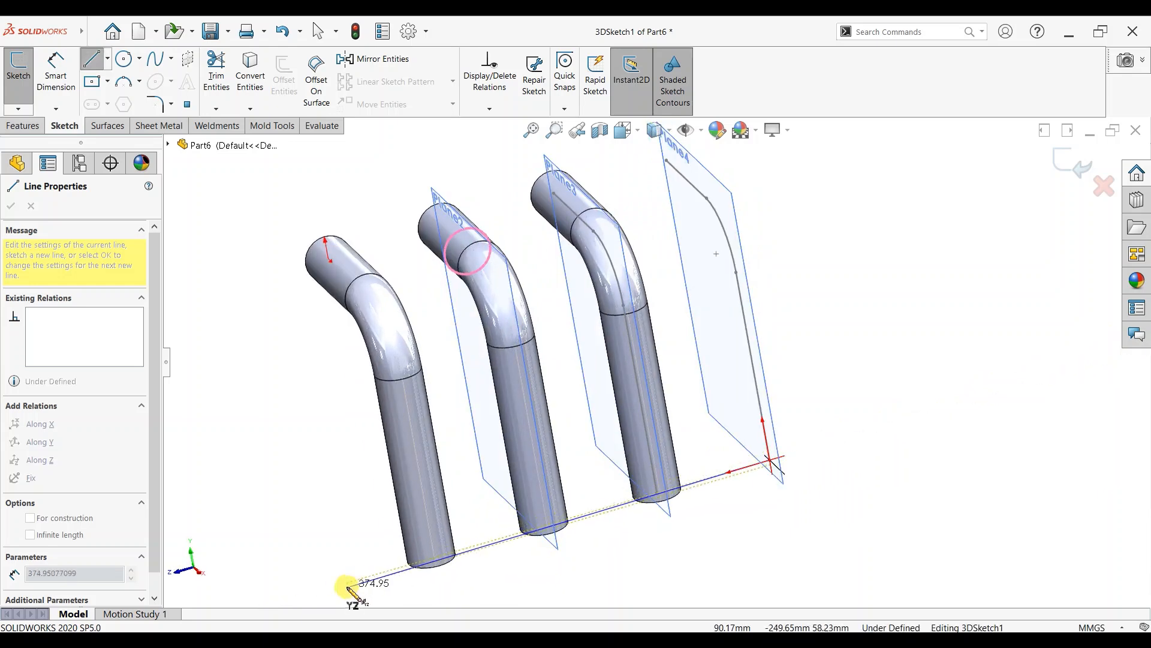
right_click(334, 530)
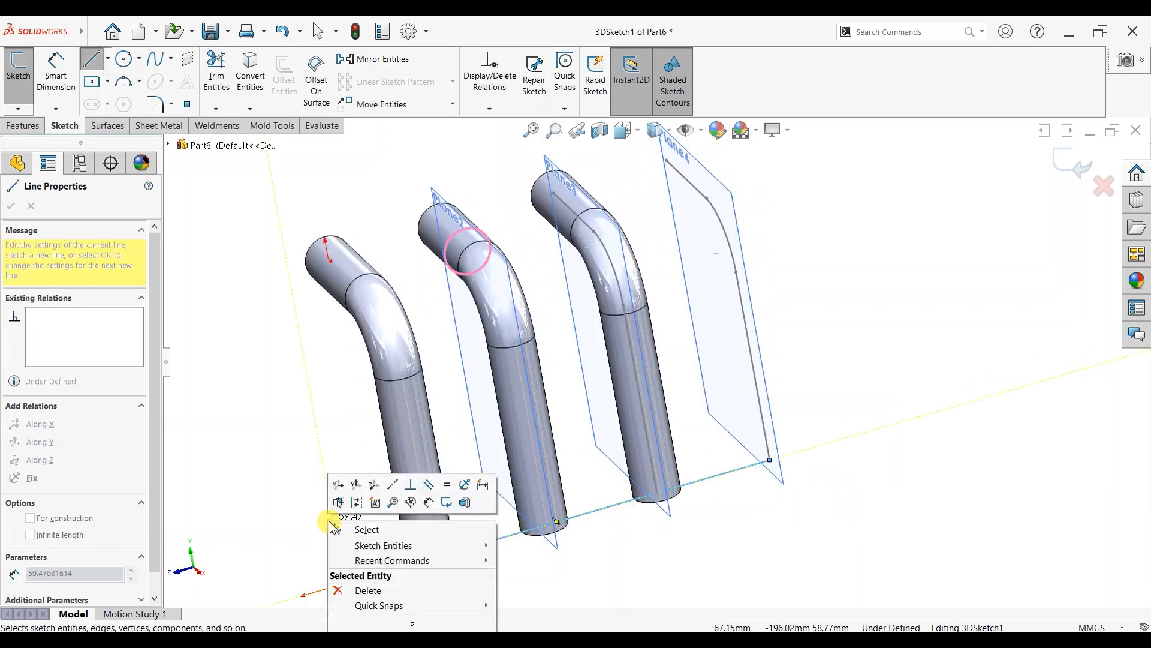
left_click(327, 523)
Add an angled line about 65 mm long sloping down from the free end of the long 3D sketch line.
scroll(326, 524, "up", 2)
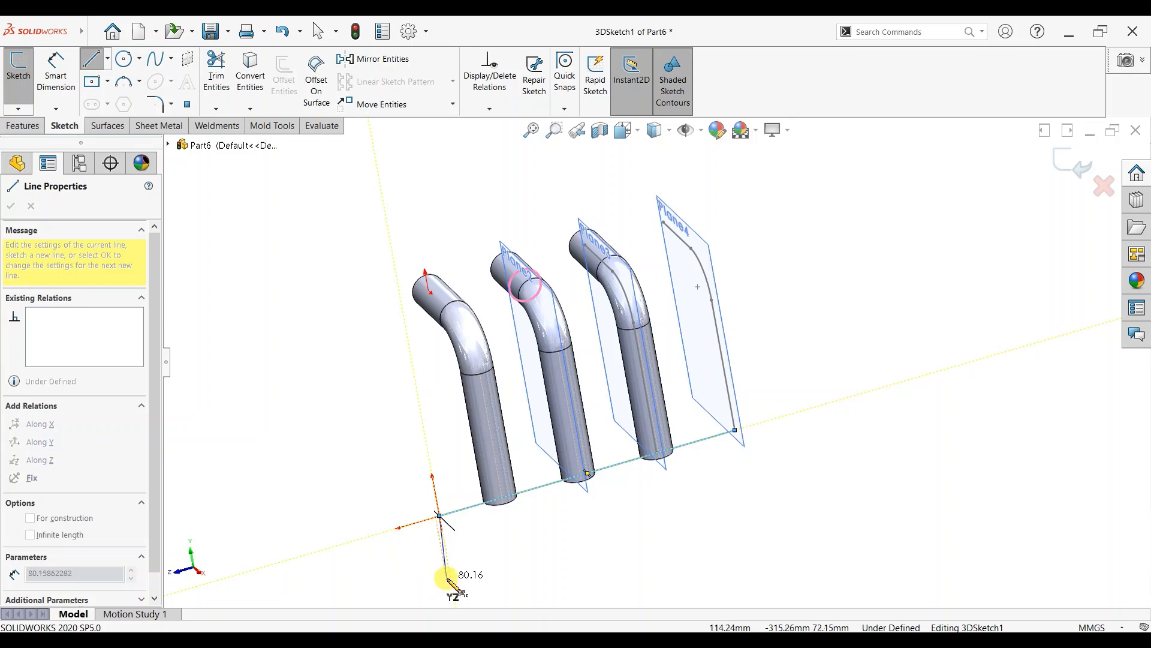
left_click(410, 562)
right_click(399, 463)
left_click(416, 467)
scroll(637, 537, "down", 2)
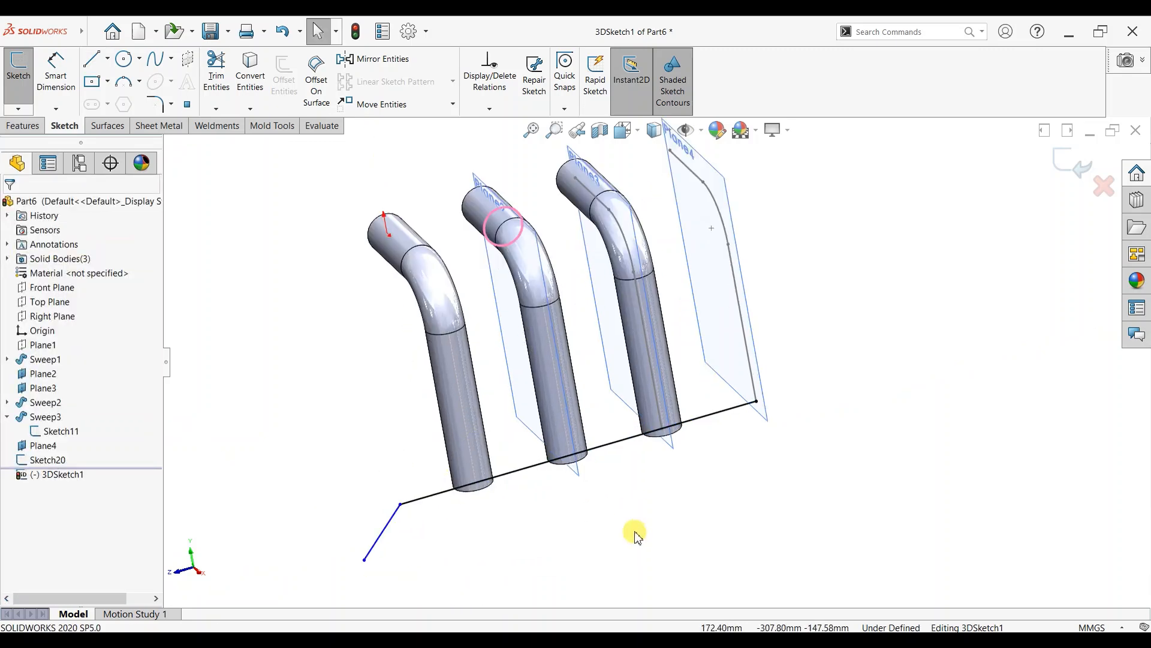
middle_click_drag(591, 520, 758, 466)
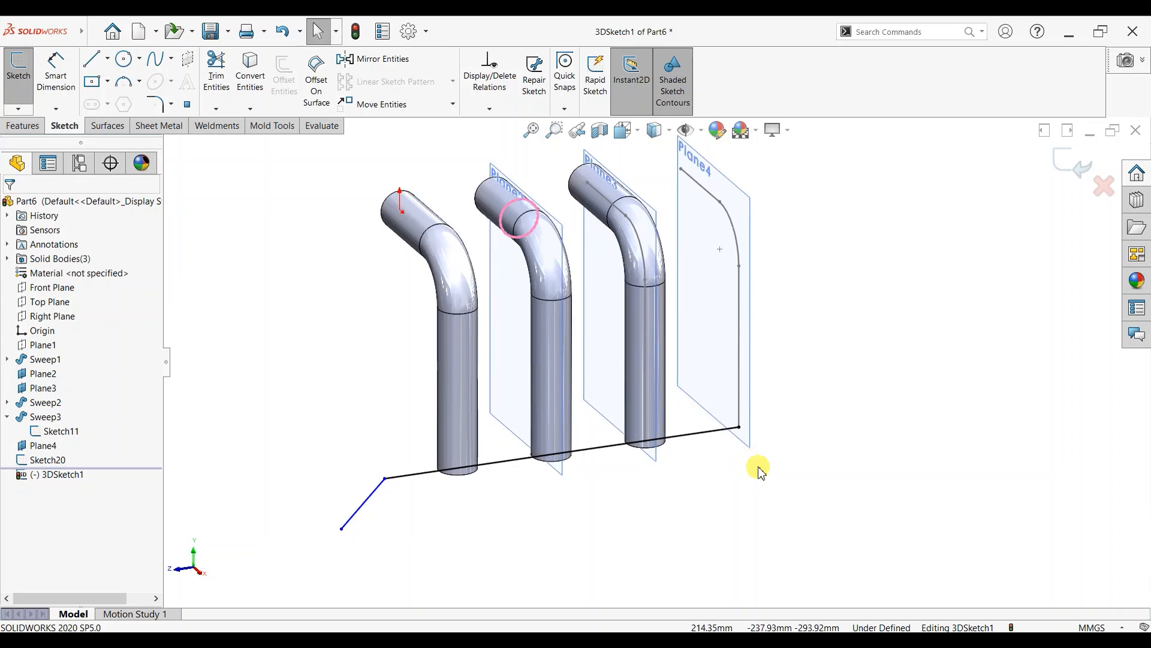
Set the length of the long line under the pipes to 400 mm.
left_click(37, 78)
left_click(617, 444)
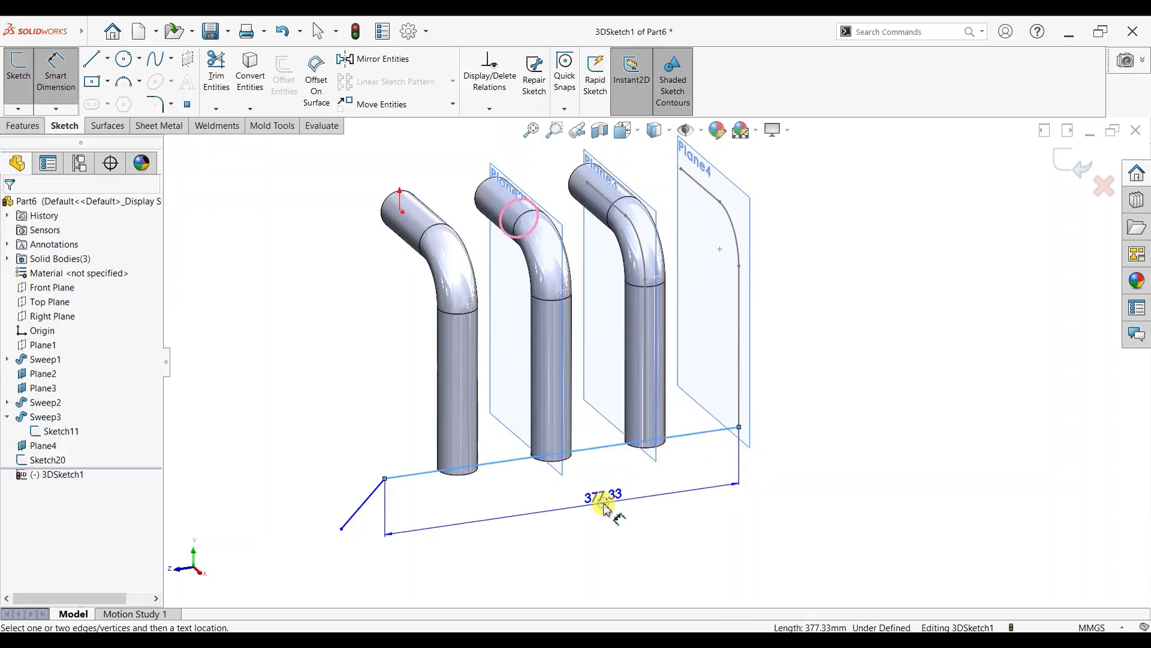
left_click(603, 508)
type("400")
key("Return")
Set the angle between the short line and the long line to 135° and the short line's length to 80 mm.
left_click(343, 504)
left_click(380, 480)
left_click(375, 509)
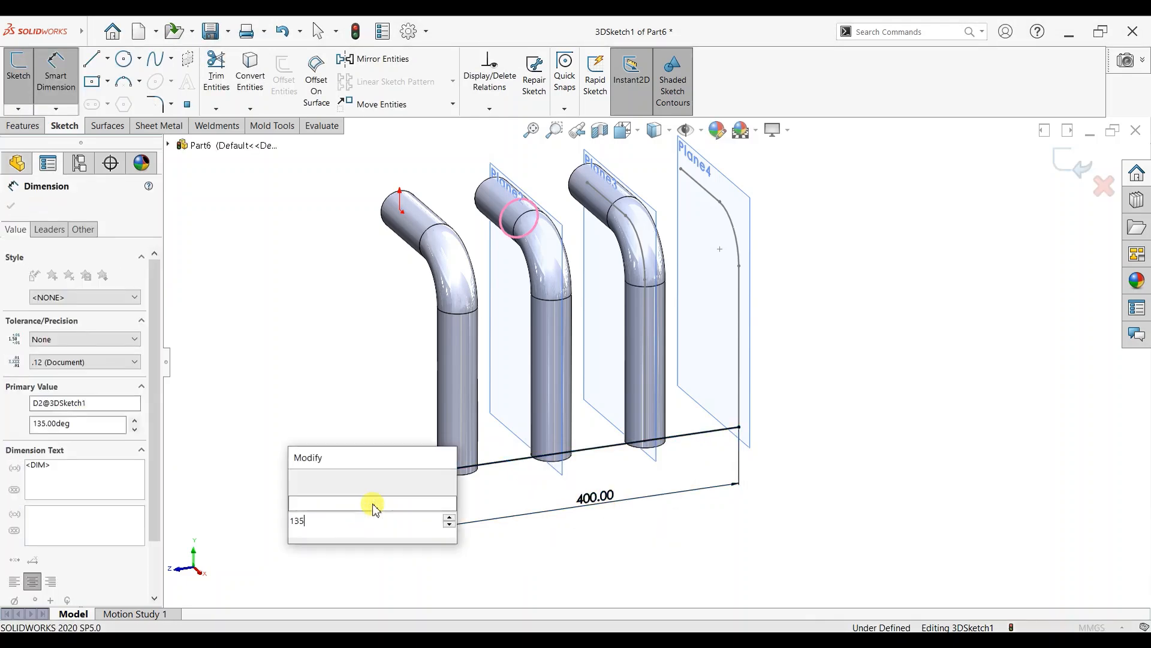
key("Return")
left_click(344, 502)
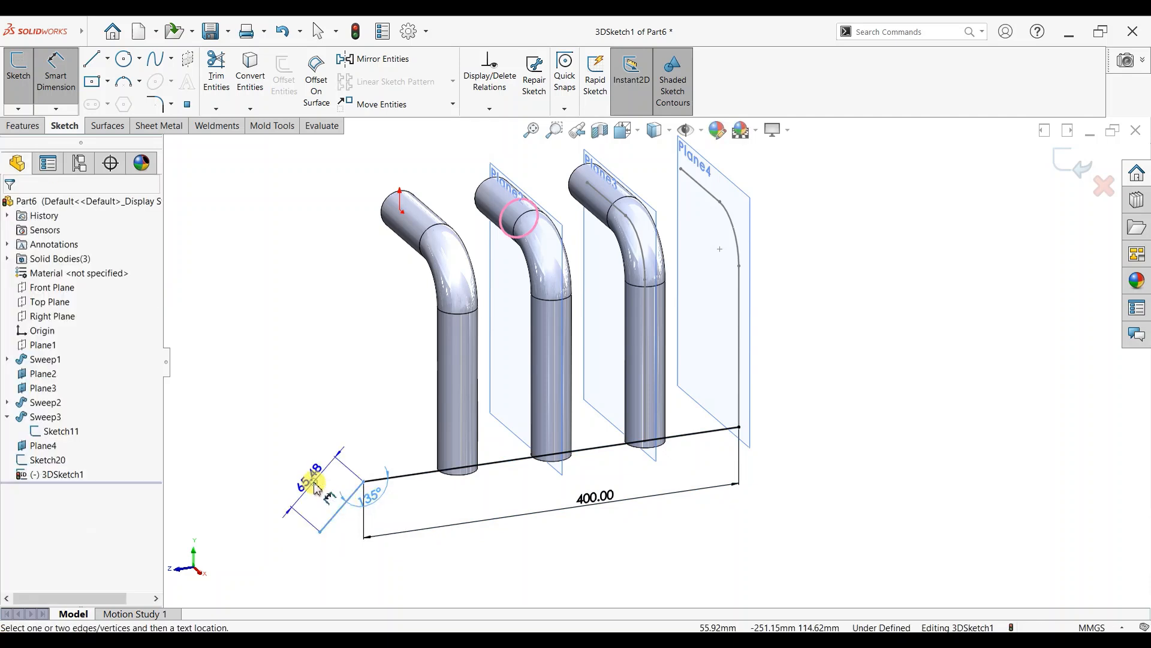
left_click(315, 483)
type("80")
key("Return")
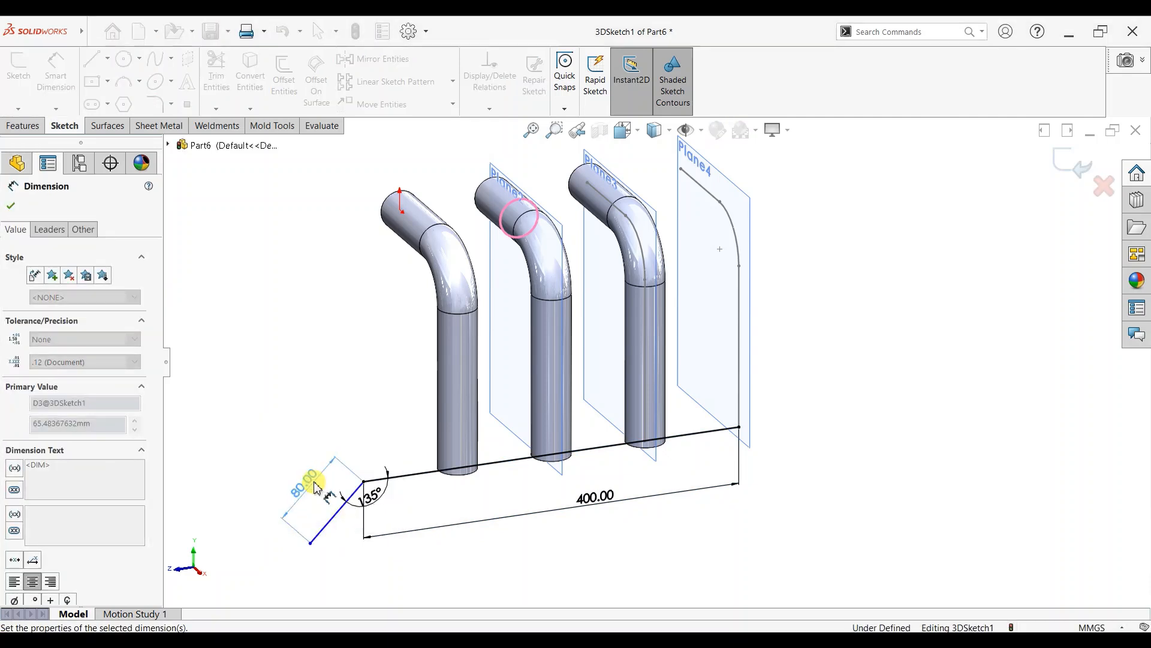
left_click(18, 211)
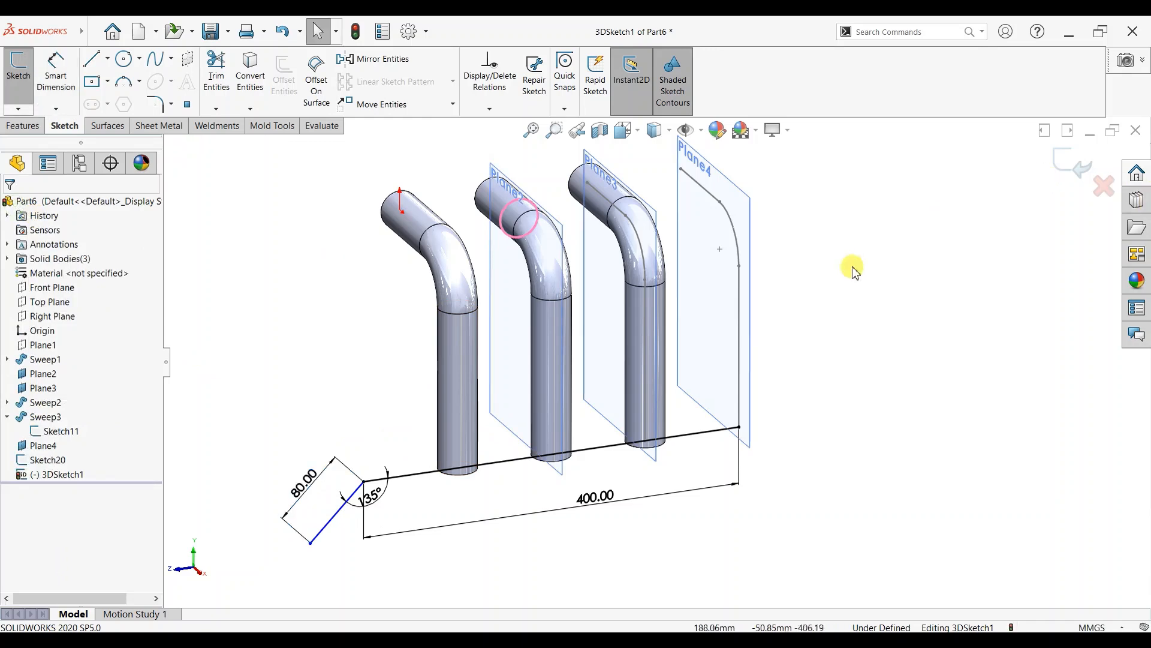
Hide the converted path sketch on Plane4.
scroll(850, 270, "down", 2)
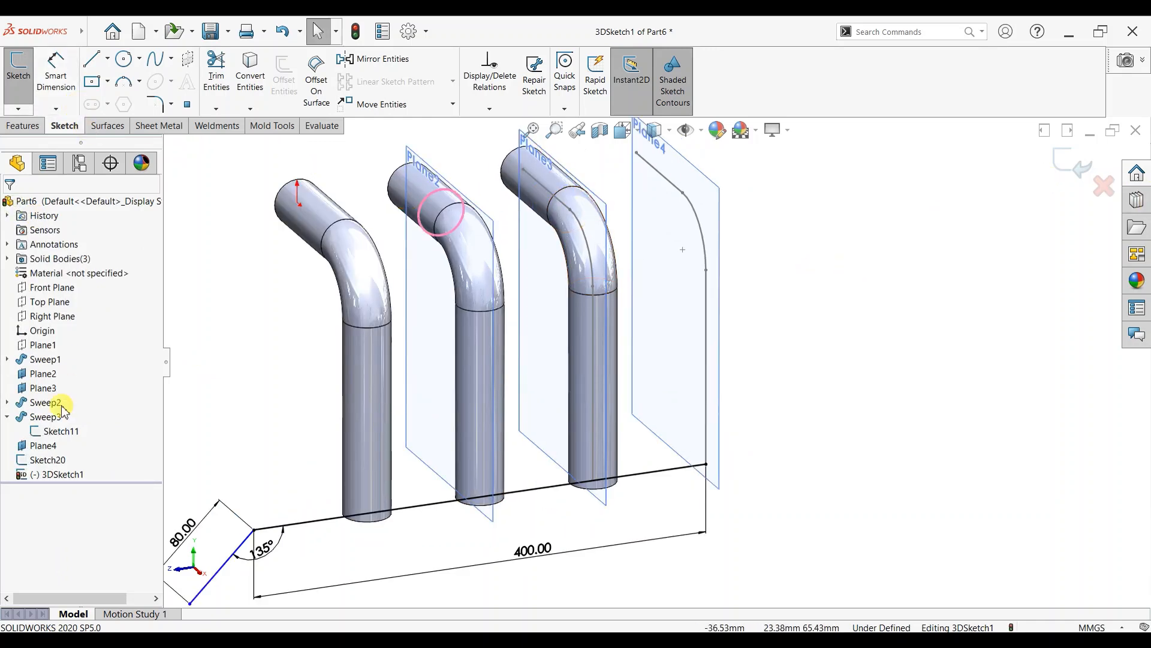
left_click(46, 462)
left_click(54, 441)
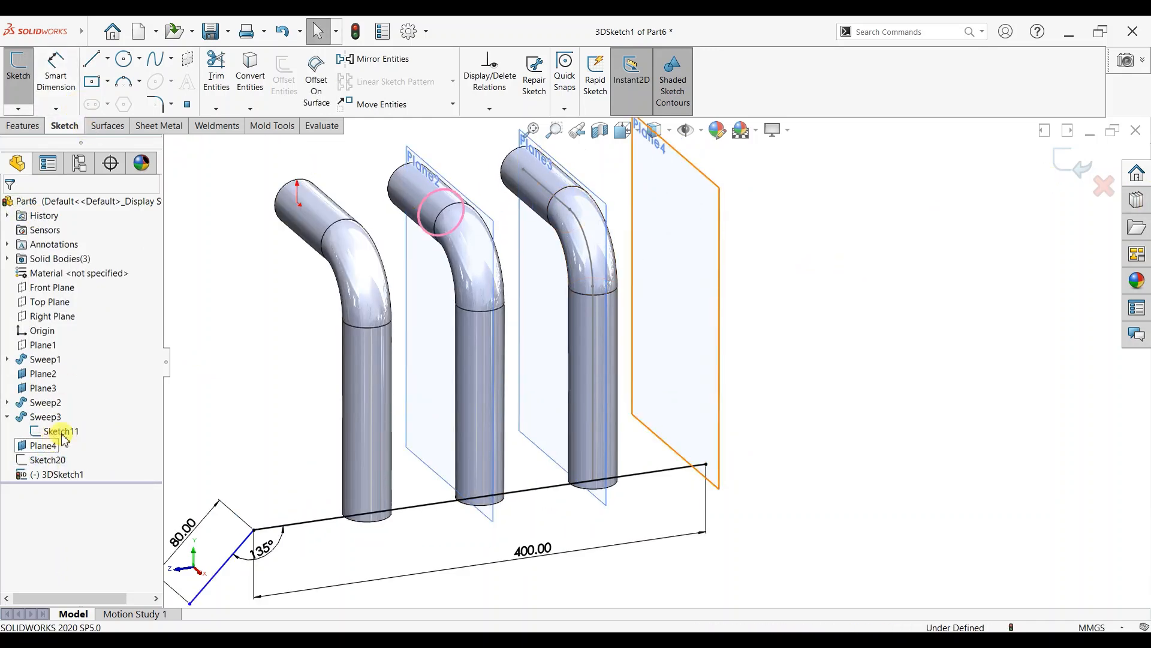
Draw a vertical line about 210 mm long up from the 400 mm line's end on Plane4, continued by a line along X toward the pipe inlets.
left_click(707, 464)
left_click(706, 224)
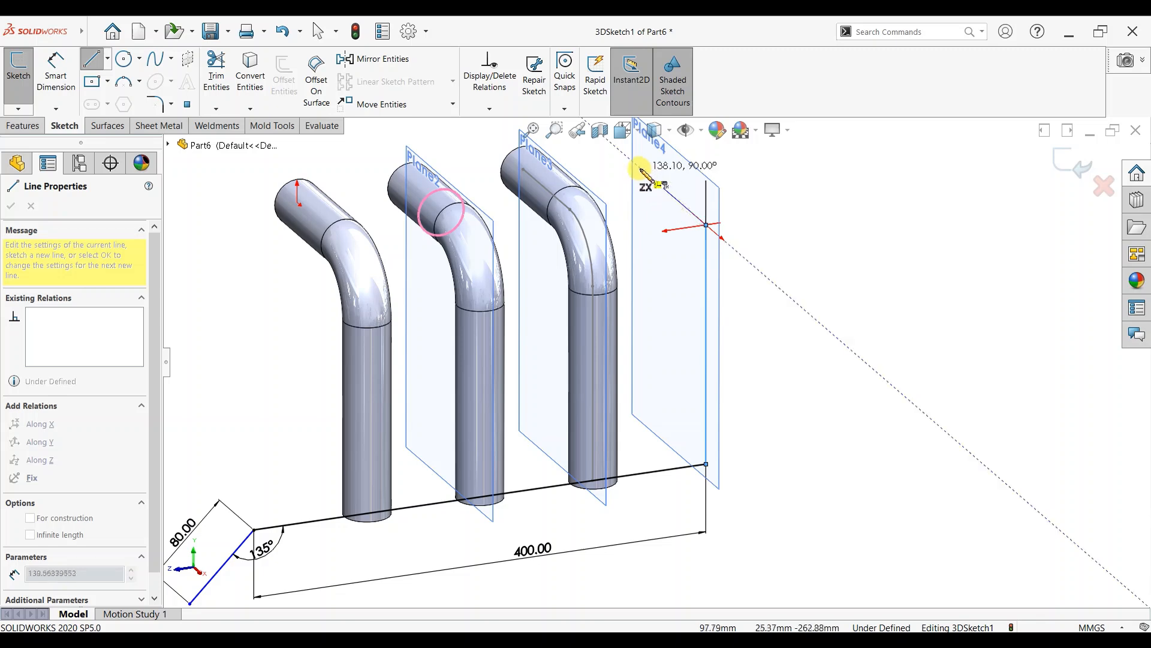
right_click(744, 173)
left_click(757, 175)
middle_click_drag(750, 300, 599, 238)
Set the upper line along X to 150 mm and the vertical line to 220 mm.
left_click(55, 72)
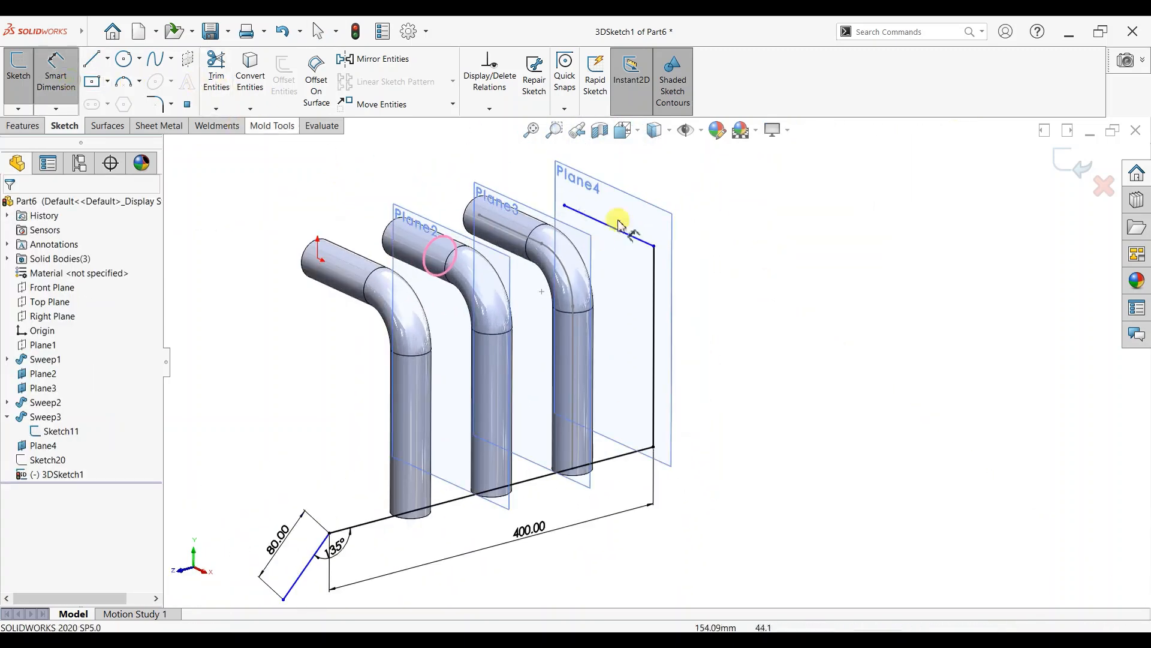
left_click(637, 239)
left_click(631, 204)
type("150")
key("Return")
left_click(655, 303)
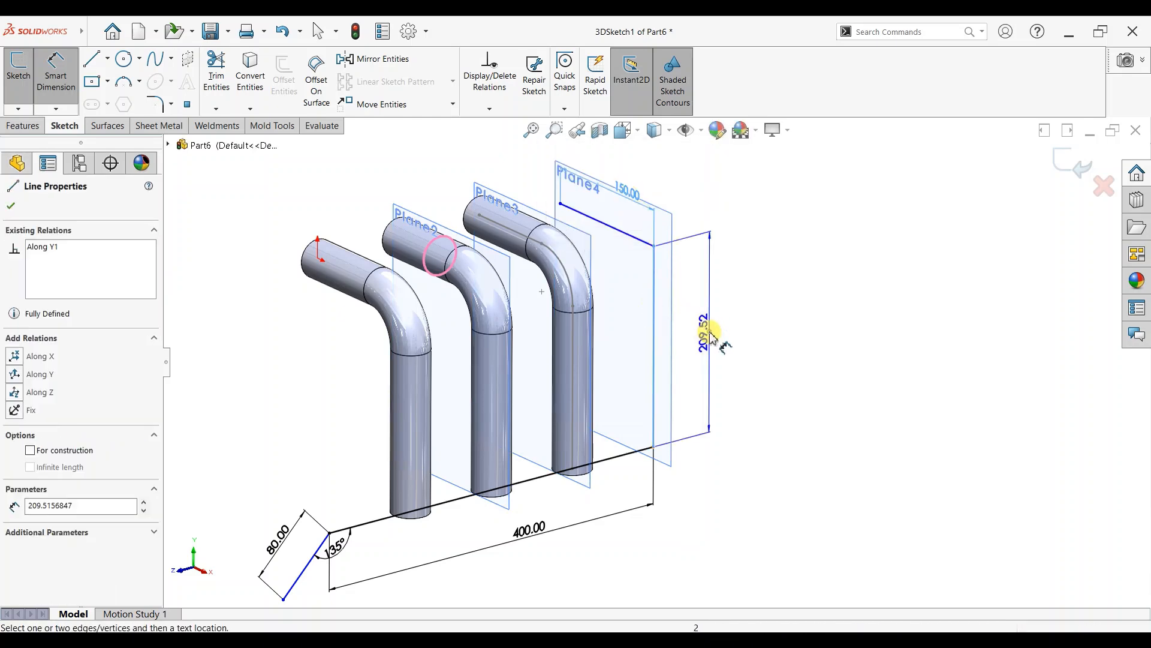
left_click(711, 329)
type("220")
key("Return")
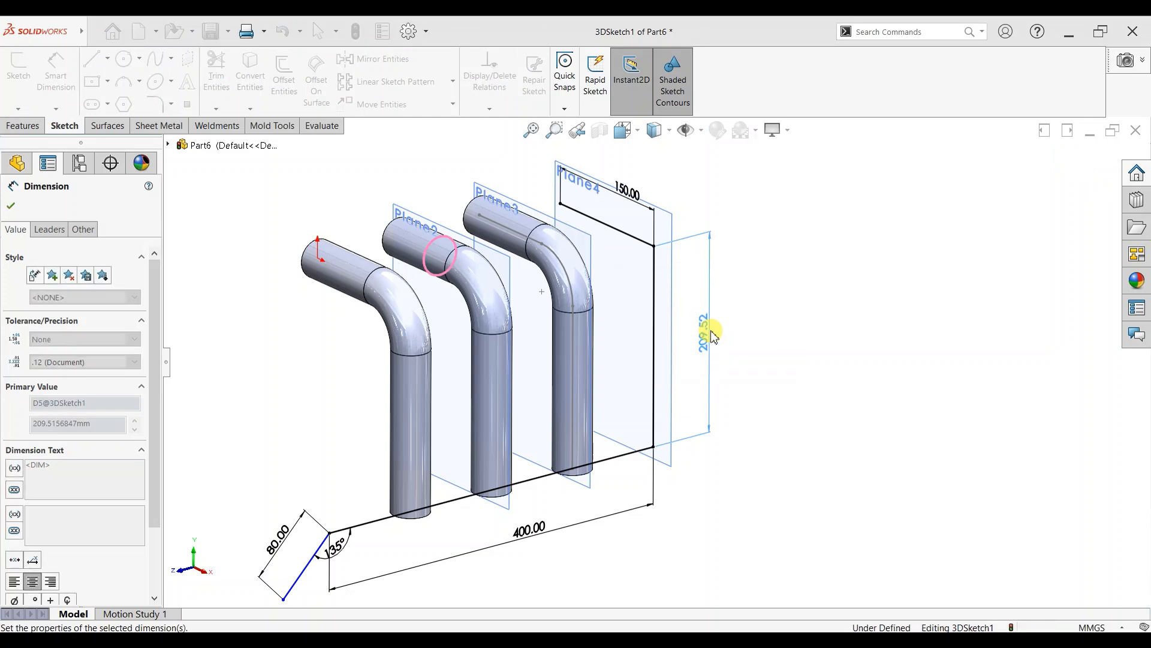
key("Escape")
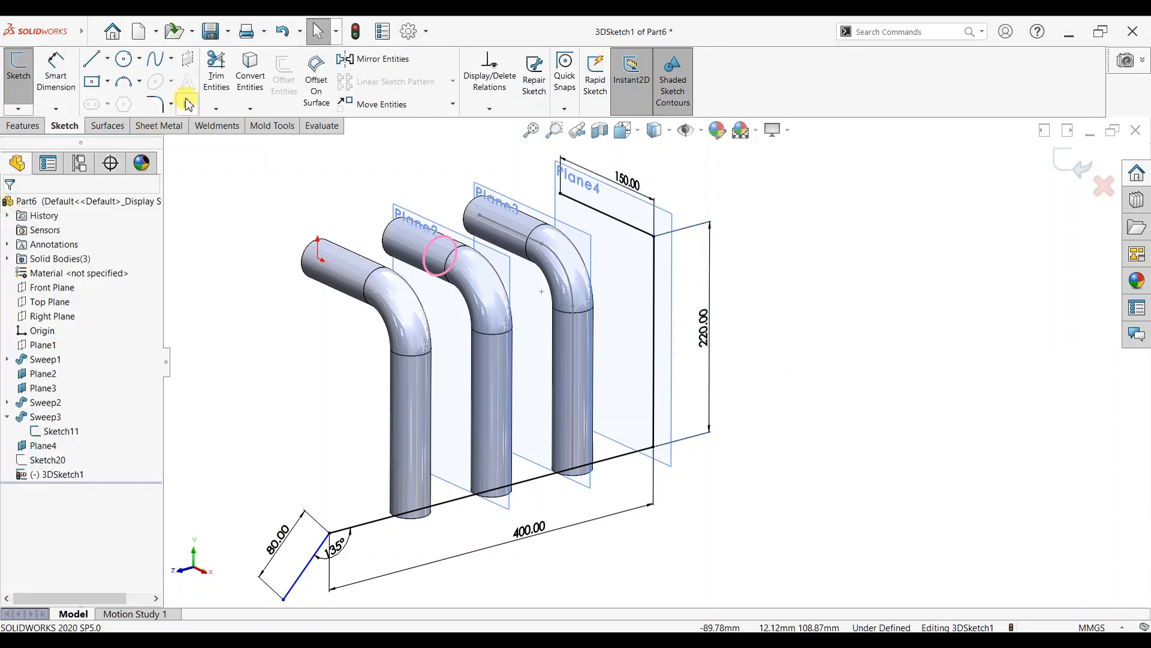
Fillet the upper and lower corners of the vertical line with a 50 mm radius and close the 3D sketch.
left_click(153, 107)
left_click(656, 236)
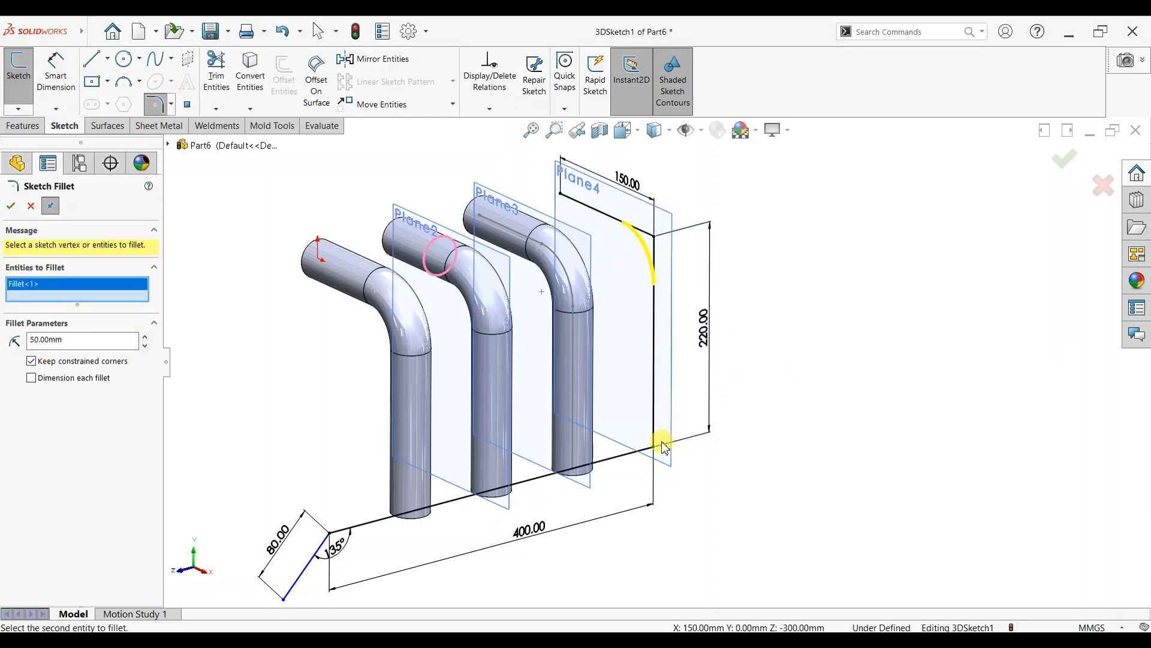
left_click(656, 447)
left_click(10, 206)
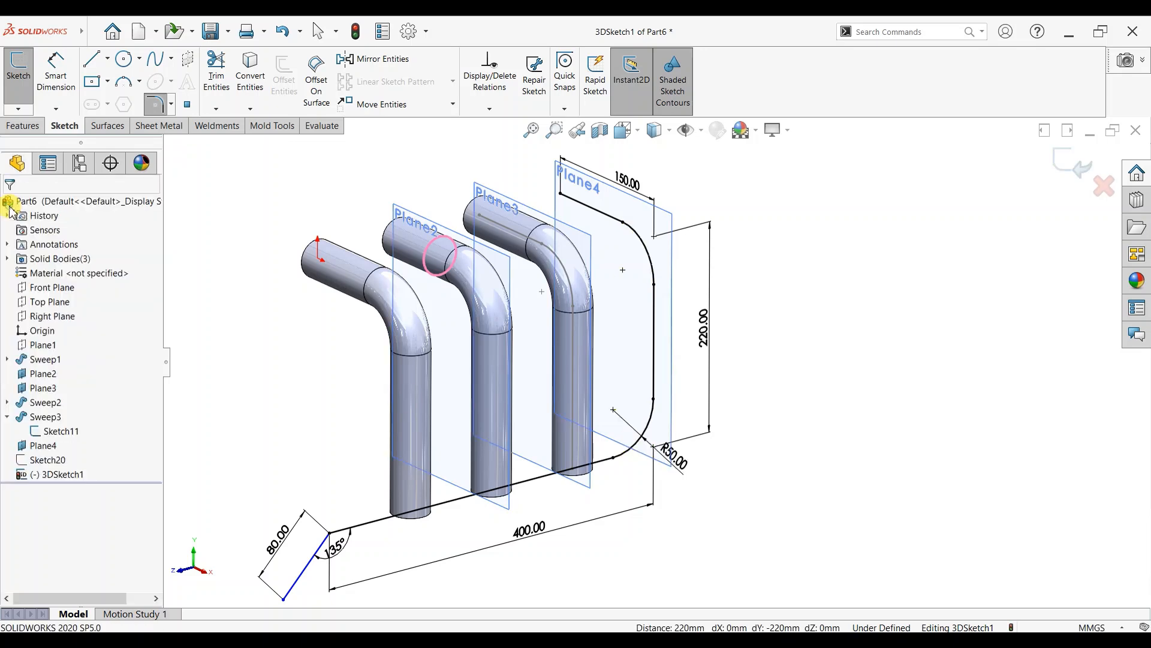
mouse_move(372, 449)
middle_mouse_down()
mouse_move(457, 483)
mouse_move(412, 496)
mouse_move(367, 488)
mouse_move(447, 503)
mouse_move(538, 472)
middle_mouse_up()
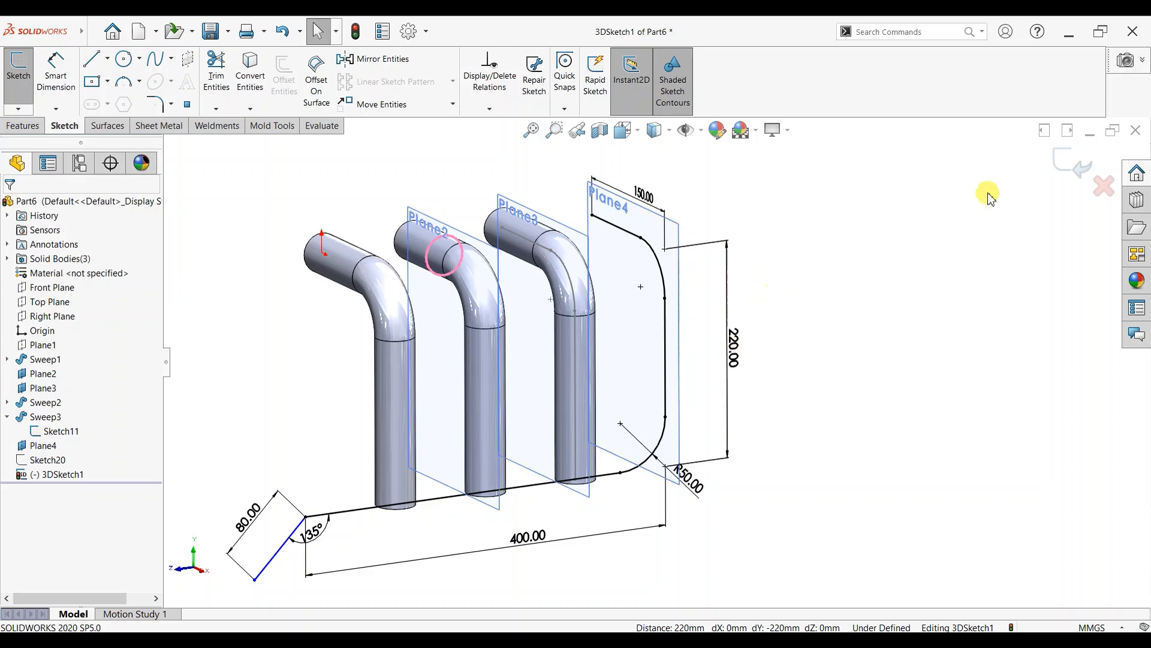
left_click(1073, 168)
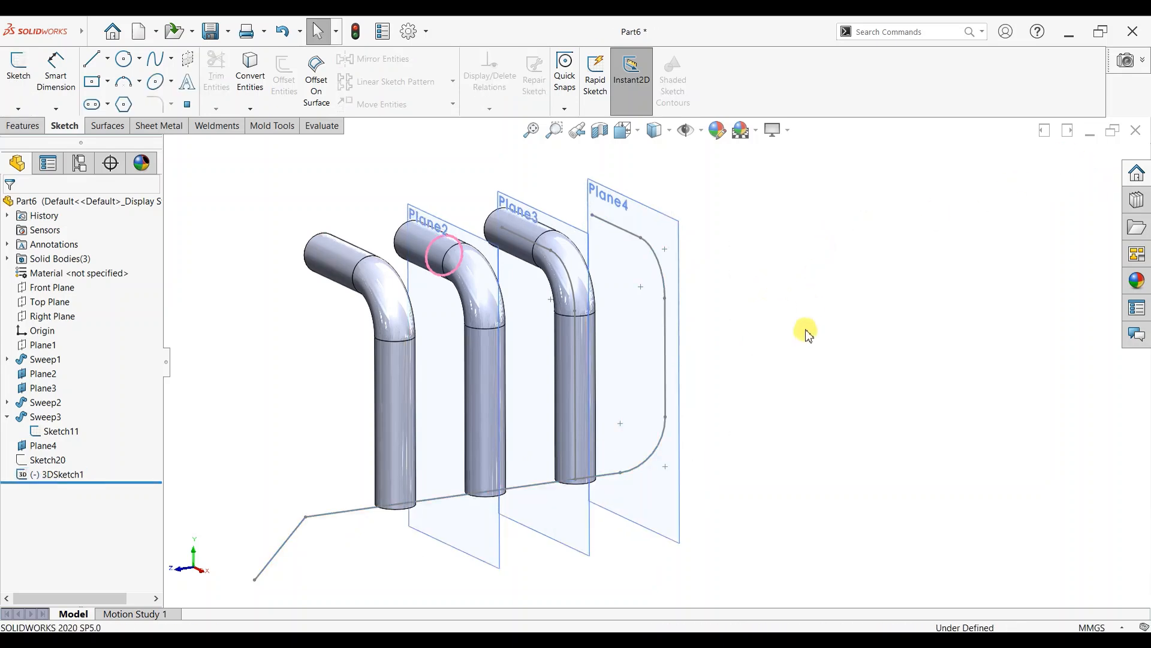
Sweep a 40 mm circular profile along the collector's 3D sketch path.
left_click(24, 126)
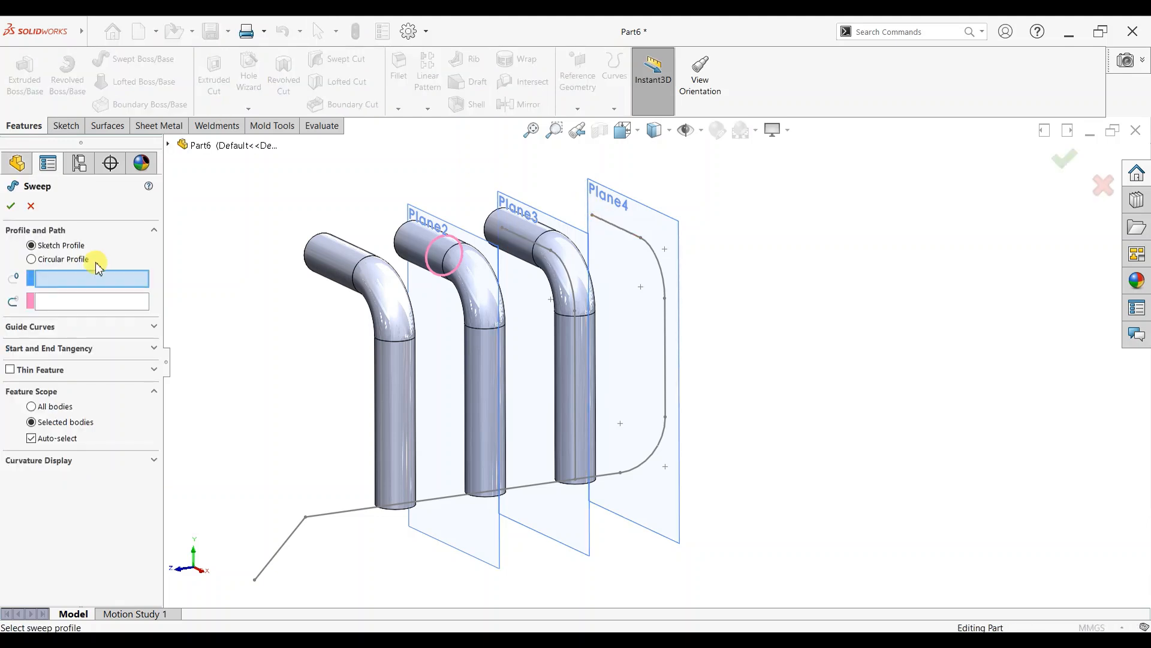
left_click(32, 260)
type("40")
key("Return")
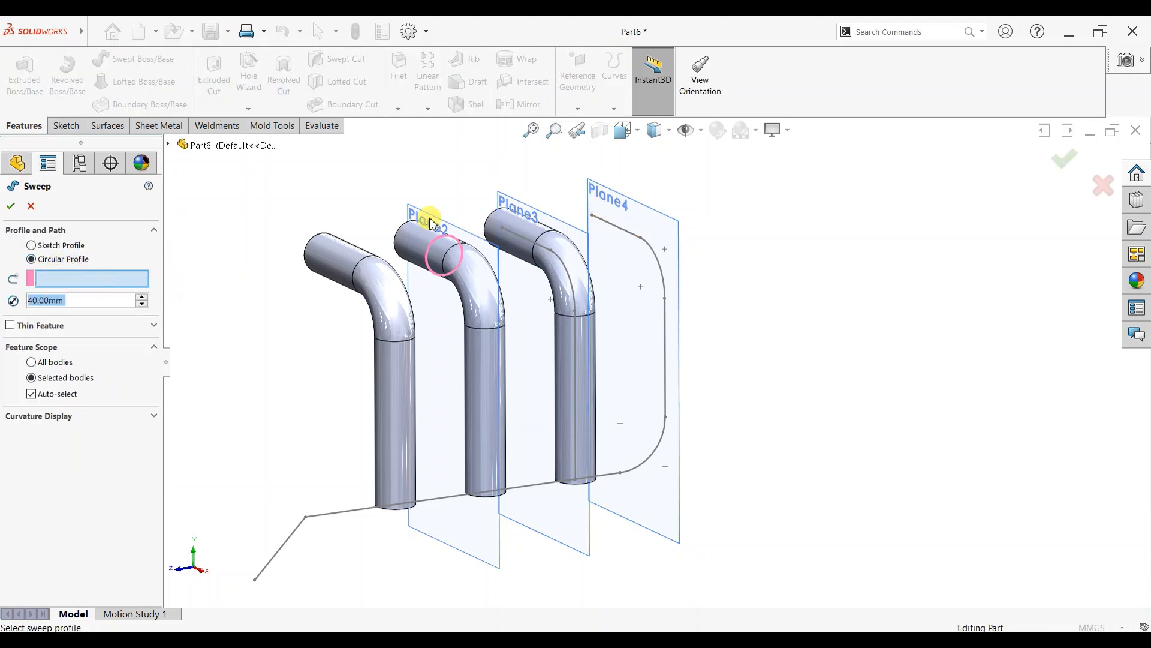
left_click(613, 230)
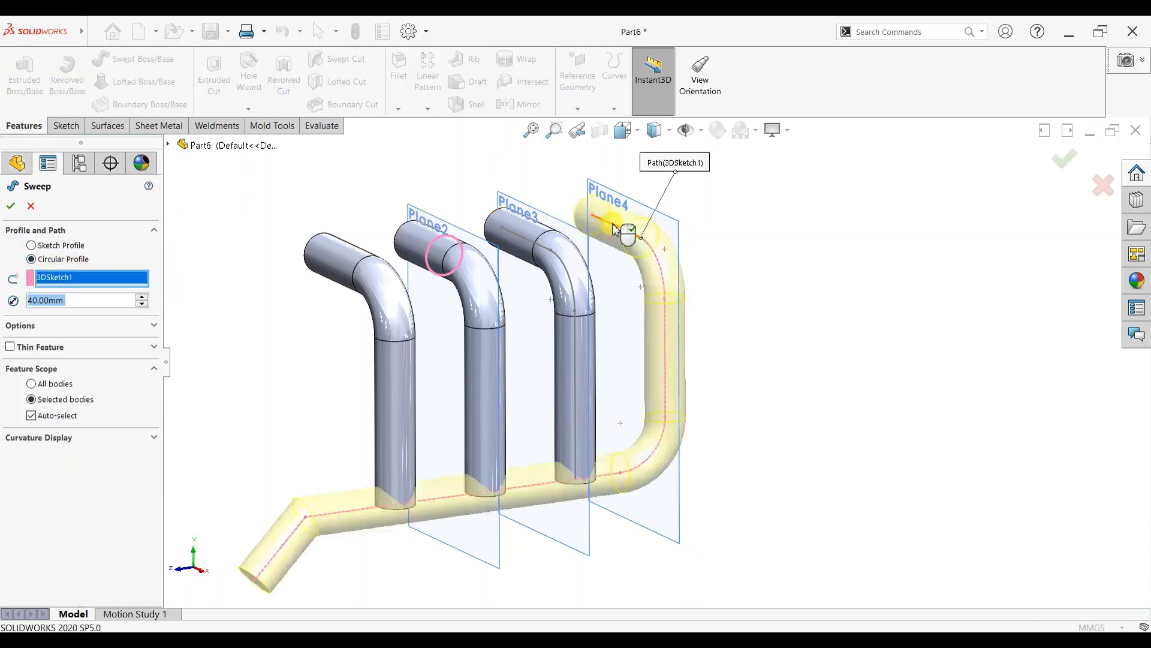
left_click(14, 209)
left_click(781, 286)
Hide reference planes Plane4, Plane3 and Plane2.
scroll(770, 335, "up", 2)
scroll(329, 360, "down", 1)
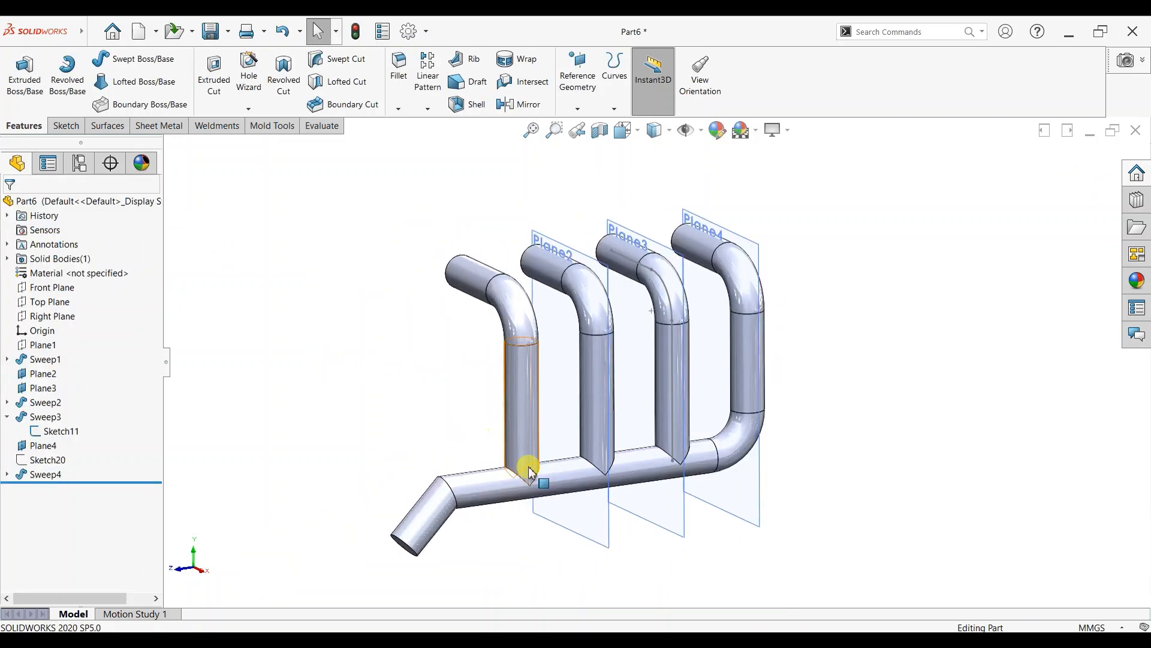
scroll(611, 507, "down", 1)
left_click(779, 487)
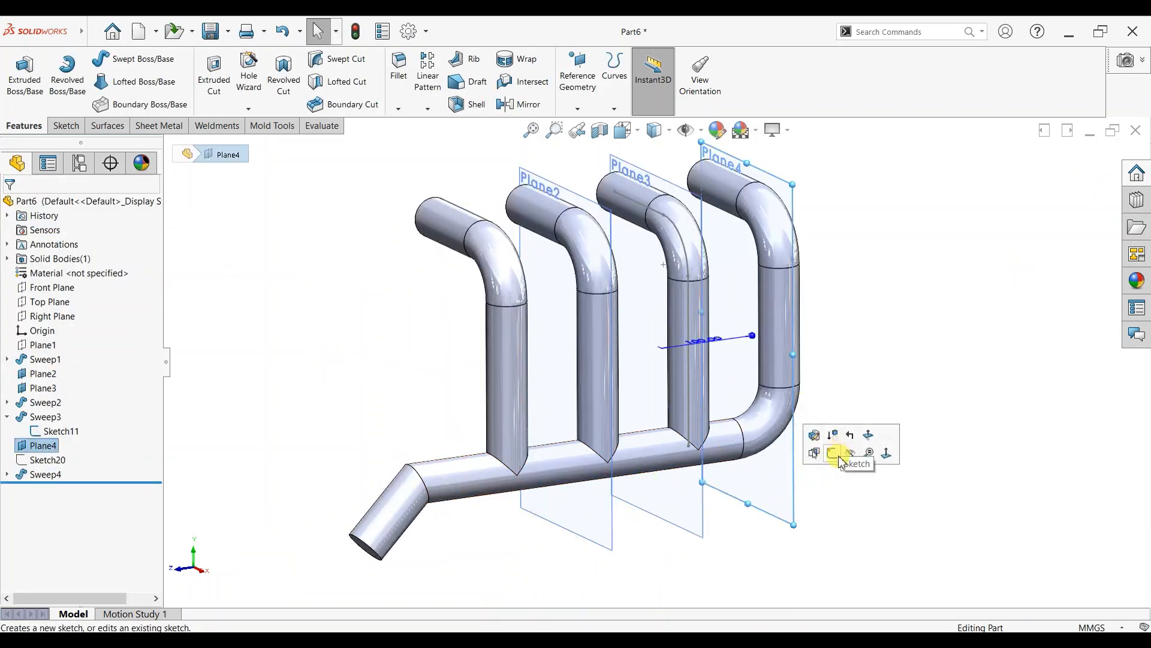
left_click(846, 454)
left_click(687, 502)
left_click(763, 472)
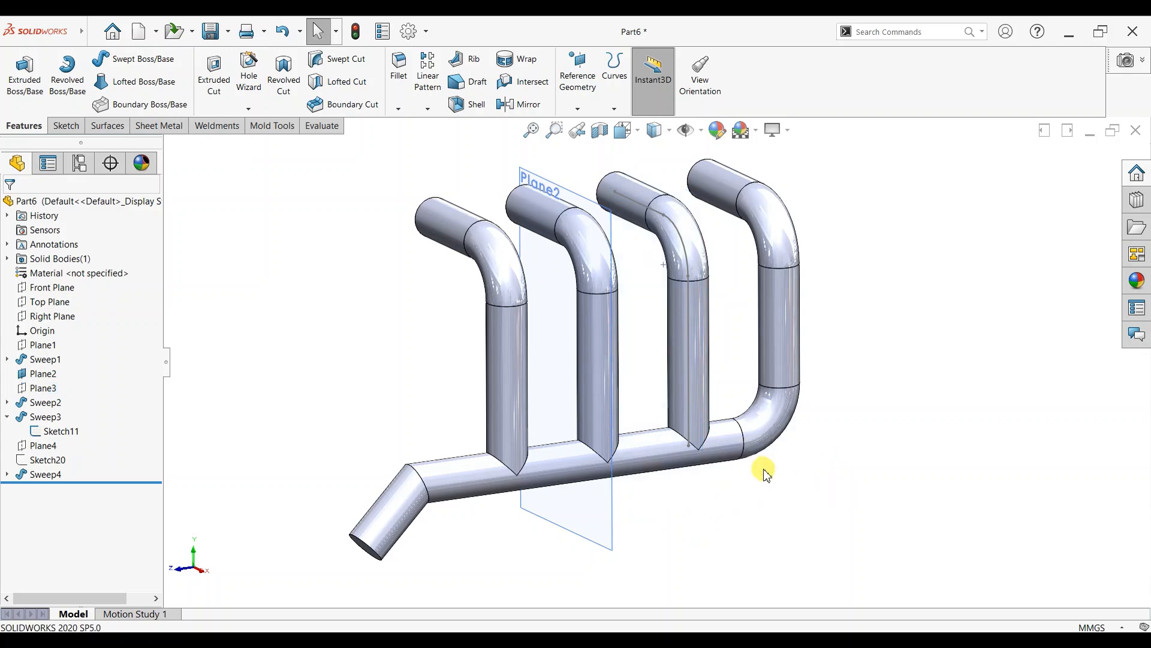
left_click(607, 544)
left_click(674, 490)
Hide Sketch11, the path sketch of Sweep3.
middle_click_drag(900, 318, 713, 297)
left_click(40, 460)
left_click(50, 442)
left_click(45, 460)
left_click(48, 445)
left_click(37, 432)
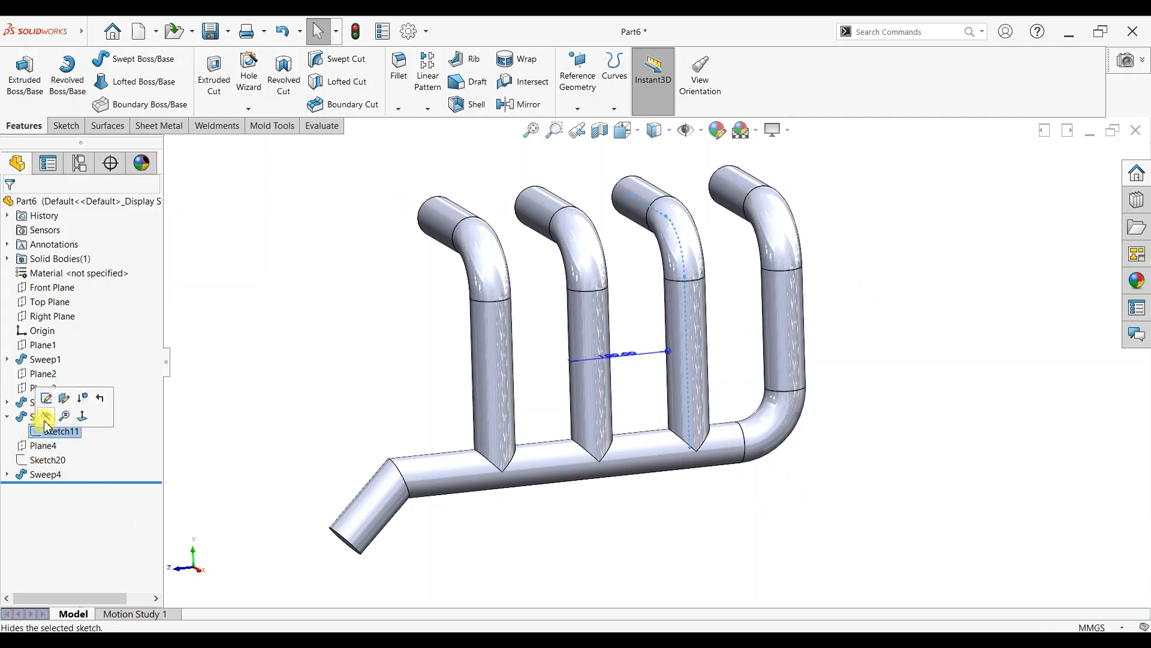
left_click(46, 416)
Start a Shell feature with its preview shown and a wall thickness of 5 mm.
mouse_move(862, 309)
middle_mouse_down()
mouse_move(893, 368)
mouse_move(991, 393)
mouse_move(995, 408)
mouse_move(913, 340)
middle_mouse_up()
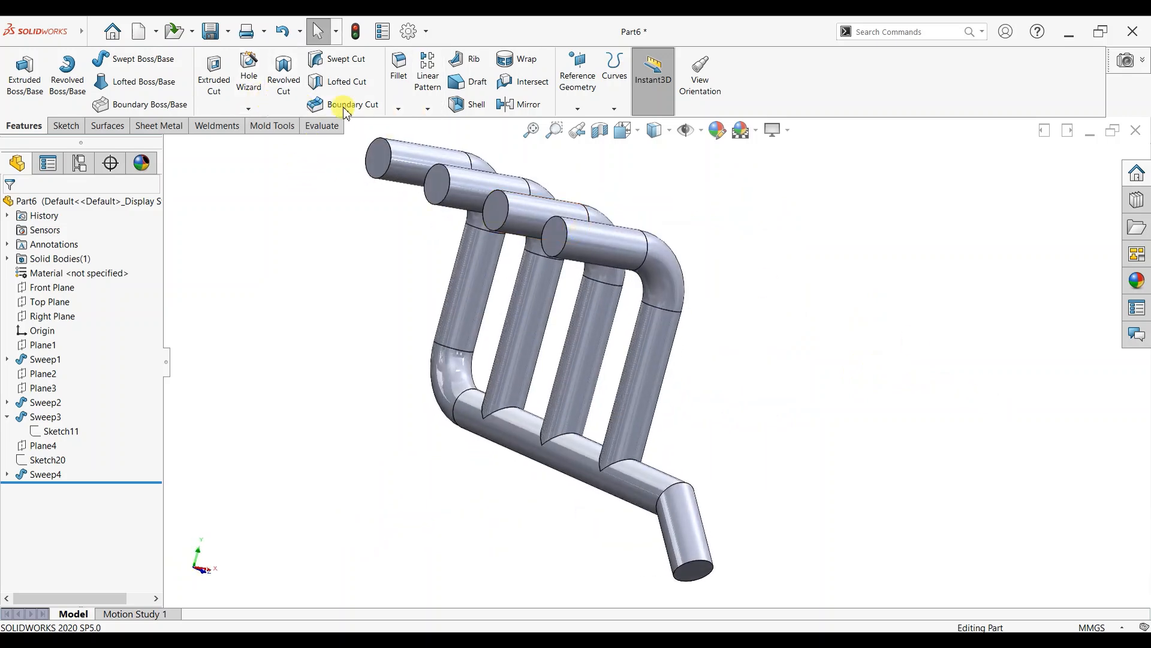
left_click(468, 105)
scroll(410, 225, "down", 2)
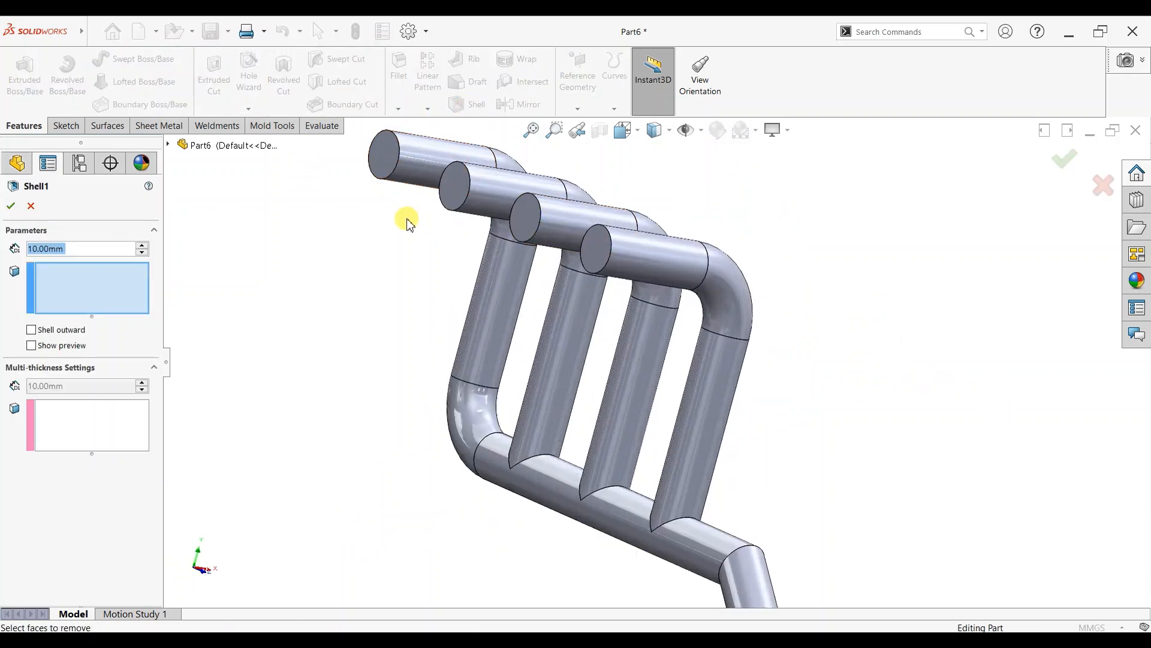
left_click(63, 346)
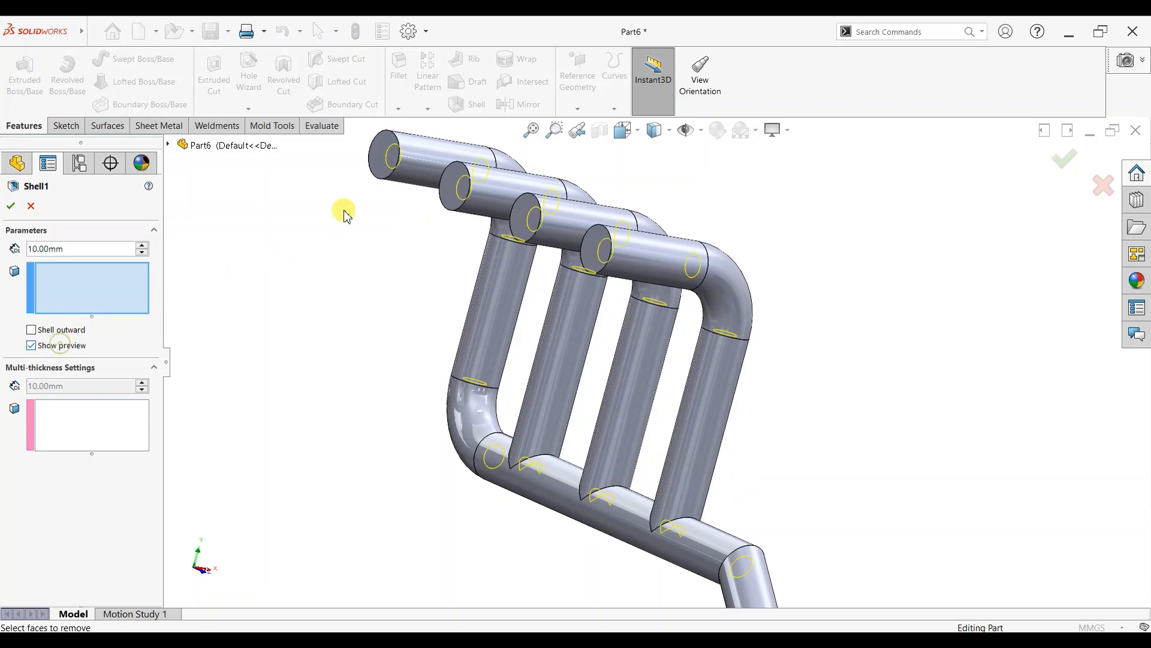
double_click(72, 250)
type("5mm")
key("Return")
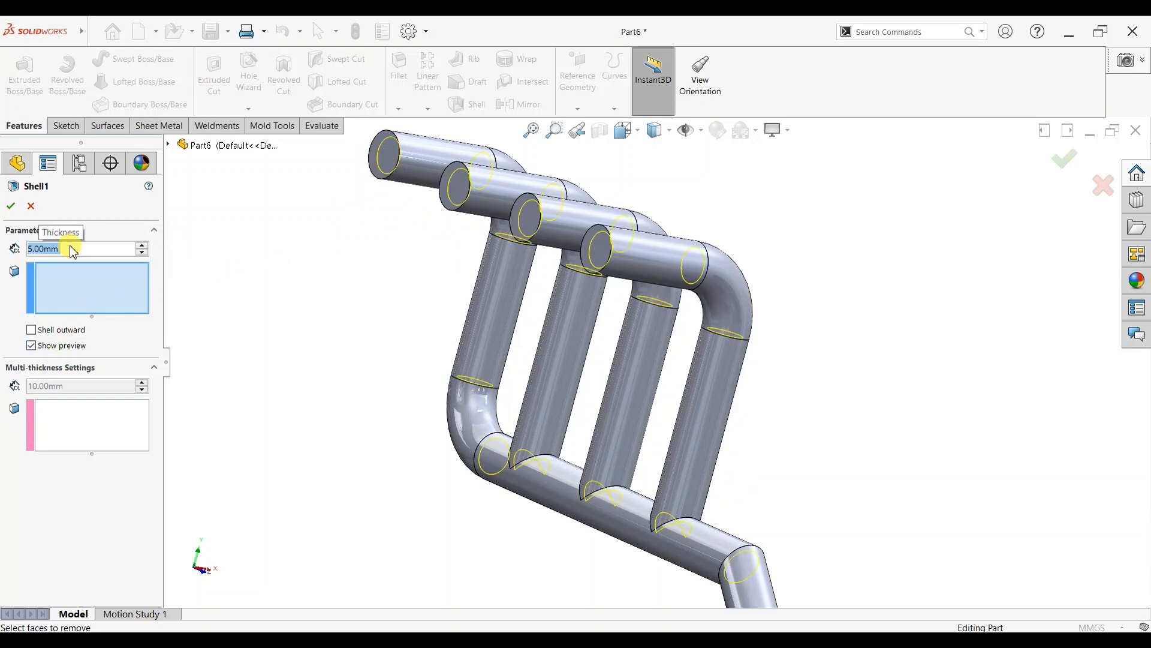
Select the four inlet end faces and the collector's outlet end face as the faces the shell removes.
mouse_move(362, 309)
middle_mouse_down()
mouse_move(406, 314)
mouse_move(390, 342)
mouse_move(357, 331)
middle_mouse_up()
scroll(588, 342, "down", 3)
left_click(446, 215)
left_click(514, 219)
left_click(600, 254)
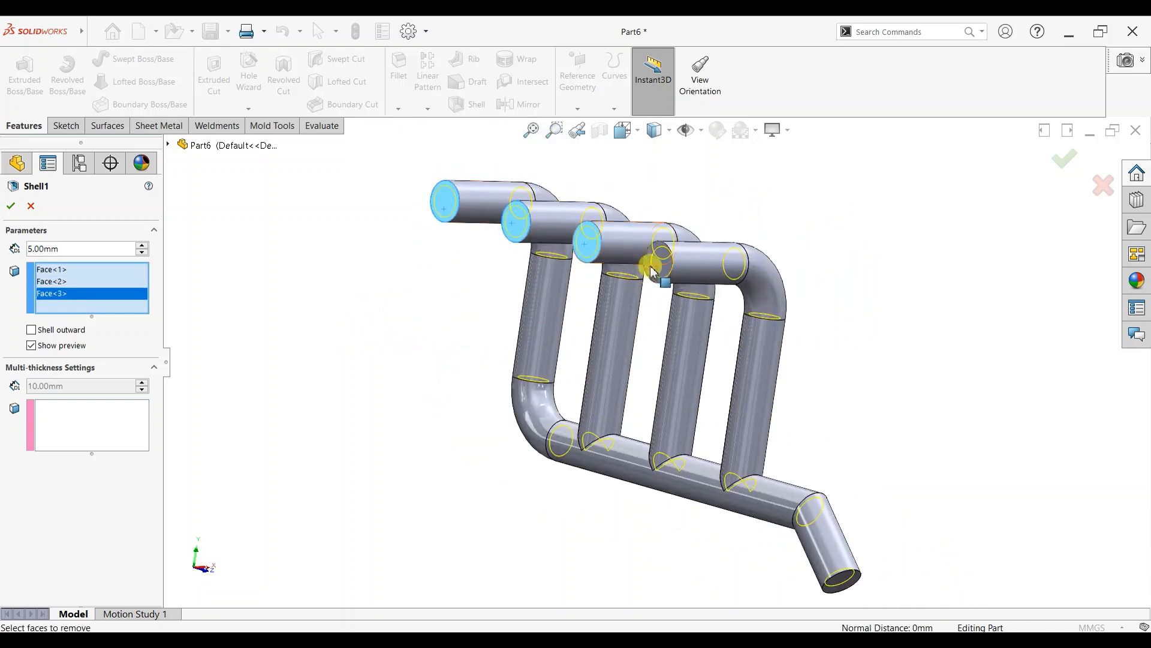
left_click(660, 259)
scroll(684, 303, "up", 3)
scroll(785, 537, "down", 5)
left_click(763, 473)
Set the shell thickness to 3 mm, apply the shell and show the manifold in isometric view.
middle_click_drag(874, 339, 737, 408)
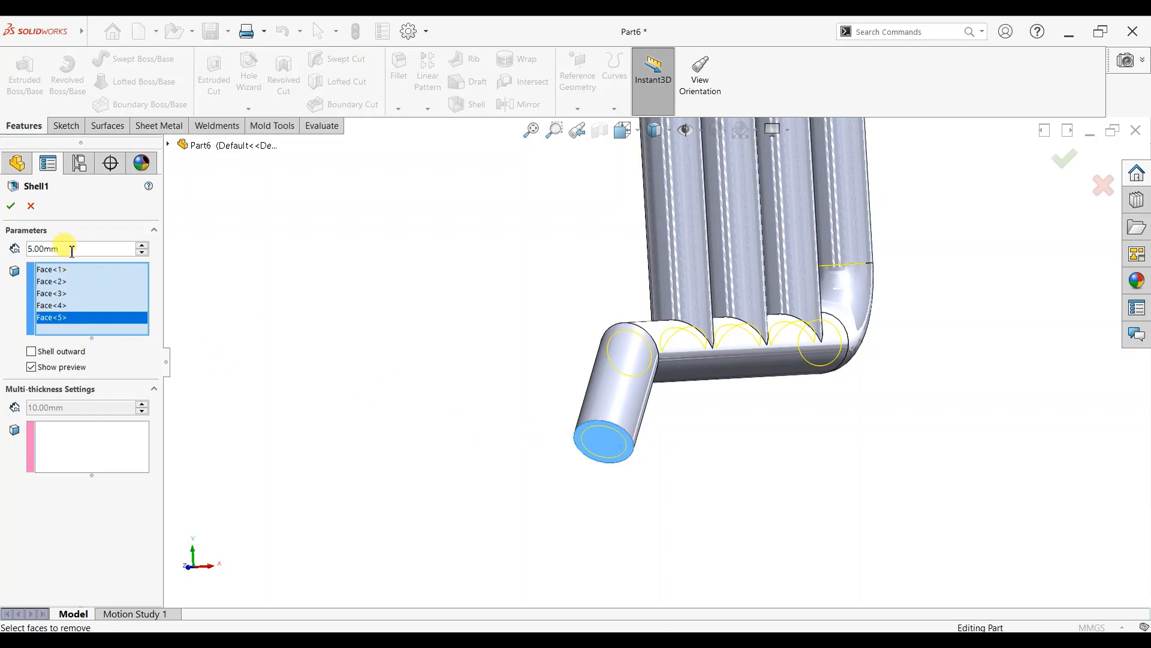
type("3")
key("Return")
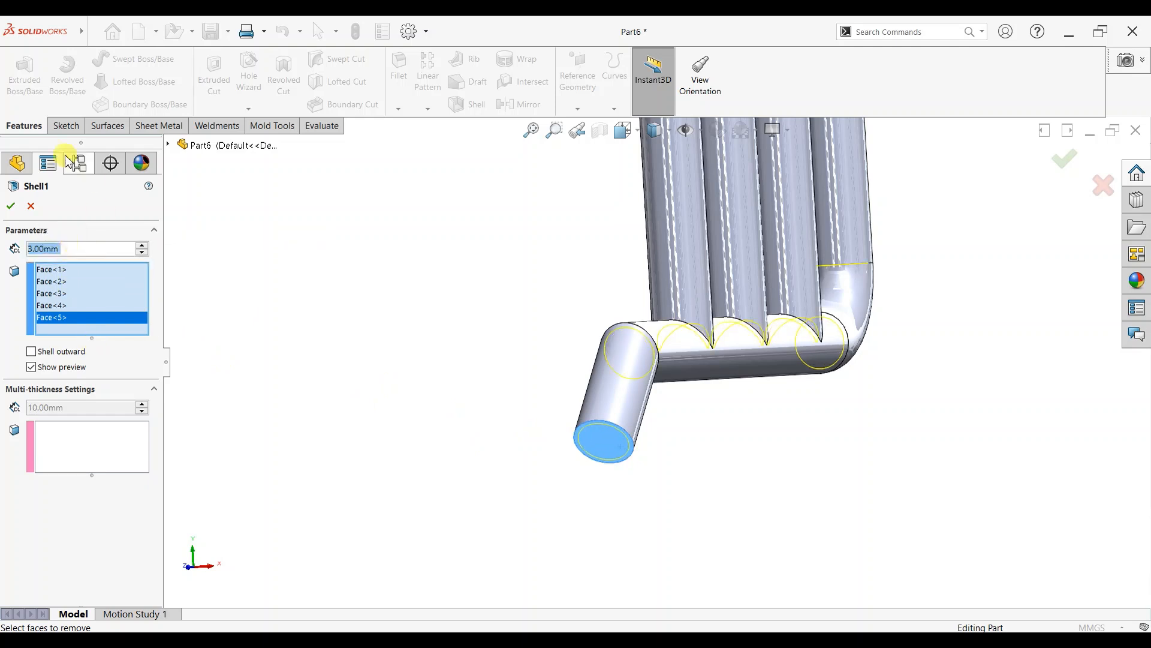
left_click(10, 207)
middle_click_drag(931, 192, 876, 190)
key("space")
left_click(558, 321)
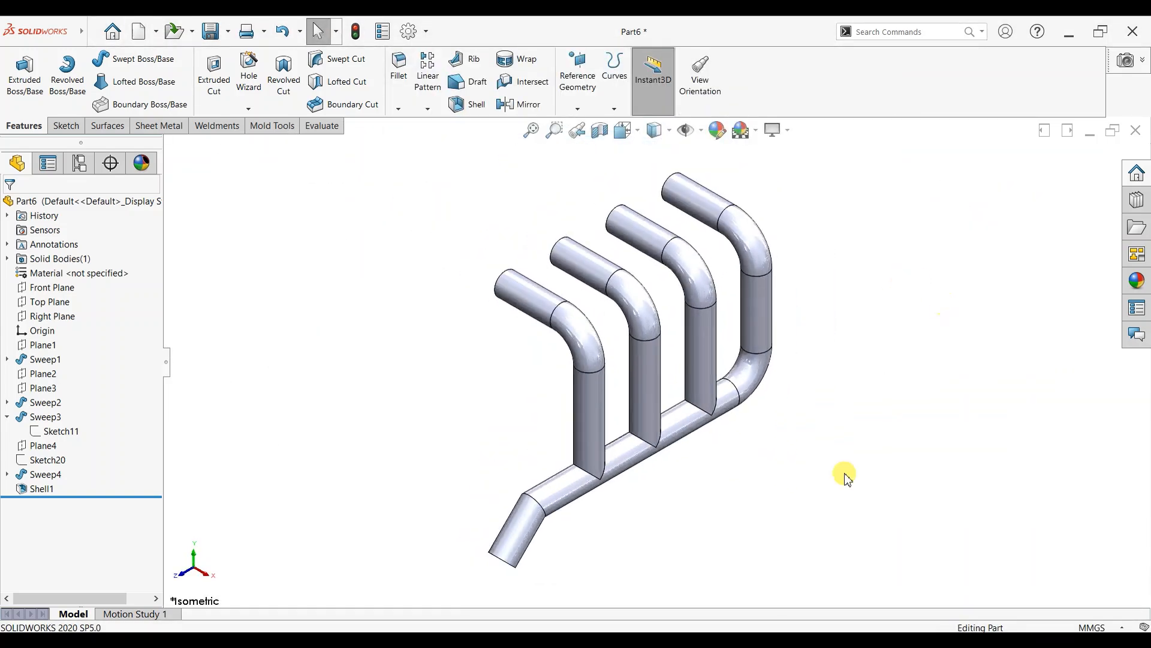
Inspect the shelled pipes with a section parallel to the Right Plane, offset up to 203 mm, and cancel the section view.
left_click(599, 130)
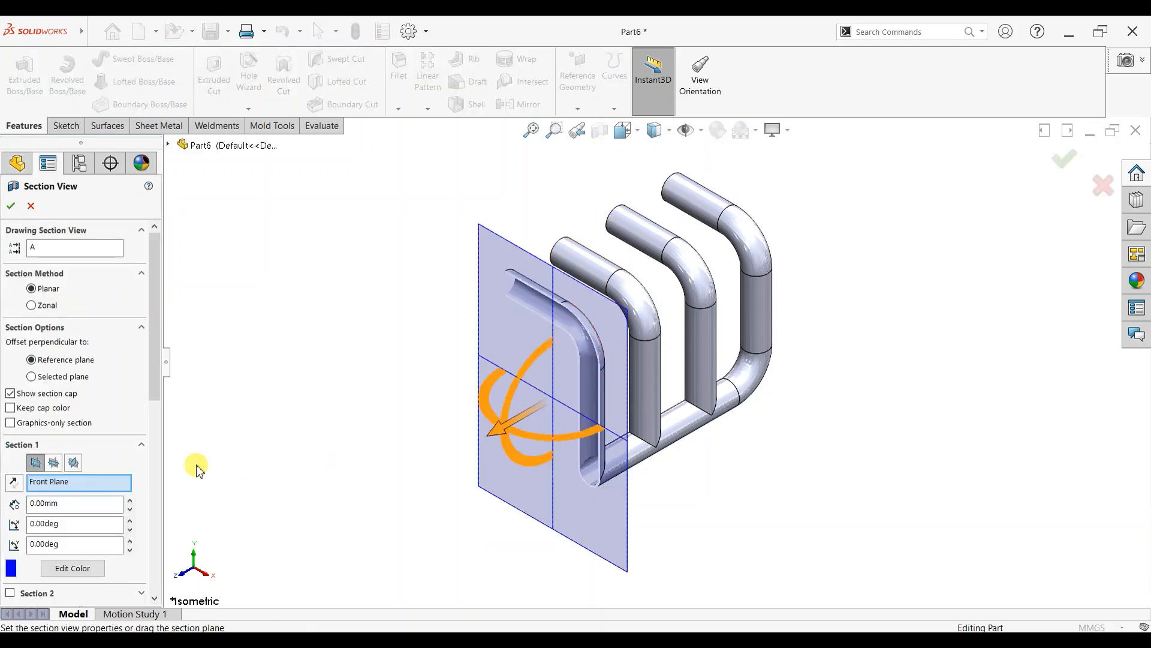
left_click(54, 463)
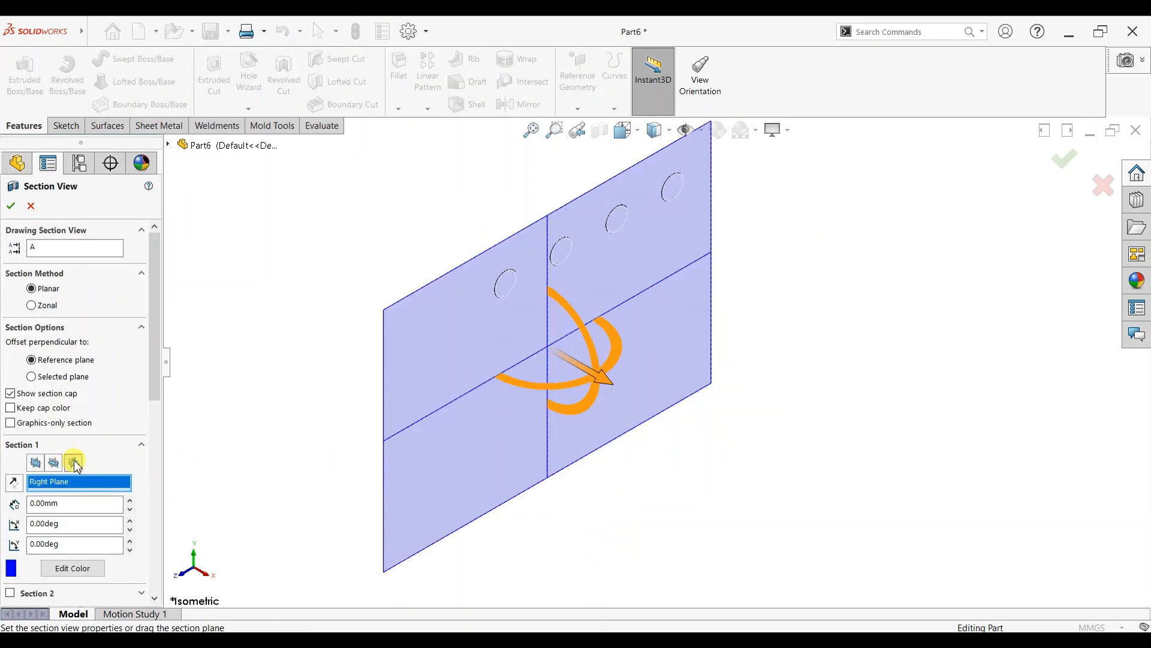
left_click_drag(610, 386, 688, 454)
scroll(620, 458, "down", 4)
middle_click_drag(743, 428, 683, 334)
scroll(684, 332, "up", 4)
left_click_drag(680, 356, 417, 323)
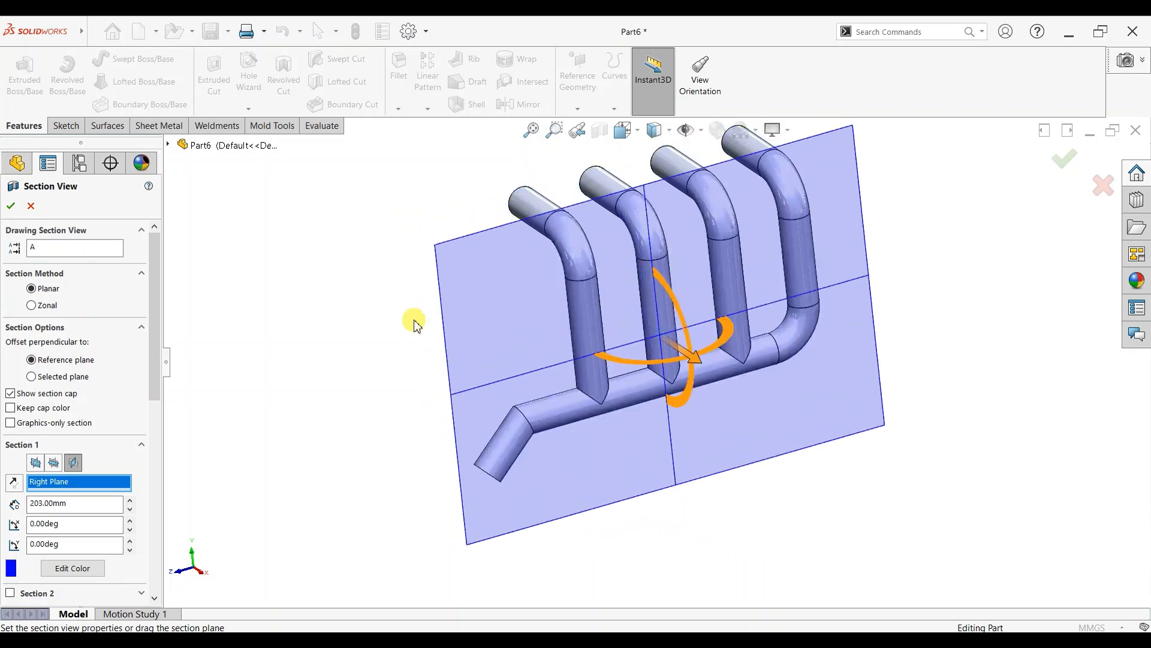
left_click(30, 206)
Open a new sketch on the inlet end face of the Sweep3 pipe and view it face-on.
key("space")
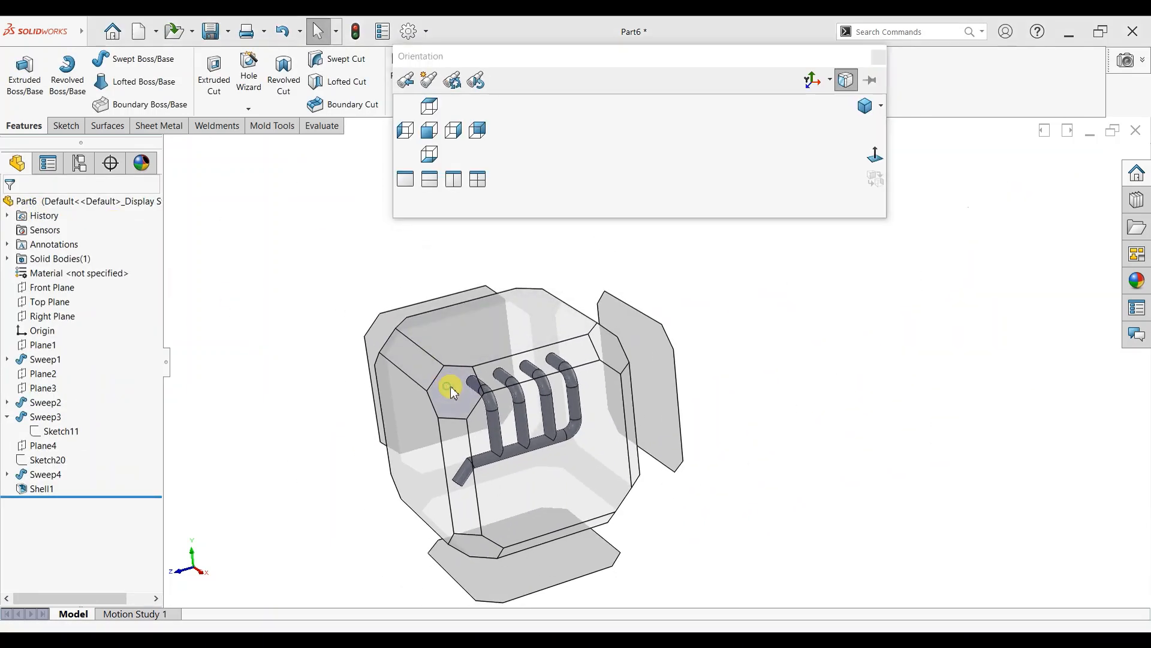
left_click(451, 386)
scroll(910, 372, "down", 1)
scroll(909, 372, "up", 1)
middle_click_drag(604, 338, 712, 301)
scroll(475, 246, "down", 4)
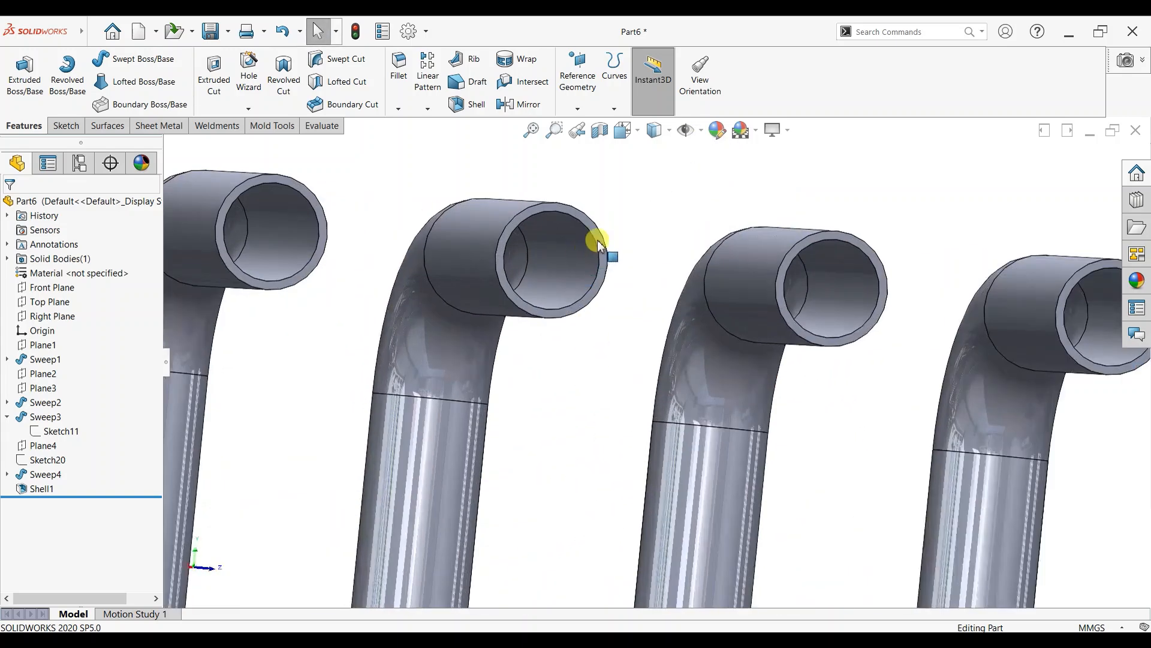
left_click(597, 235)
left_click(650, 196)
key("ctrl+8")
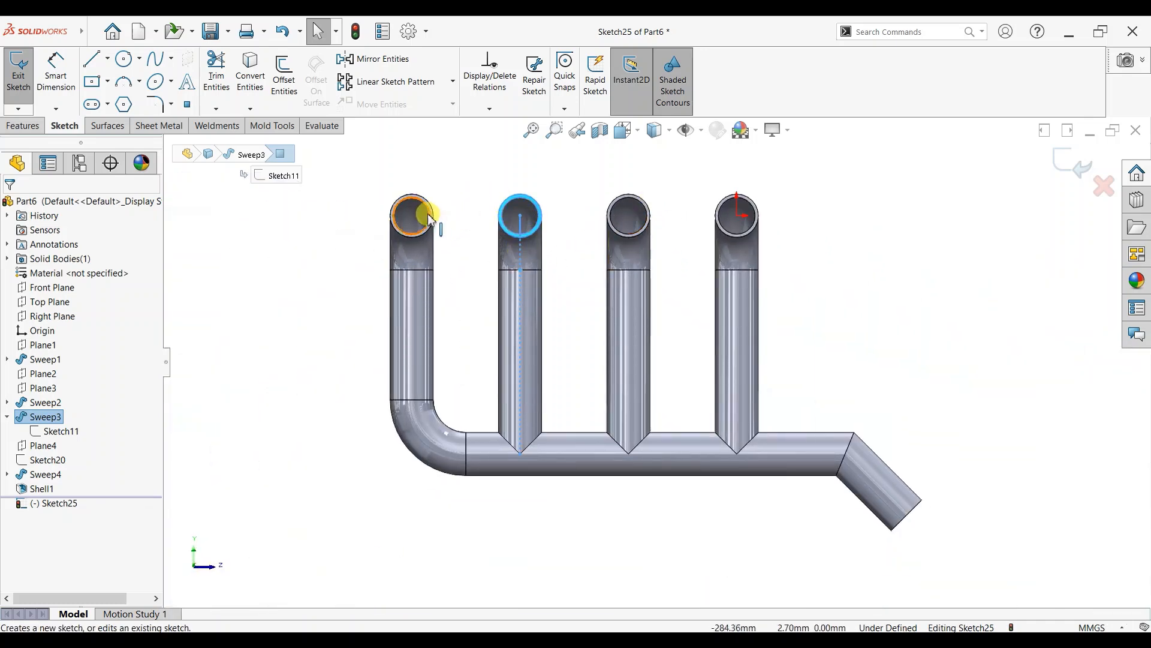
scroll(438, 216, "down", 3)
Draw two concentric circles on the inlet farthest from the outlet, one matching the 17 mm bore radius and one about 29.5 mm in radius.
left_click(123, 60)
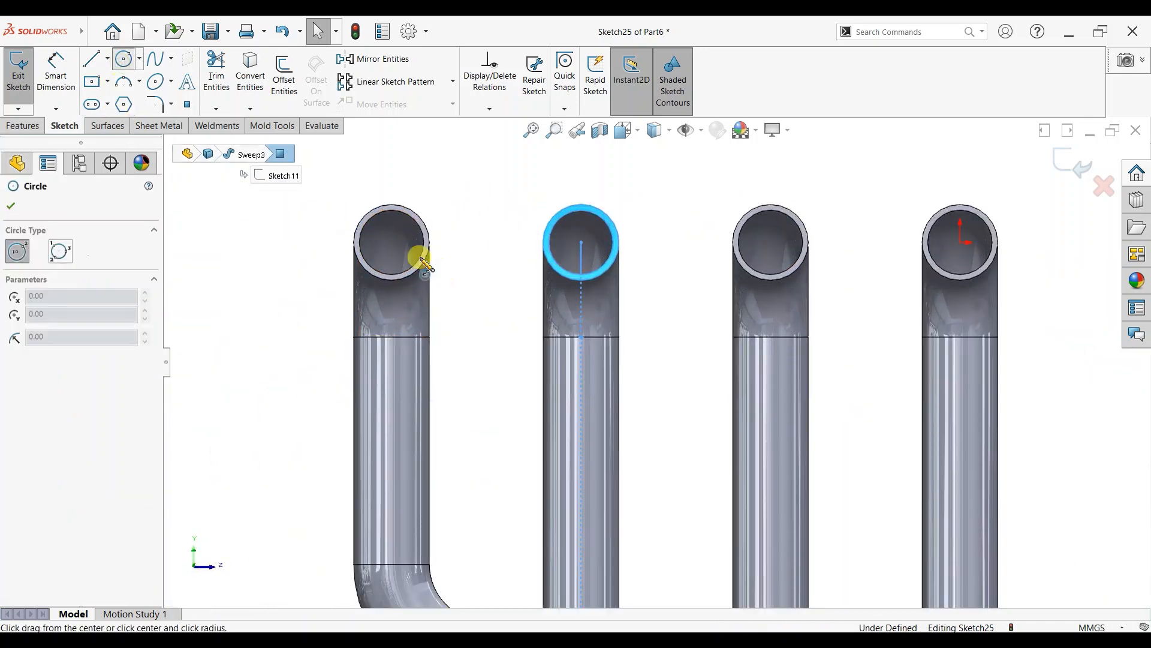
left_click(391, 242)
left_click(392, 242)
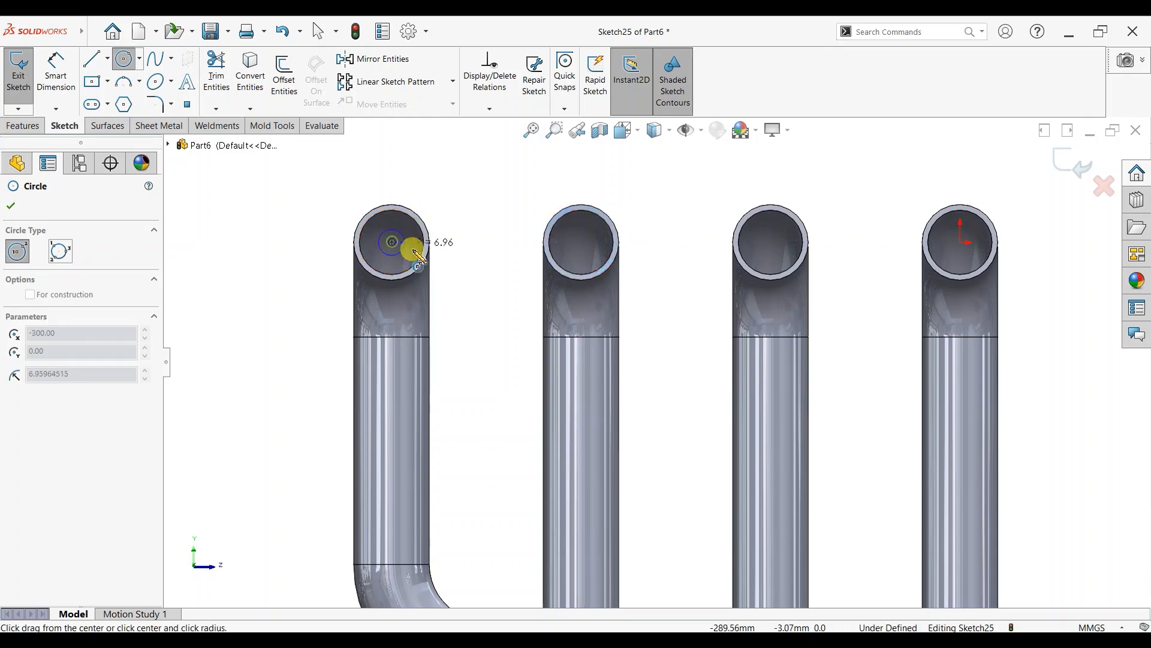
left_click(424, 263)
left_click(392, 243)
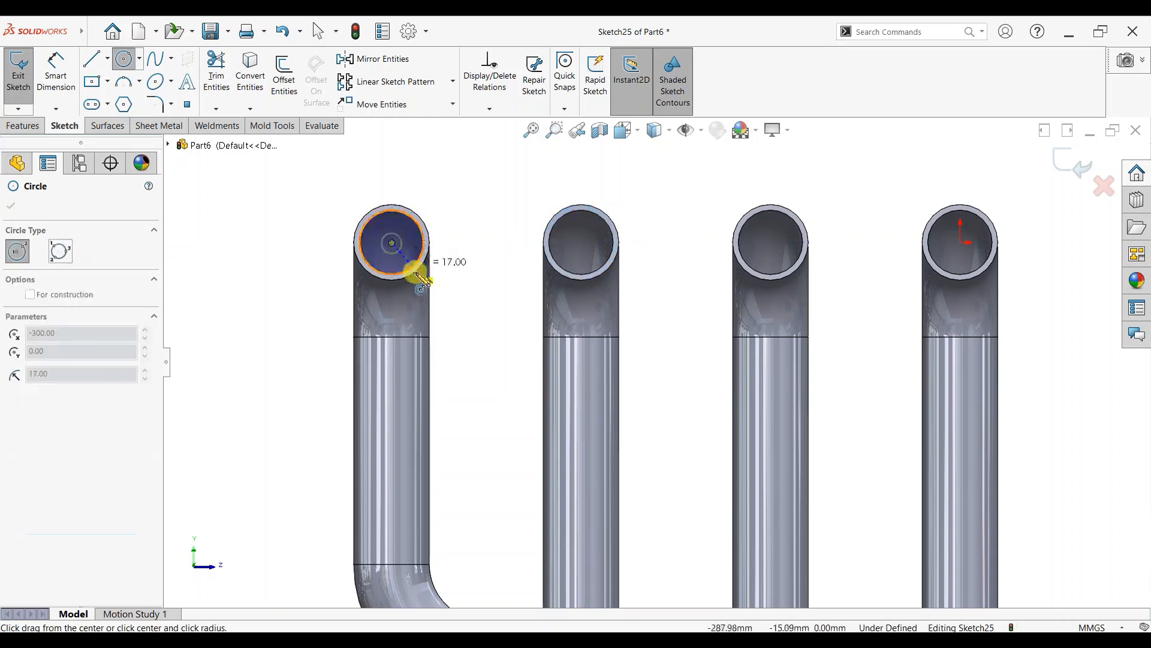
left_click(426, 288)
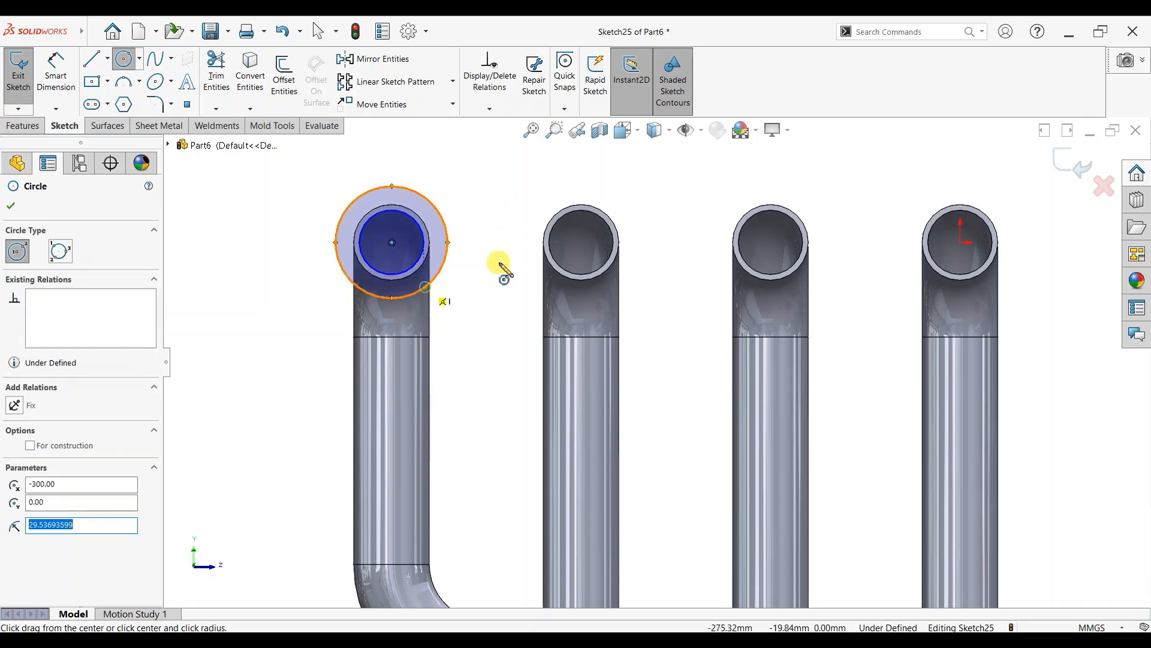
Draw a bore-sized circle and a larger concentric circle, about 28 mm in radius, on each of the two middle inlets.
left_click(581, 243)
left_click(596, 277)
left_click(581, 242)
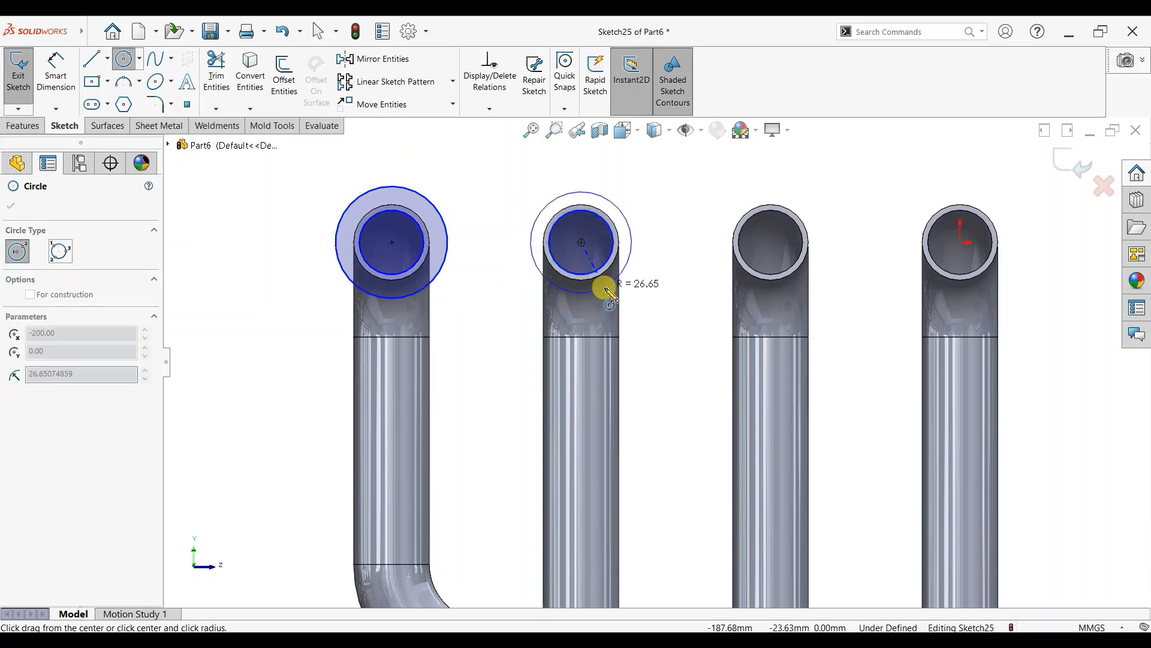
left_click(605, 293)
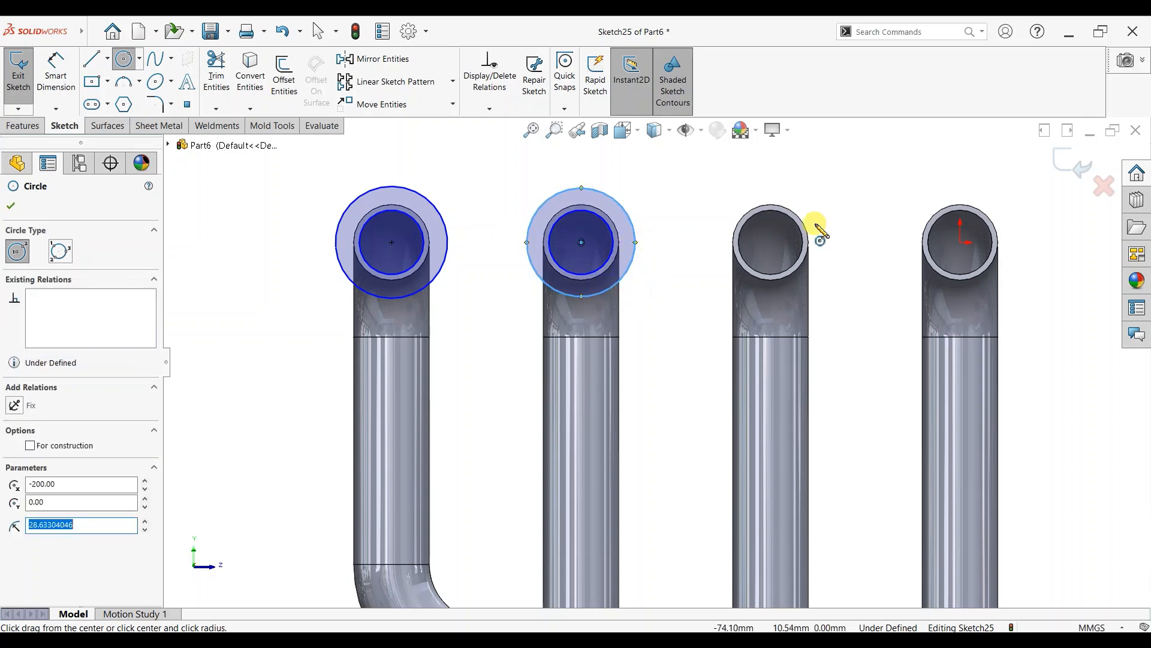
left_click(770, 243)
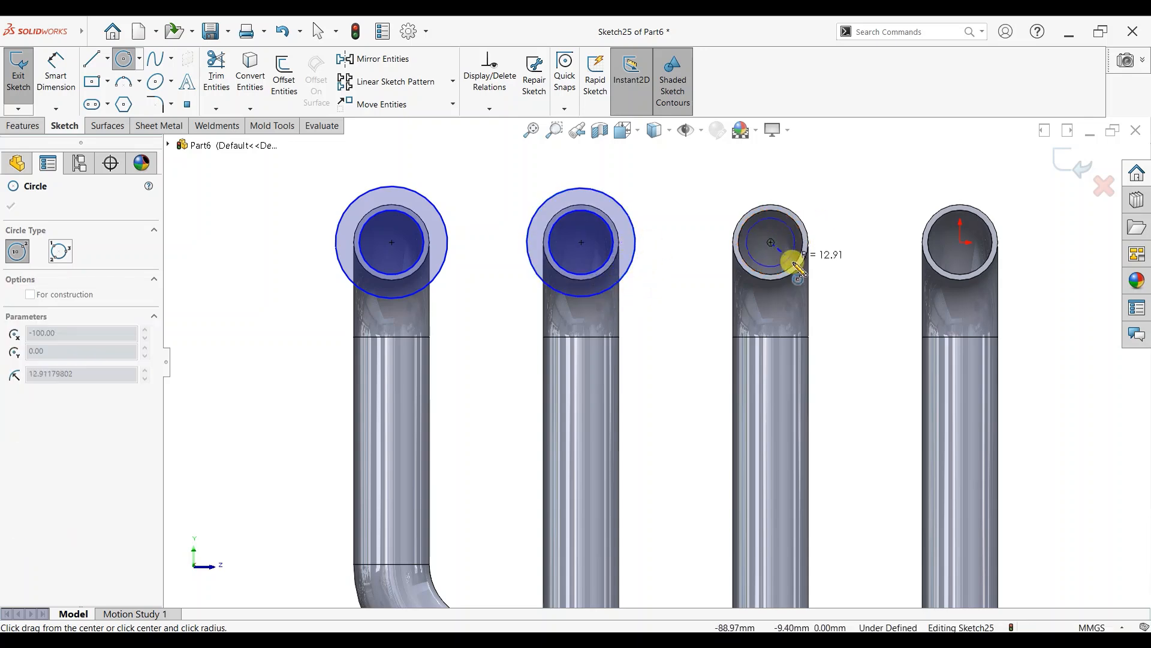
left_click(793, 265)
left_click(771, 243)
left_click(803, 283)
Draw concentric circles of 17 mm and about 30 mm radius at the origin on the inlet nearest the outlet.
left_click(960, 242)
left_click(981, 266)
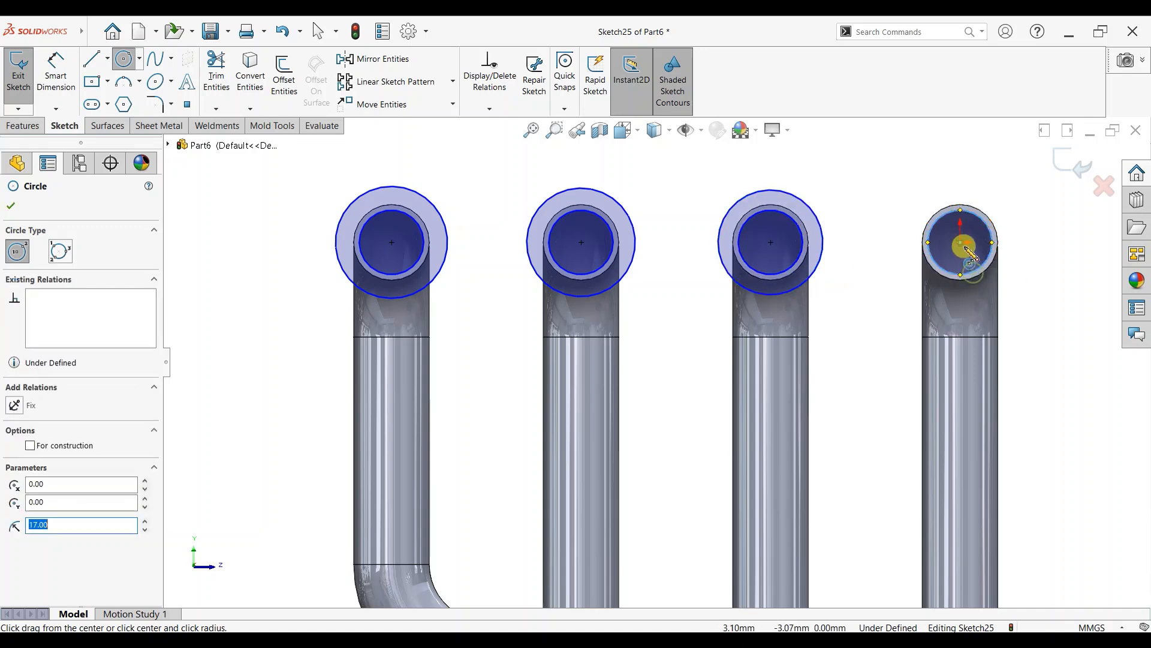
left_click(960, 242)
left_click(991, 287)
right_click(802, 206)
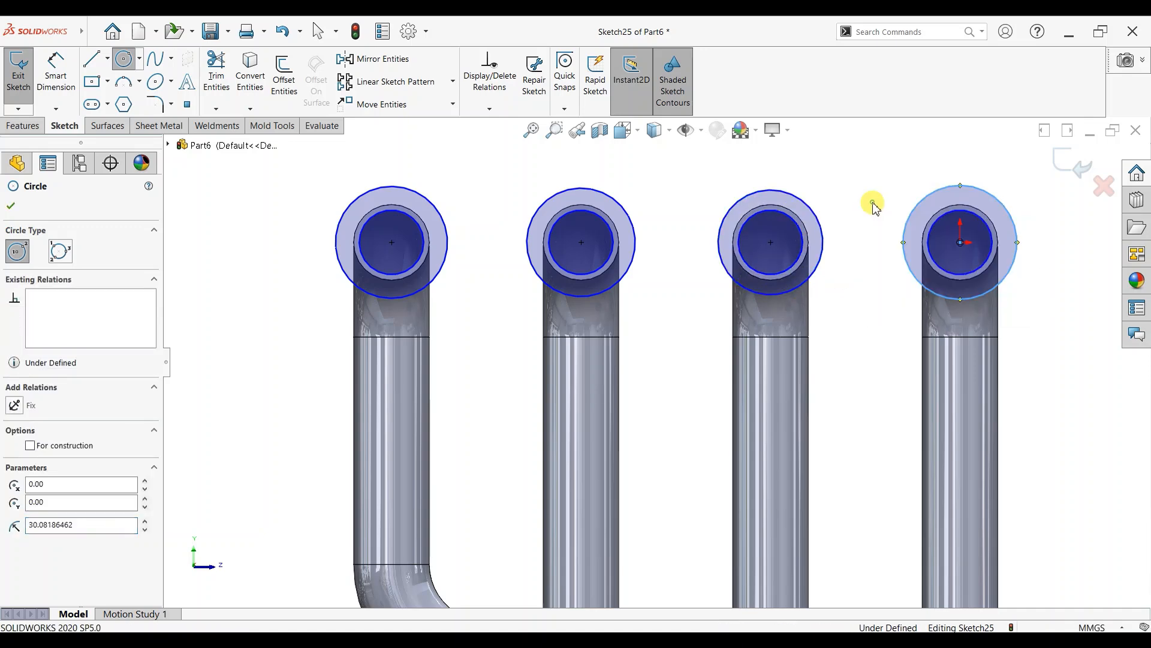
left_click(873, 203)
Make the four outer flange circles equal in size.
scroll(1032, 242, "down", 1)
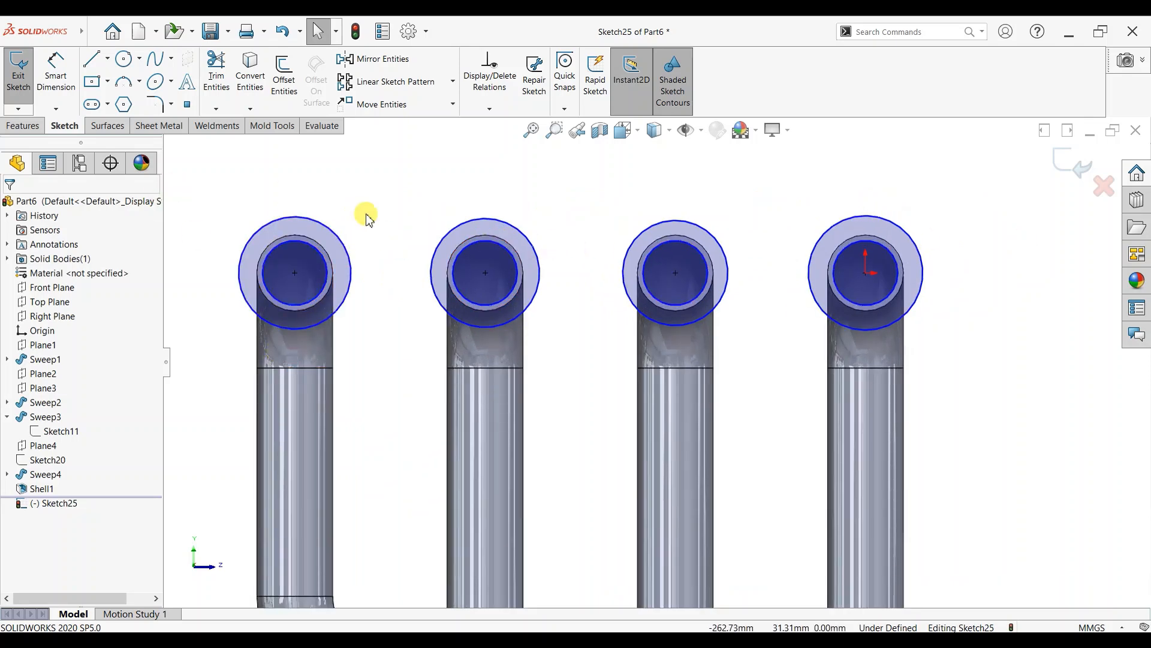
left_click(298, 222)
left_click(477, 218, "ctrl")
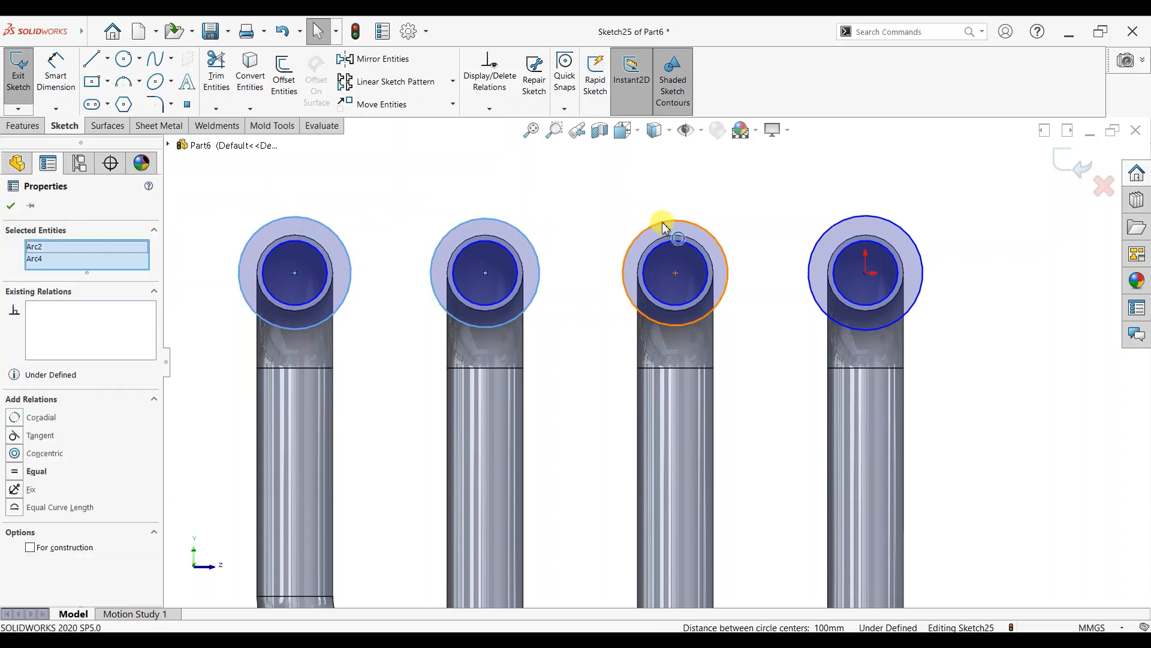
left_click(847, 224, "ctrl")
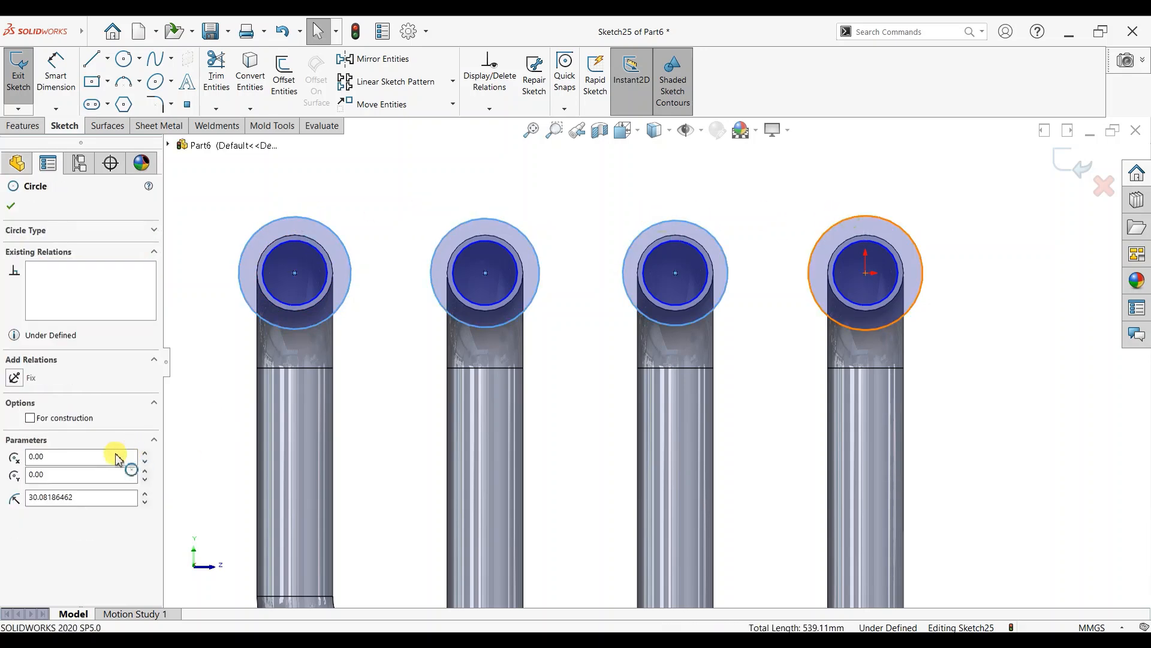
left_click(13, 478)
left_click(10, 205)
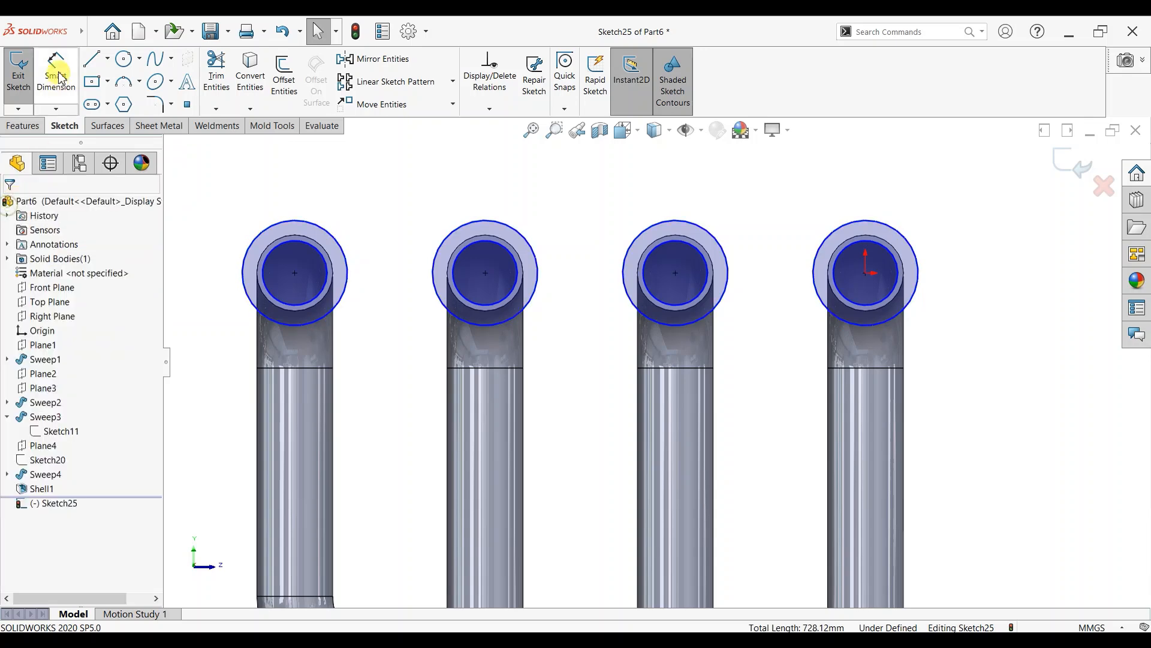
Set the diameter of the outer flange circle on the inlet farthest from the outlet to 80 mm.
left_click(56, 72)
left_click(318, 232)
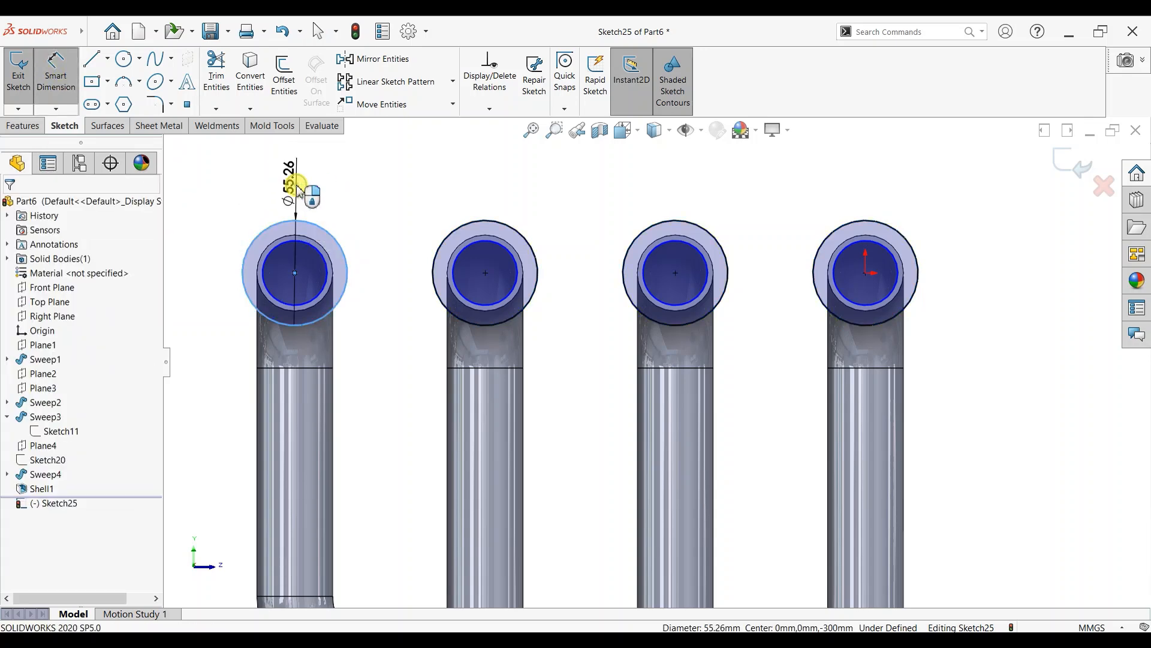
left_click(298, 191)
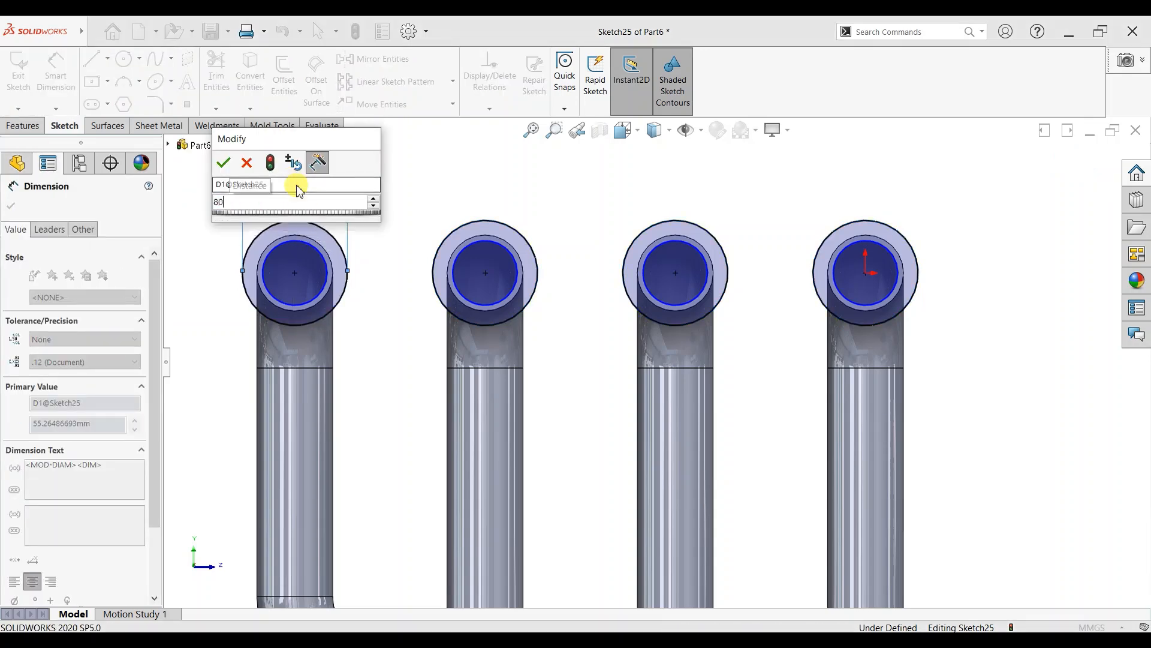
key("Return")
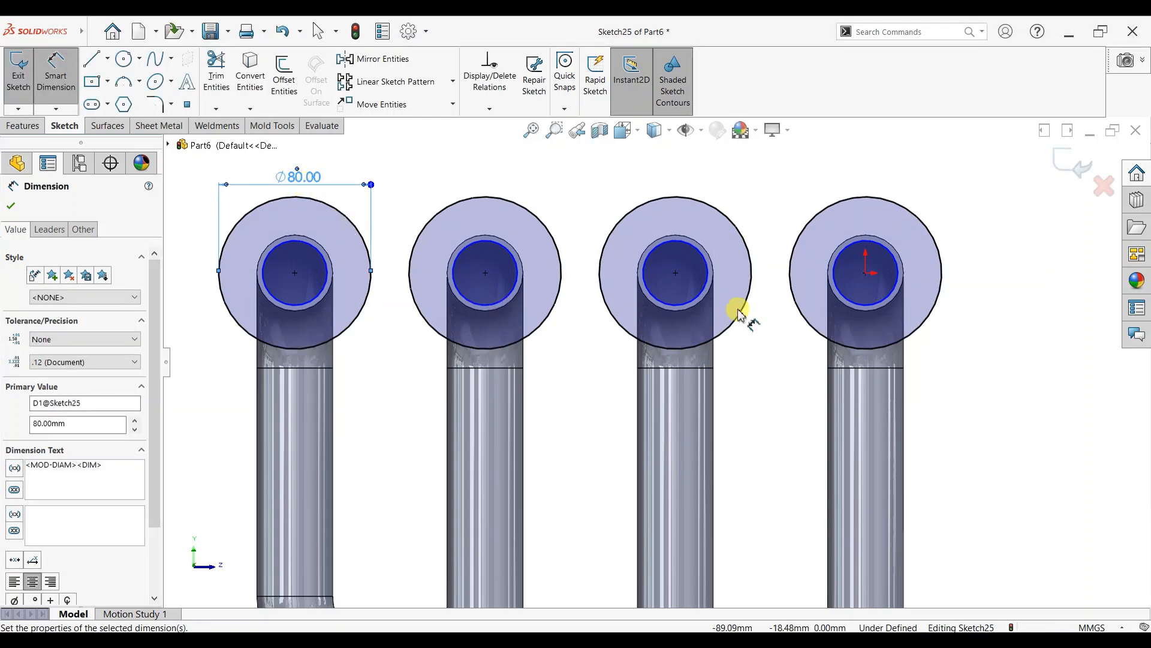
left_click(11, 211)
left_click(123, 60)
scroll(360, 264, "down", 2)
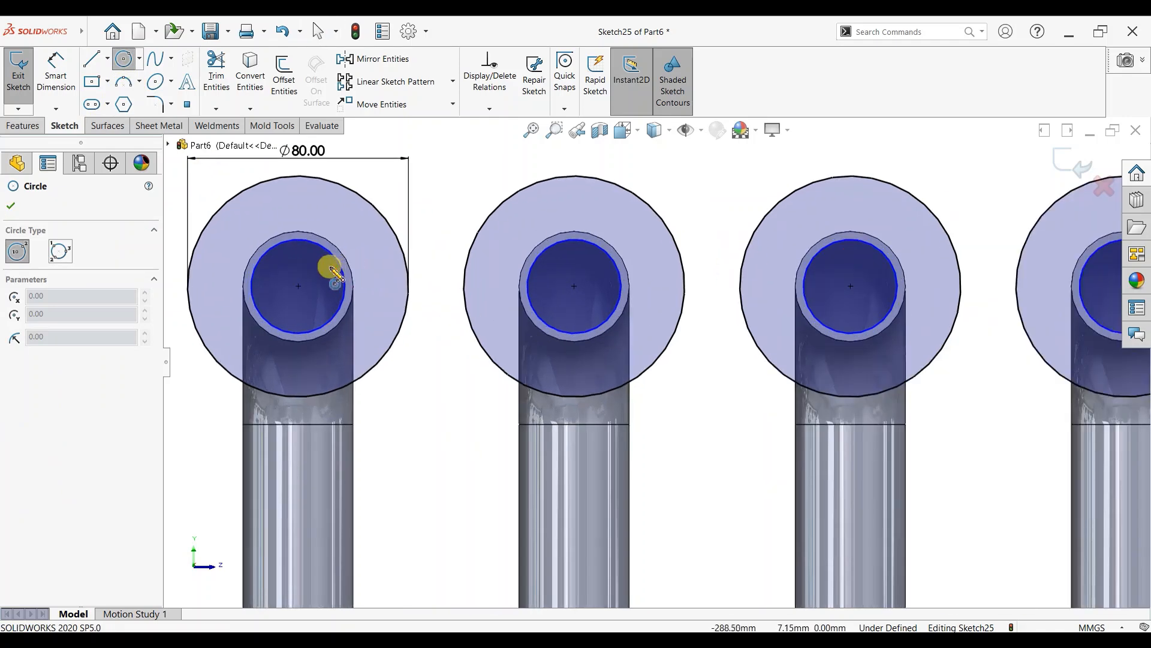
left_click(11, 206)
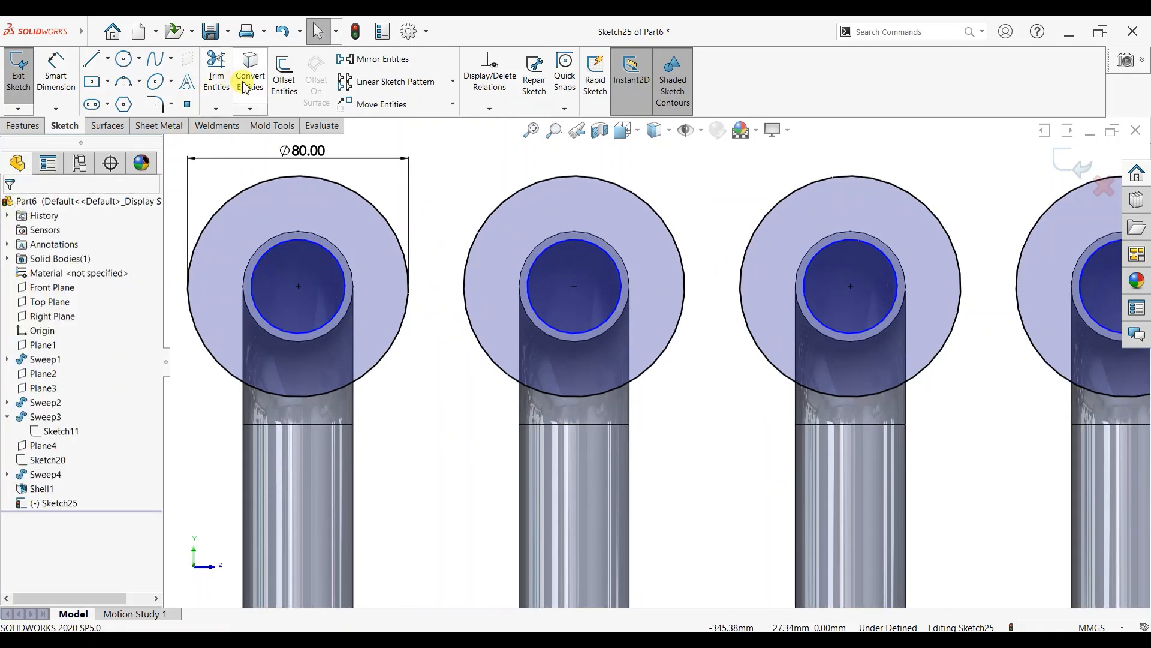
Offset the bore circles of all four inlets outward by 12 mm.
left_click(284, 77)
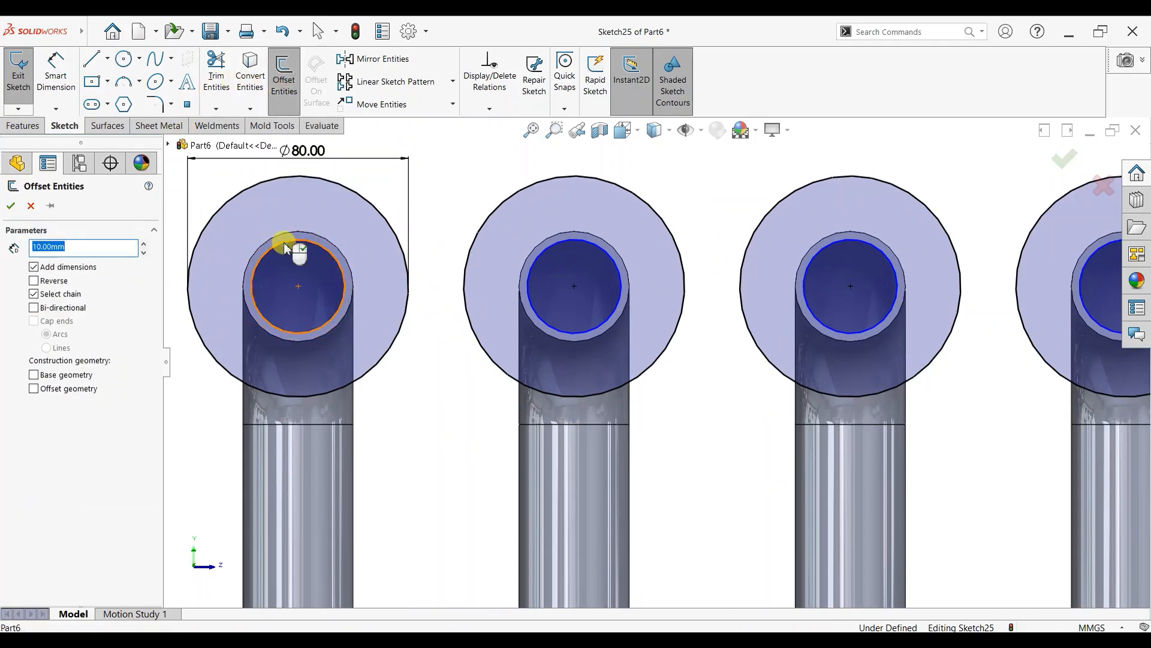
left_click(282, 243)
left_click(589, 244)
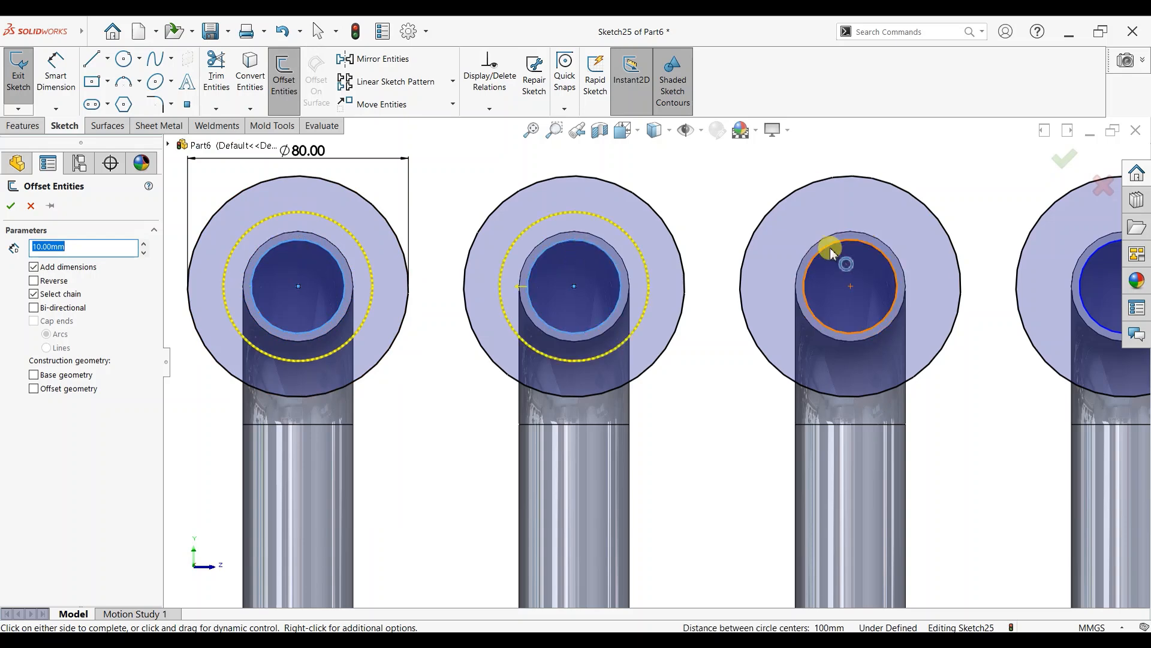
left_click(831, 247)
scroll(971, 252, "up", 2)
left_click(992, 282)
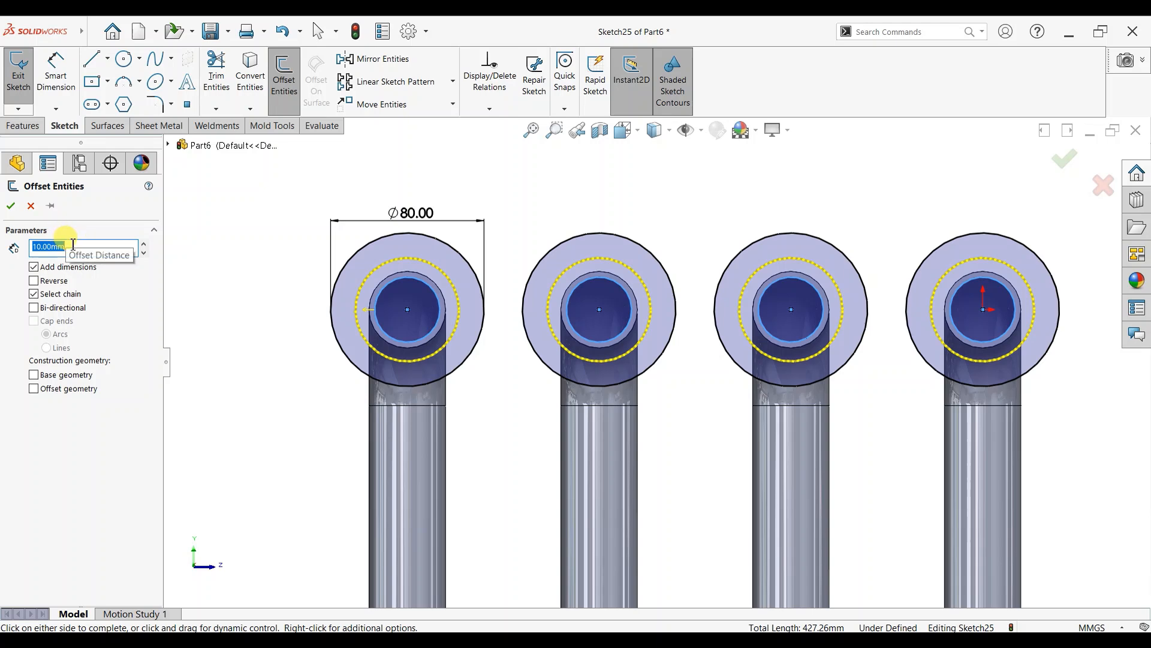
type("12")
key("Return")
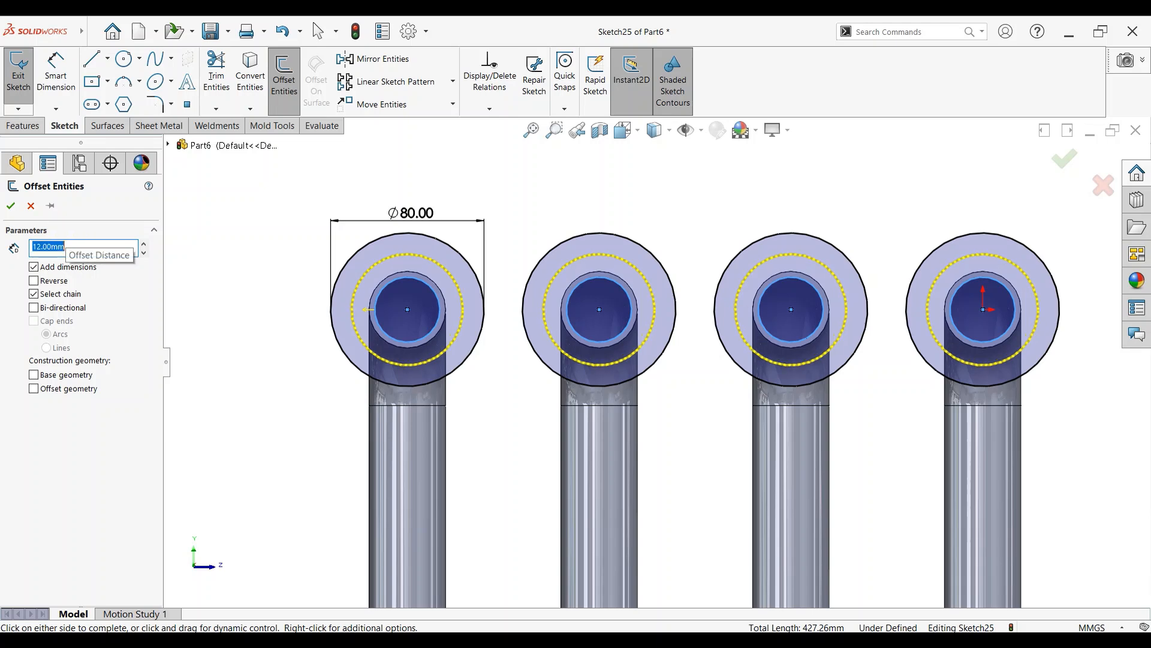
left_click(11, 206)
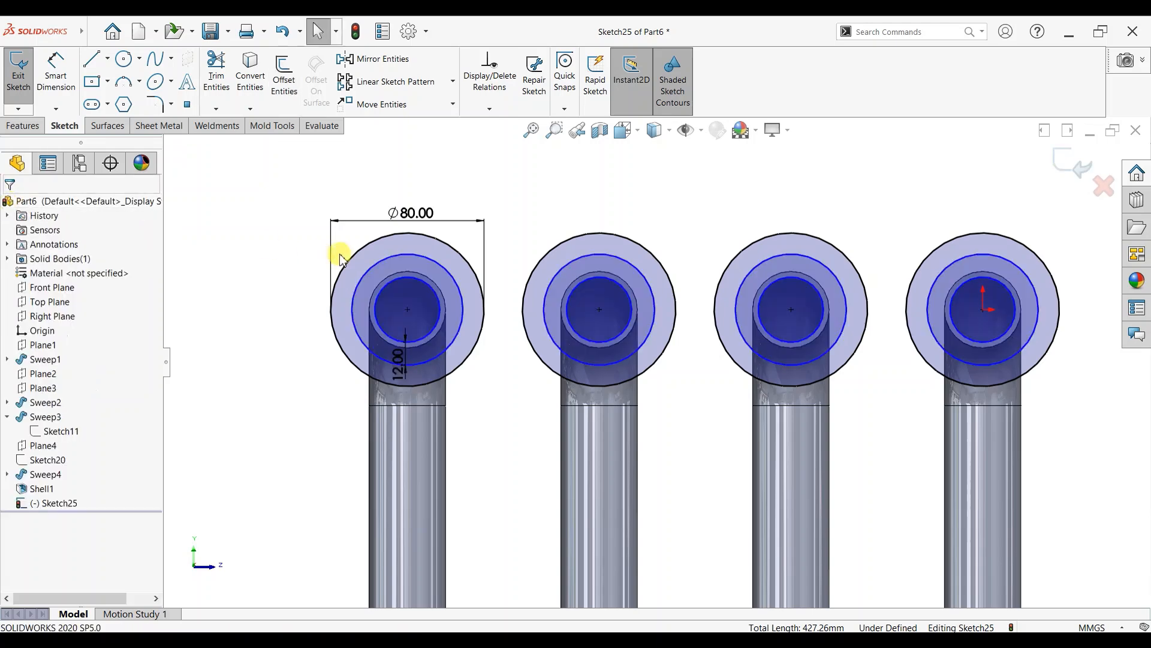
Convert the four offset circles between the bores and the outer flange circles to construction geometry.
left_click(385, 257)
left_click(586, 262, "ctrl")
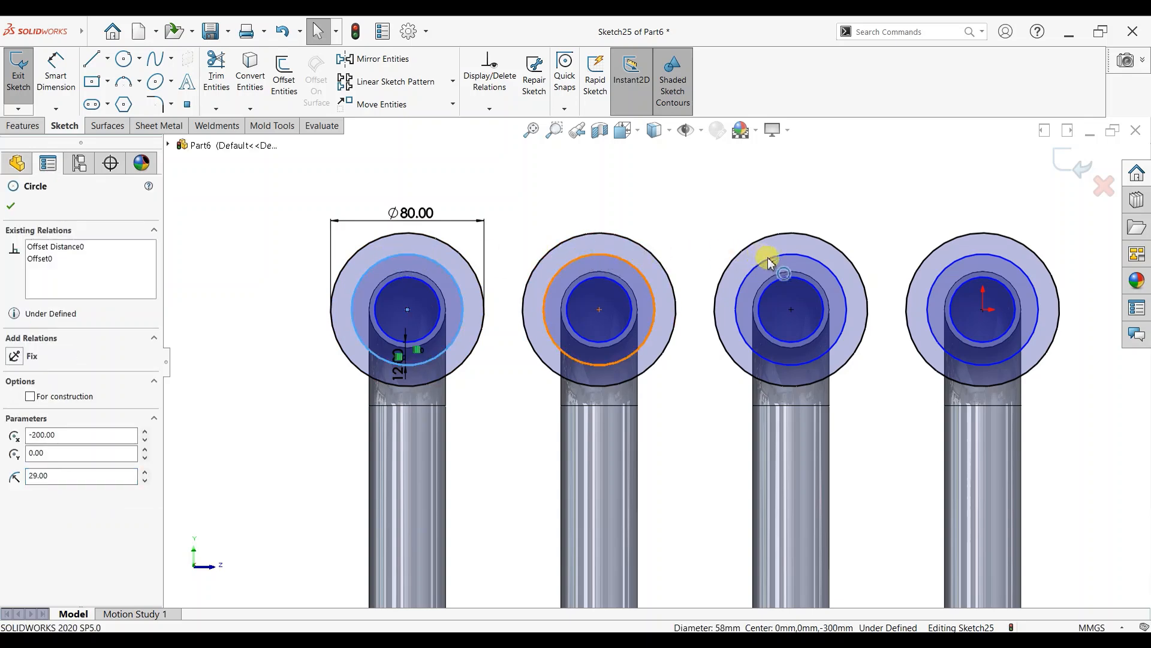
left_click(952, 269, "ctrl")
left_click(31, 553)
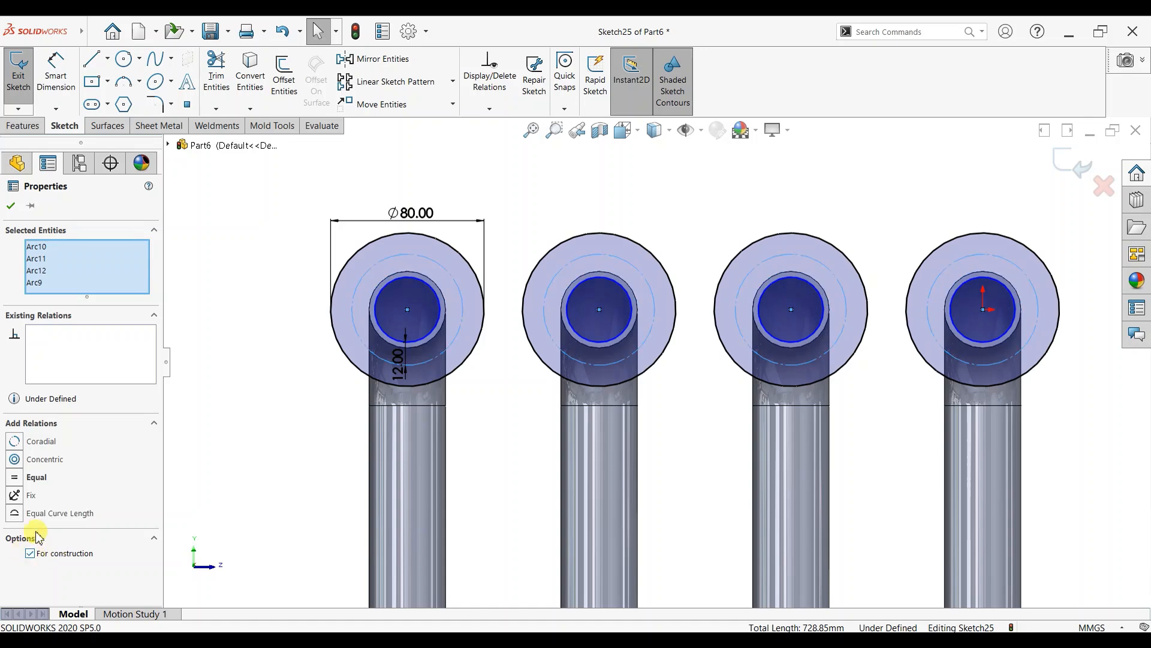
left_click(10, 206)
Draw a bolt-hole circle about 5 mm in radius at the uppermost point of the construction circle on the inlet farthest from the outlet.
left_click(123, 58)
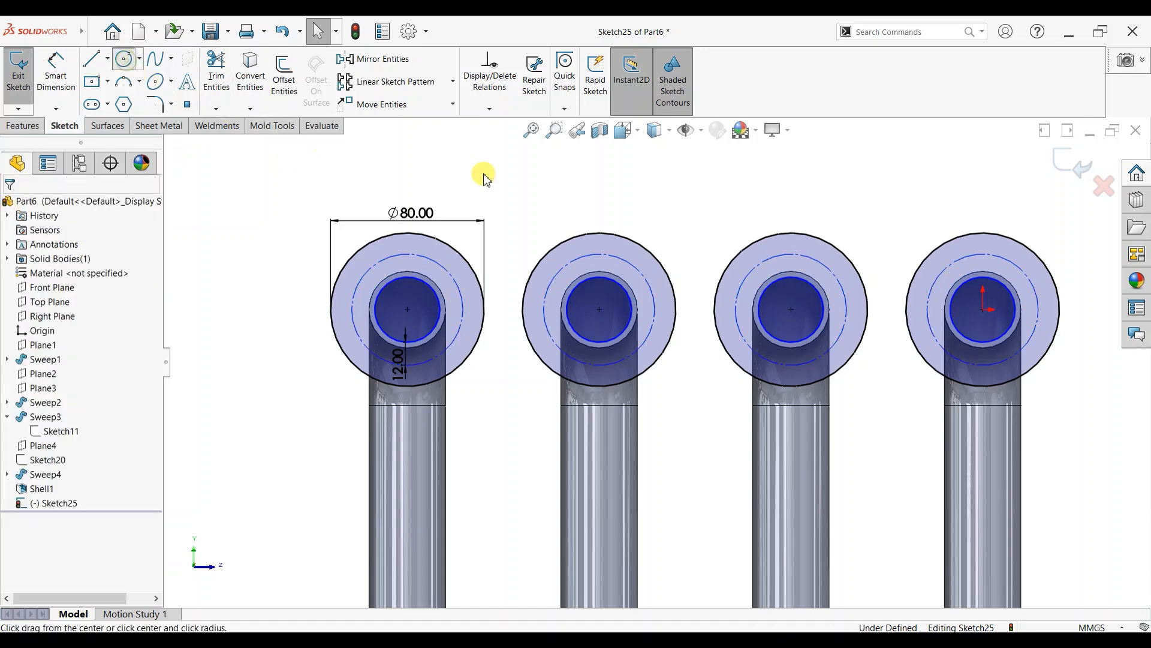
scroll(483, 174, "down", 1)
scroll(515, 201, "down", 1)
left_click(373, 298)
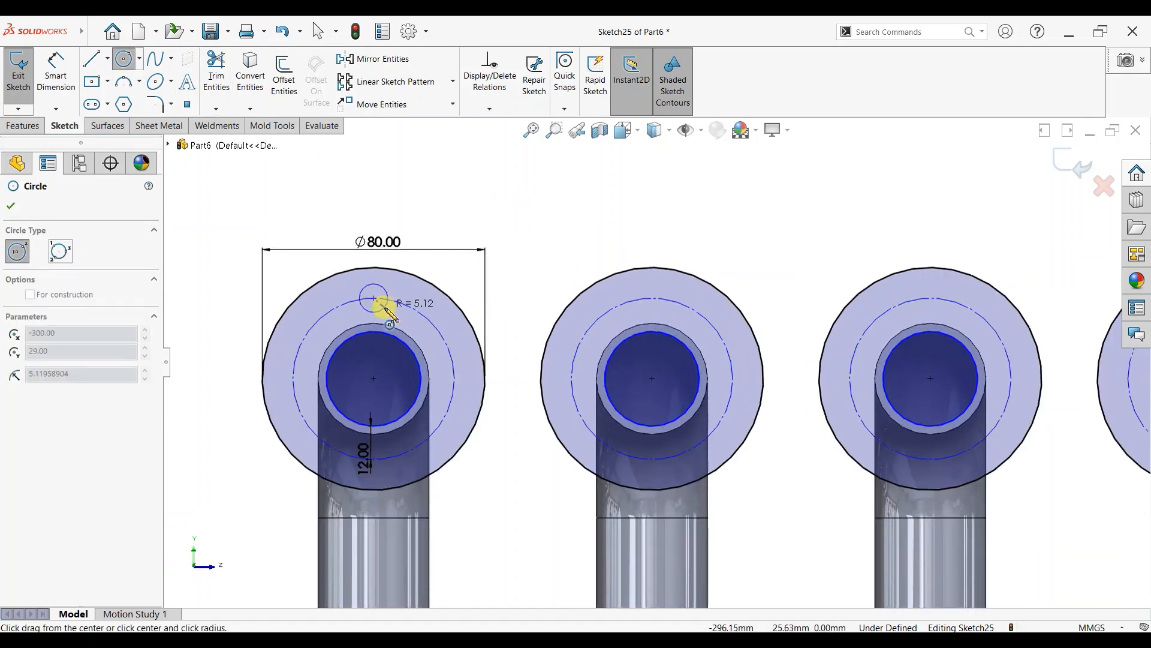
left_click(383, 308)
Set the bolt-hole circle's diameter to 8.5 mm.
left_click(55, 70)
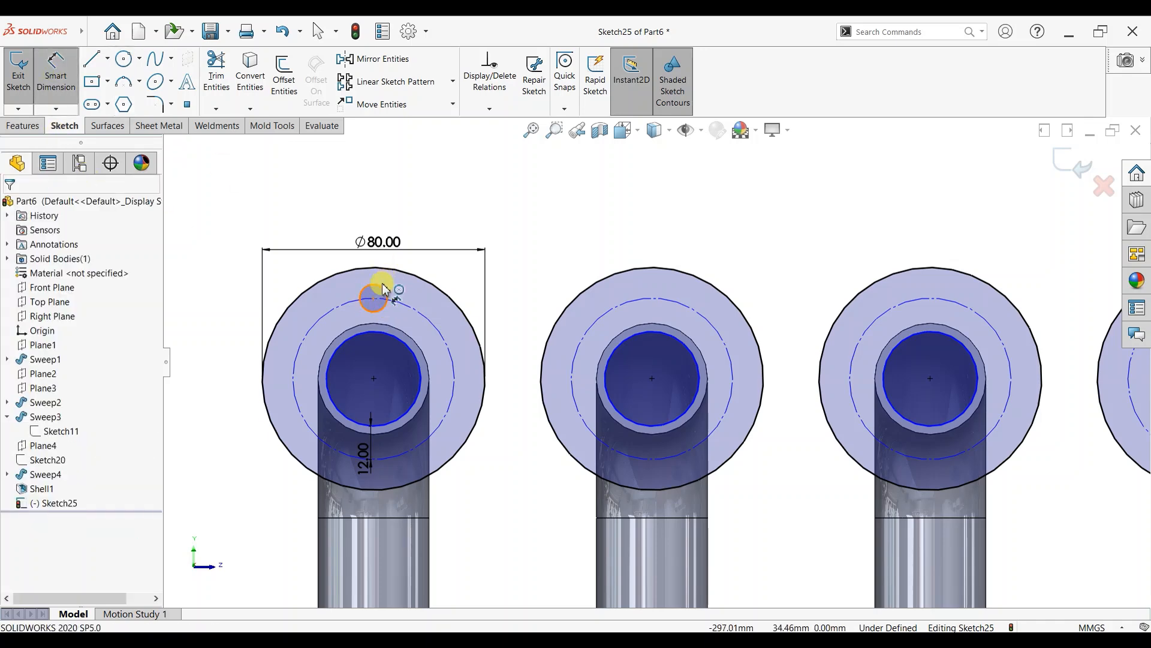
left_click(462, 274)
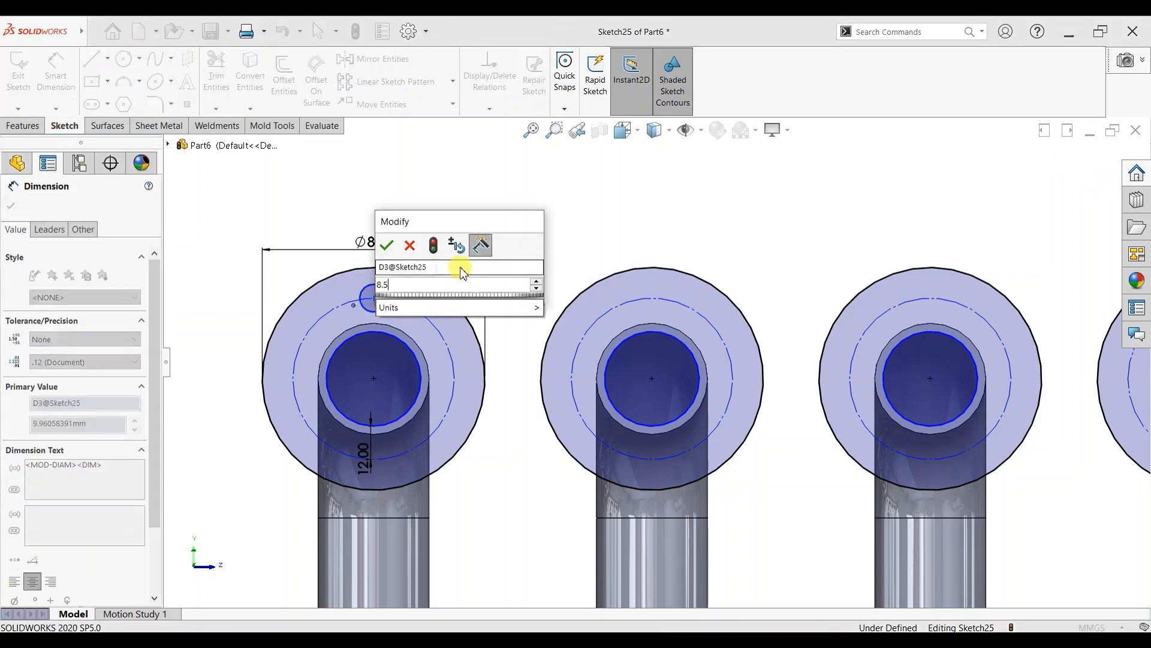
type("8.5")
key("Return")
left_click(10, 206)
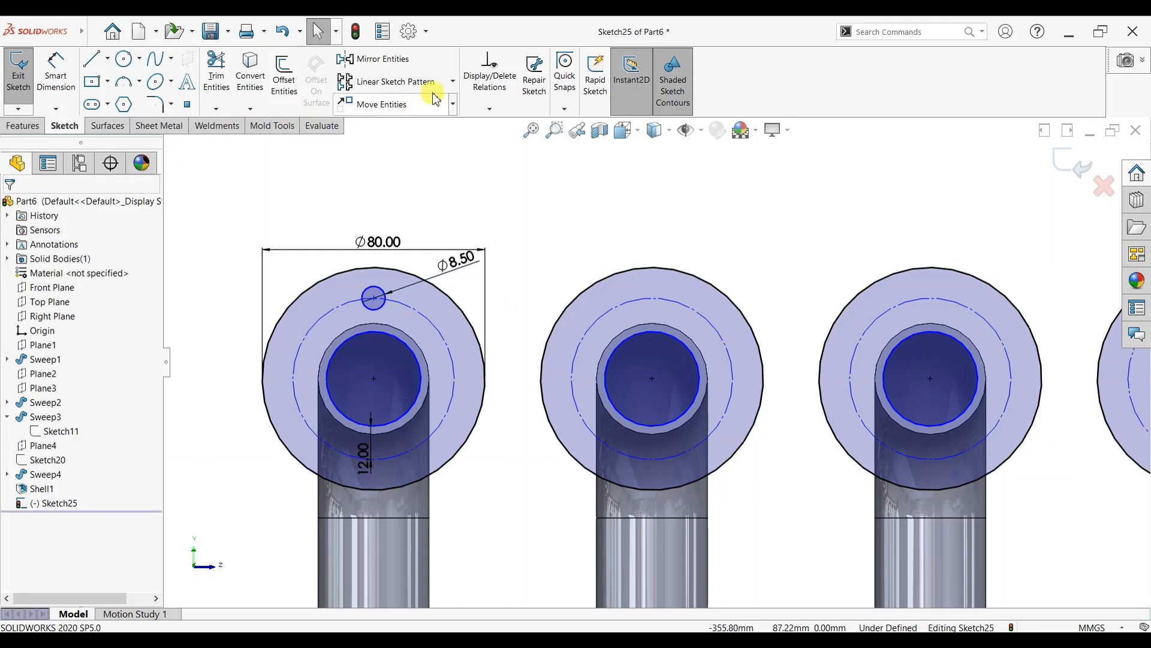
Pattern the 8.5 mm hole circularly around that flange's centre with 8 equally spaced instances over 360 degrees.
left_click(453, 83)
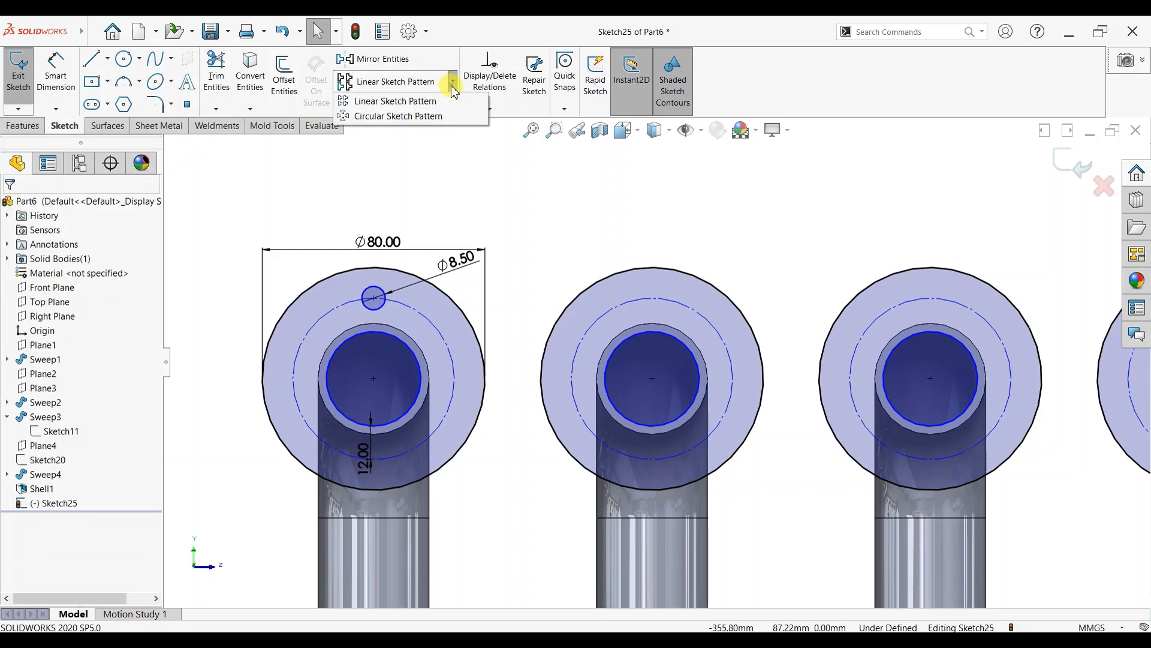
left_click(409, 117)
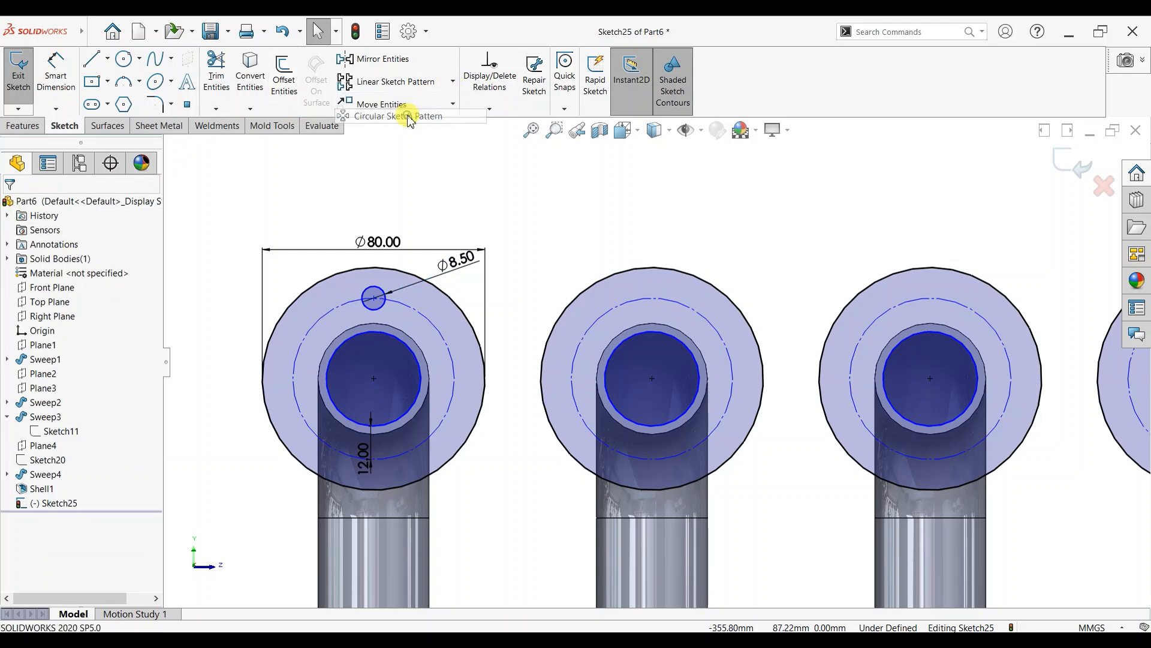
left_click(374, 381)
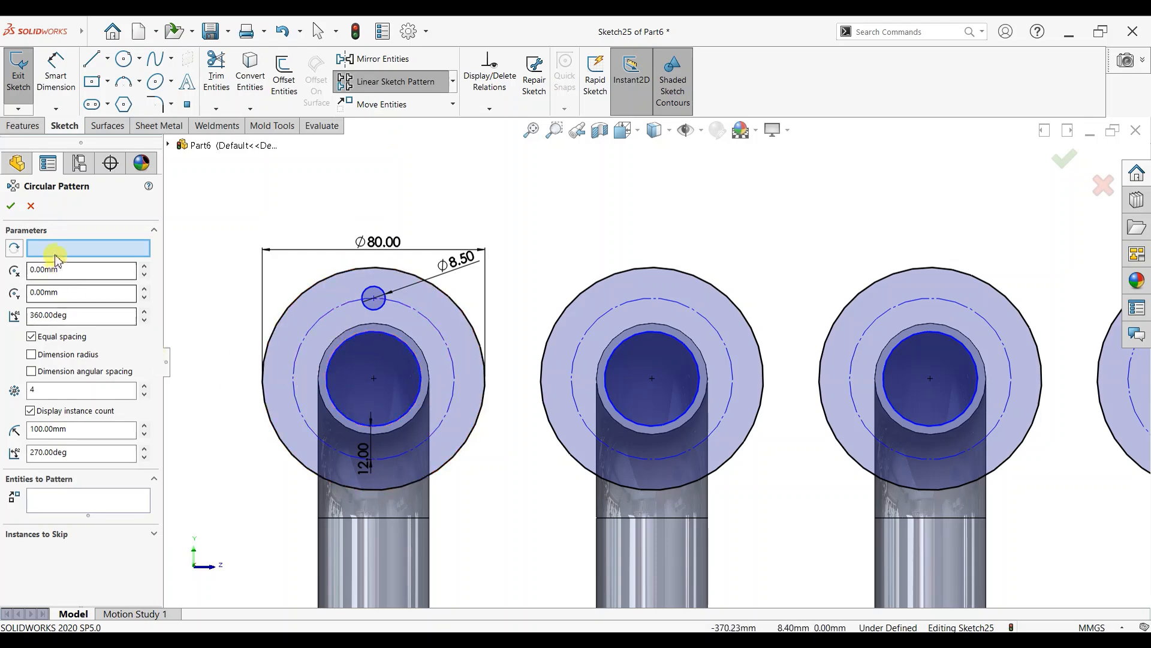
left_click(78, 498)
left_click(370, 309)
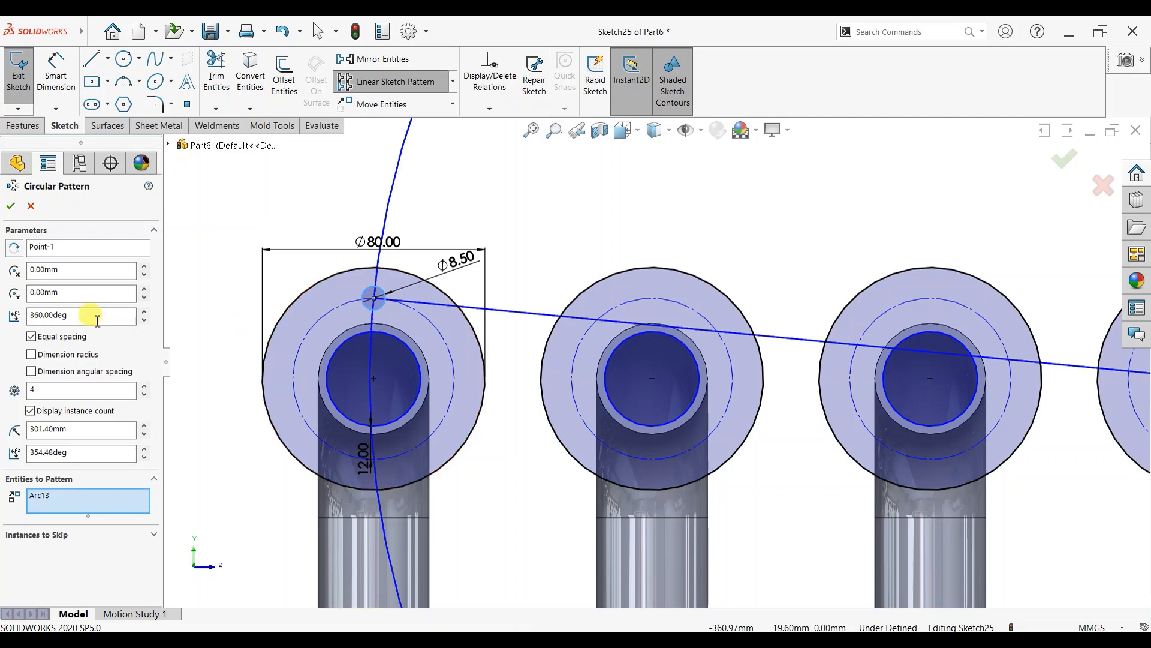
left_click(54, 248)
left_click(374, 378)
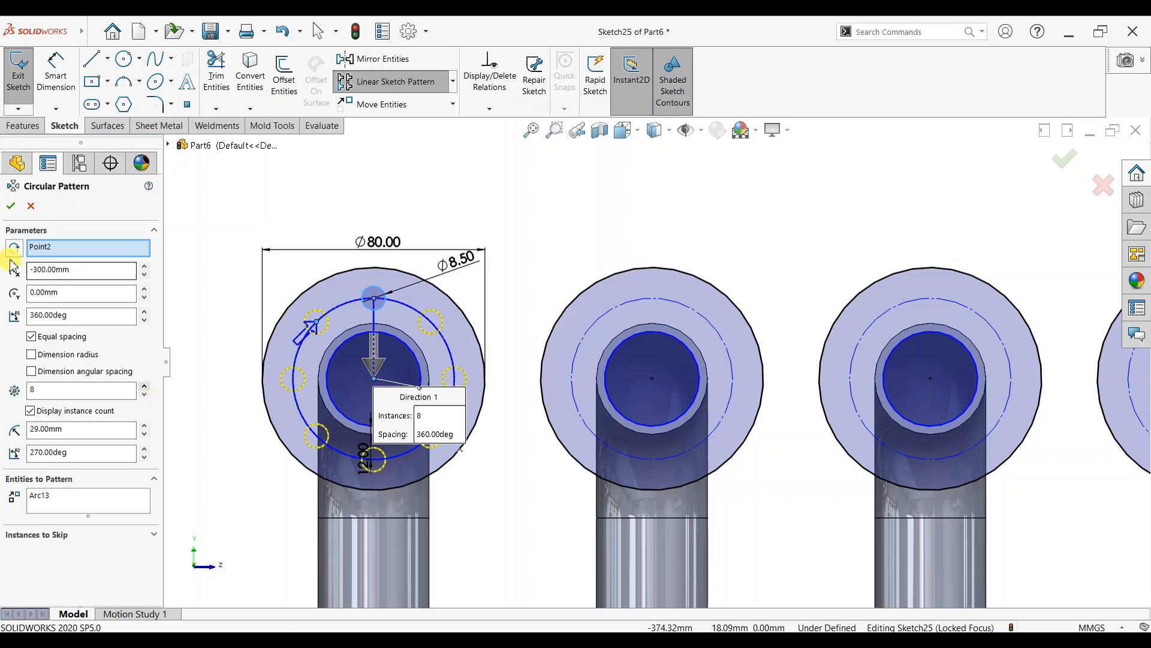
left_click(10, 206)
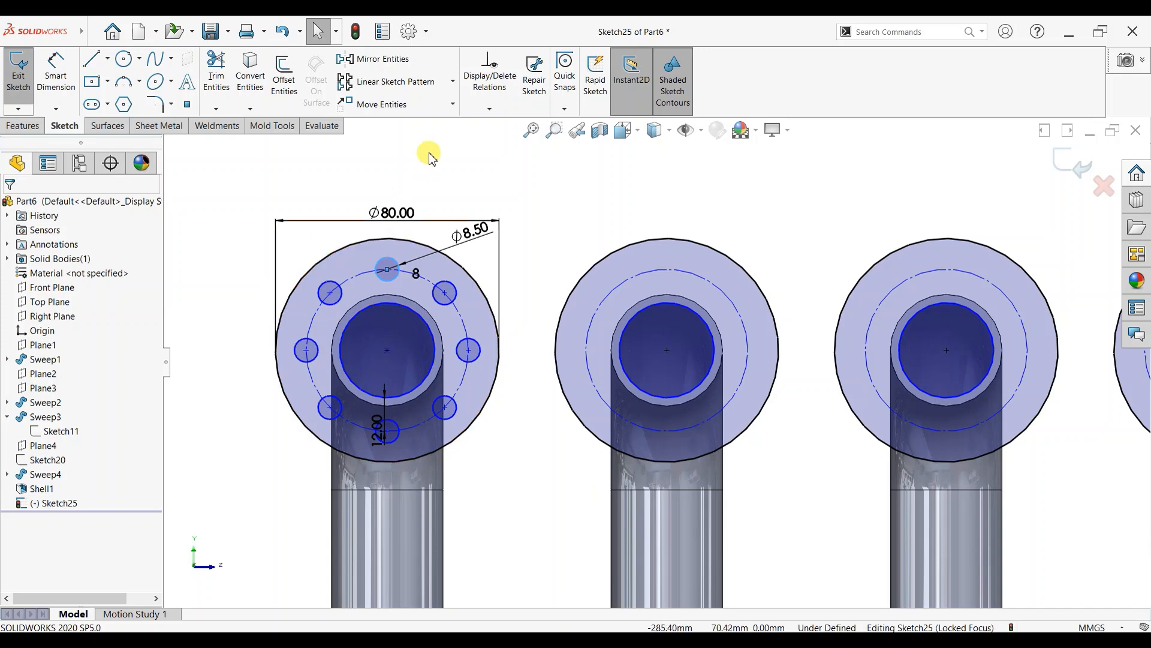
Copy the eight bolt-hole circles onto the adjacent flange, using the two flange centres as start and destination points.
left_click(454, 107)
left_click(372, 143)
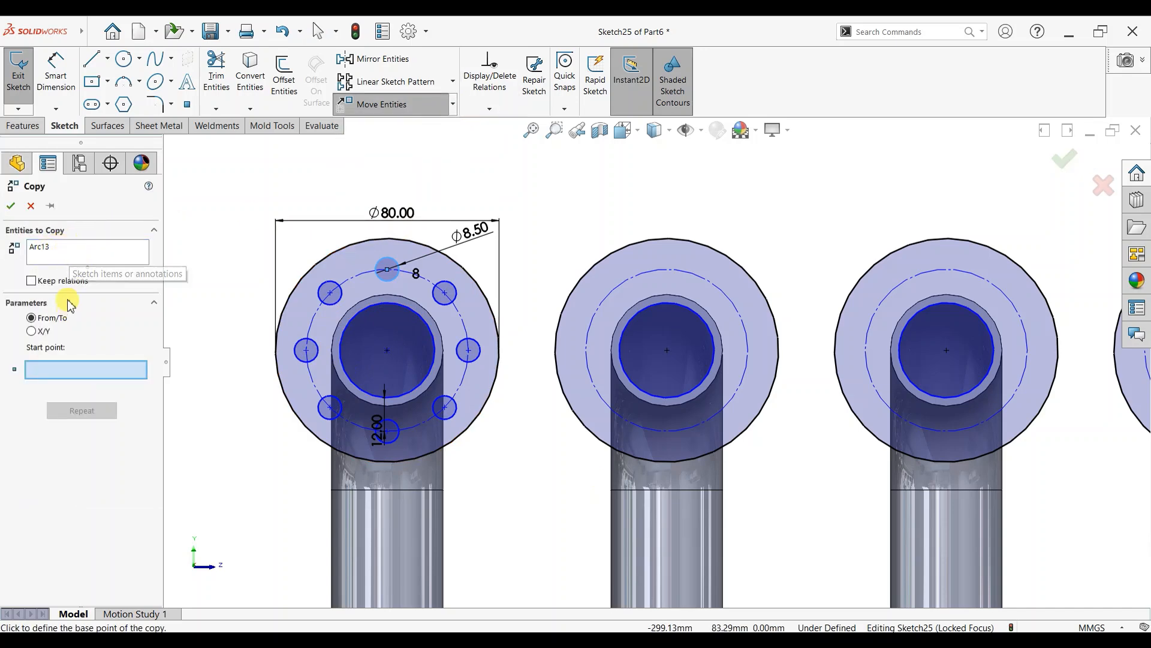
right_click(60, 248)
left_click(108, 252)
left_click(331, 293)
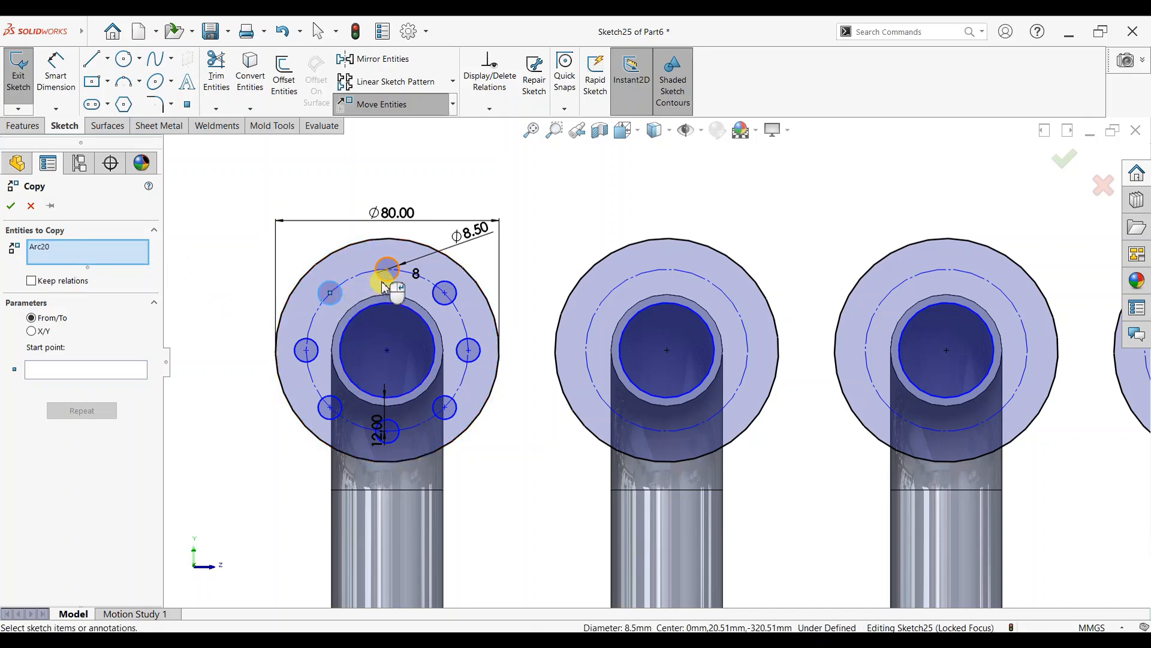
left_click(386, 279)
left_click(444, 292)
left_click(468, 350)
left_click(441, 408)
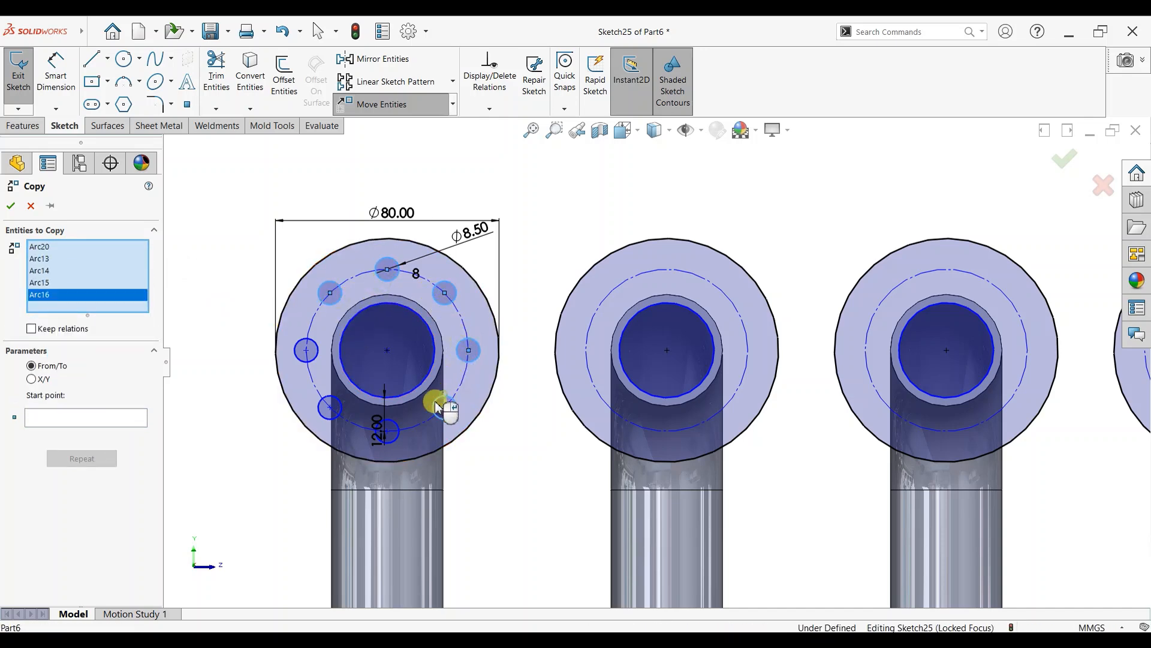
left_click(387, 431)
left_click(331, 408)
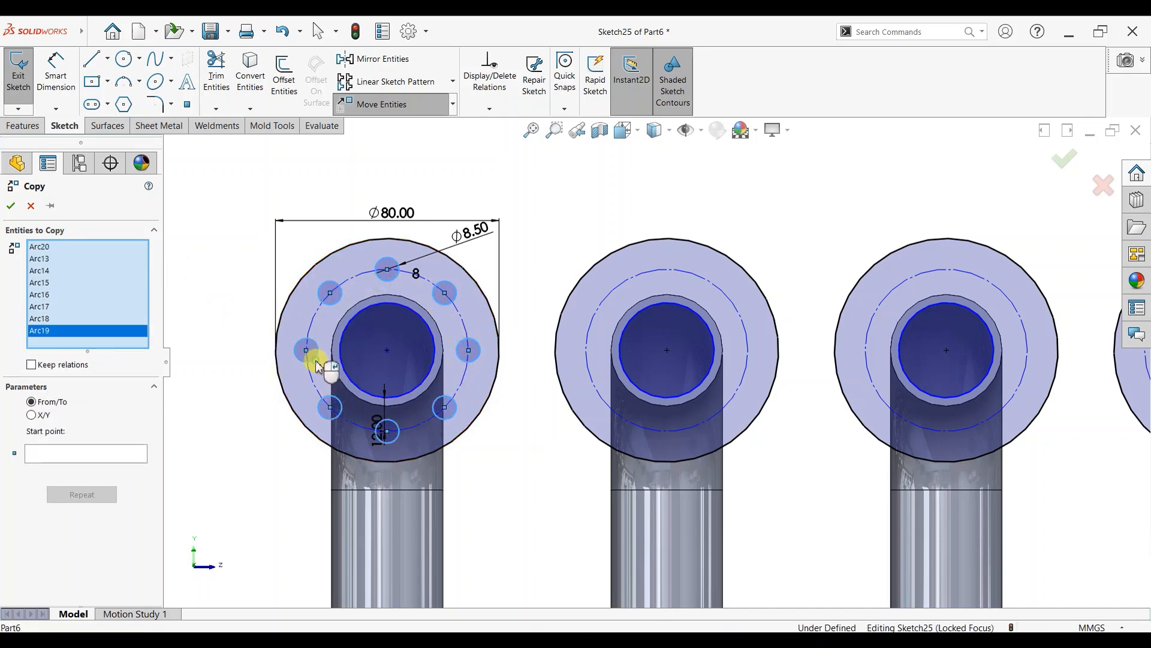
left_click(84, 455)
left_click(387, 351)
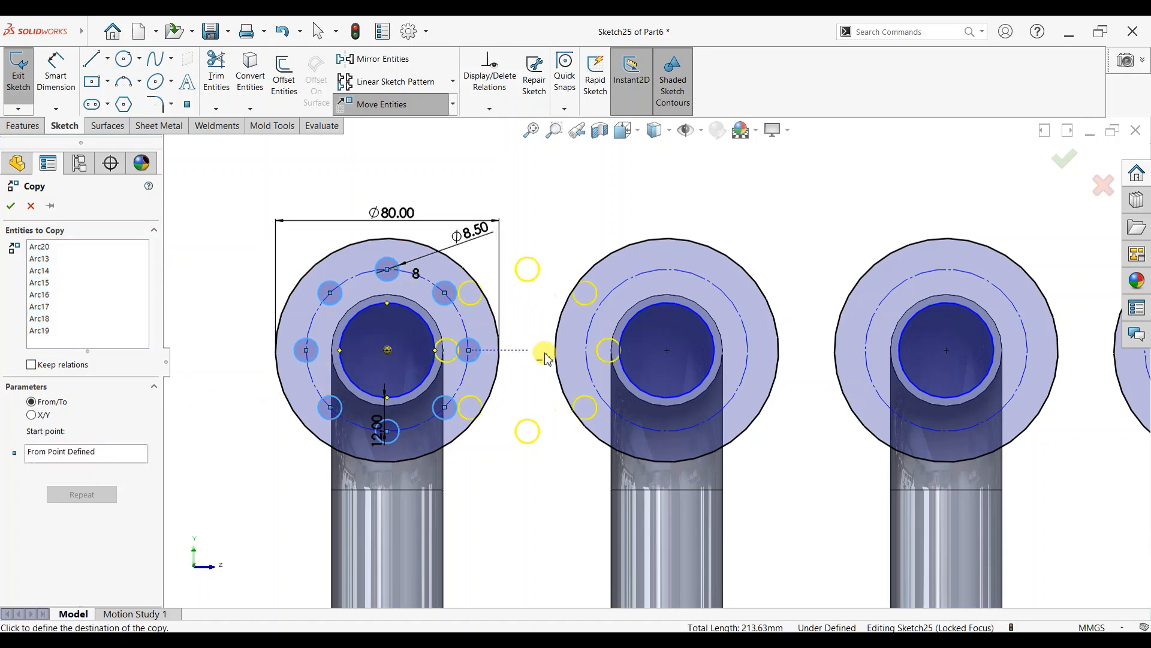
left_click(666, 350)
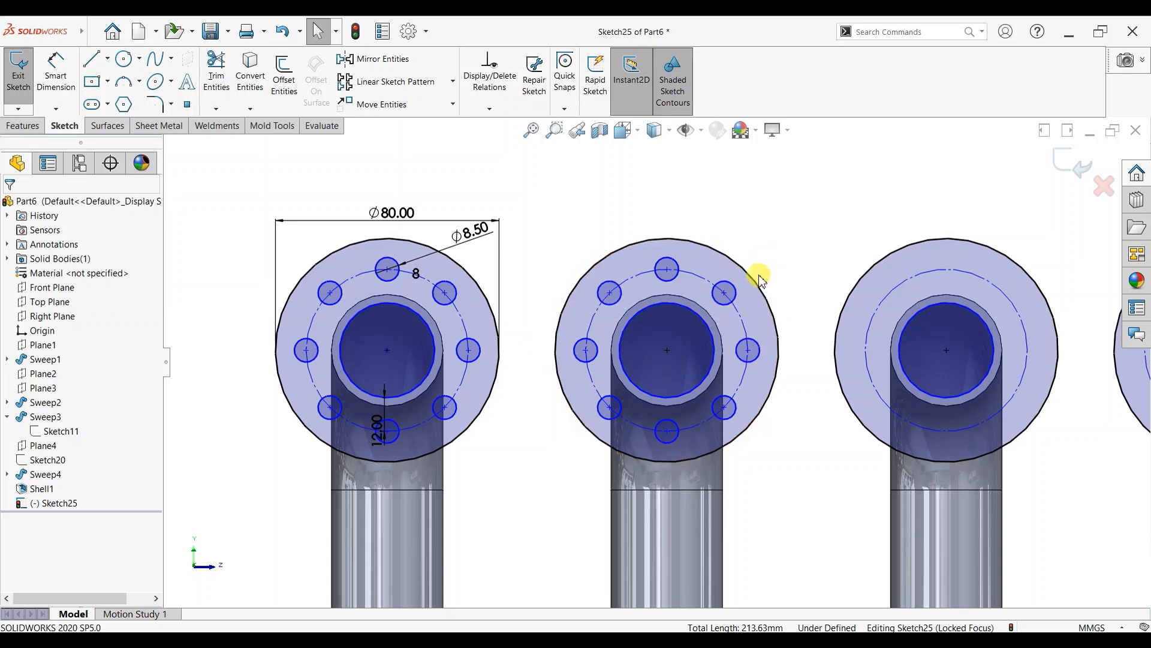
Copy the second flange's eight bolt-hole circles onto the remaining two flanges, positioned from flange centre to flange centre.
scroll(797, 303, "up", 3)
scroll(1027, 367, "down", 1)
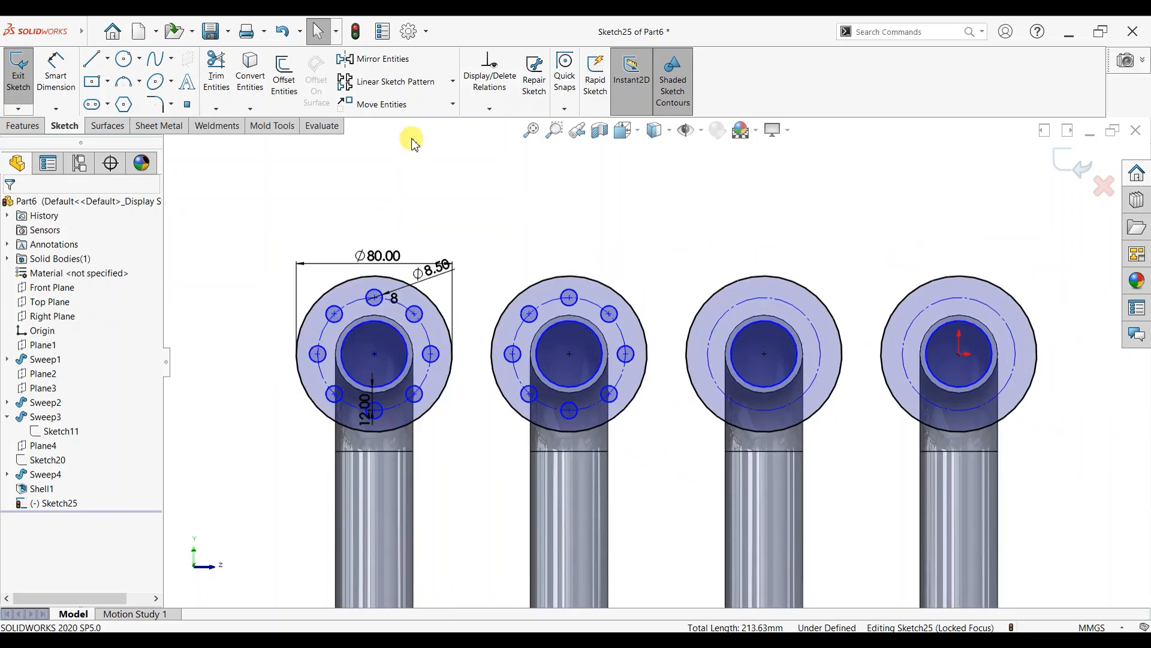
left_click(453, 103)
left_click(389, 135)
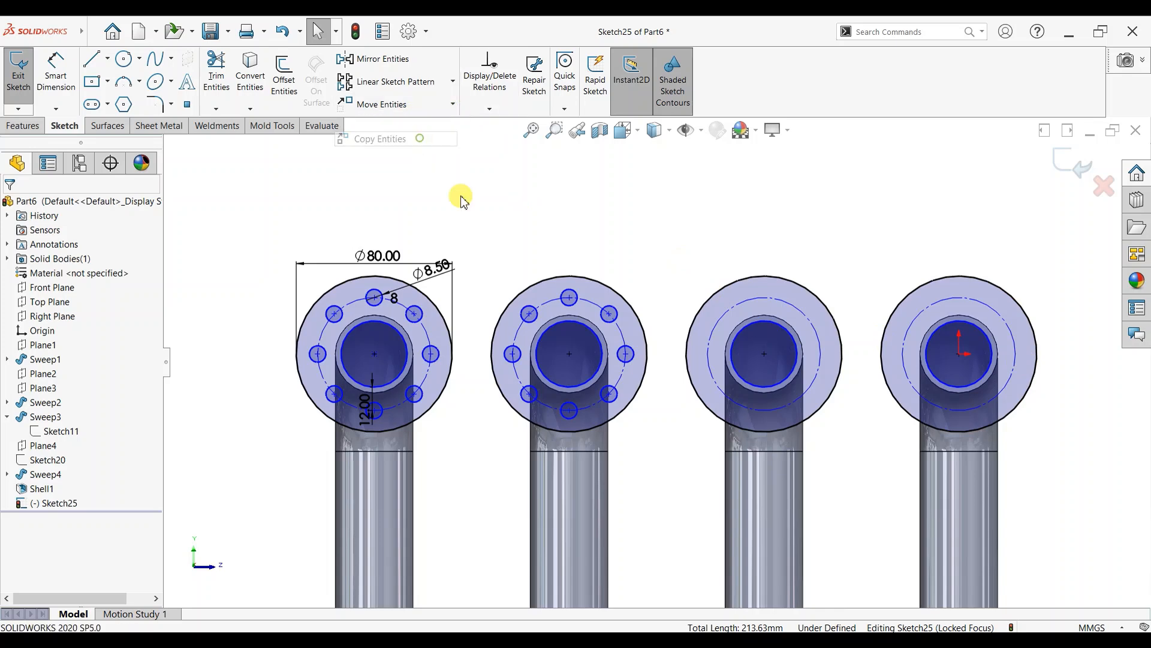
left_click(570, 298)
left_click(529, 314)
left_click(513, 353)
left_click(530, 394)
left_click(569, 410)
left_click(609, 394)
left_click(626, 354)
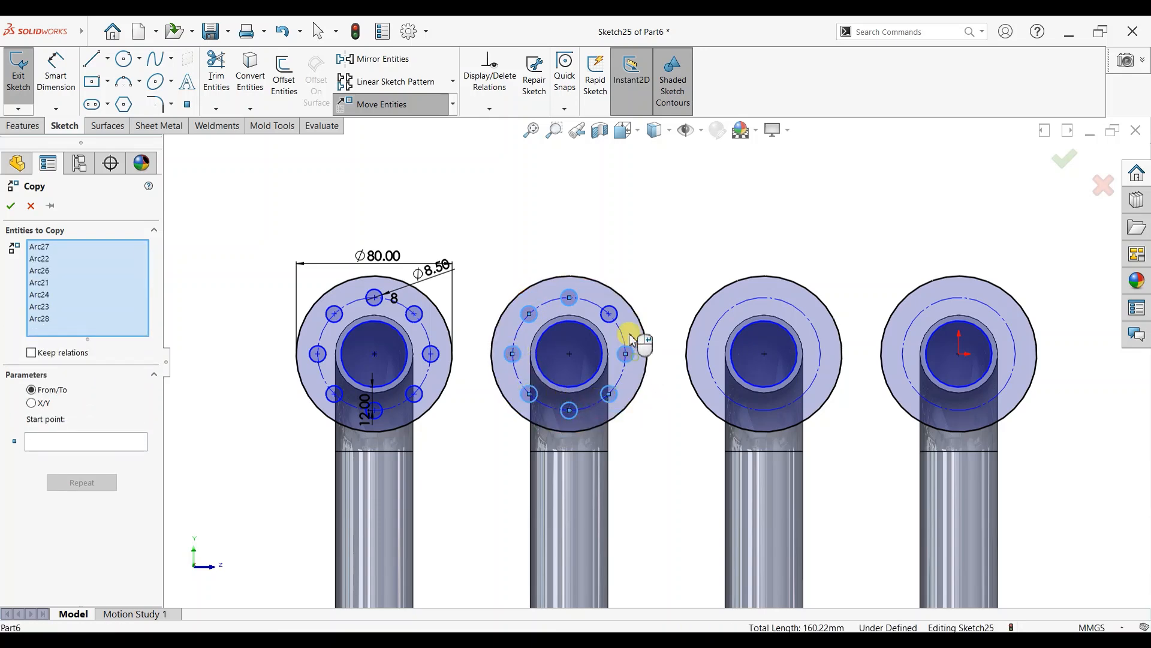
left_click(608, 313)
left_click(57, 454)
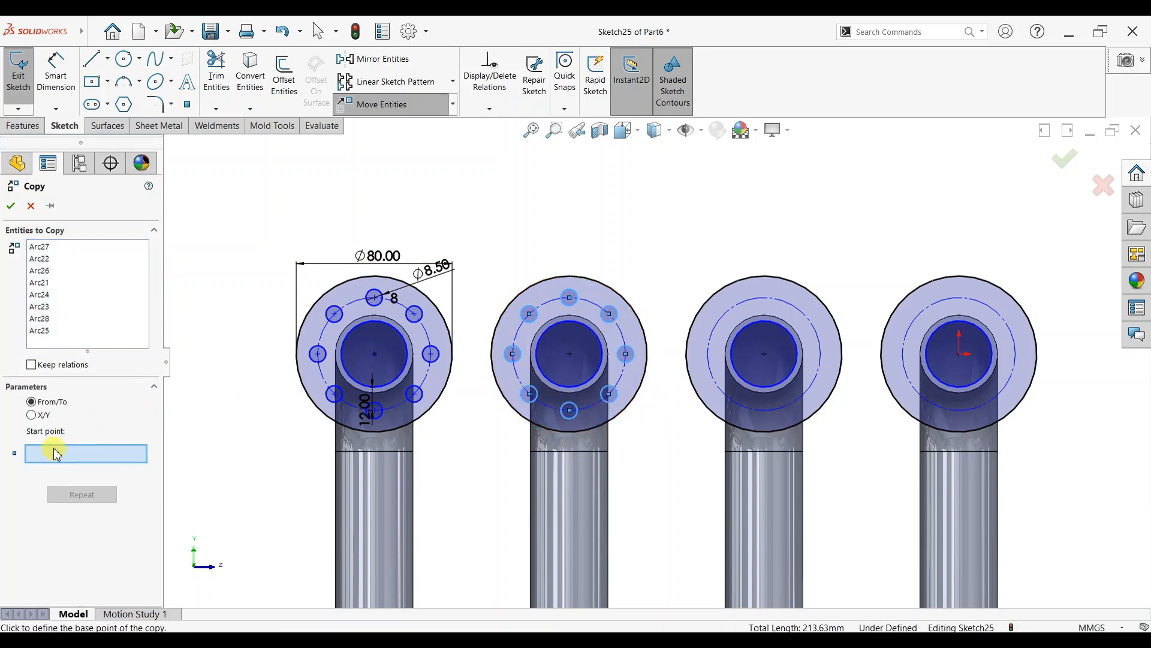
left_click(569, 353)
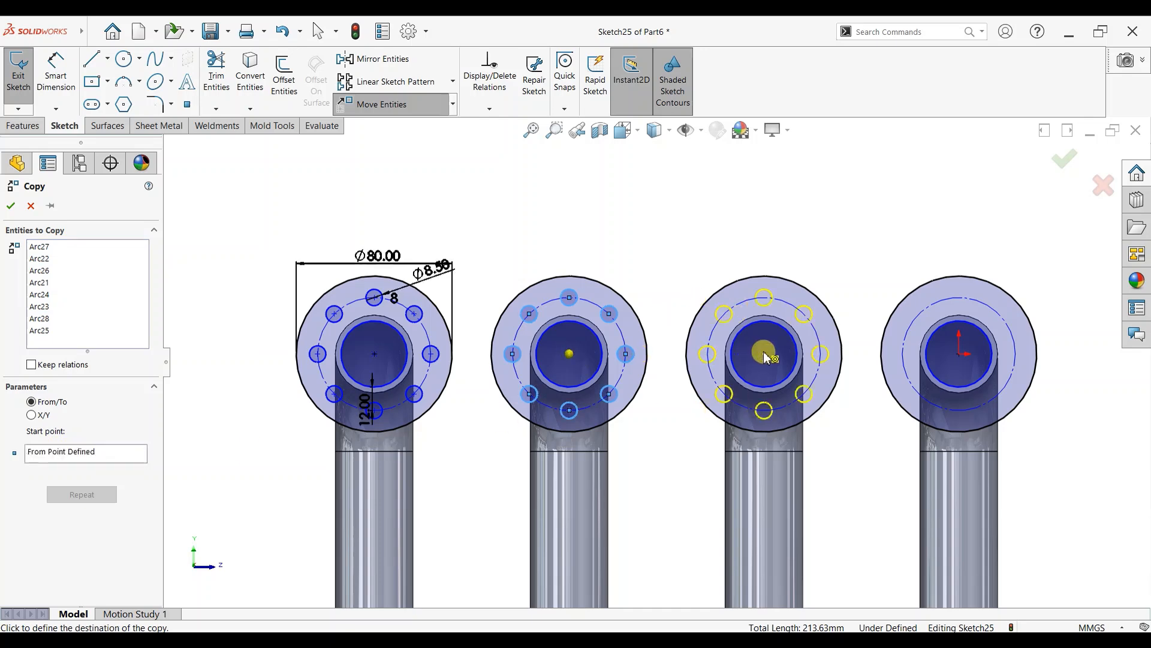
left_click(763, 353)
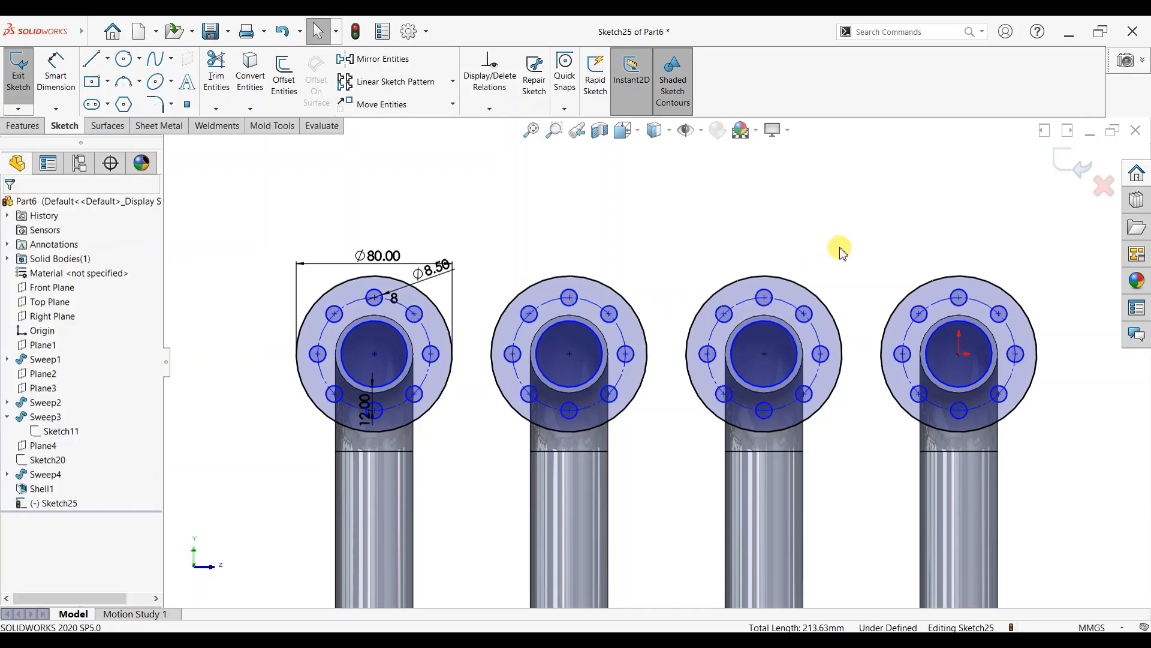
Extrude the four-flange sketch 8 mm with the direction reversed toward the pipes, merging the result with the manifold.
left_click(5, 126)
left_click(24, 74)
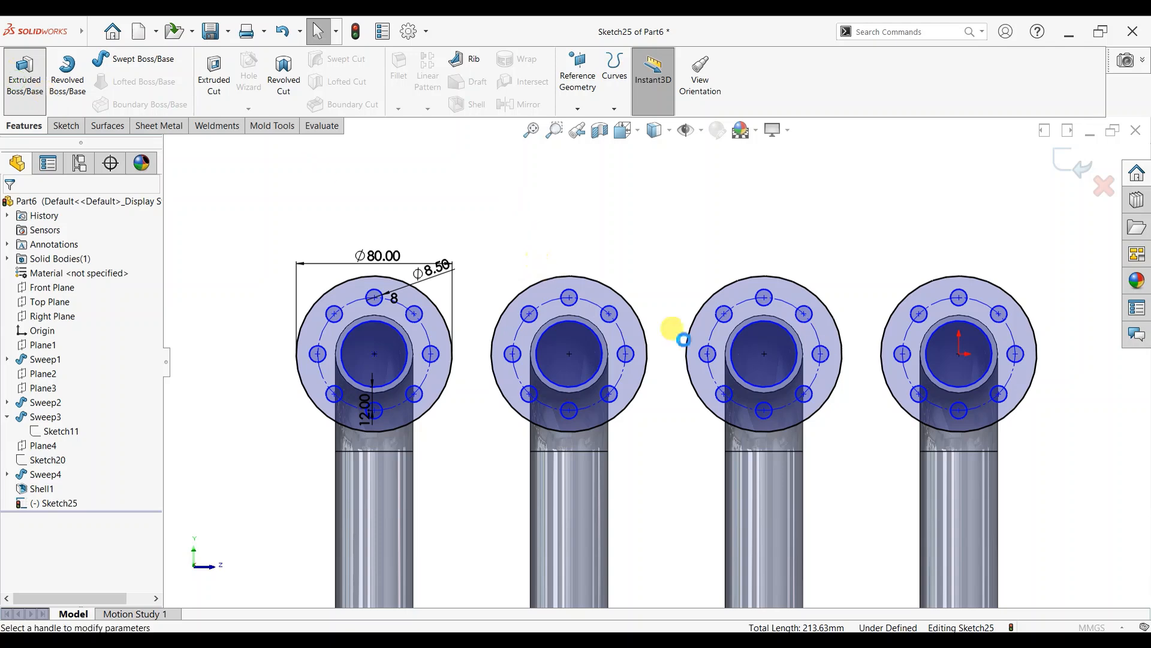
scroll(870, 368, "up", 1)
middle_click_drag(867, 377, 707, 436)
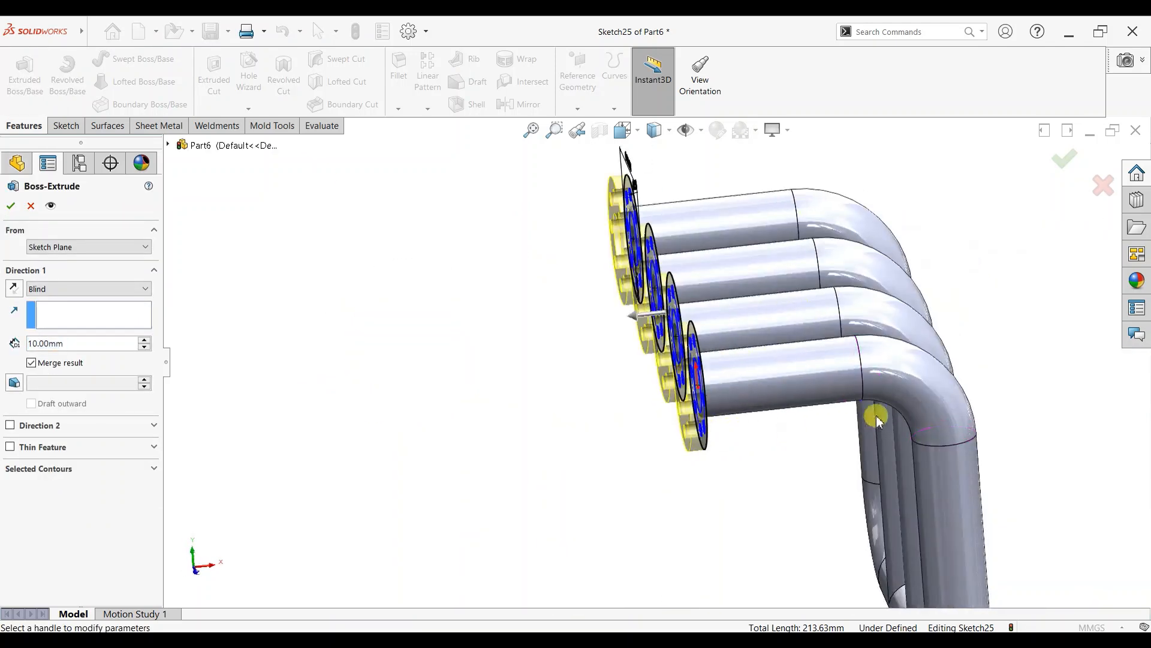
scroll(872, 415, "down", 1)
left_click(12, 292)
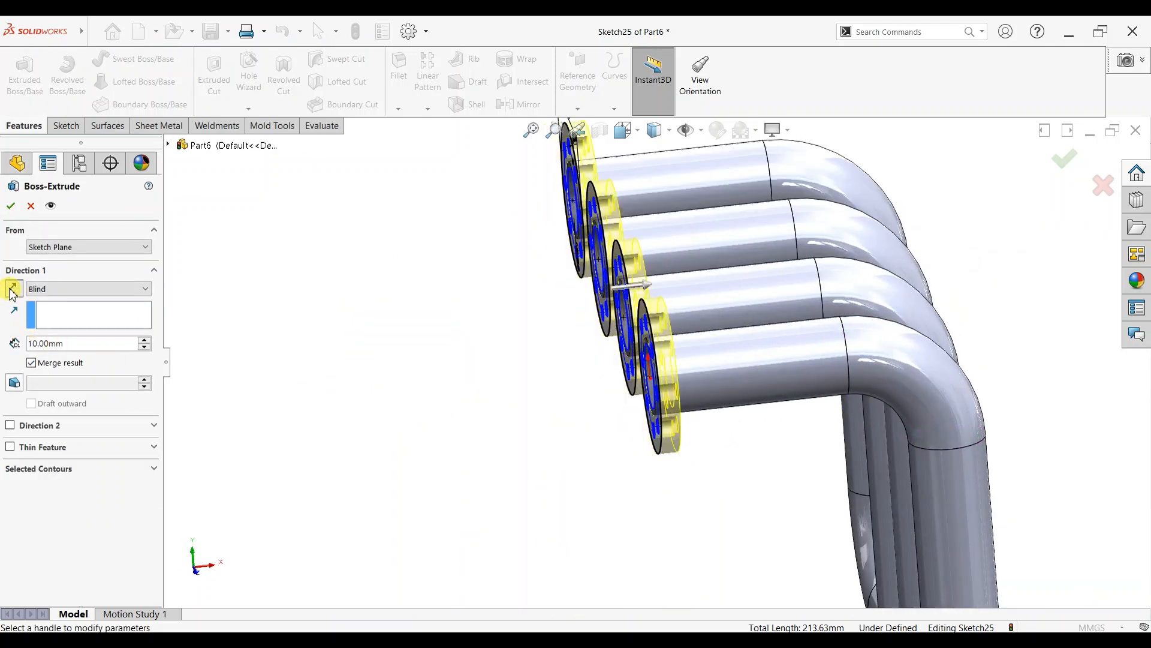
type("8")
key("Return")
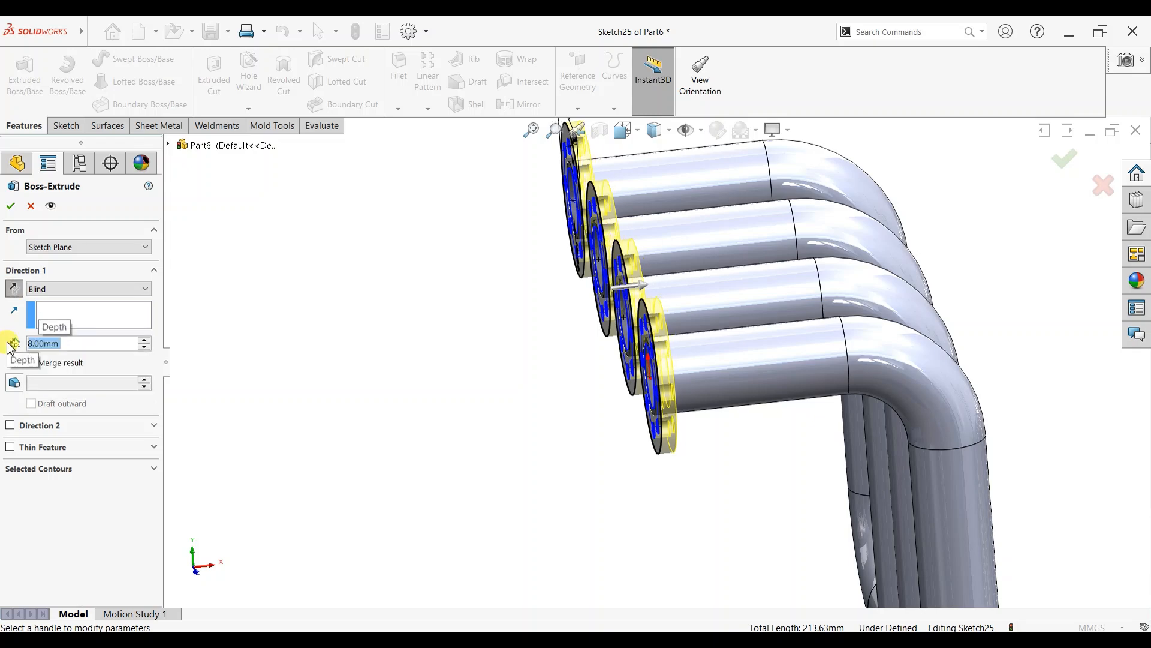
middle_click_drag(729, 445, 663, 382)
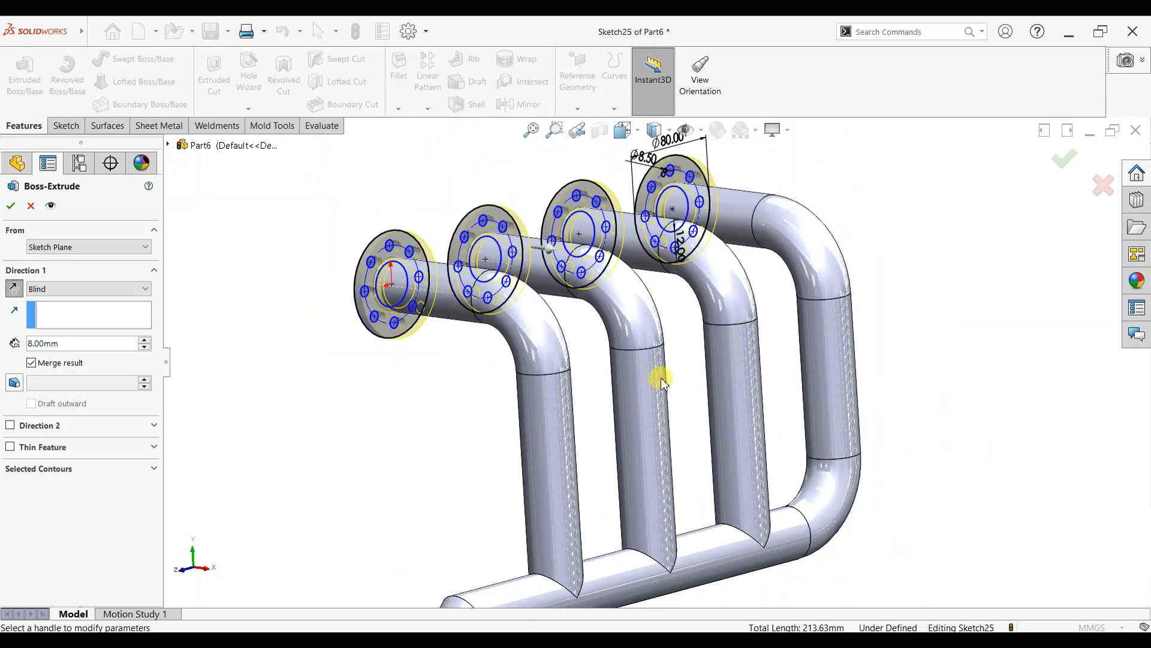
middle_click_drag(909, 217, 866, 200)
left_click(10, 207)
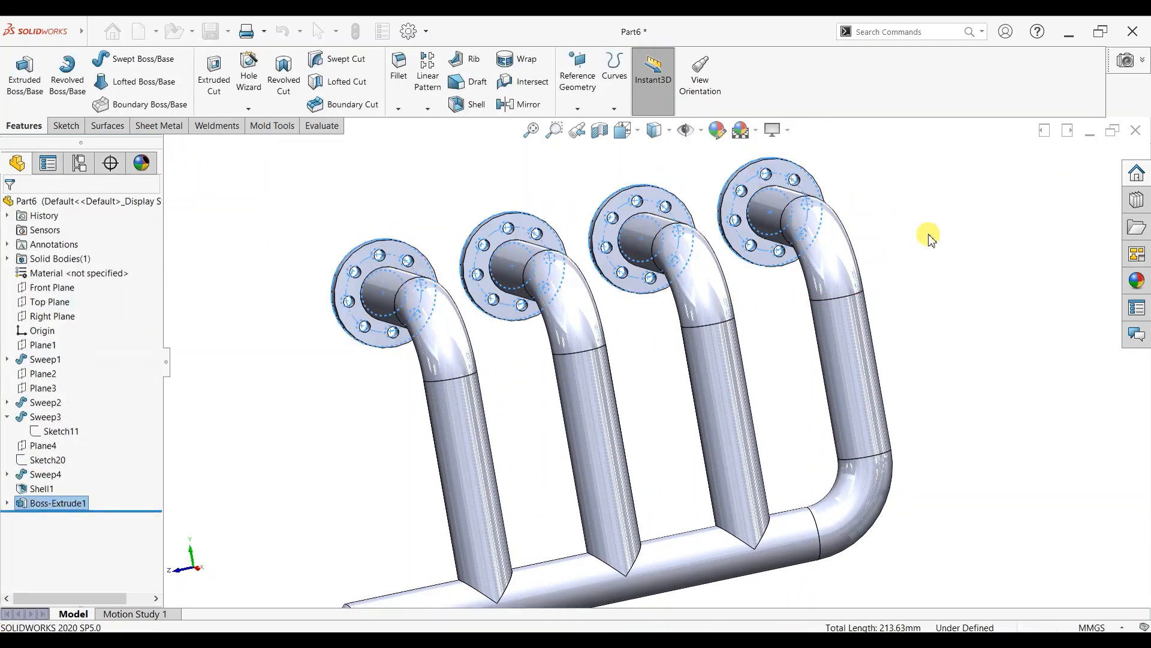
Examine the manifold with its four flanges in the isometric view and from the pipe side.
middle_click_drag(812, 316, 763, 354)
key("space")
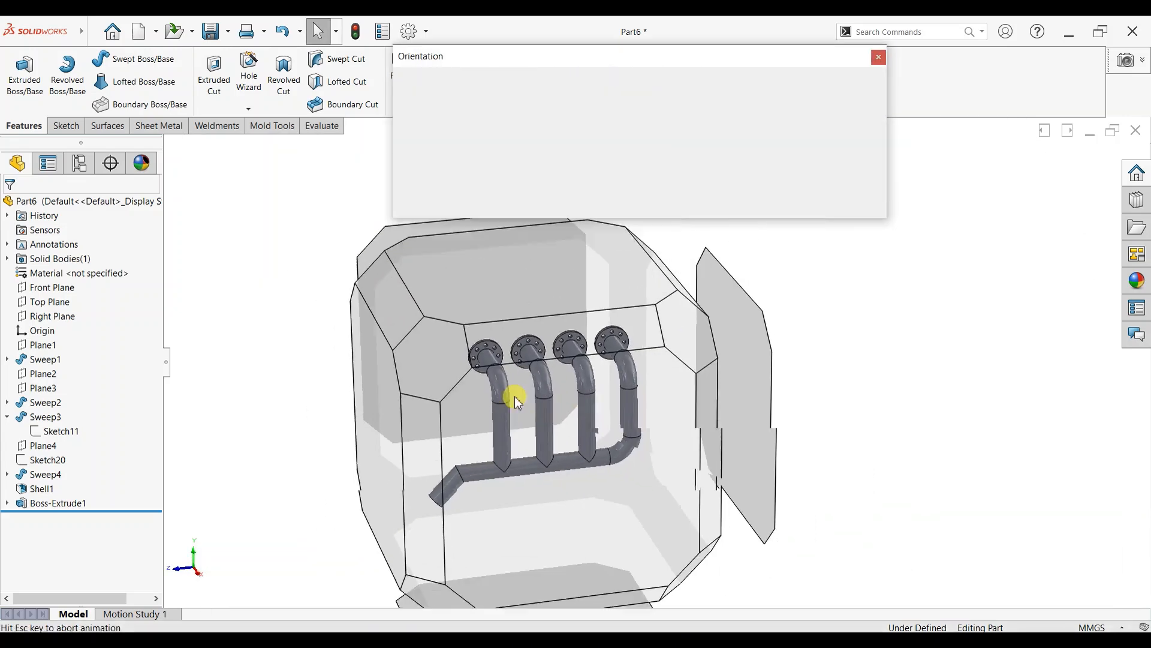
left_click(446, 385)
scroll(675, 456, "down", 1)
scroll(676, 455, "up", 1)
scroll(927, 184, "down", 1)
scroll(641, 470, "up", 1)
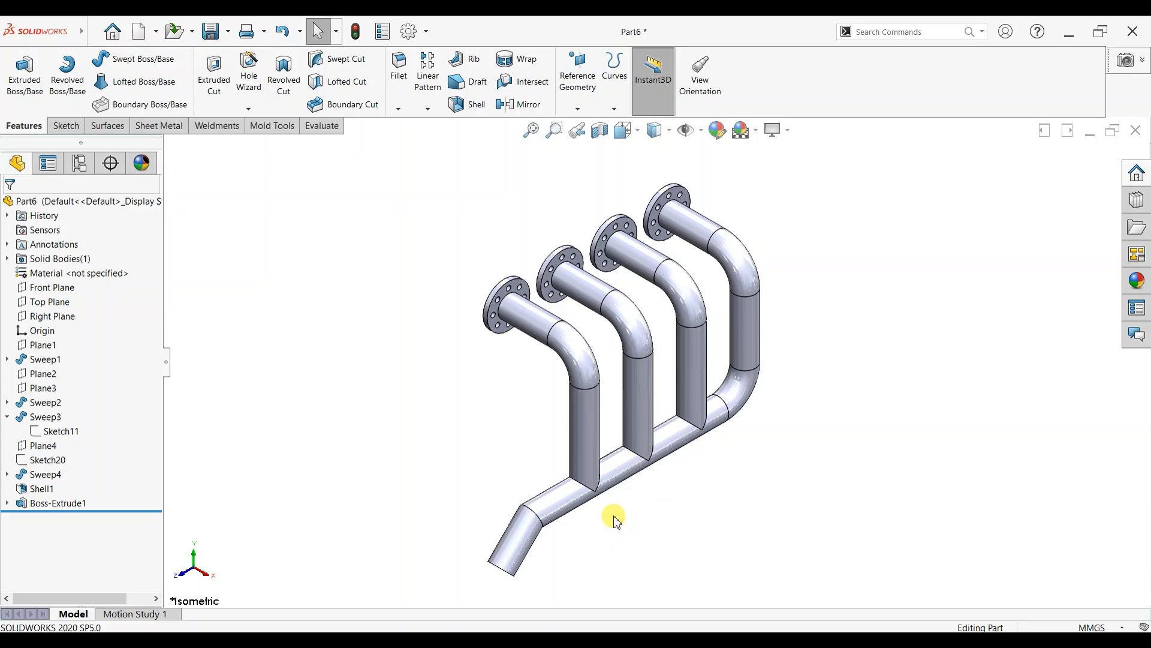
middle_click_drag(750, 487, 707, 363)
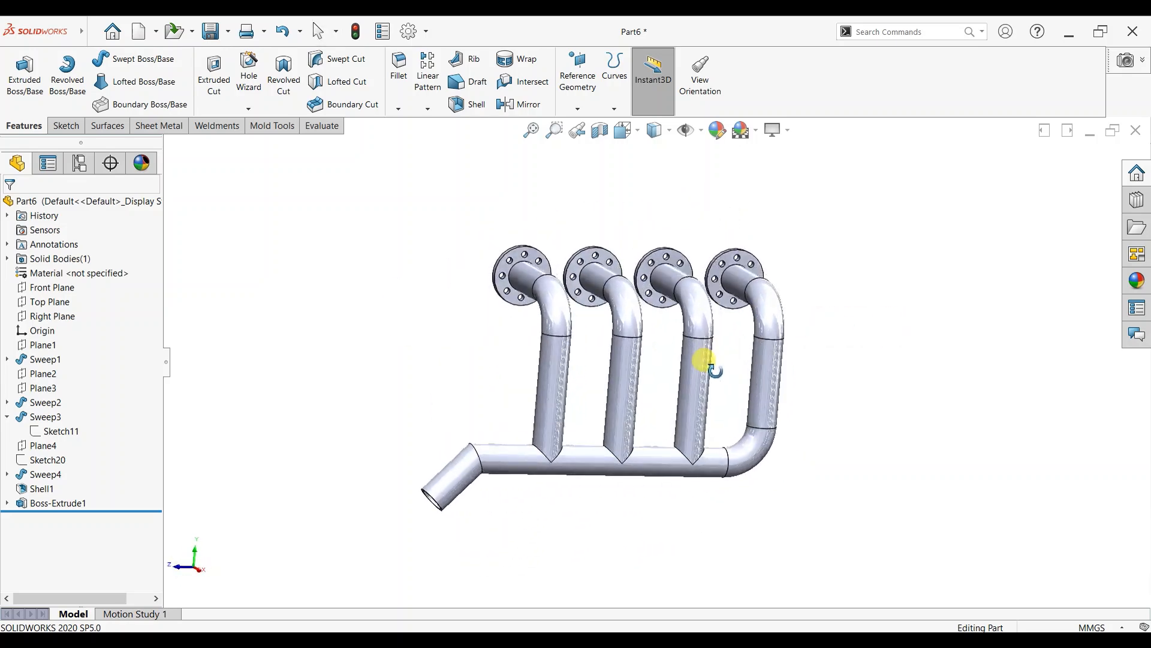
key("Escape")
Start a 2 mm, 45-degree chamfer on the edge where the first inlet pipe meets its flange.
scroll(534, 252, "down", 3)
scroll(738, 239, "down", 5)
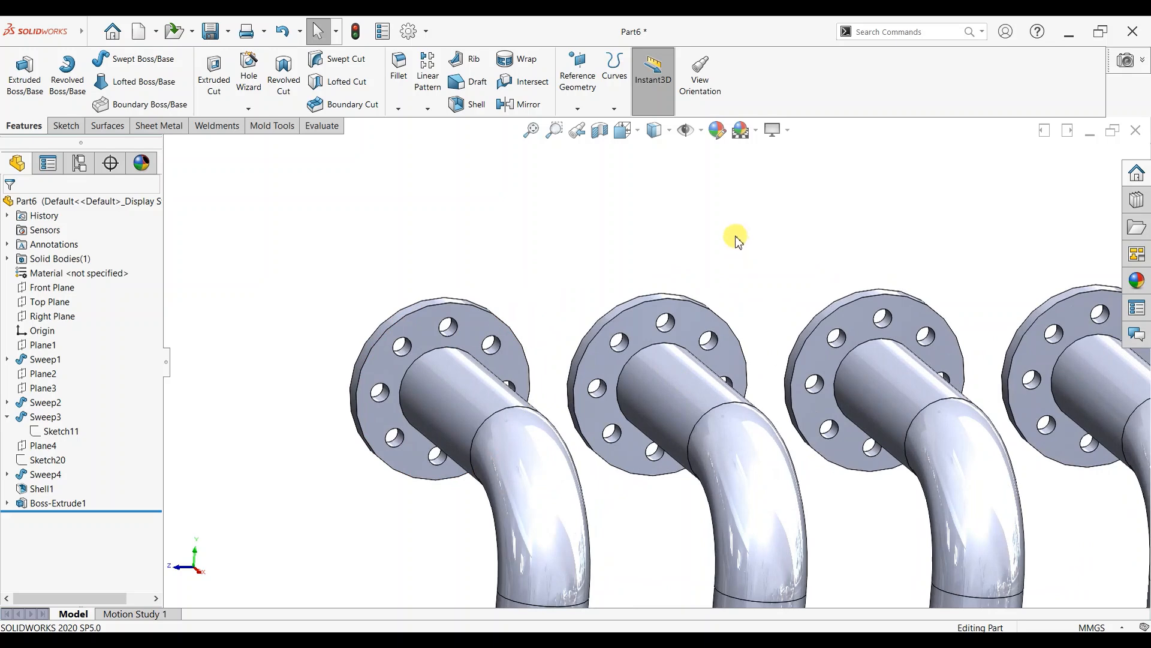
left_click(398, 109)
left_click(407, 140)
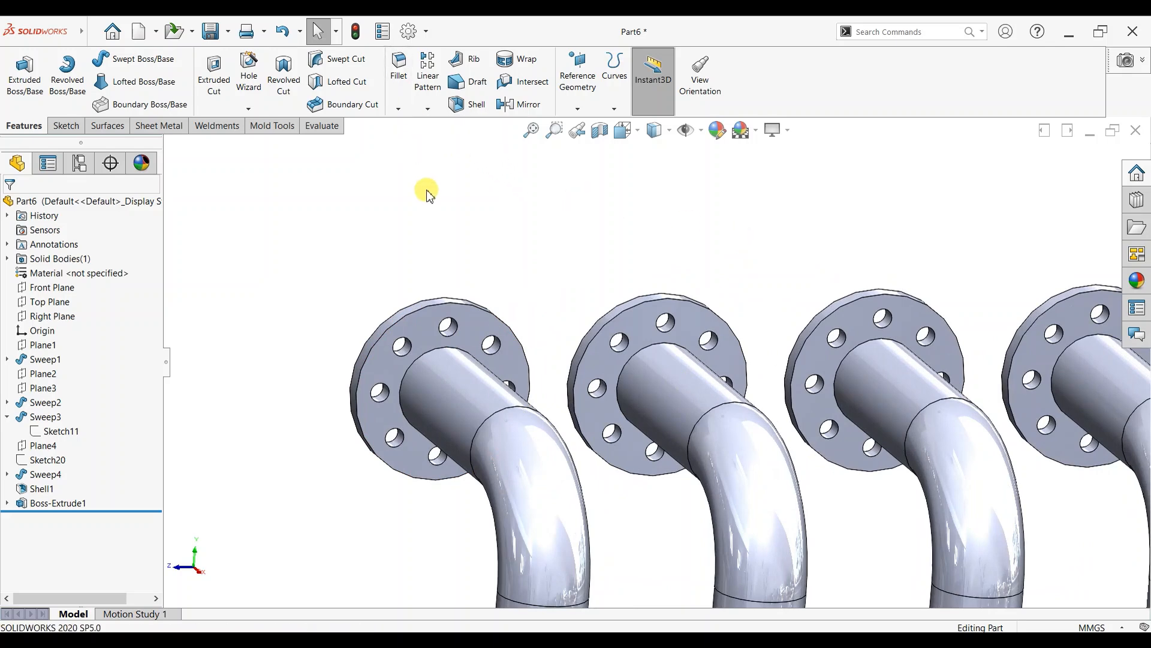
type("0.5")
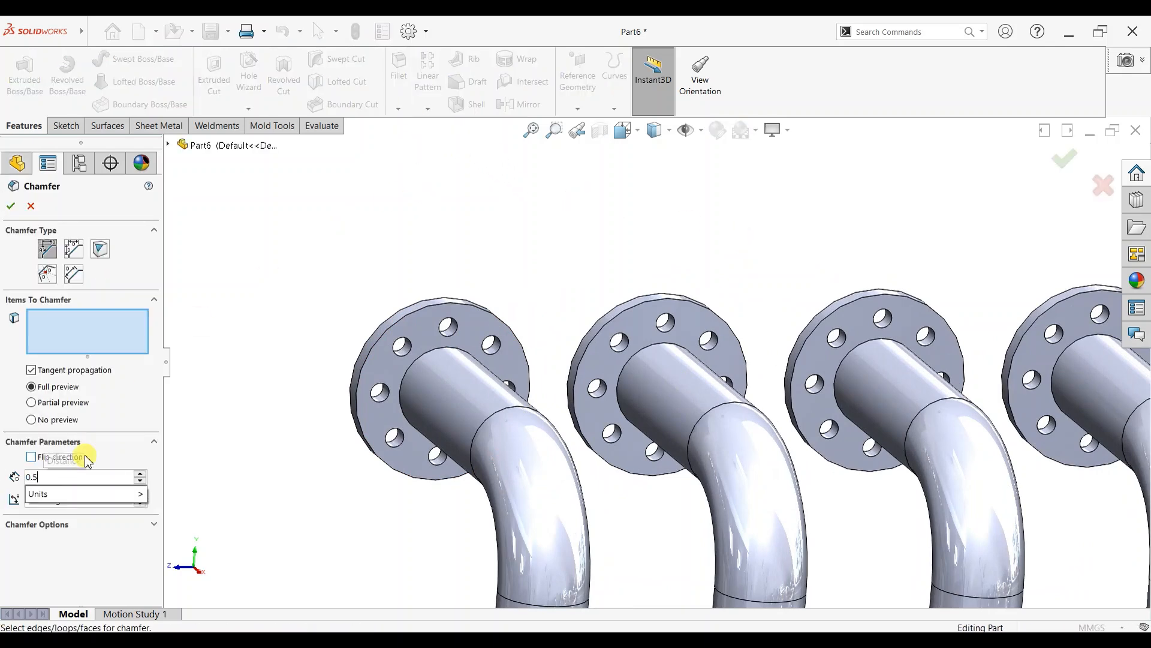
key("Return")
left_click(443, 353)
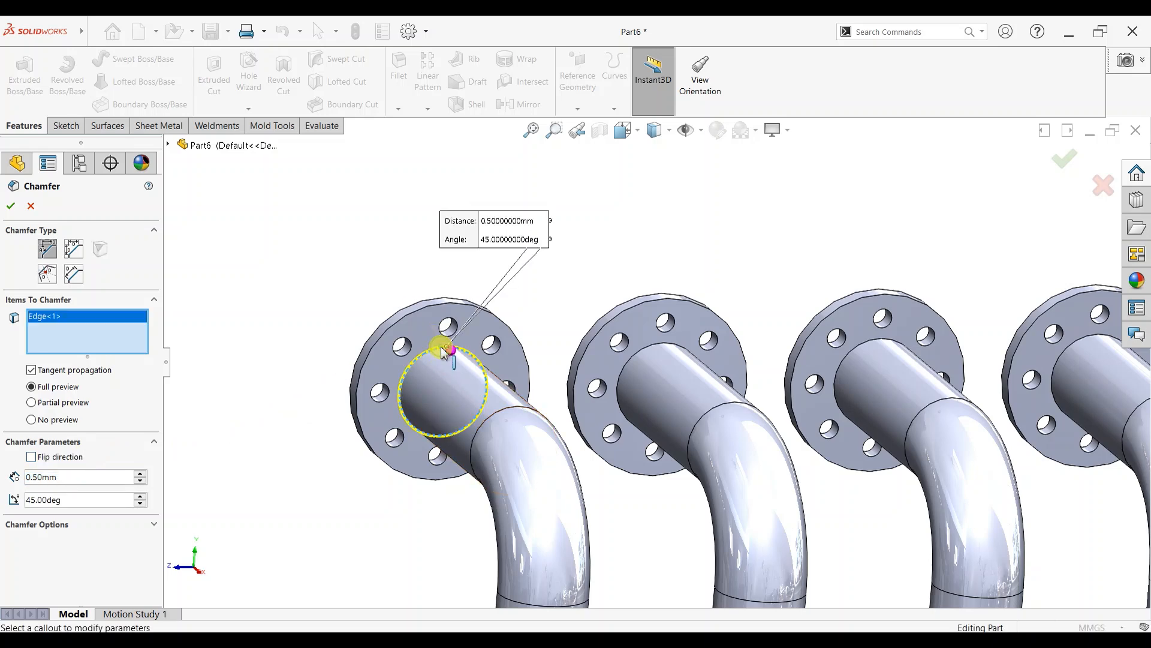
scroll(440, 360, "down", 5)
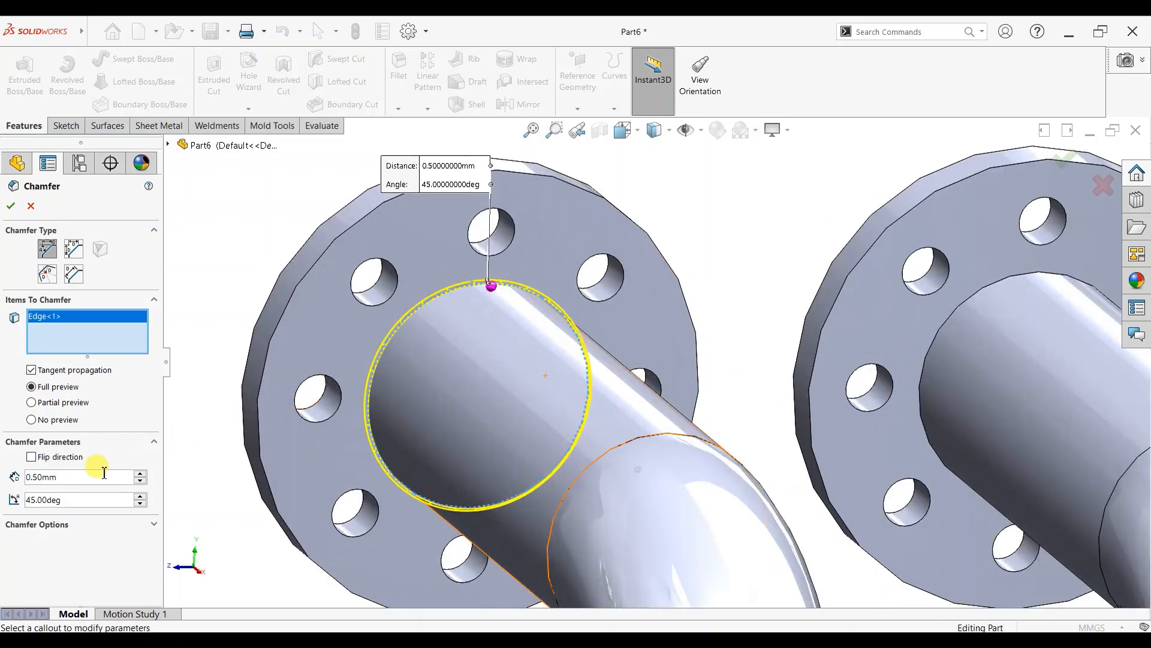
double_click(86, 477)
type("2")
key("Return")
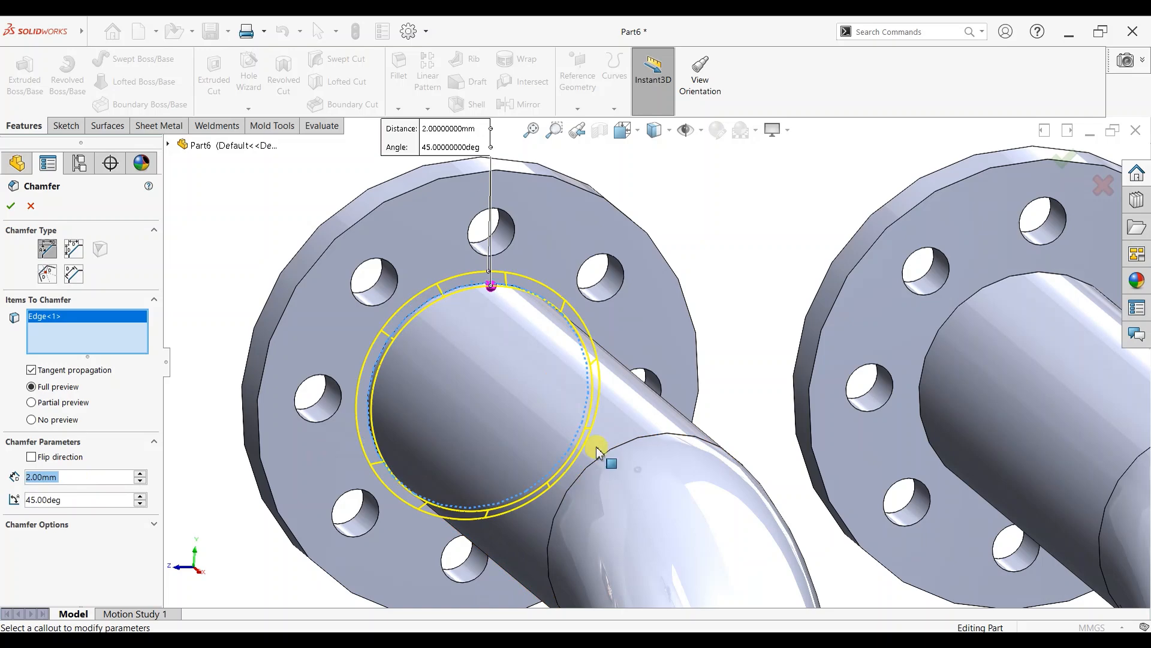
Add the pipe-to-flange edges of the other three inlets to the chamfer and apply it.
left_click(966, 310)
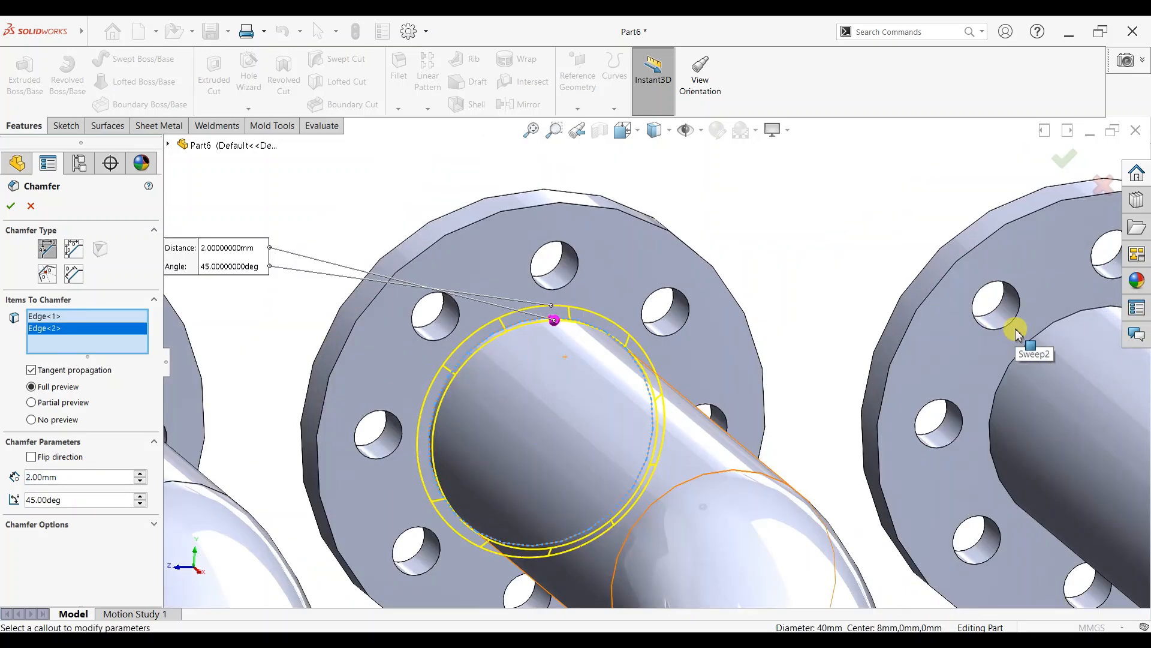
left_click(1043, 329)
scroll(1046, 330, "up", 5)
scroll(749, 375, "down", 3)
left_click(751, 376)
scroll(606, 458, "up", 5)
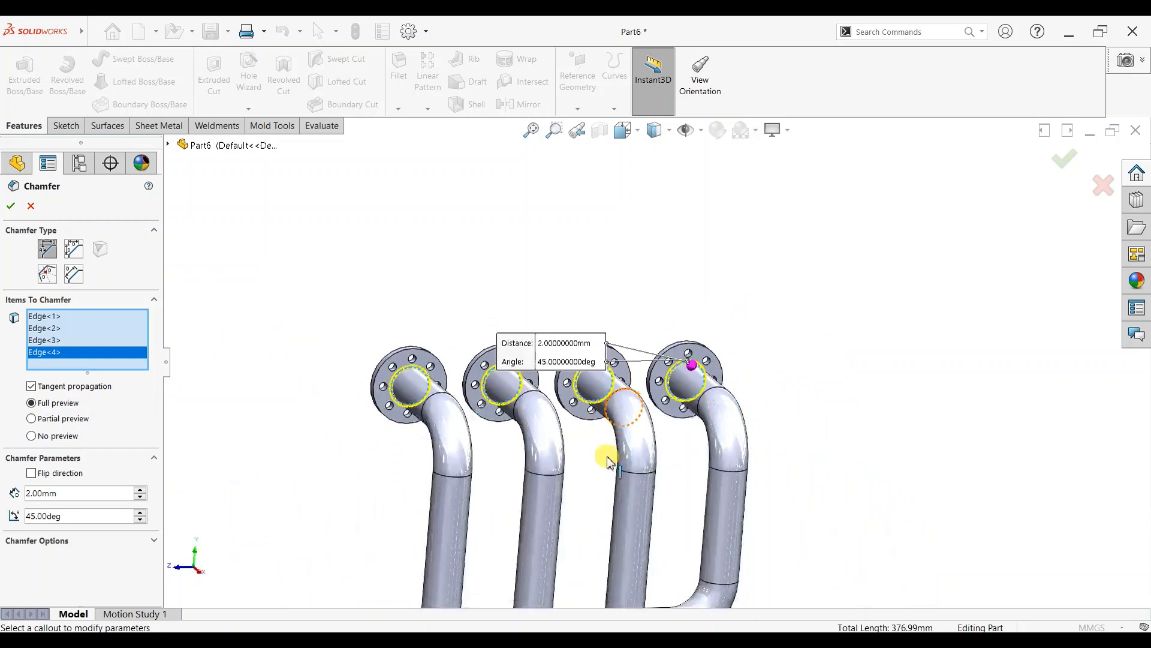
left_click(10, 206)
Start a sketch on the end face of the collector's outlet pipe and view it face-on.
scroll(650, 226, "down", 2)
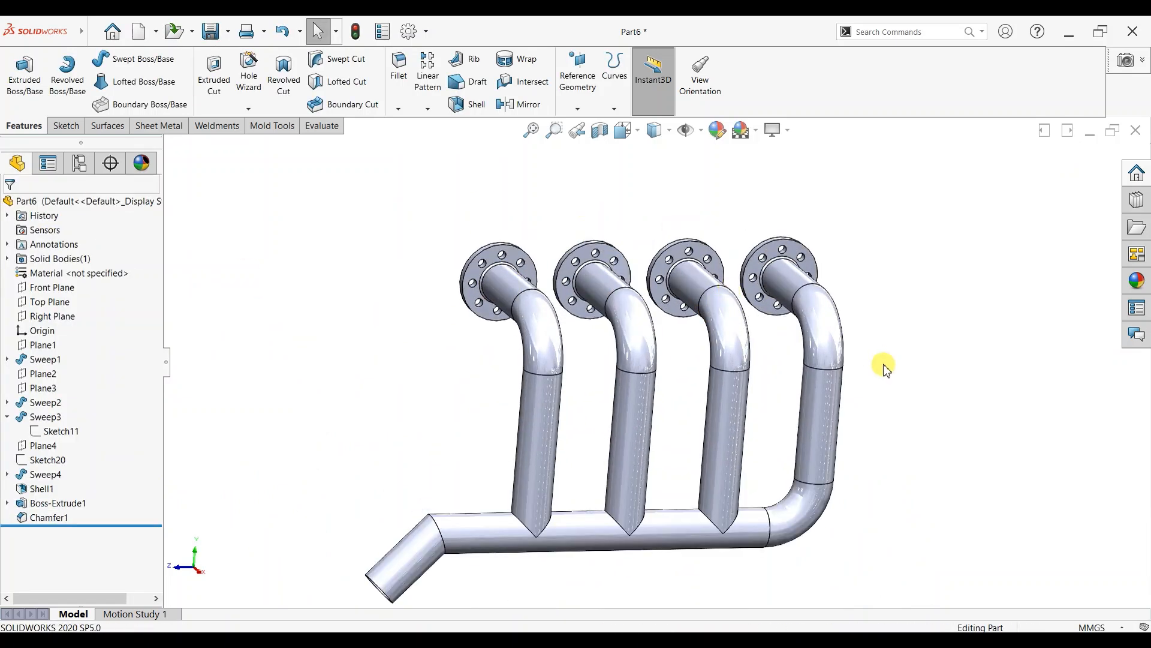
middle_click_drag(885, 370, 853, 394)
scroll(544, 547, "up", 1)
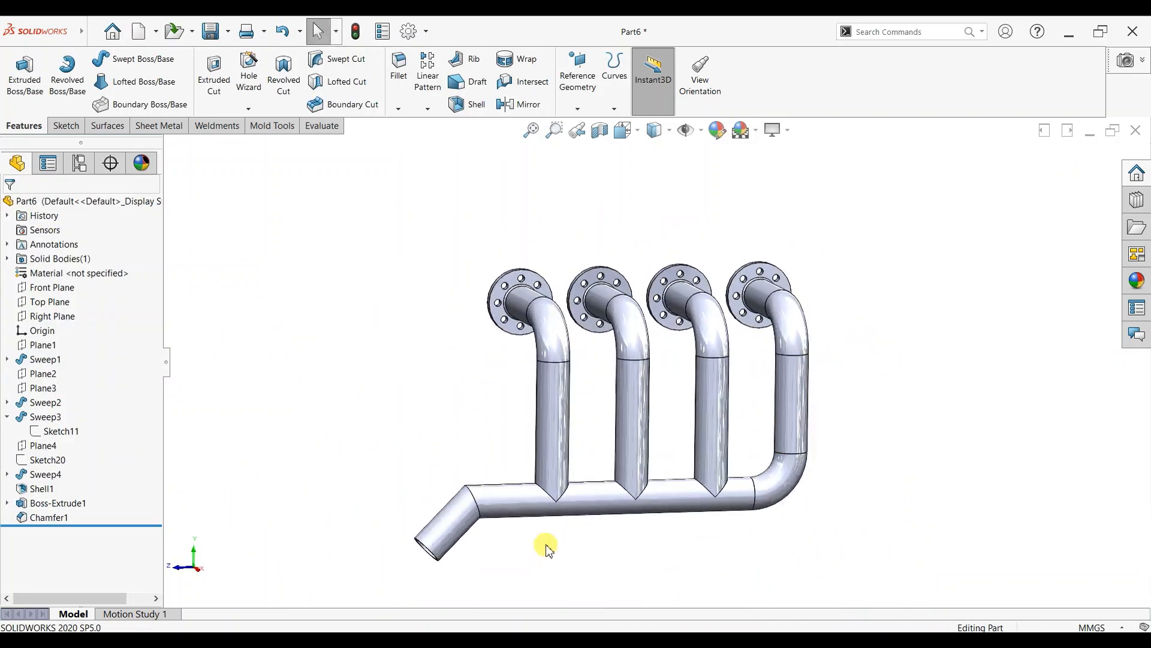
scroll(470, 547, "down", 2)
middle_click_drag(470, 547, 622, 438)
scroll(632, 329, "down", 3)
left_click(624, 301)
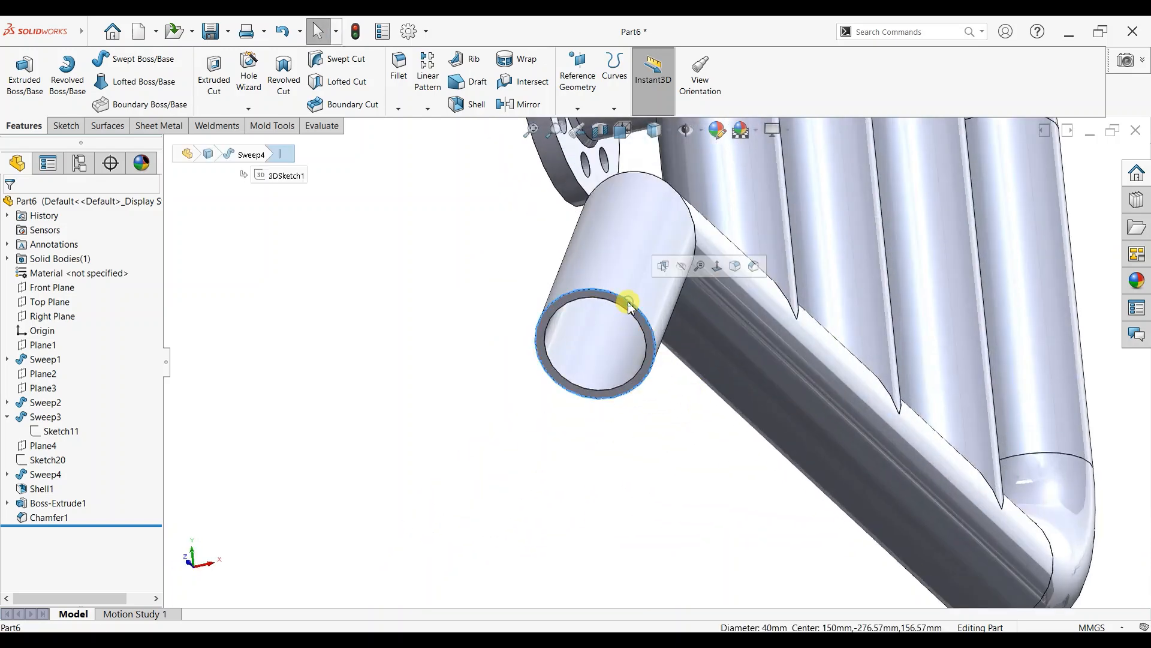
left_click(628, 306)
left_click(674, 275)
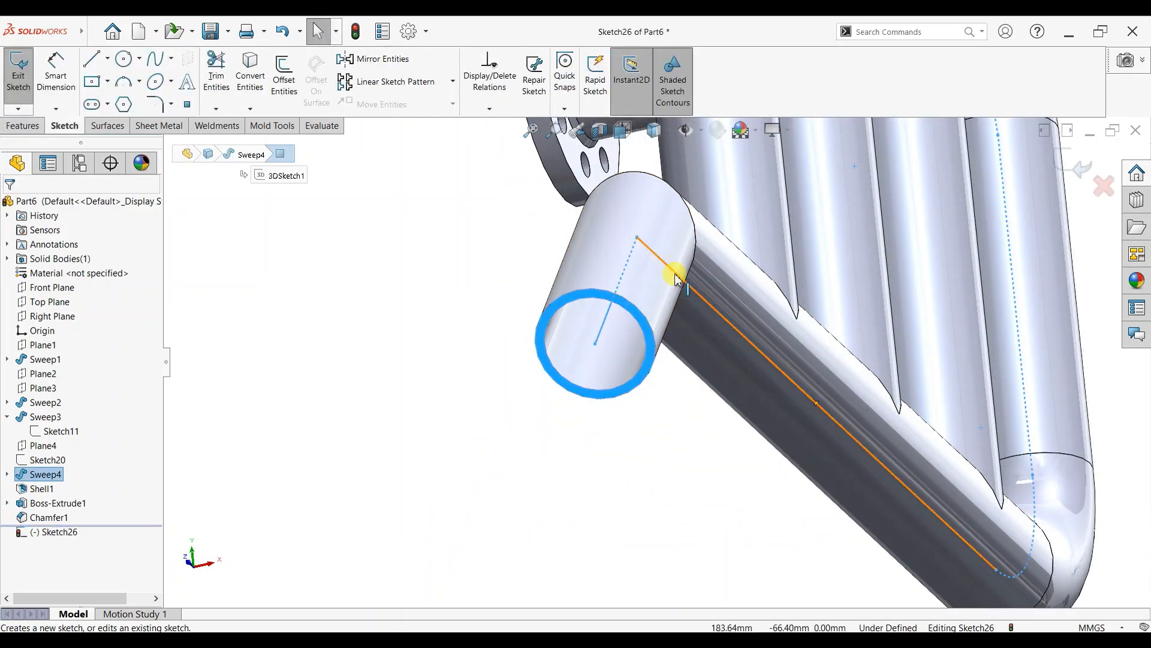
key("ctrl+8")
scroll(735, 306, "down", 3)
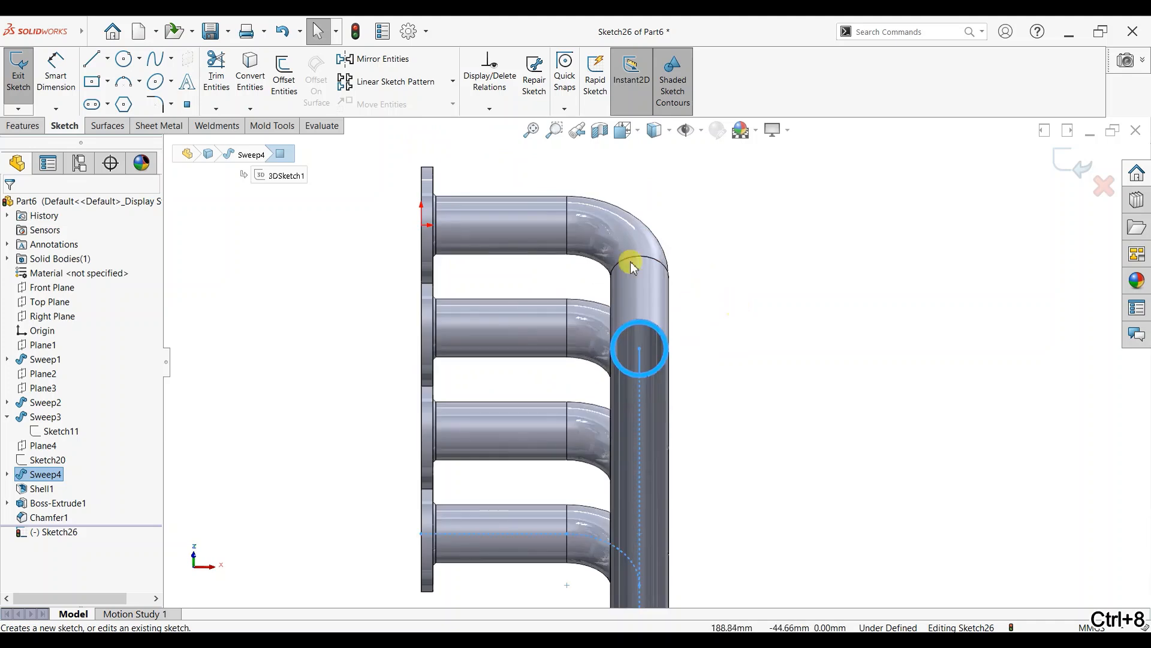
Sketch a circle of 17 mm radius centred on the outlet pipe, coinciding with its inner bore edge.
left_click(123, 65)
scroll(632, 282, "down", 3)
left_click(614, 379)
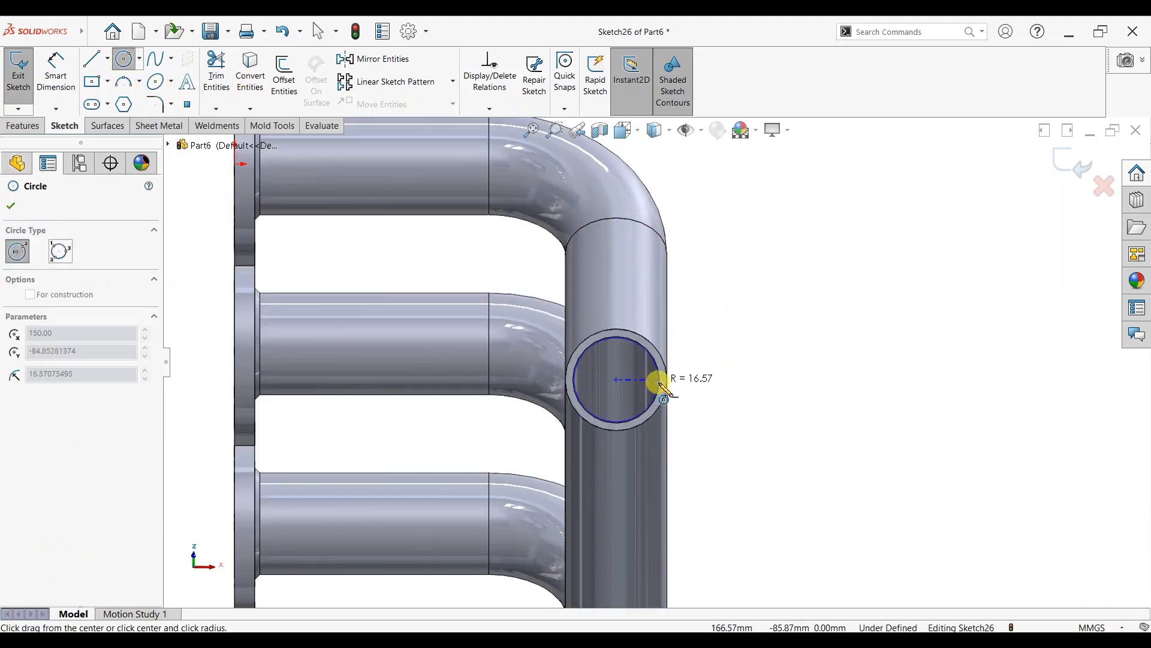
left_click(662, 373)
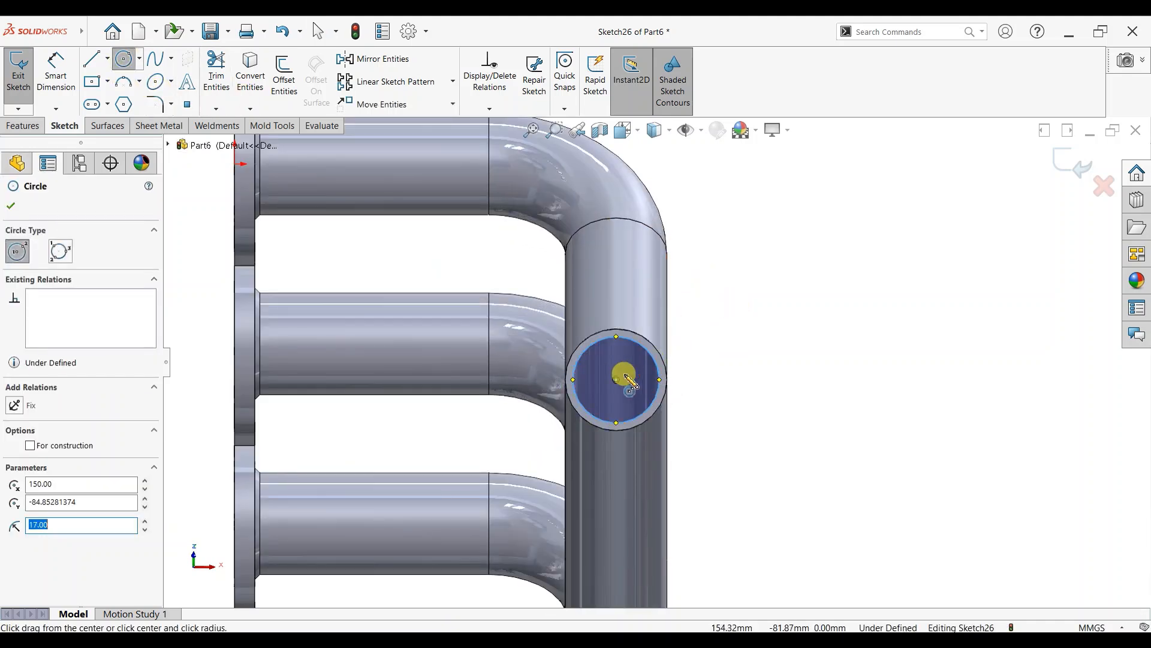
Sketch two small circles vertically aligned with the outlet centre, about 7.8 mm radius above and about 5.6 mm radius below the pipe.
left_click(615, 295)
left_click(630, 309)
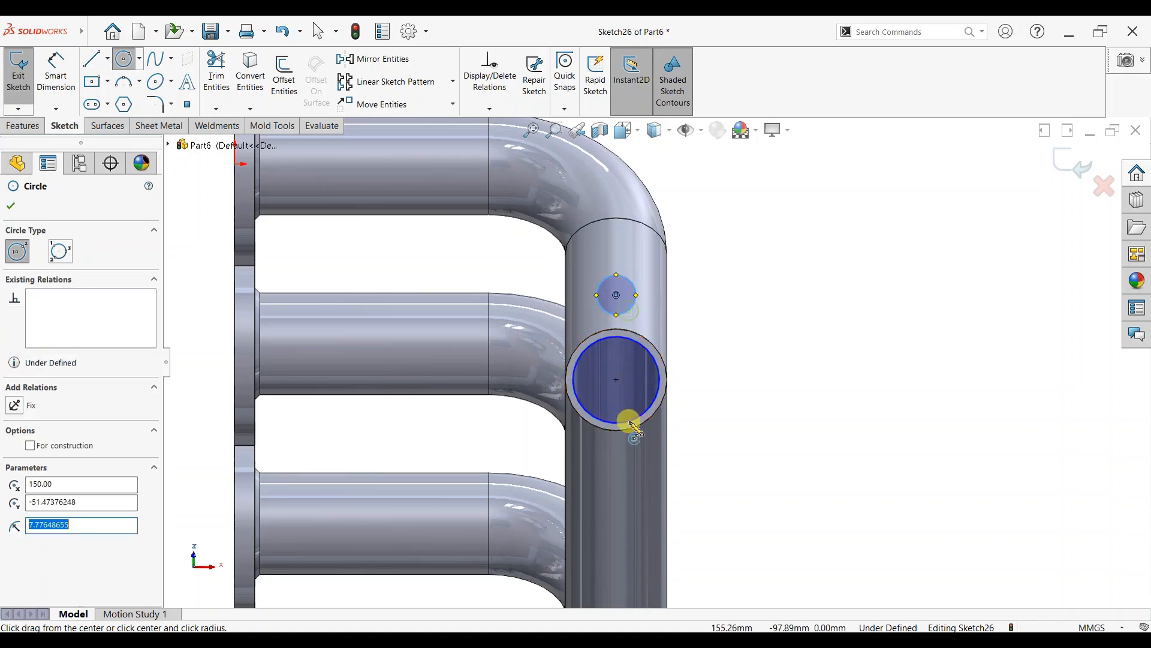
left_click(616, 459)
left_click(622, 472)
right_click(770, 277)
left_click(776, 285)
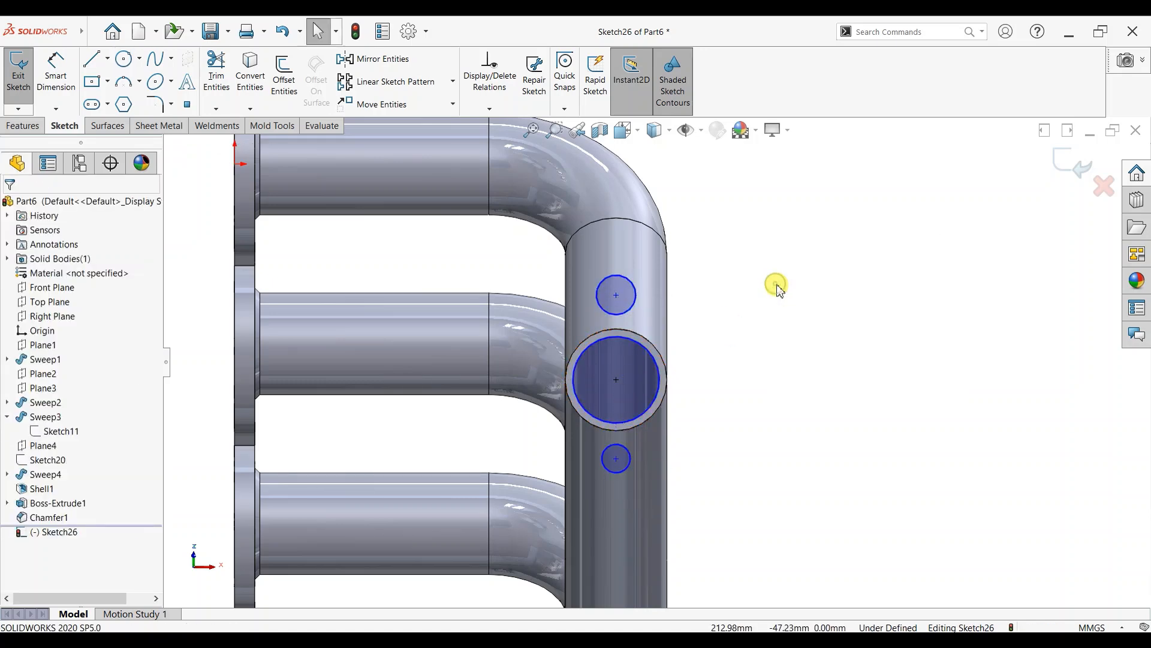
Apply an equal relation between the two small circles above and below the outlet pipe.
left_click(630, 309)
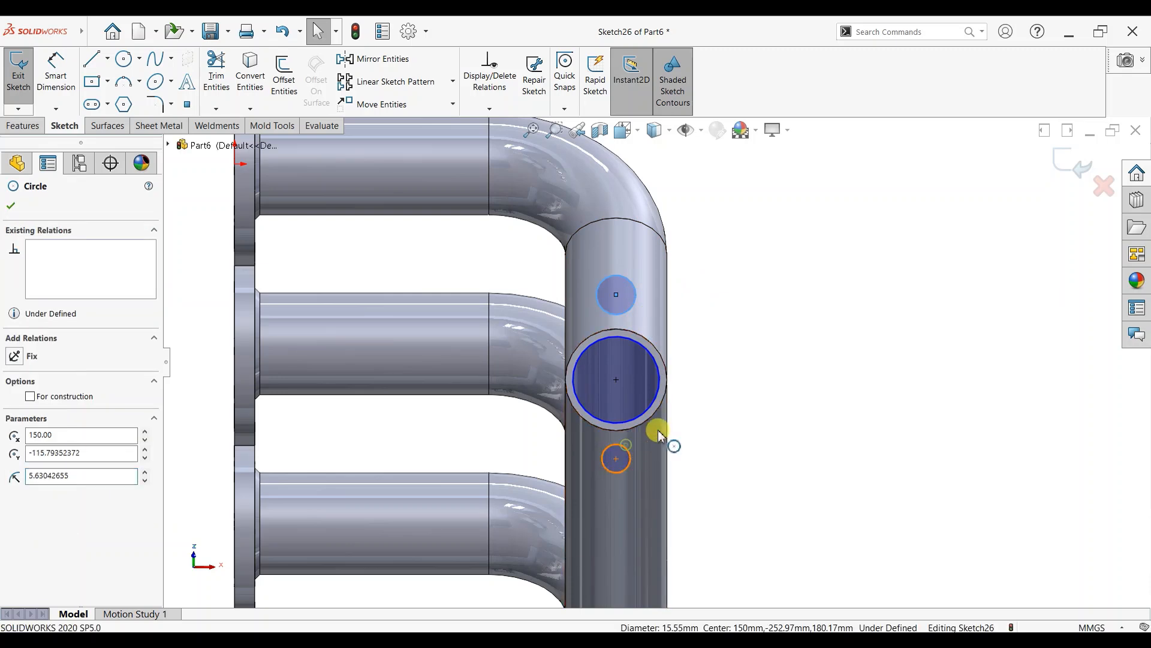
left_click(626, 448, "ctrl")
left_click(716, 393)
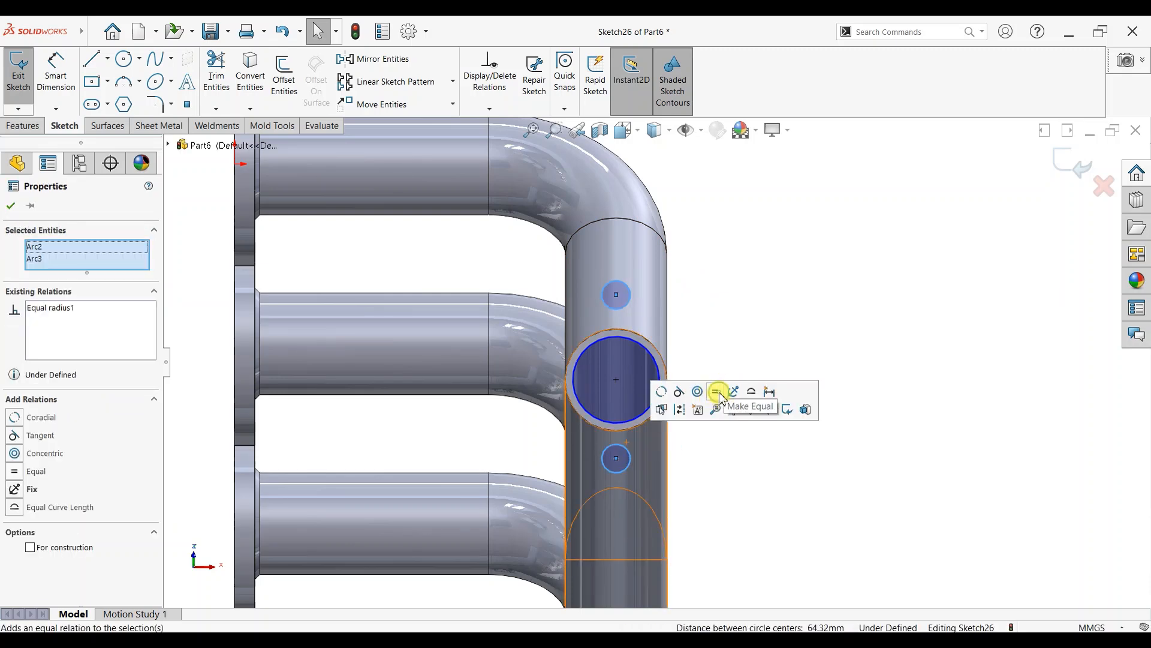
key("Escape")
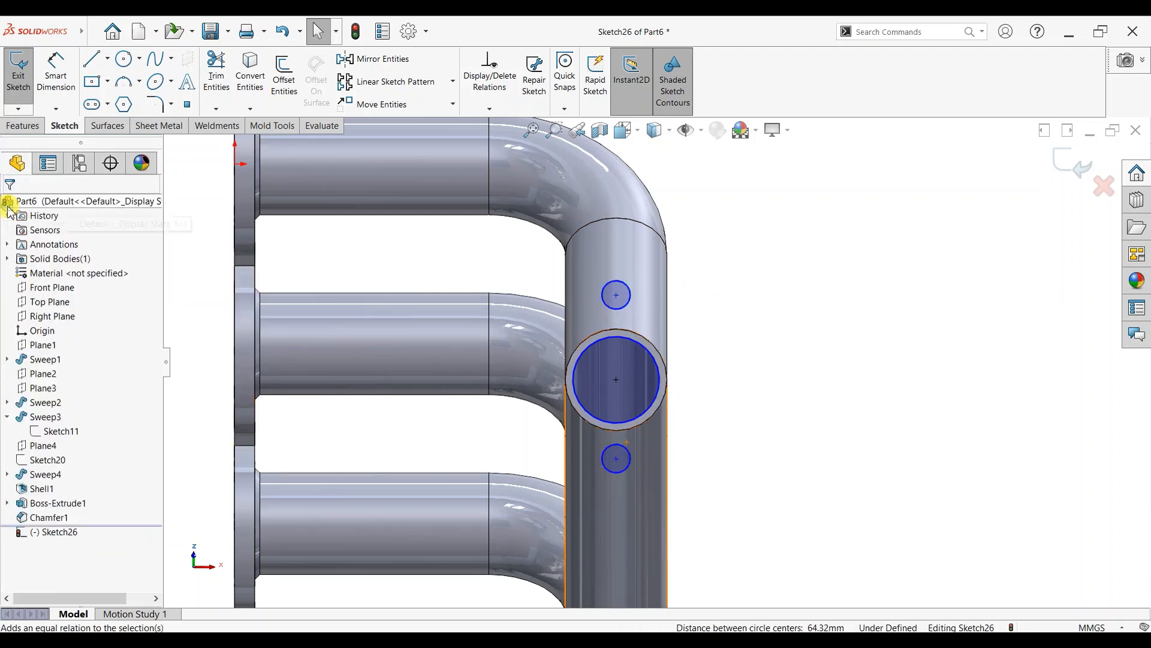
Dimension the distance from the upper small circle's centre to the outlet bore's centre as 40 mm.
left_click(67, 74)
left_click(617, 301)
left_click(616, 379)
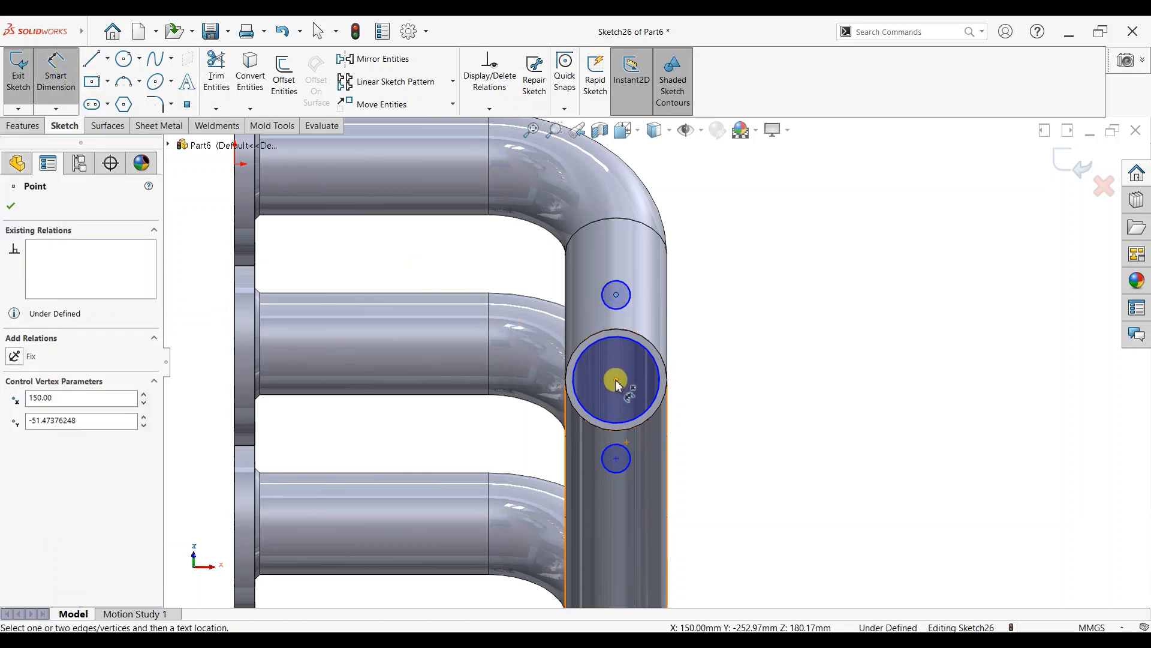
left_click(747, 367)
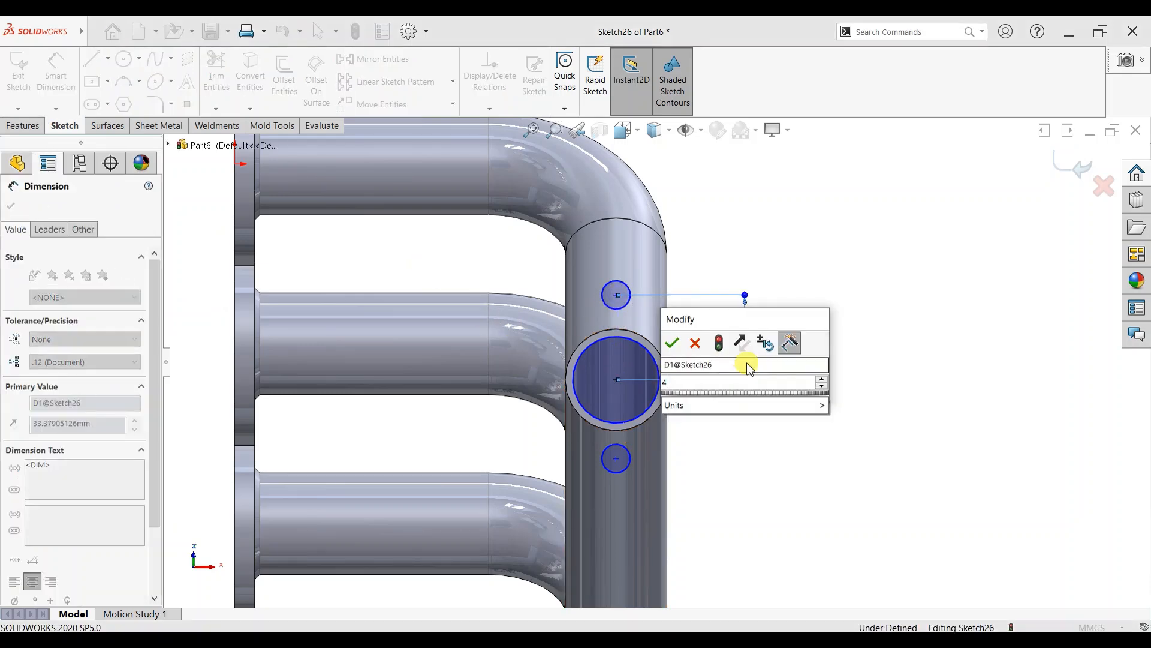
type("40")
key("Return")
Dimension the distance between the lower small circle and the outlet bore circle as 40 mm.
left_click(628, 469)
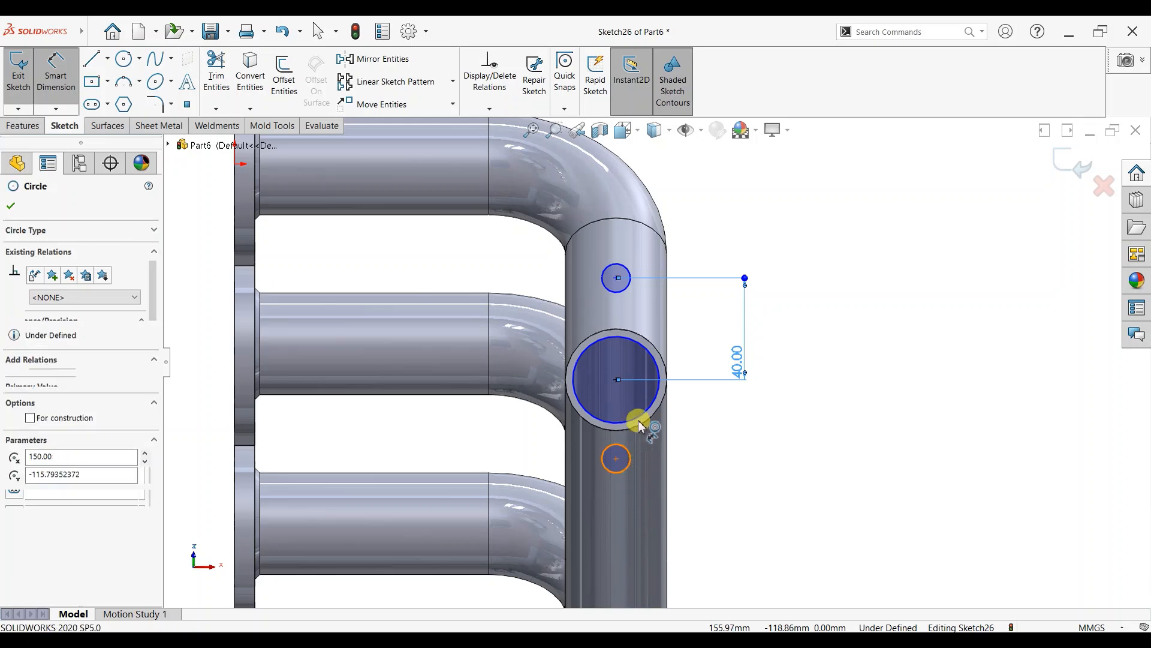
left_click(639, 416)
left_click(760, 436)
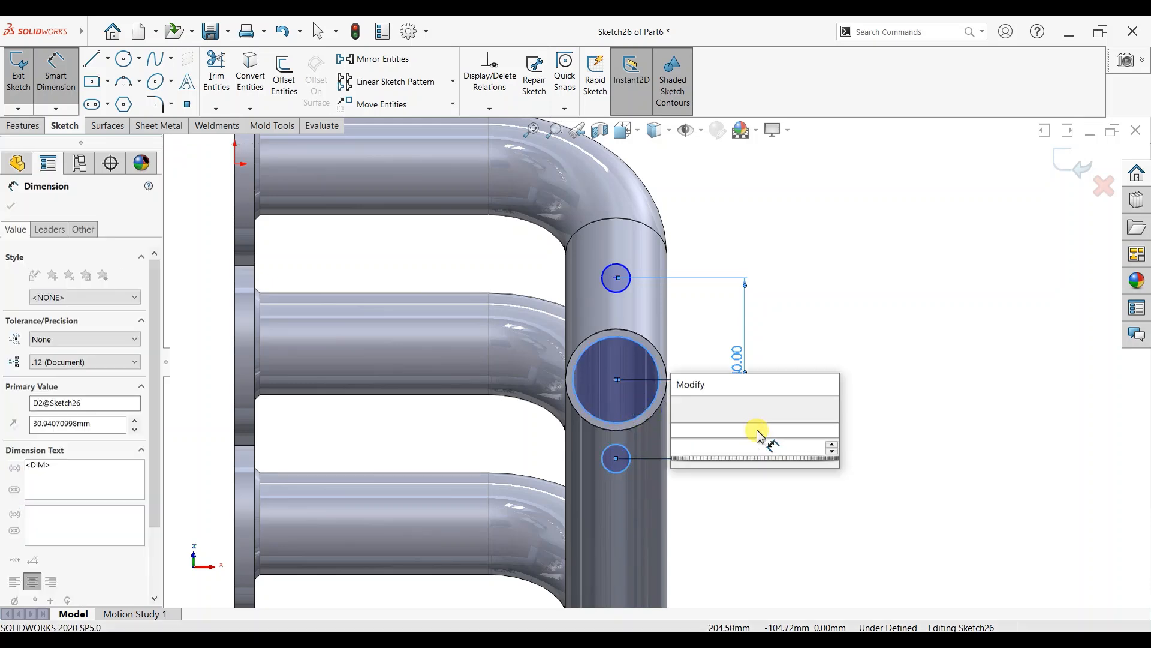
type("40")
key("Return")
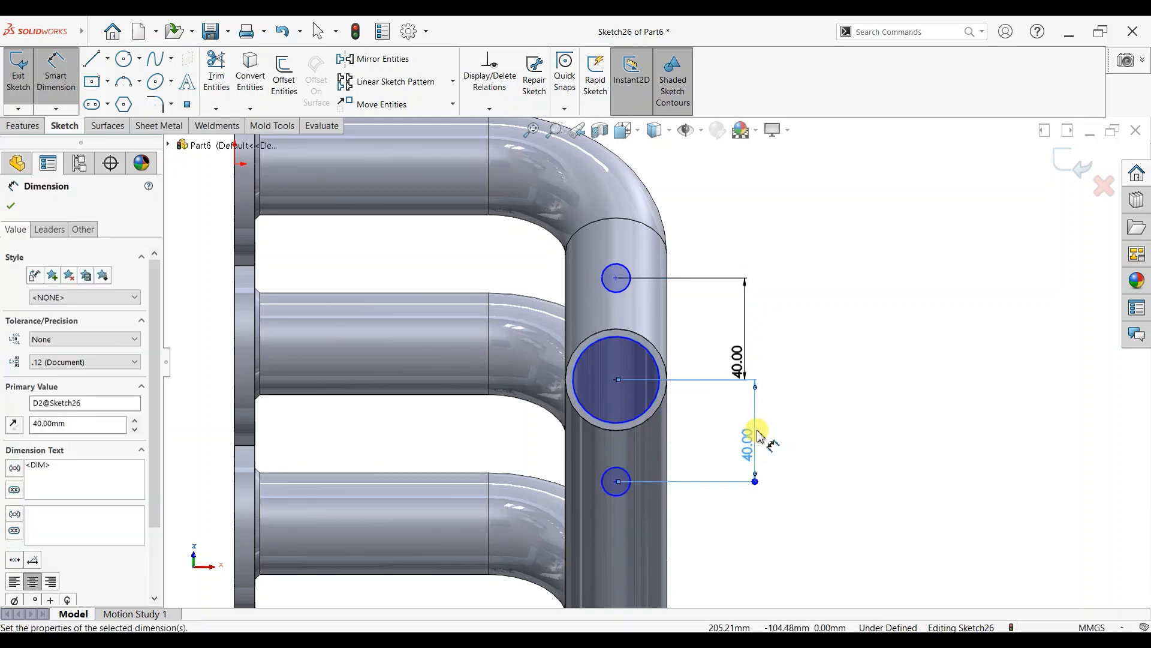
Dimension the upper small circle's diameter as 20 mm.
left_click(625, 271)
left_click(732, 246)
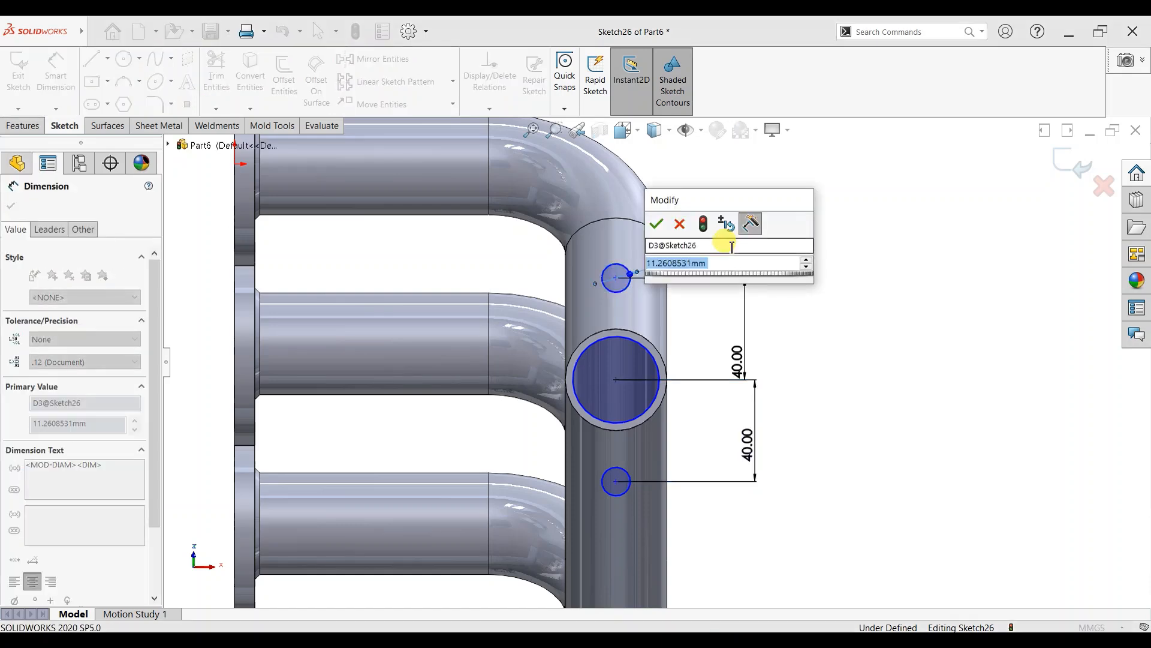
type("20")
key("Return")
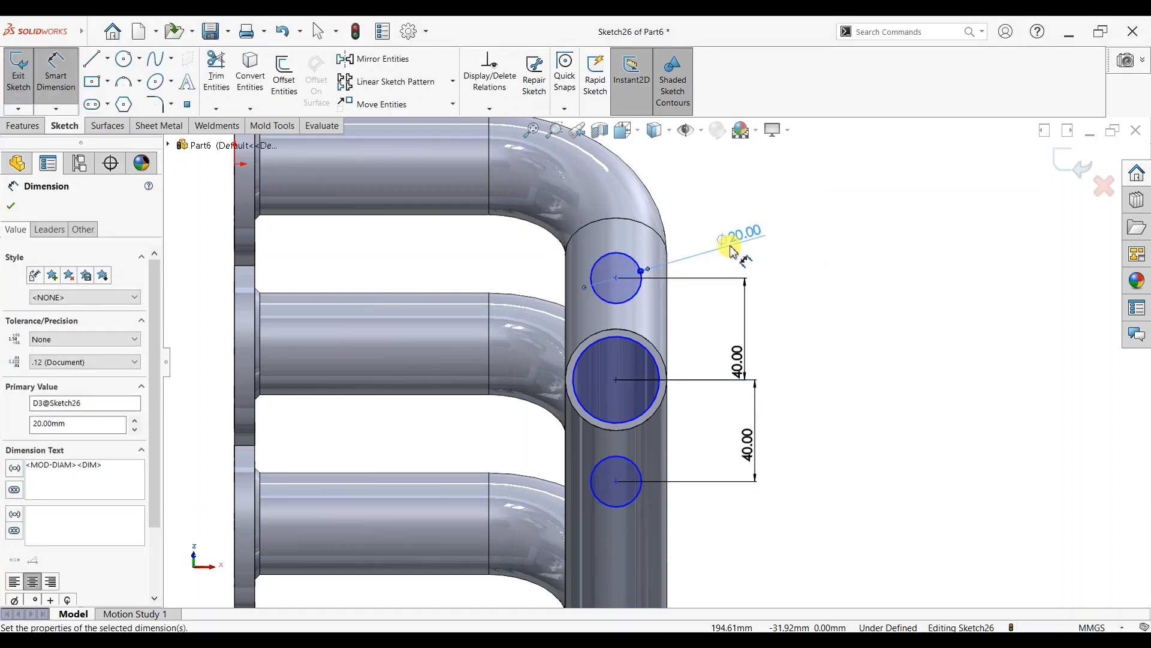
left_click(12, 206)
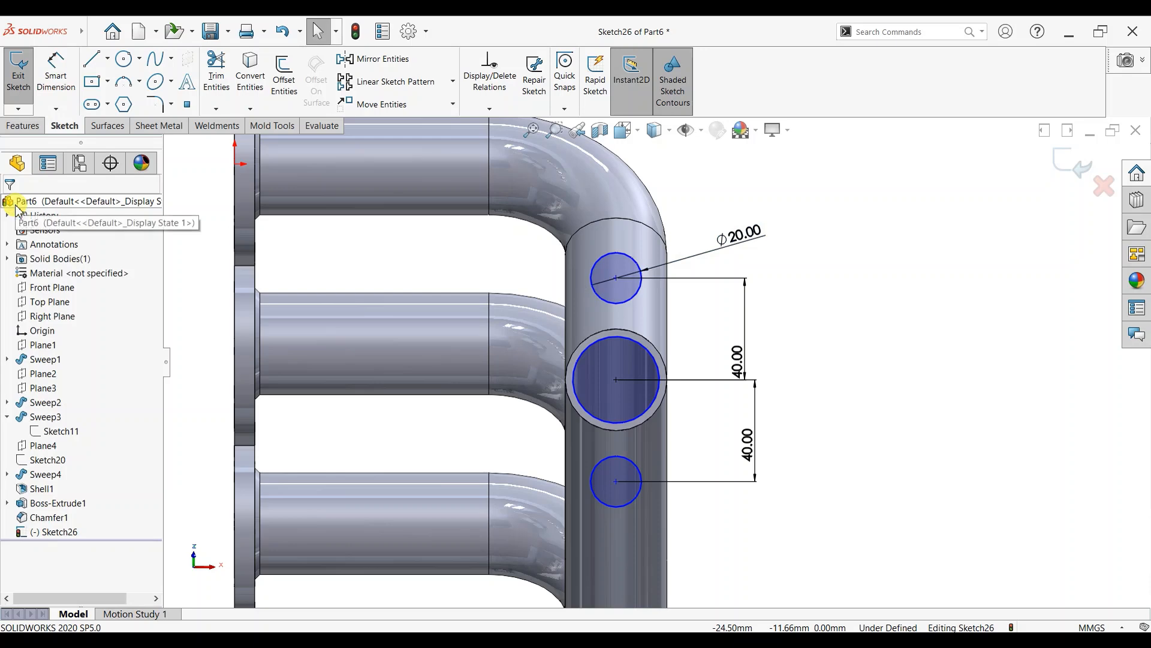
Sketch a circle of 20 mm radius centred on the outlet bore, reaching the pipe's outer edge.
left_click(124, 58)
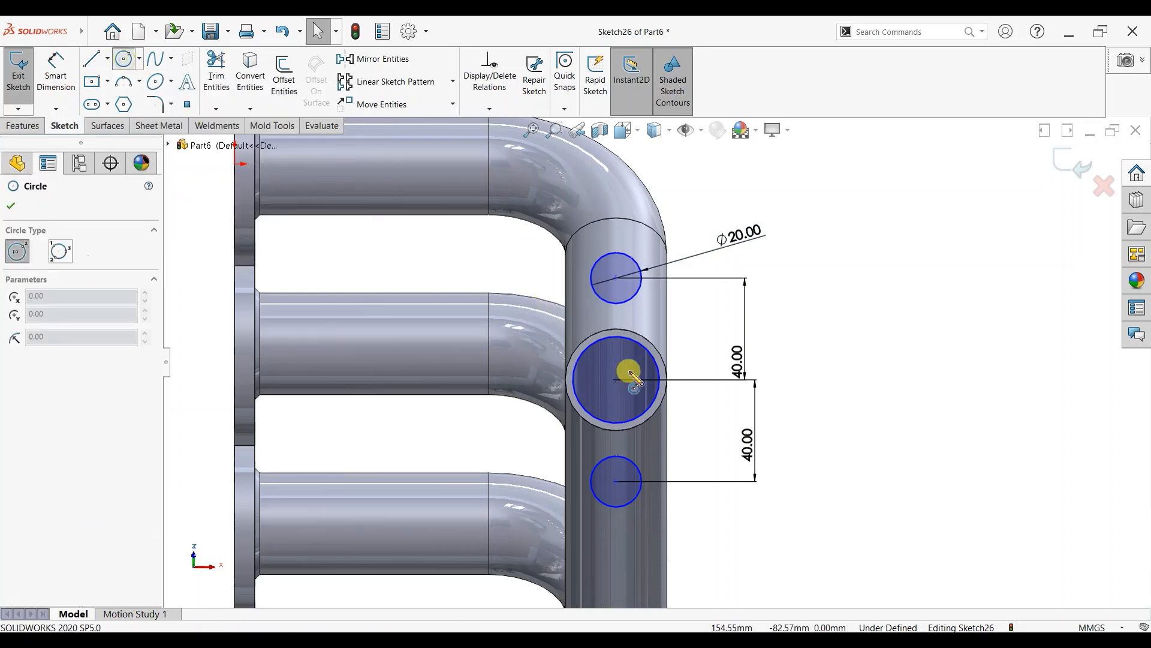
left_click(617, 378)
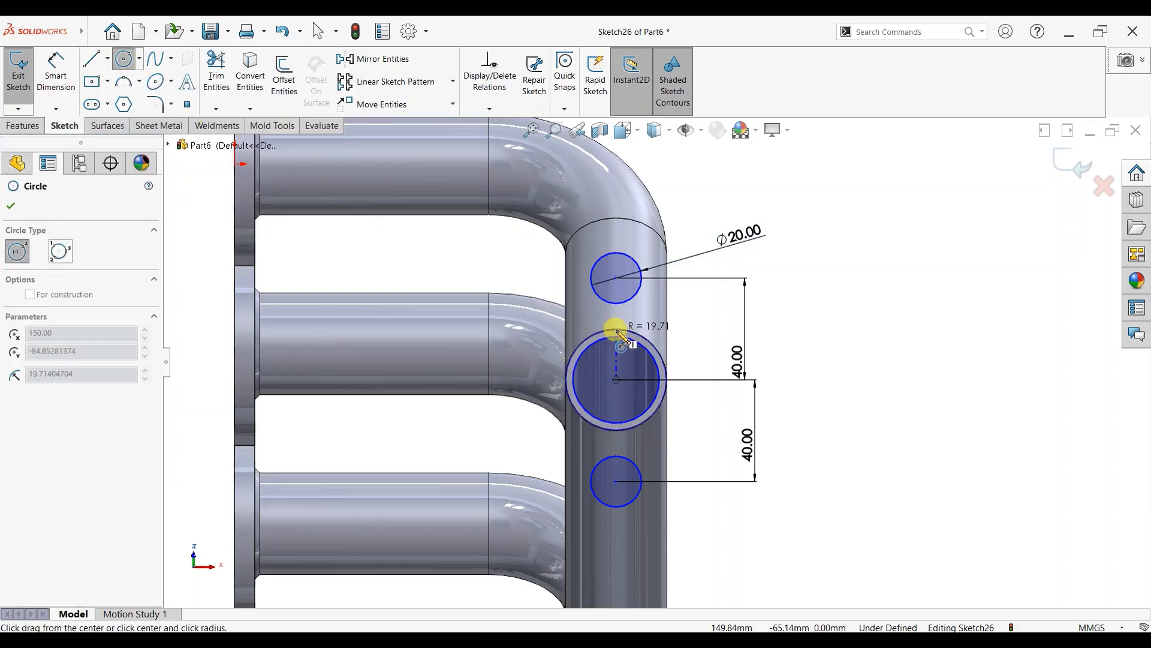
left_click(634, 331)
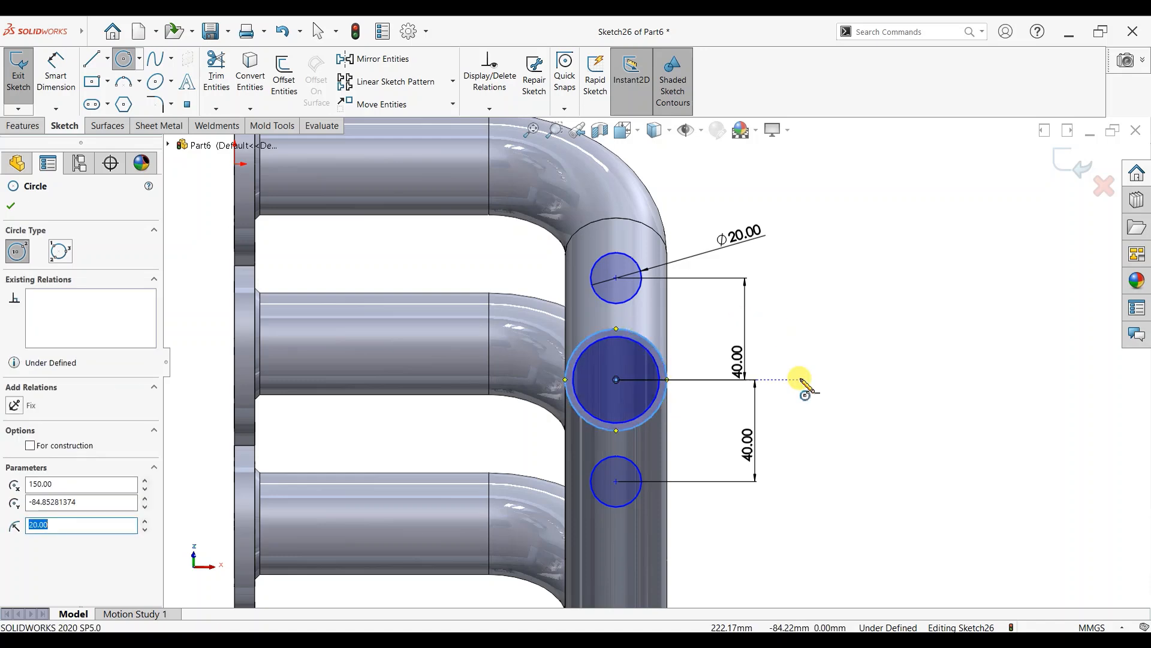
Draw a slanted line joining the left sides of the upper small circle and the 20 mm radius circle, tangent to the small circle.
left_click(91, 59)
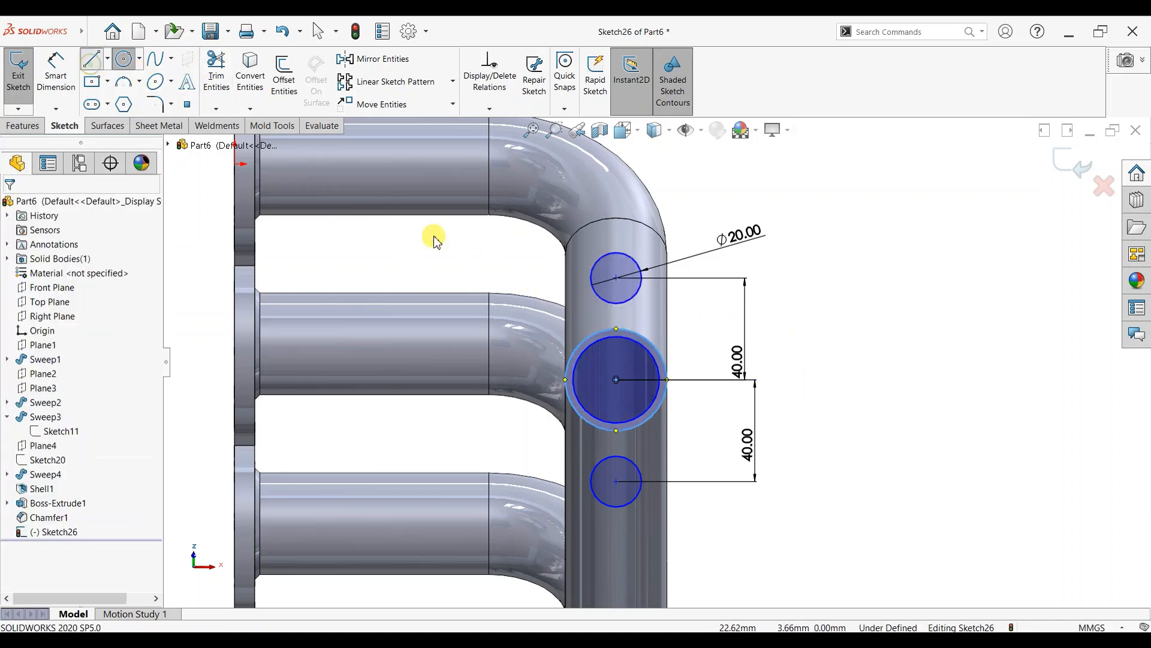
left_click(592, 277)
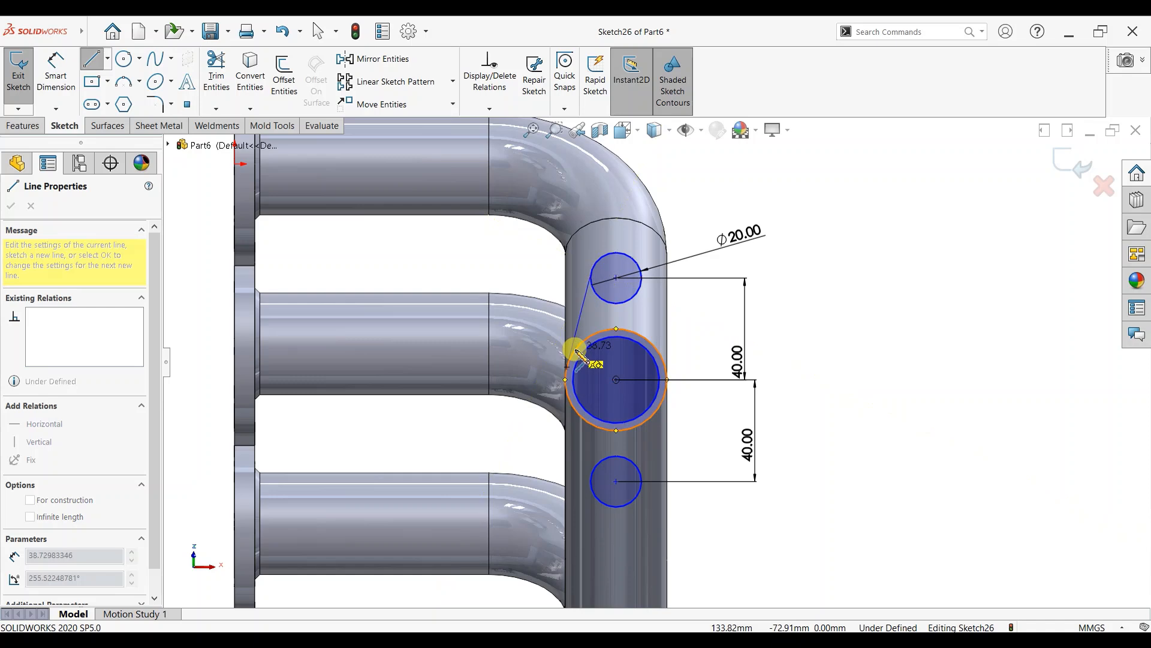
left_click(567, 369)
right_click(531, 376)
left_click(533, 371)
scroll(748, 343, "down", 2)
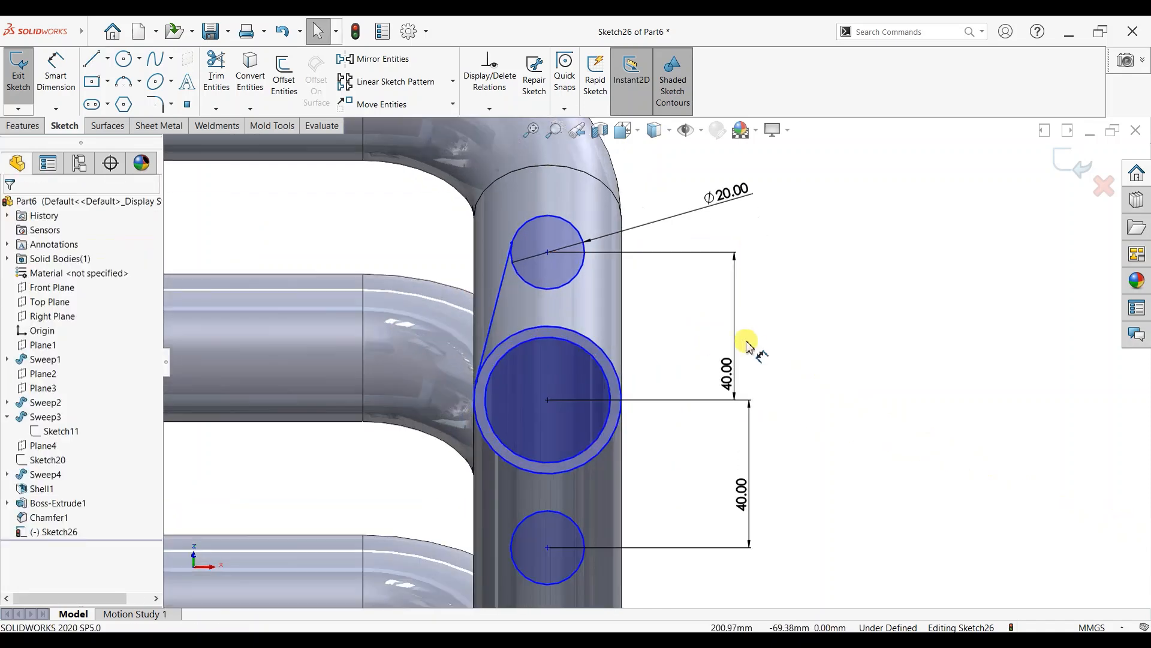
left_click(514, 241)
left_click(519, 237, "ctrl")
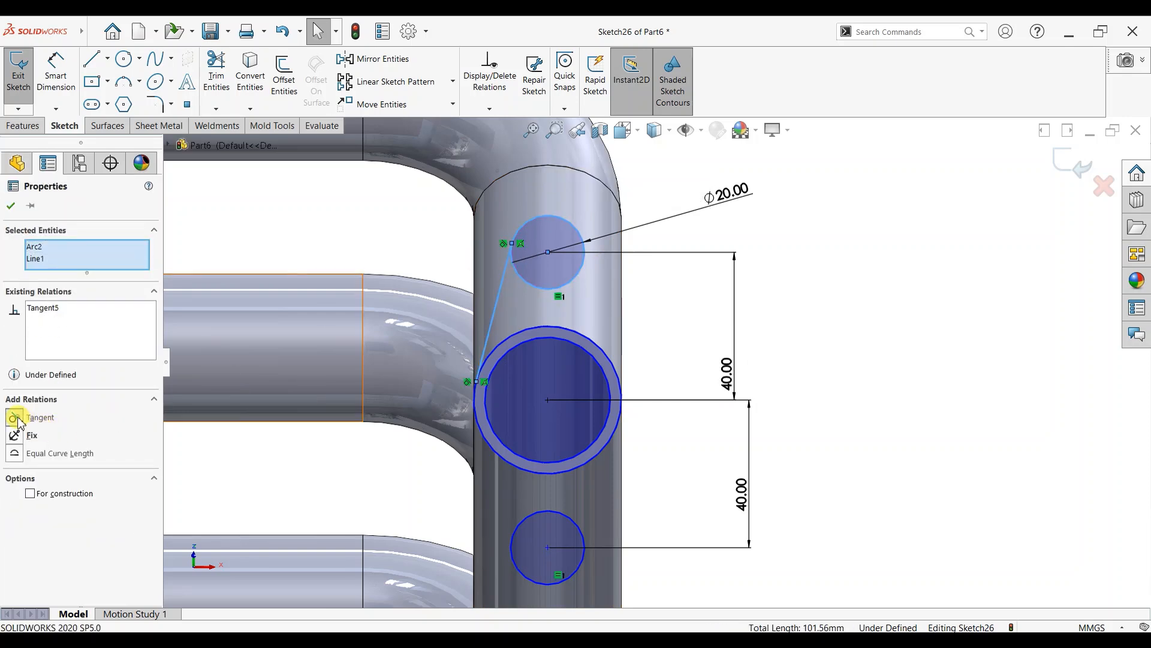
left_click(11, 207)
Draw a vertical centreline from the upper circle's centre to the outlet centre and a horizontal one to the outer circle's left side.
left_click(107, 63)
left_click(105, 90)
left_click(547, 252)
left_click(547, 399)
left_click(475, 399)
key("Escape")
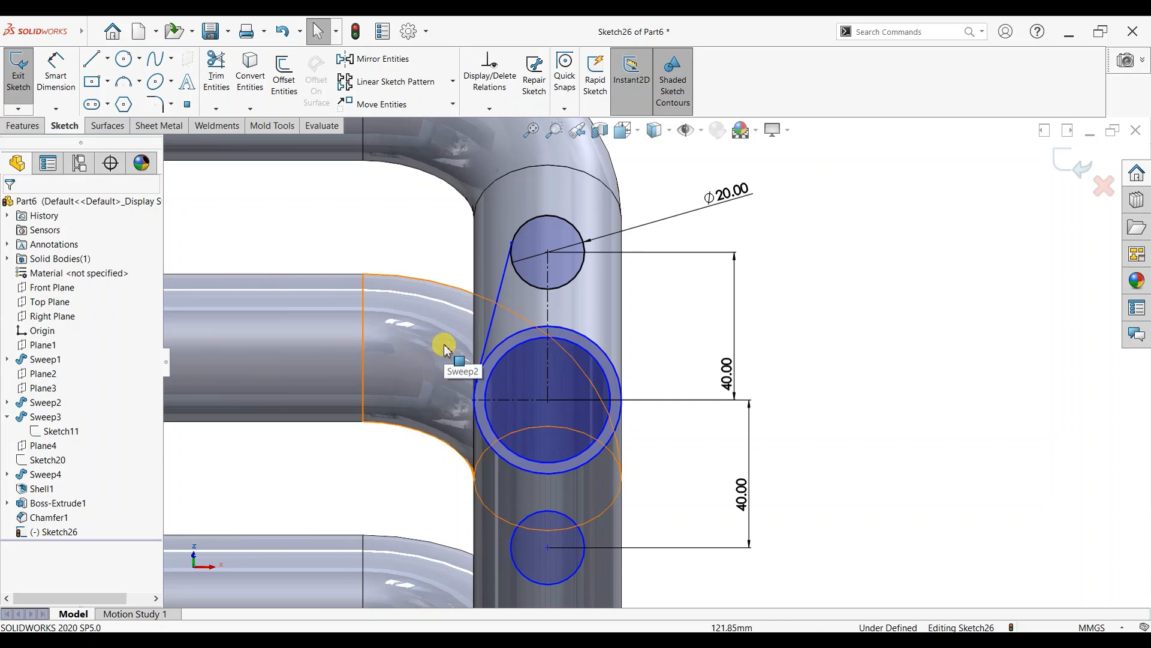
Set the upper small circle's diameter to 15 mm.
left_click(722, 199)
double_click(723, 200)
type("15")
key("Return")
Make the outer sketch circle around the outlet bore coradial with the pipe's outer circular edge.
scroll(552, 380, "down", 5)
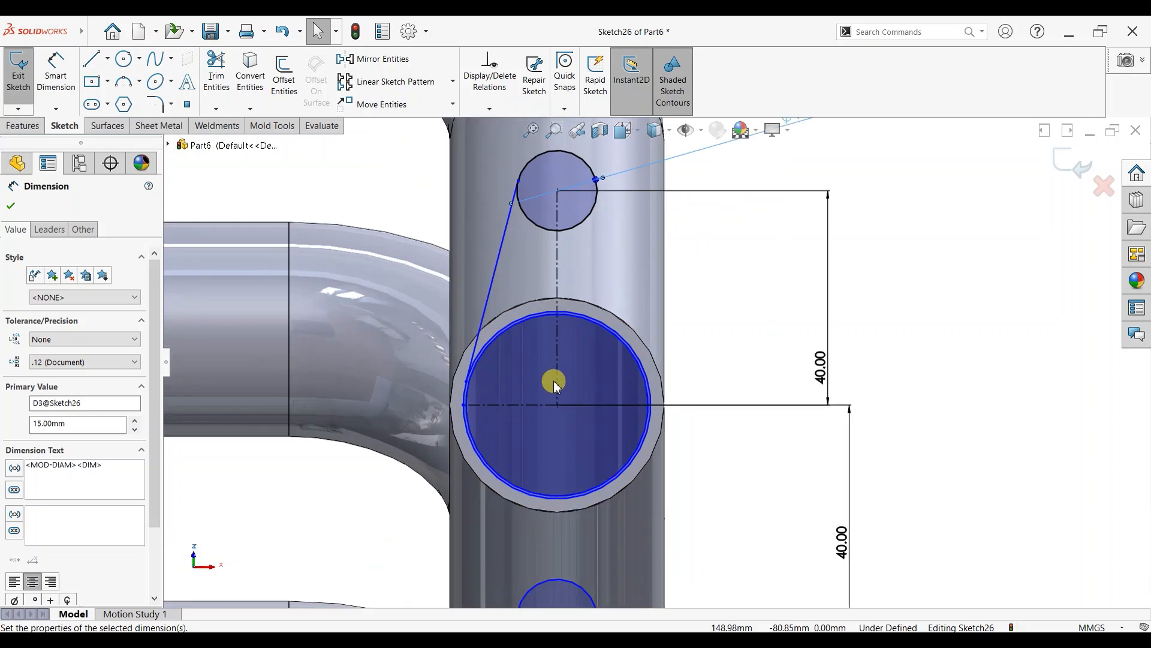
scroll(484, 412, "down", 3)
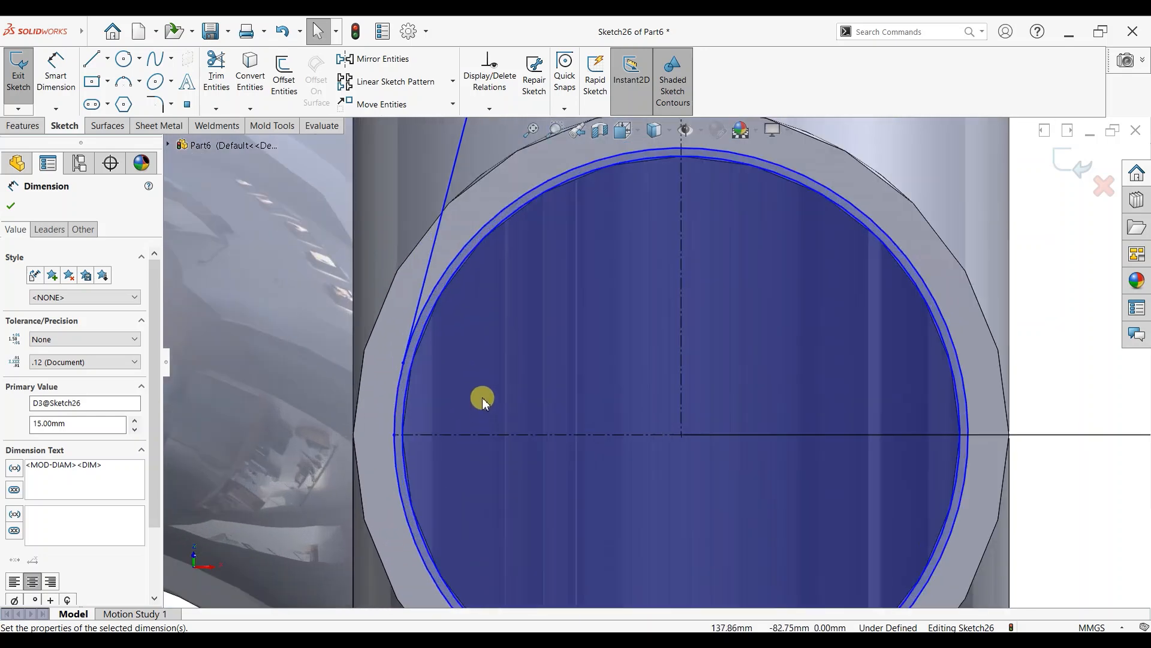
key("Escape")
left_click(479, 225)
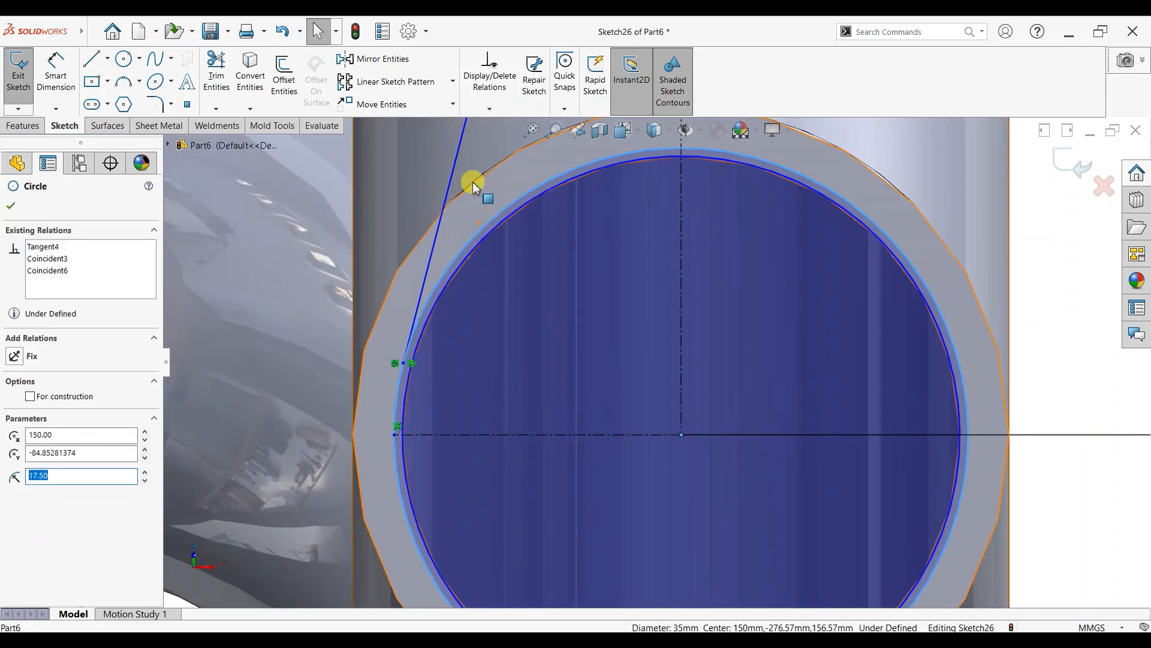
key("Escape")
left_click(402, 270, "ctrl")
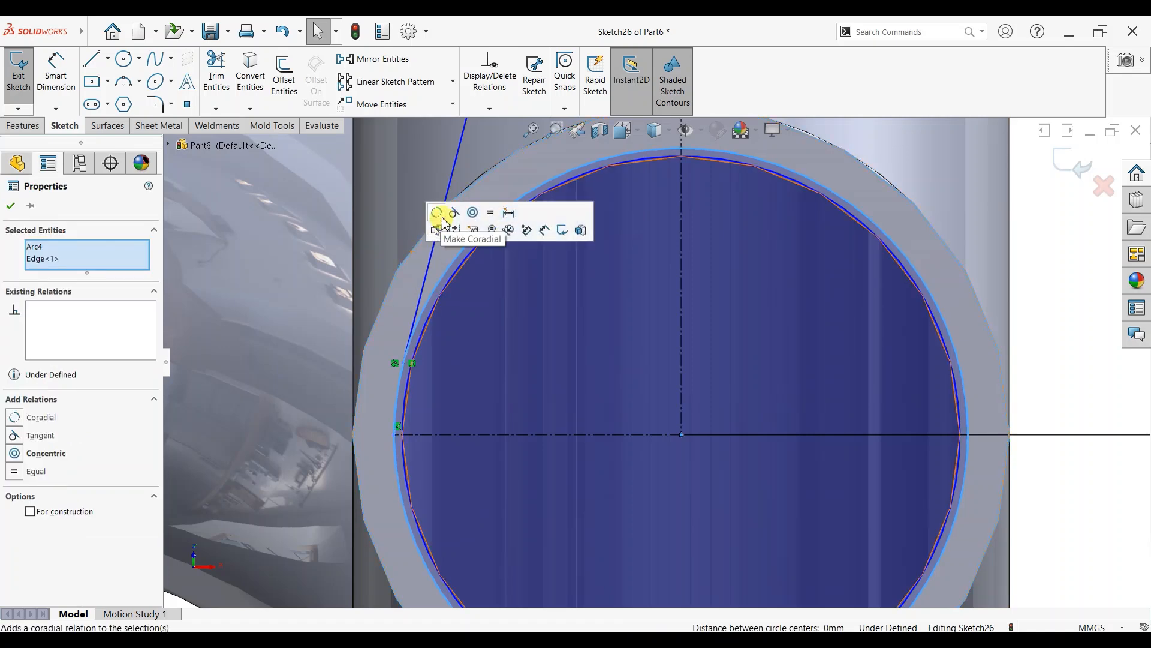
left_click(437, 213)
scroll(894, 336, "up", 6)
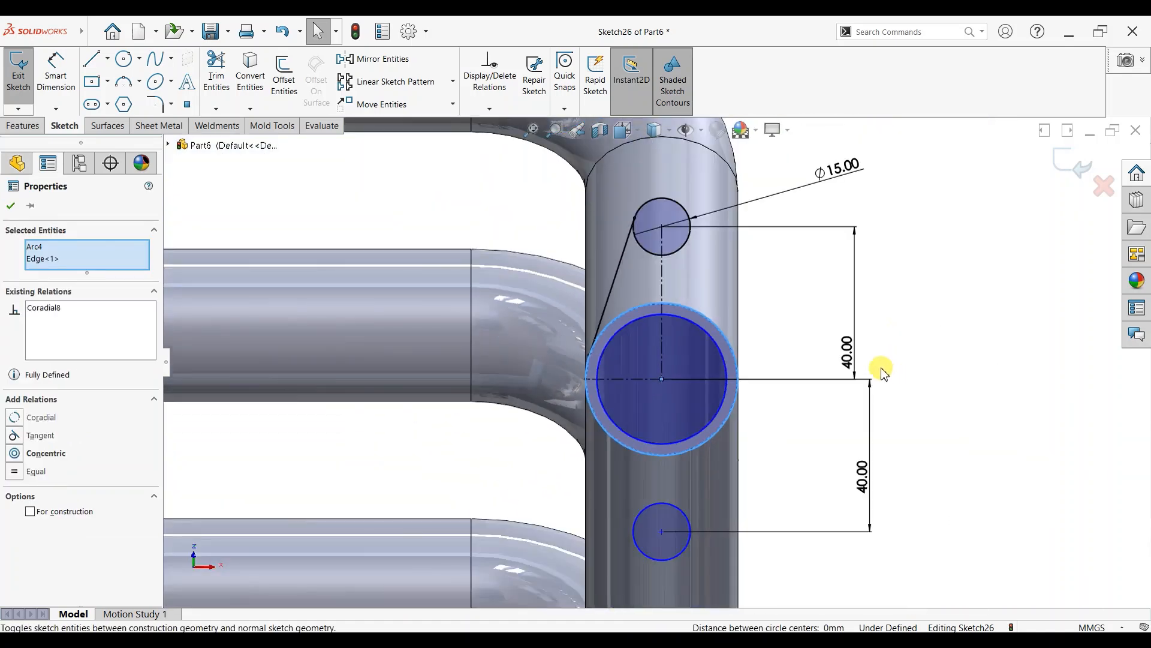
left_click(24, 202)
Mirror the slanted tangent line about the vertical centreline, keeping the original.
left_click(373, 59)
left_click(623, 252)
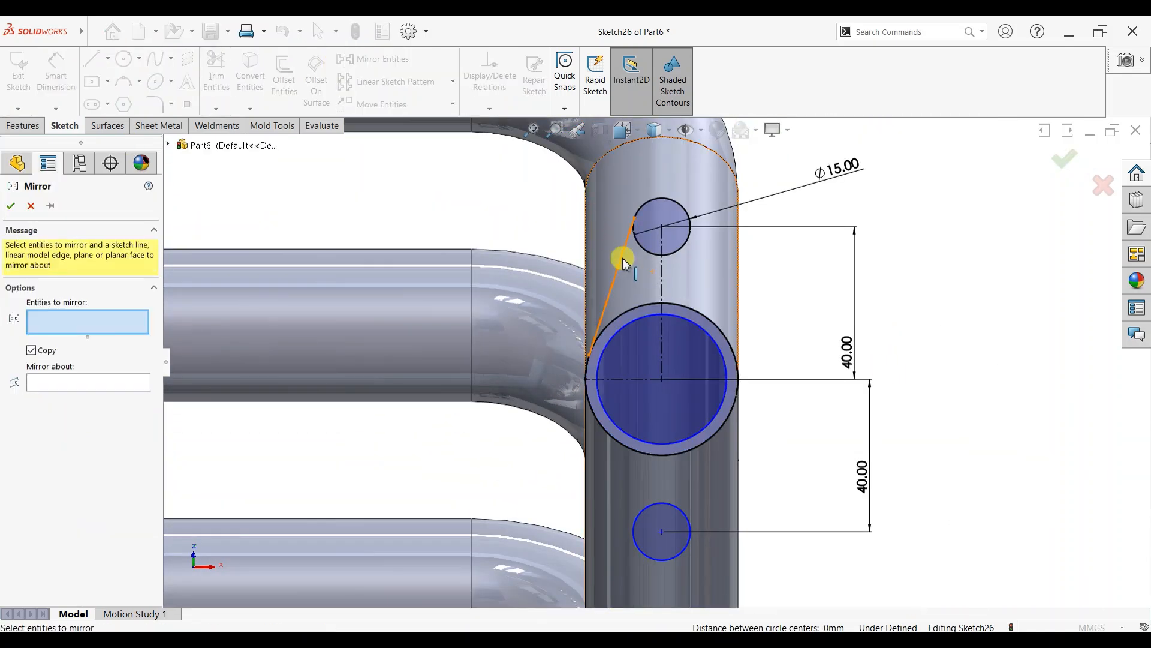
left_click(50, 385)
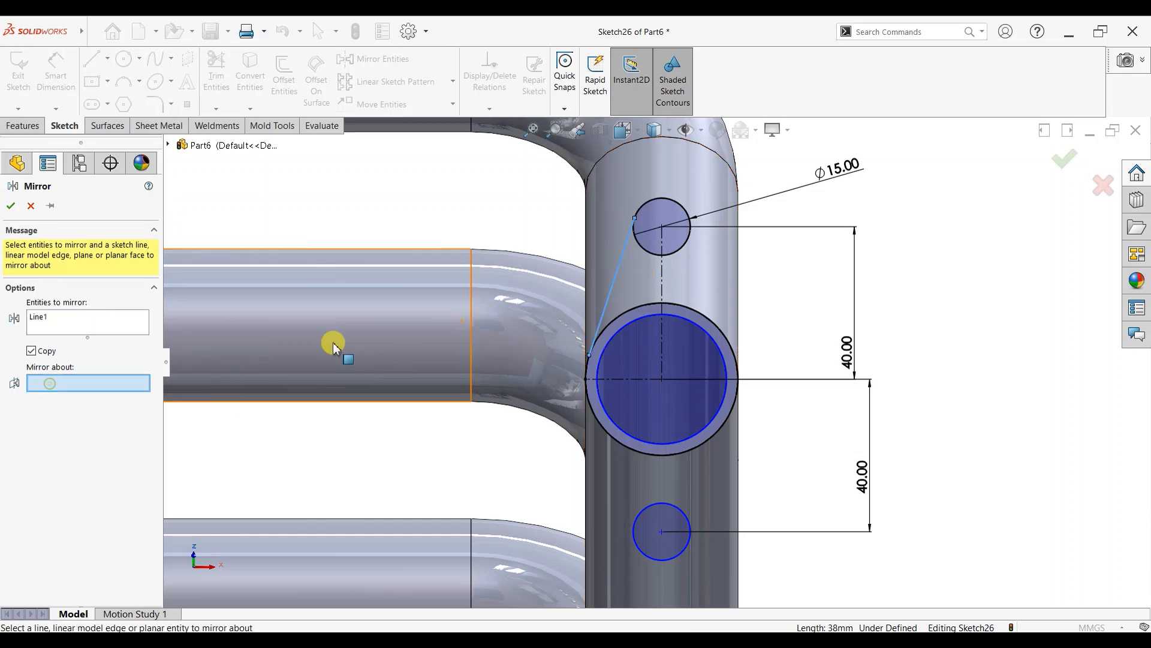
left_click(662, 280)
left_click(10, 206)
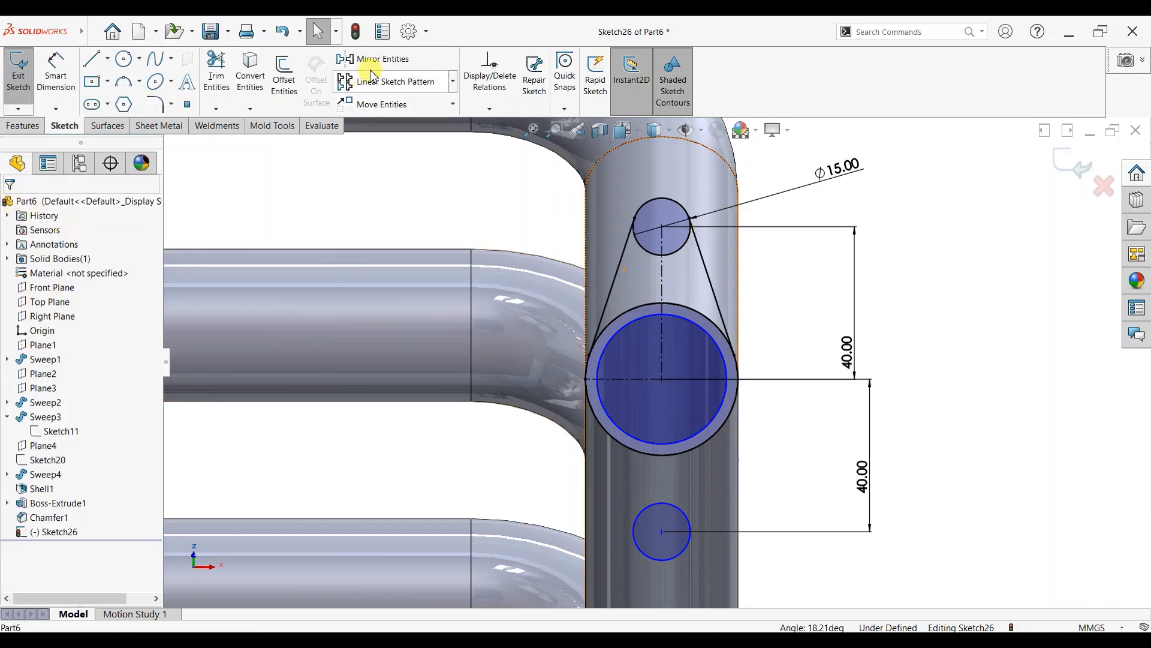
Mirror both slanted lines about the horizontal centreline to join the lower small circle with the outlet circle.
left_click(373, 58)
left_click(624, 250)
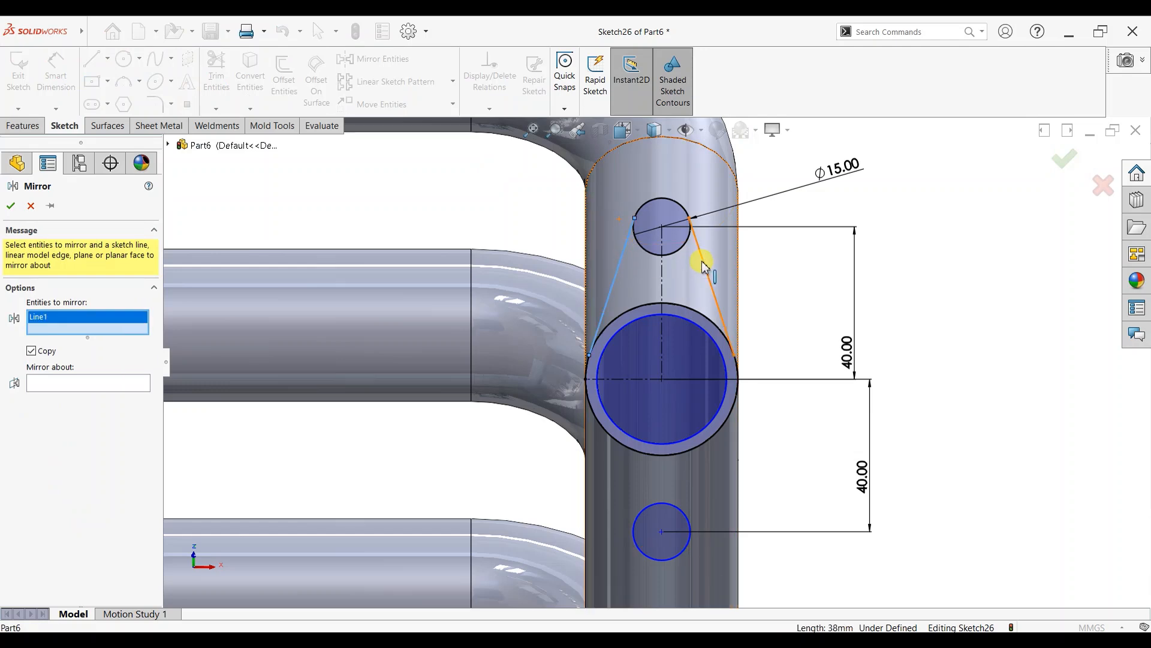
left_click(705, 268)
left_click(108, 394)
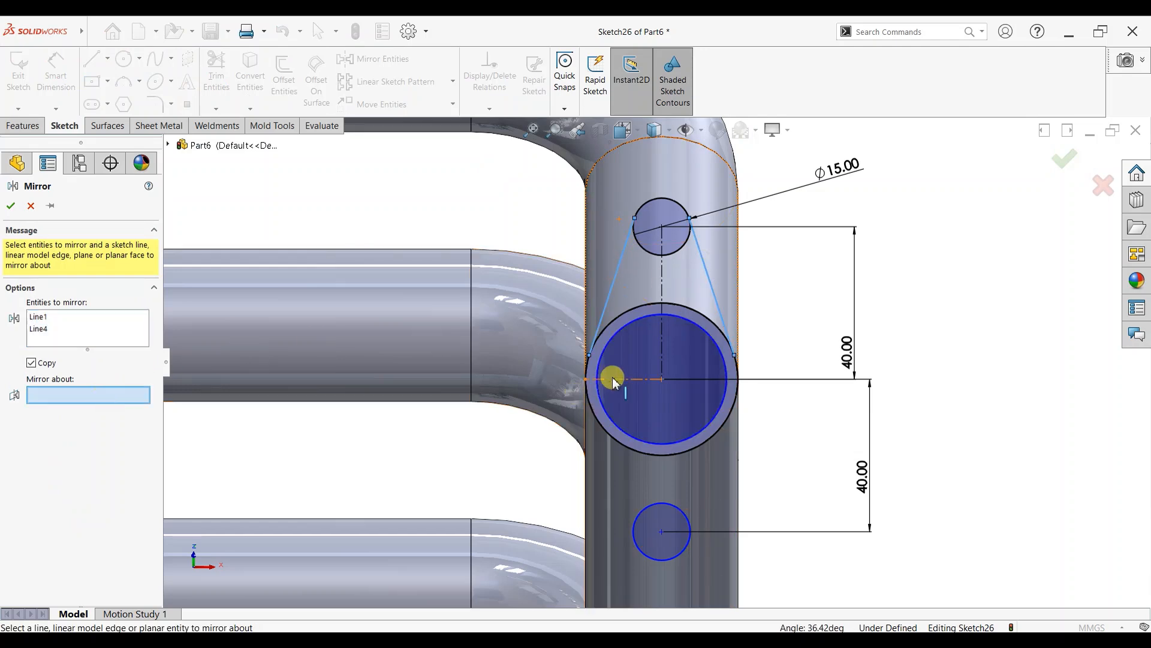
left_click(613, 379)
left_click(11, 205)
left_click(22, 125)
left_click(37, 80)
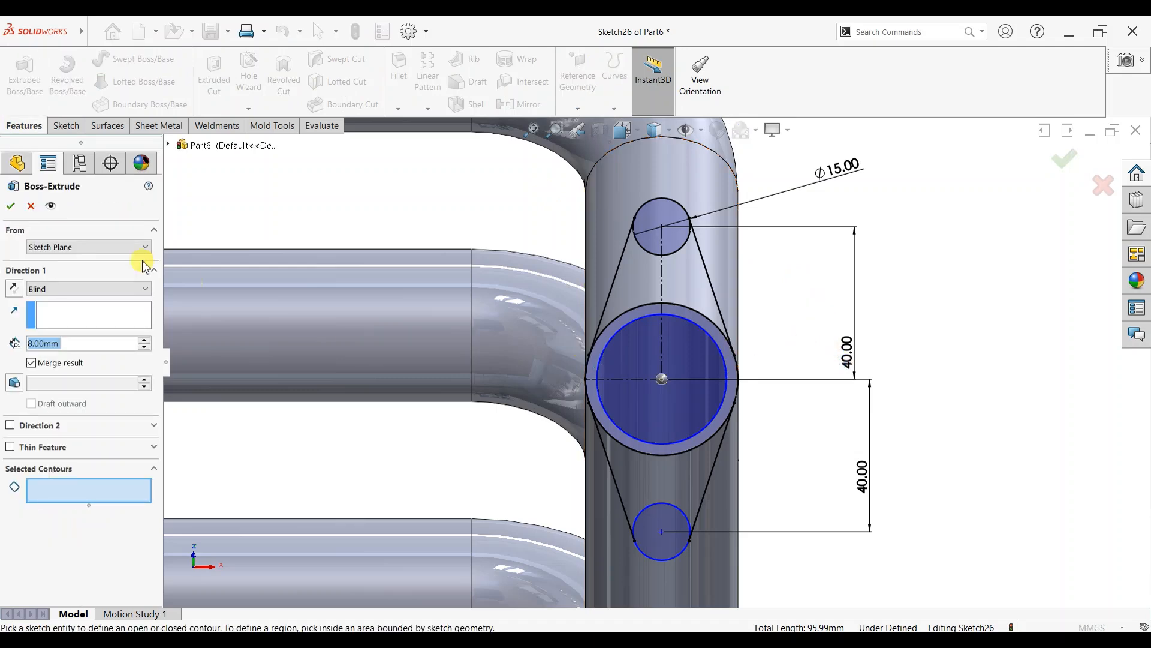
left_click(30, 206)
scroll(812, 280, "down", 1)
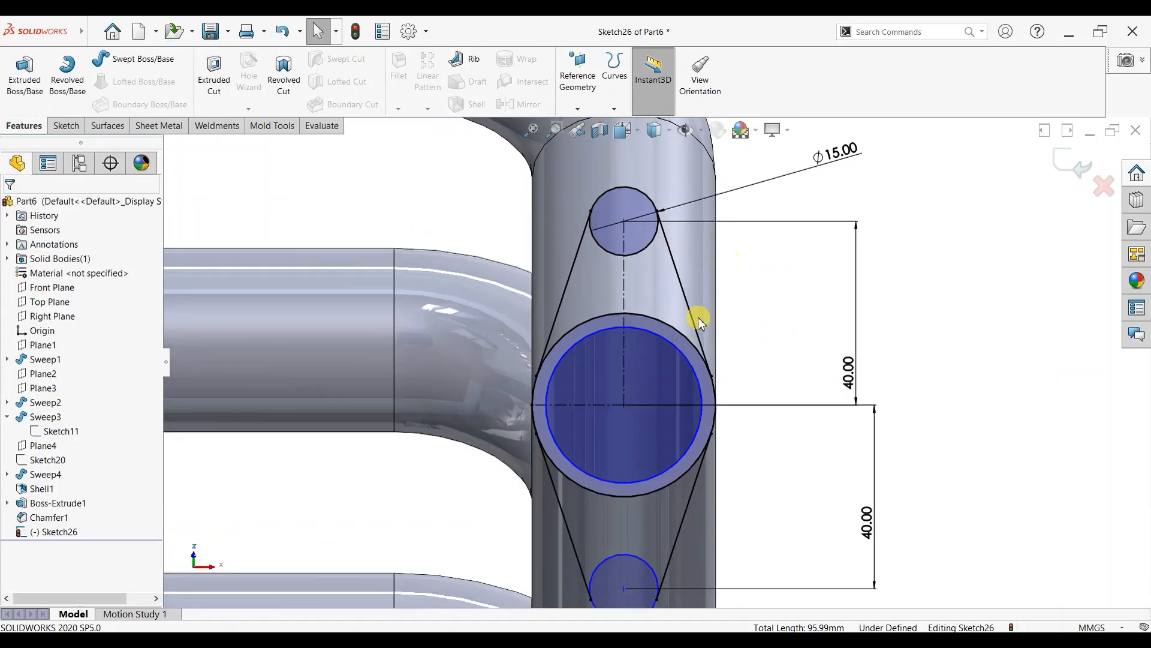
Sketch bolt-hole circles concentric with the two small end circles, about 2.5 mm radius in the upper and about 3.4 mm in the lower.
left_click(65, 127)
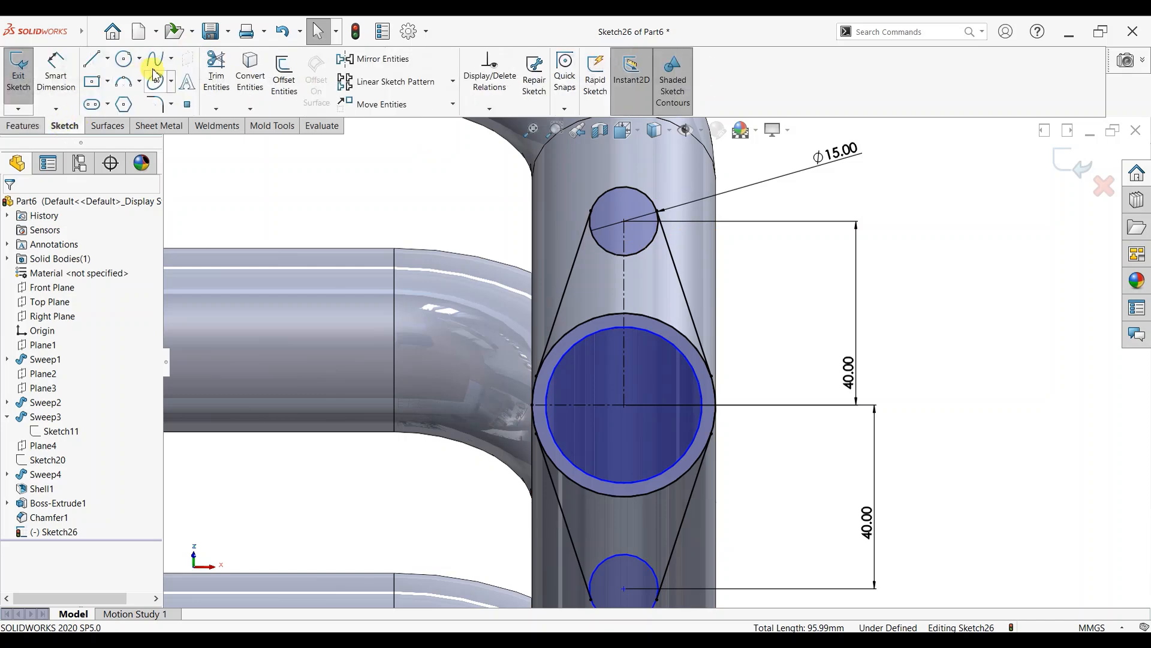
left_click(623, 221)
left_click(627, 233)
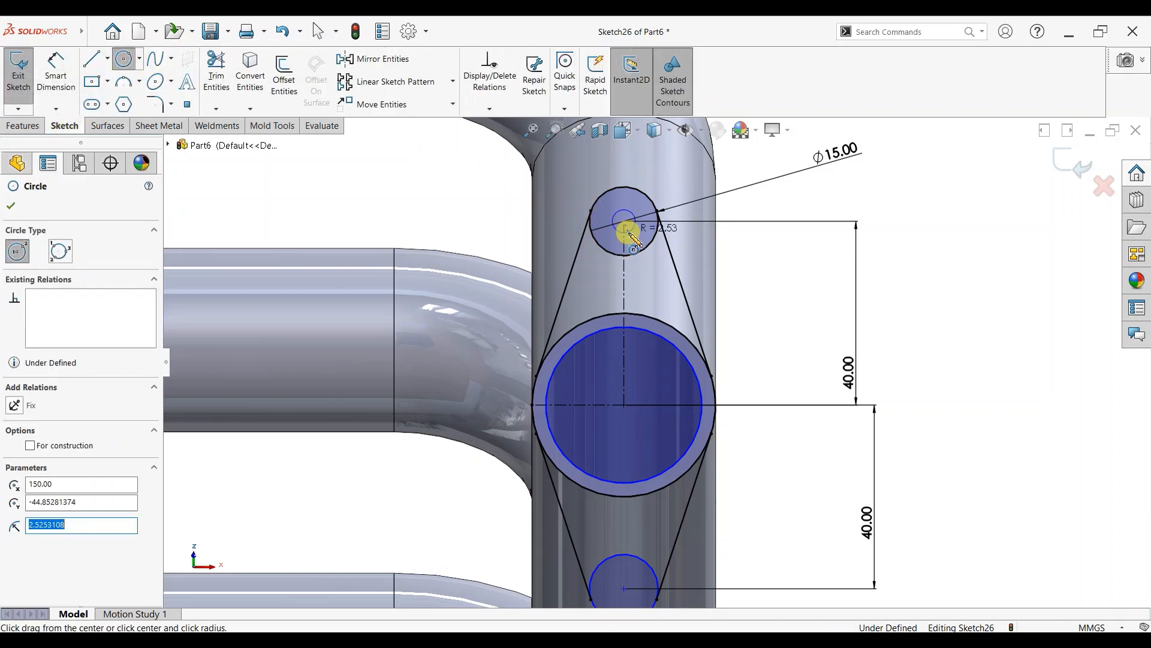
scroll(659, 360, "up", 1)
left_click(629, 551)
left_click(631, 563)
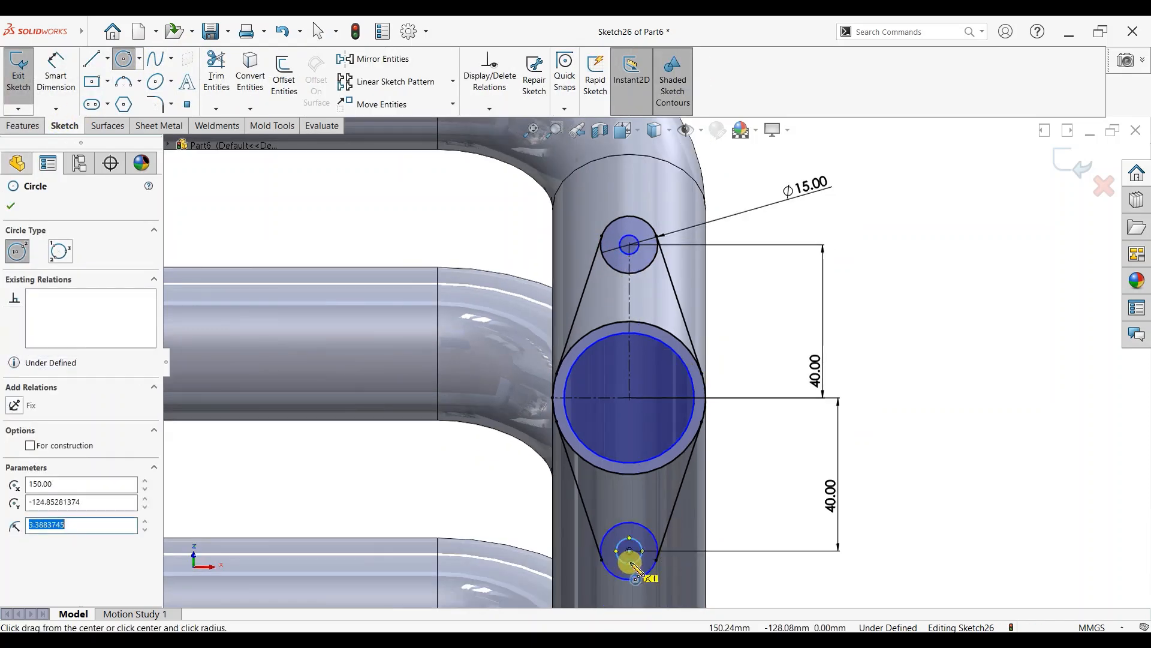
key("Escape")
Make the two bolt-hole circles equal and dimension the upper one's diameter as 8.5 mm.
left_click(640, 542)
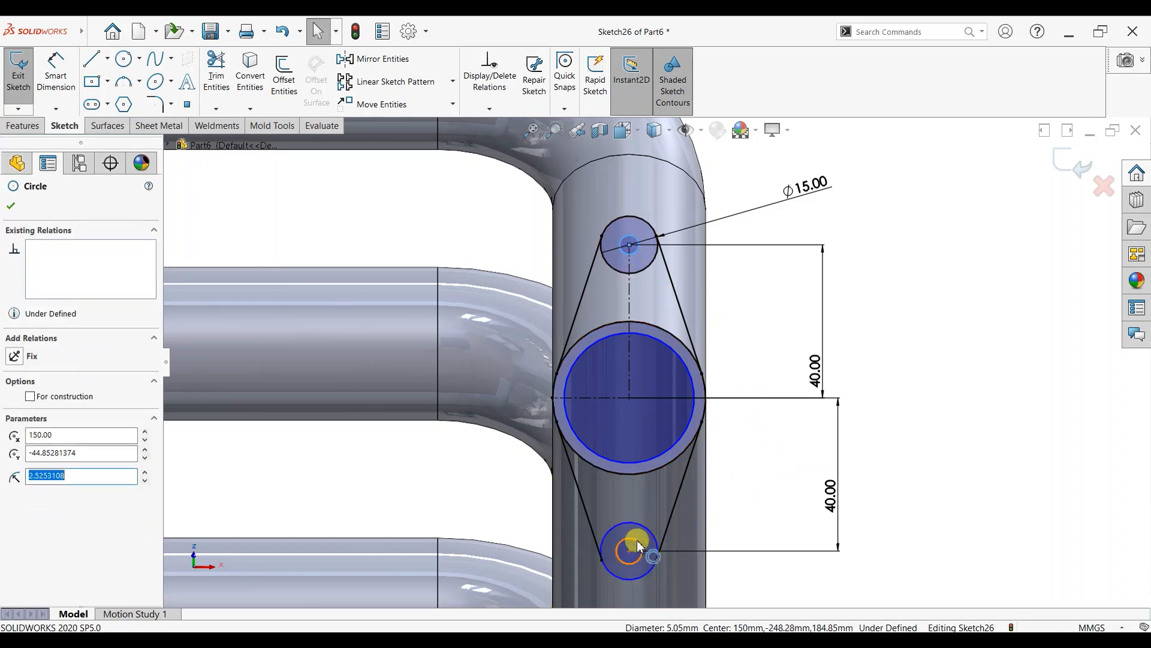
left_click(53, 76)
left_click(627, 240)
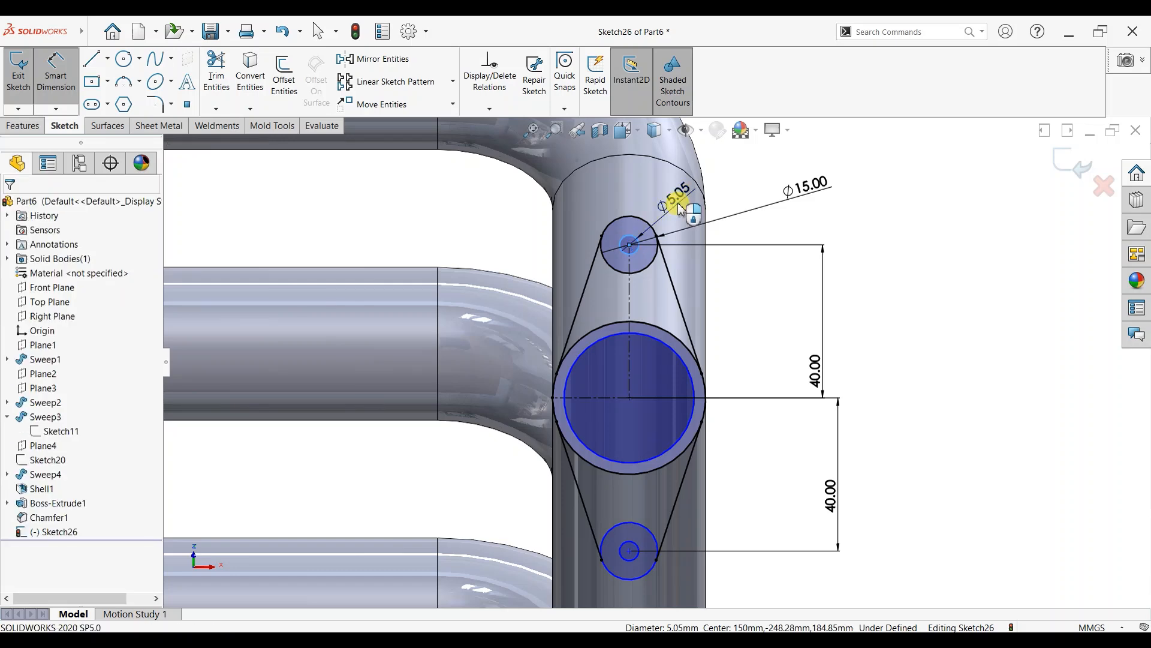
left_click(678, 205)
type("8.5")
key("Return")
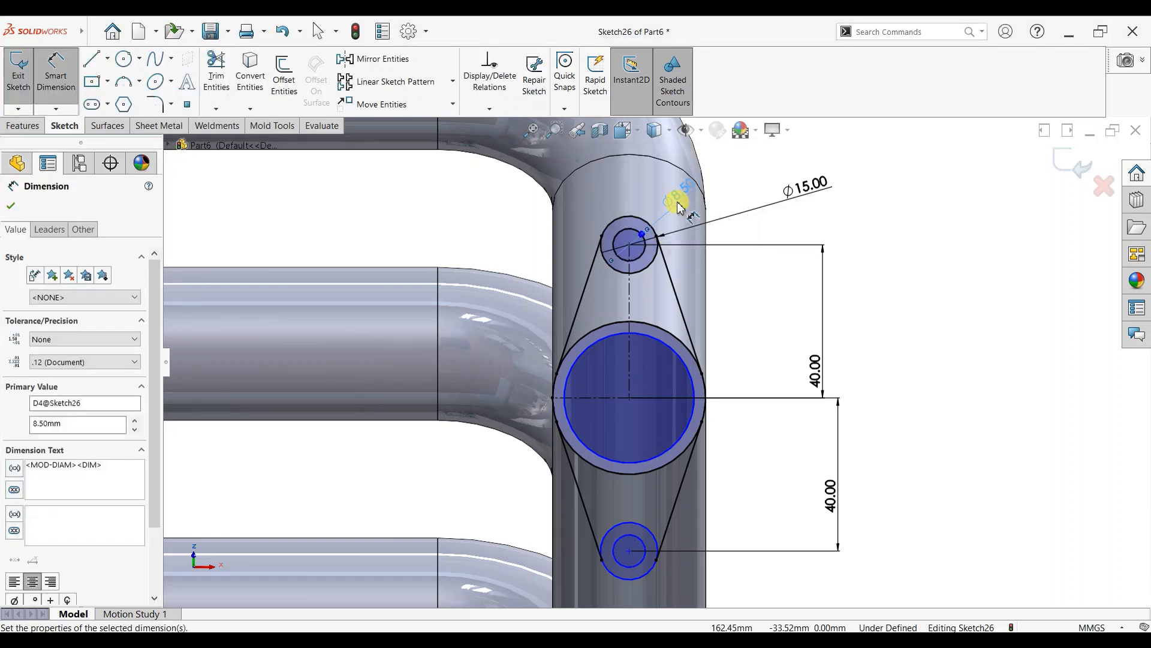
left_click(12, 207)
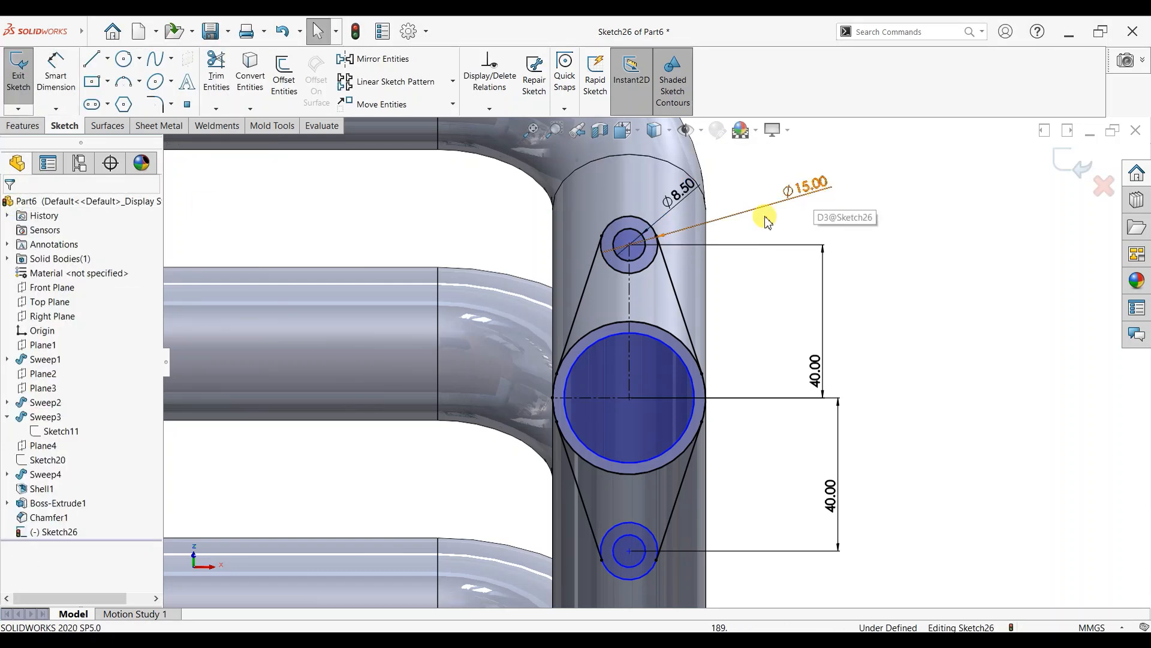
Trim away the inner arcs of the upper and lower end circles between the slanted lines.
left_click(216, 75)
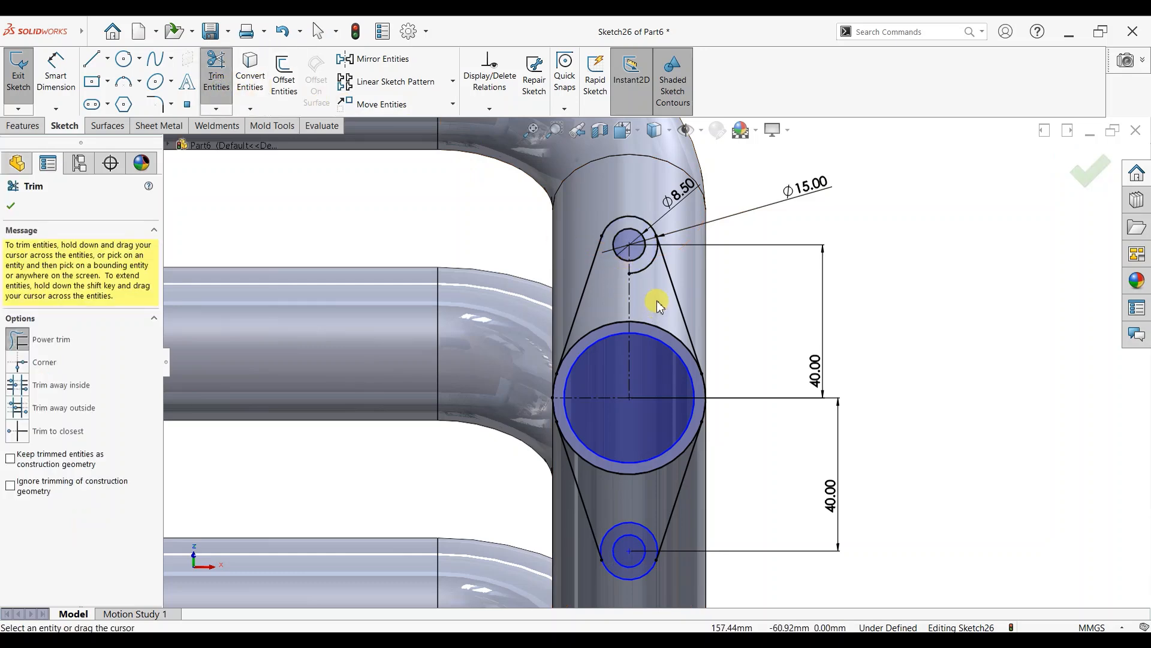
left_click(644, 525)
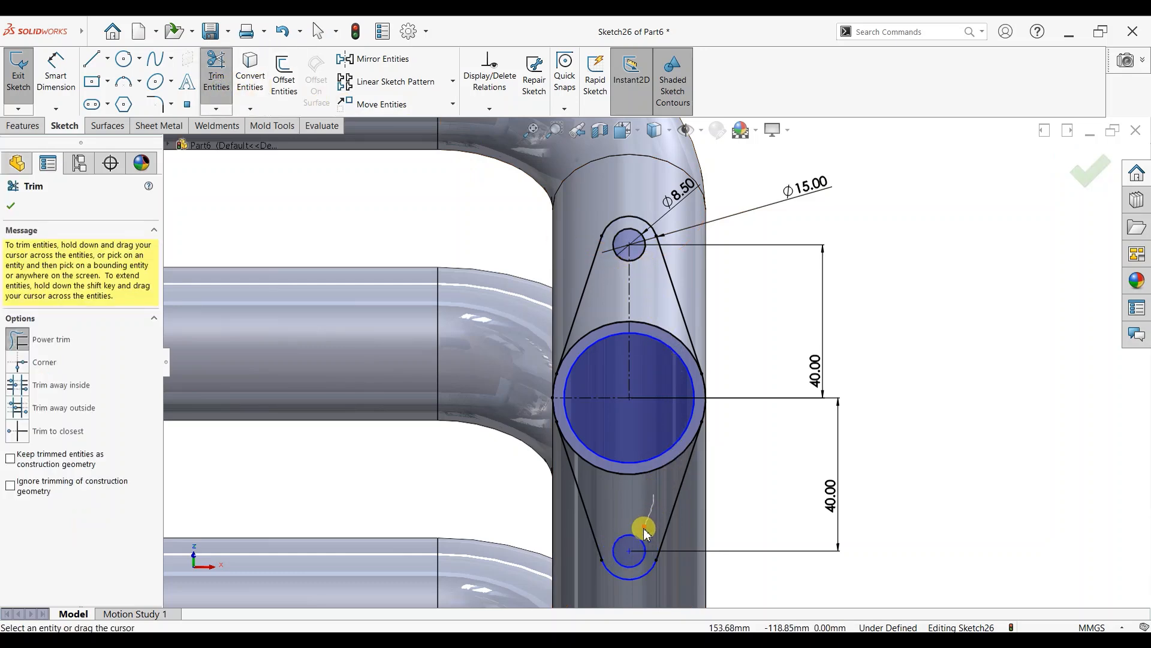
left_click(11, 206)
Extrude the upper and lower ear regions of the outlet flange sketch 8 mm in the reversed direction.
left_click(21, 127)
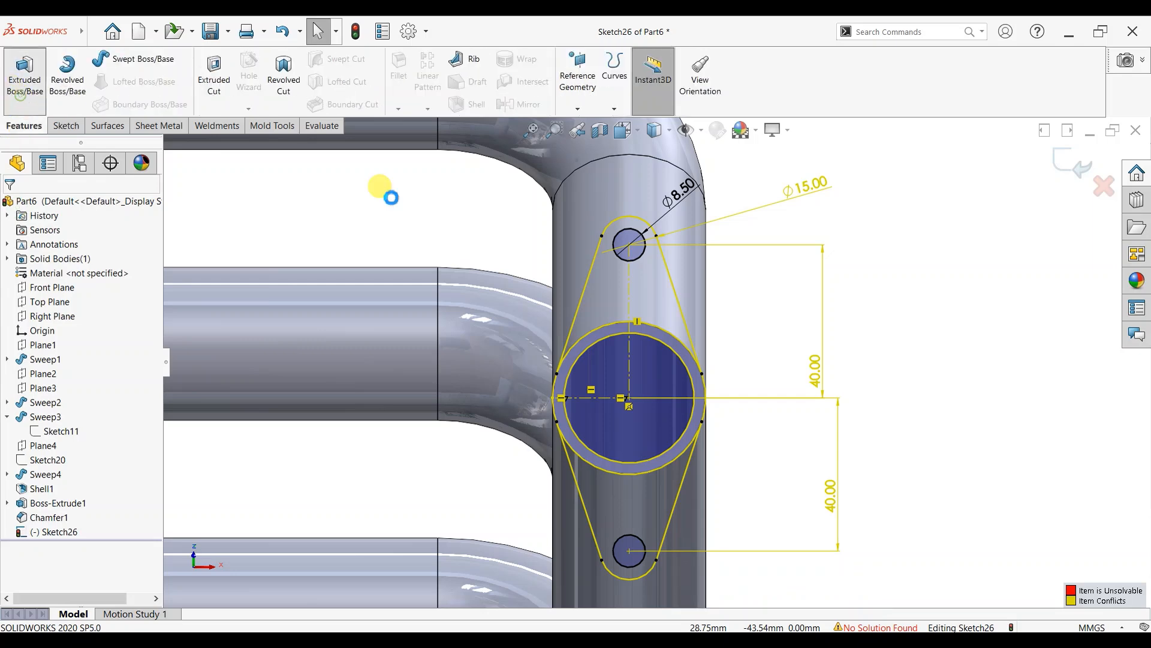
left_click(660, 288)
left_click(634, 500)
mouse_move(874, 403)
middle_mouse_down()
mouse_move(694, 398)
mouse_move(367, 429)
mouse_move(396, 389)
mouse_move(381, 268)
mouse_move(334, 462)
middle_mouse_up()
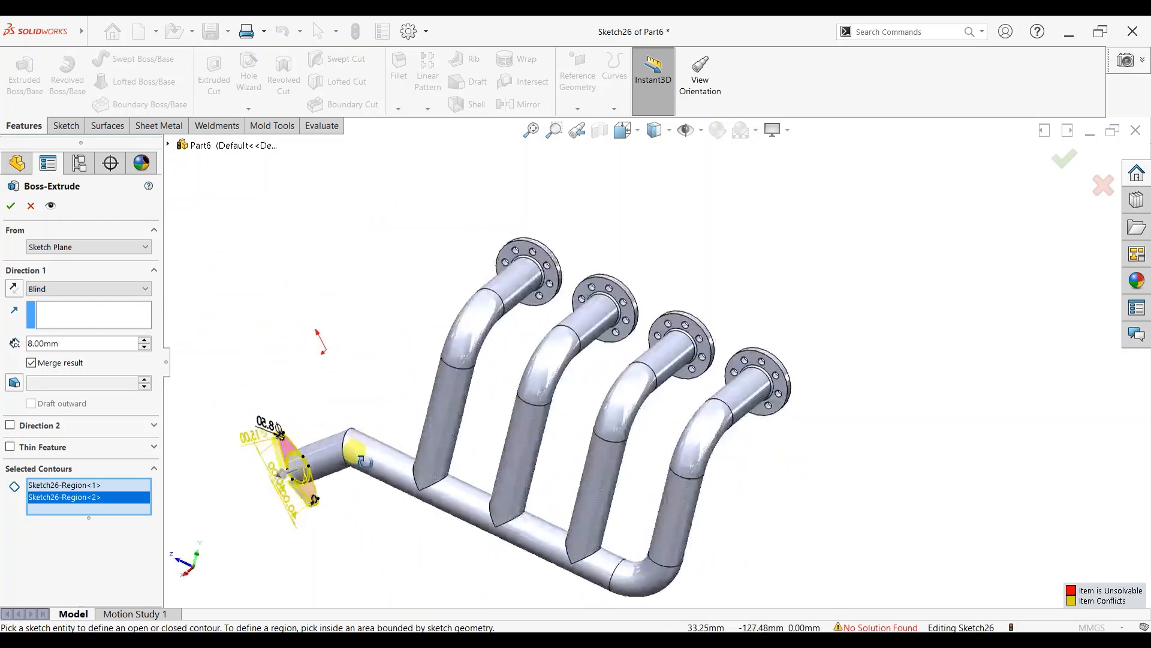
scroll(333, 465, "down", 3)
scroll(516, 399, "down", 3)
scroll(516, 399, "down", 1)
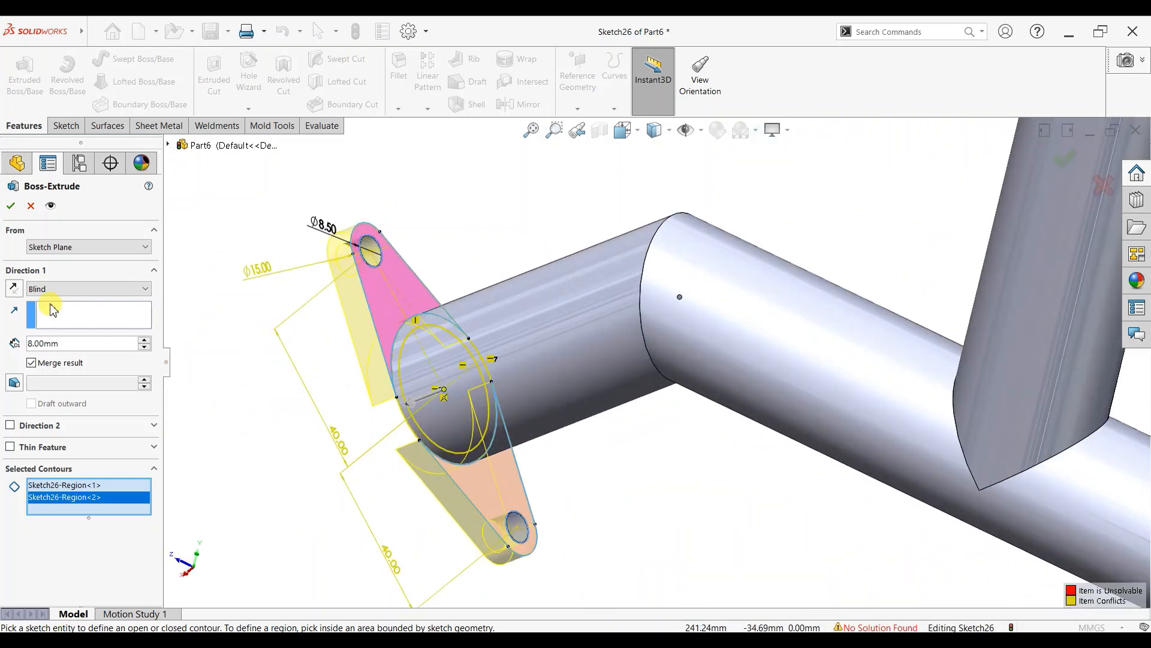
left_click(14, 290)
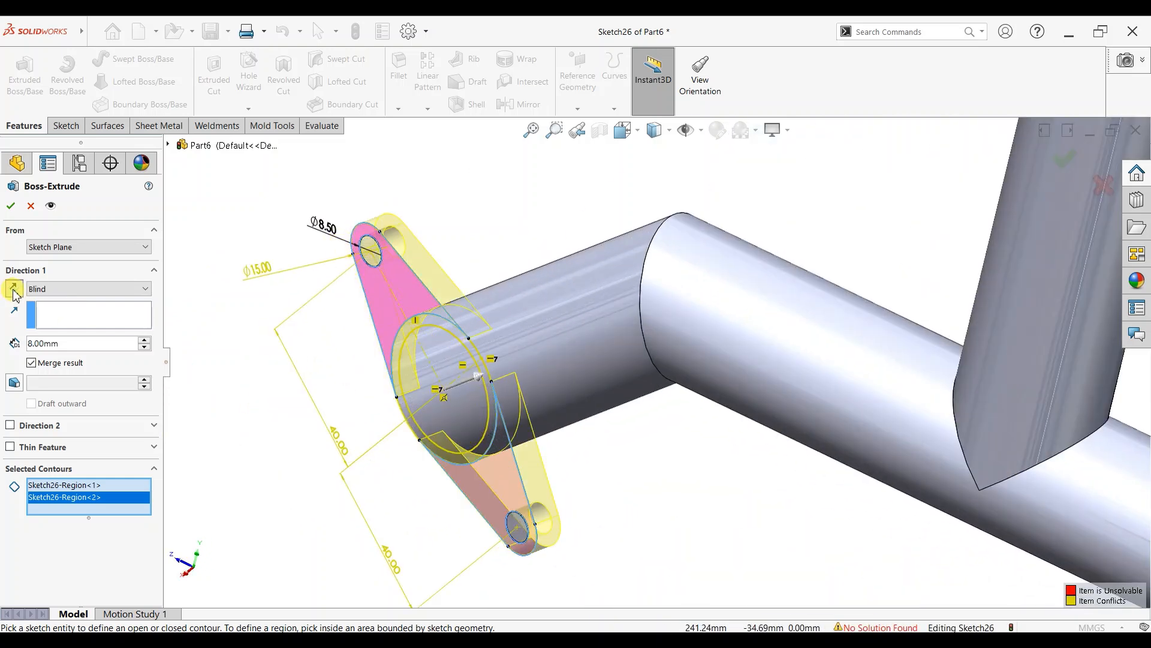
left_click(11, 206)
scroll(814, 461, "up", 3)
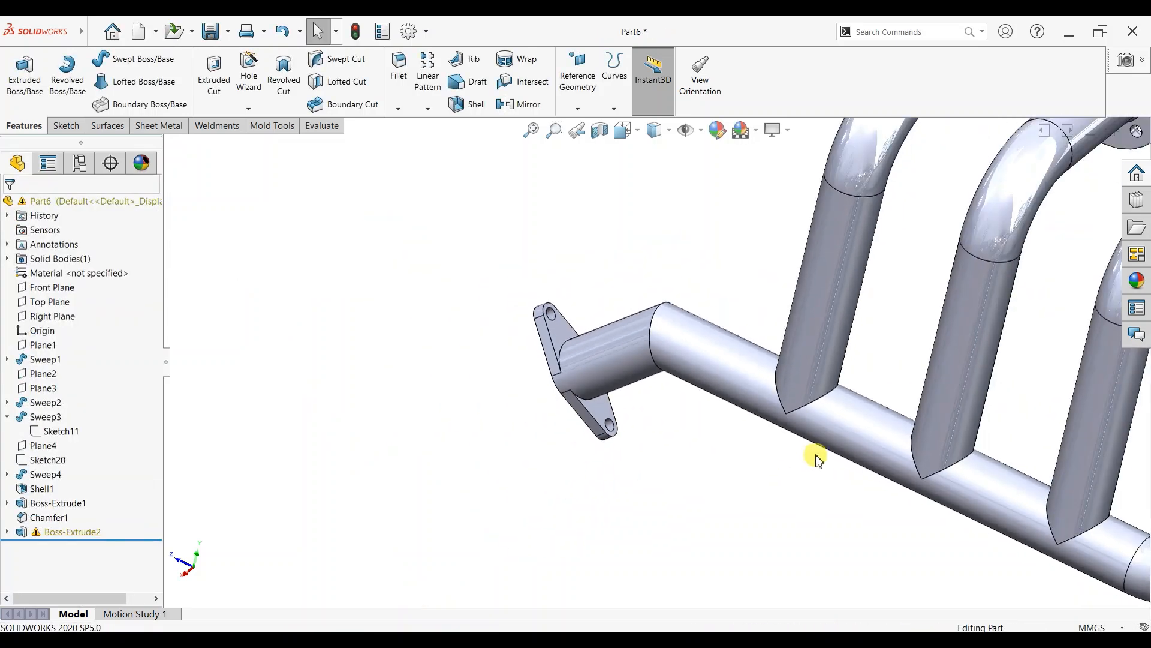
scroll(673, 328, "up", 2)
Rebuild the part, dismiss the warning list and reopen the outlet flange sketch for editing, viewed face-on.
left_click(360, 36)
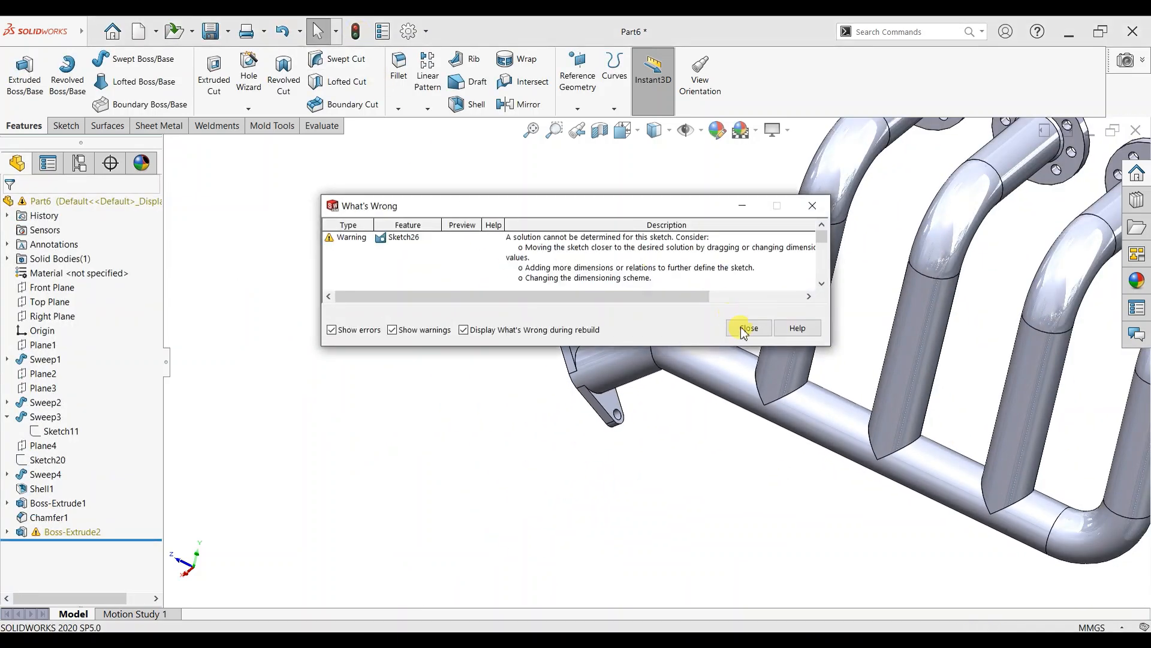
left_click(743, 326)
left_click(8, 533)
left_click(48, 546)
left_click(57, 512)
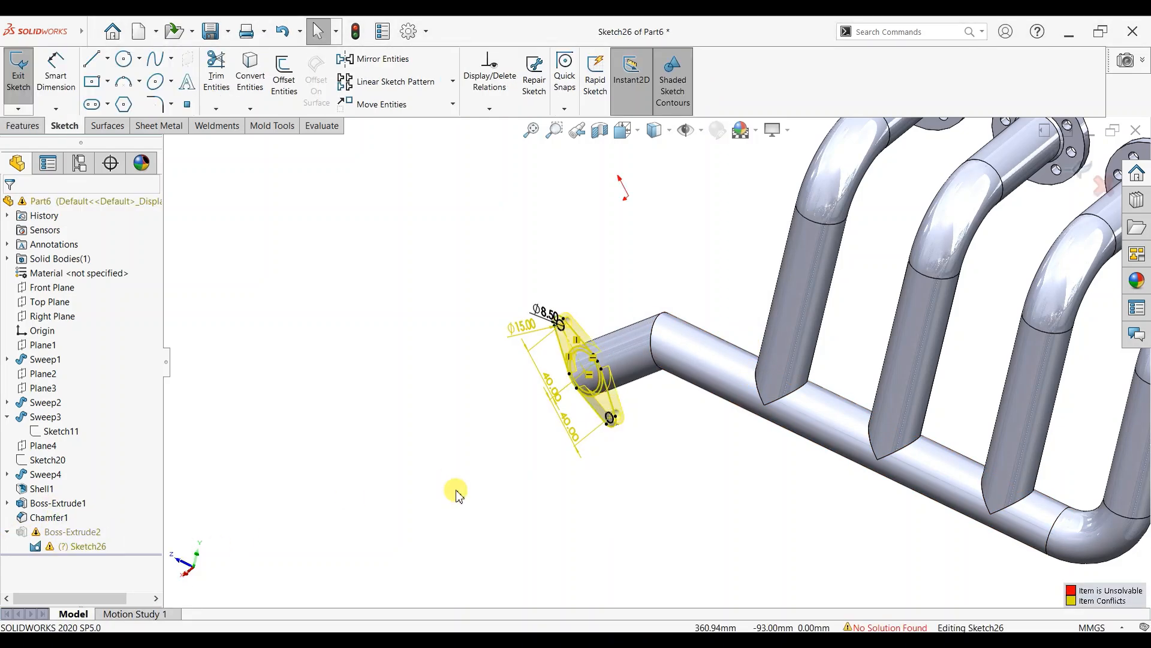
key("ctrl+8")
scroll(594, 388, "down", 10)
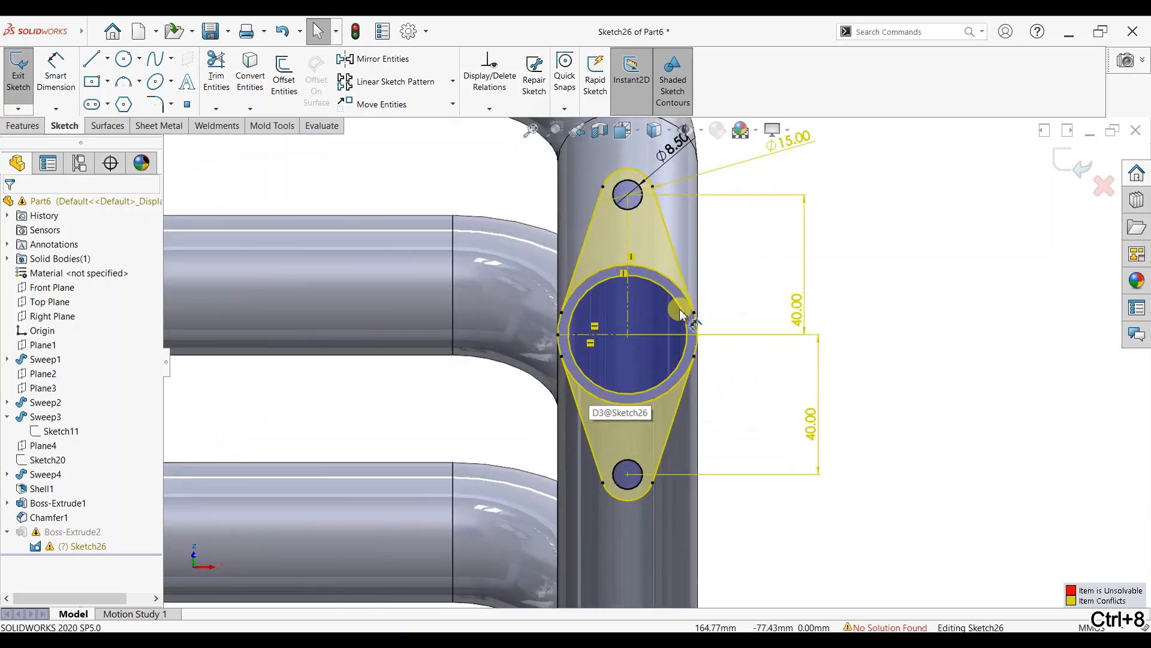
Undo the ear extrusion and the trim of the lower end circle in the outlet flange sketch.
key("ctrl+z")
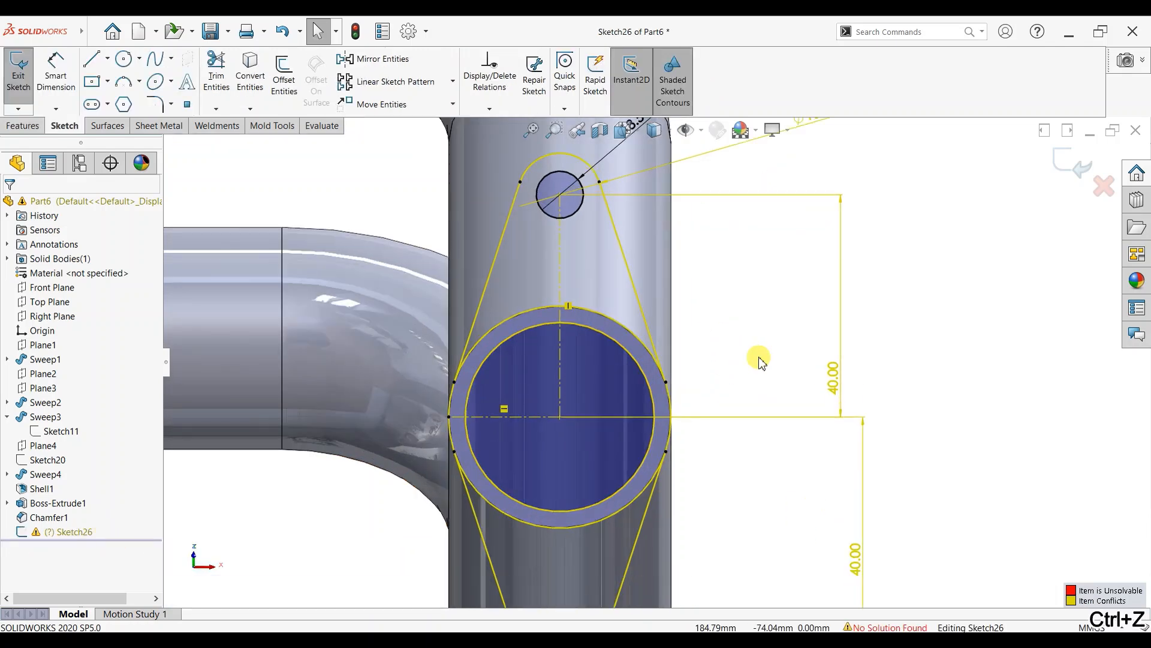
key("ctrl+z")
scroll(707, 389, "up", 2)
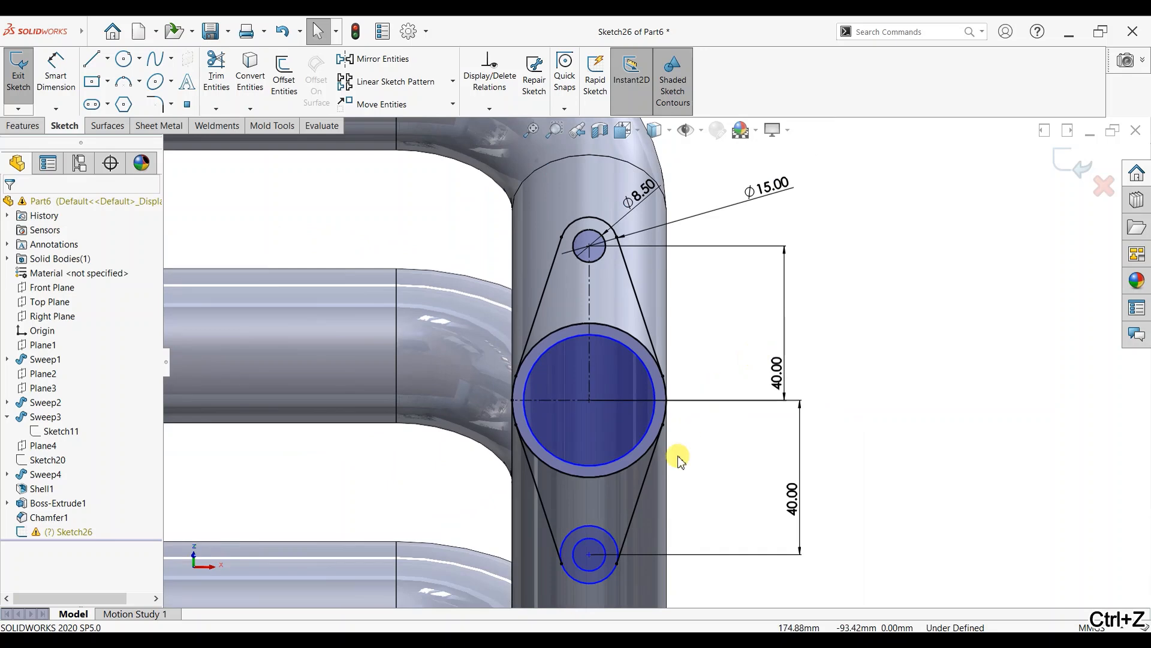
scroll(609, 539, "up", 1)
scroll(624, 534, "down", 1)
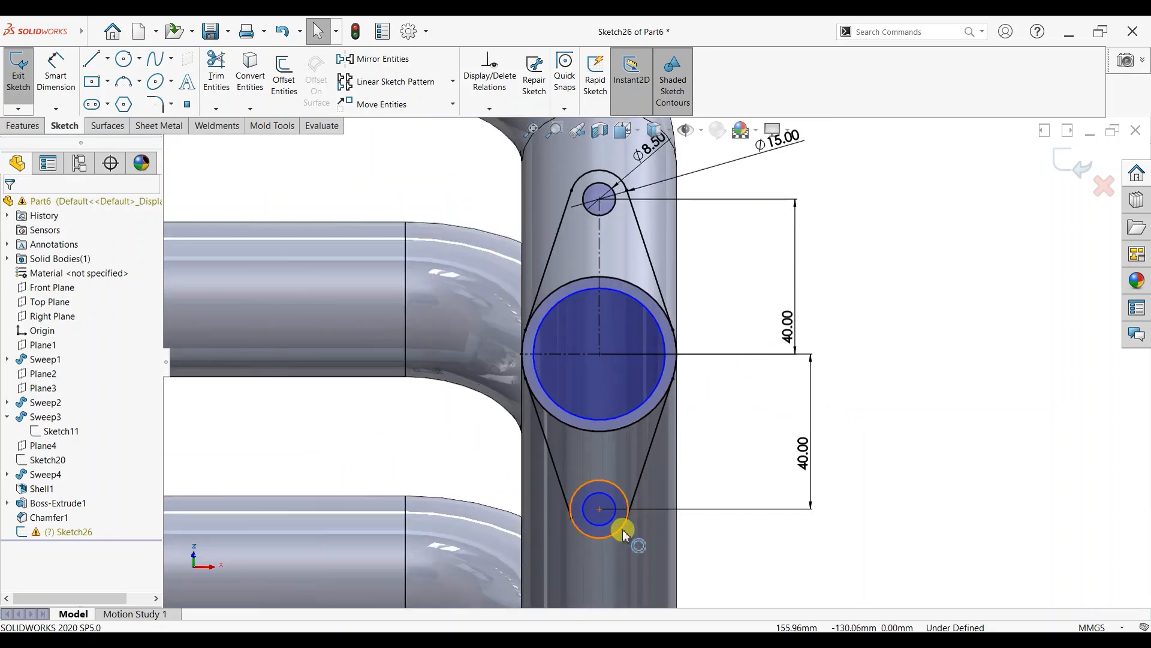
Make the lower end point of the slanted line coincident with the lower end circle.
scroll(660, 489, "down", 3)
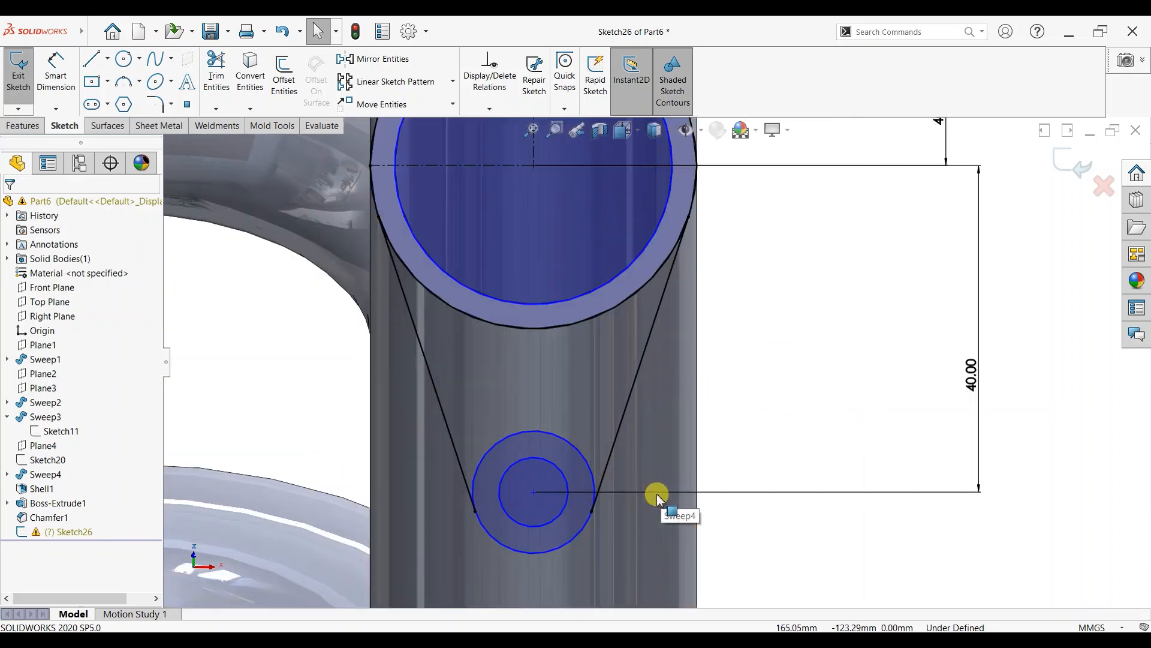
left_click(593, 509)
left_click(581, 532, "ctrl")
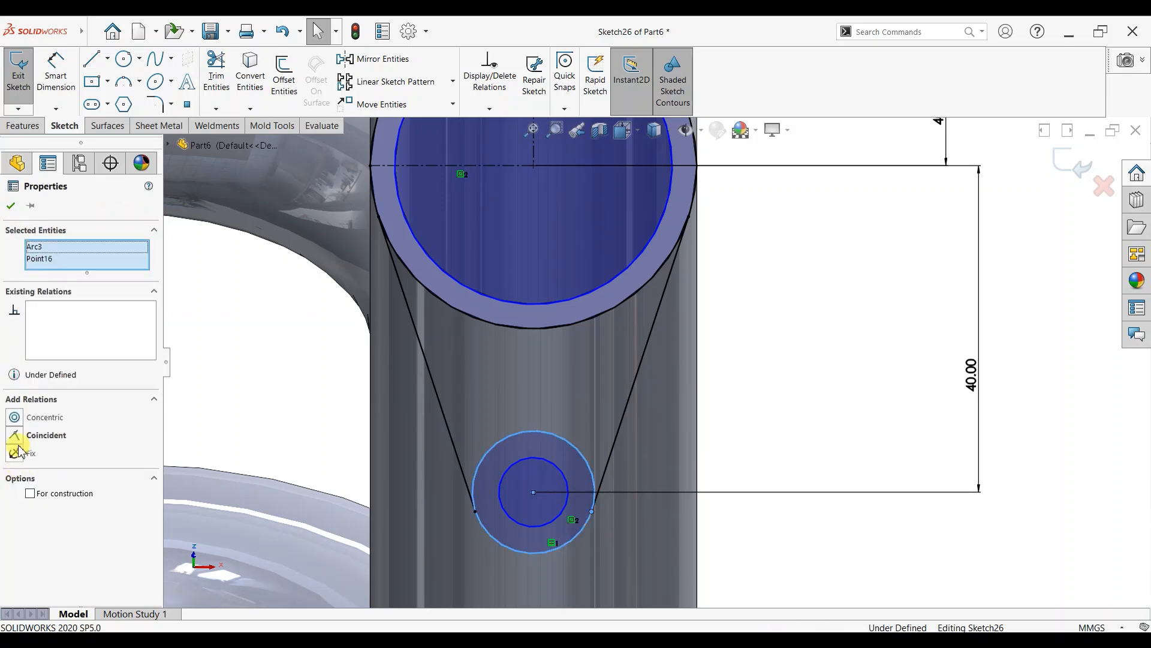
left_click(15, 453)
key("Escape")
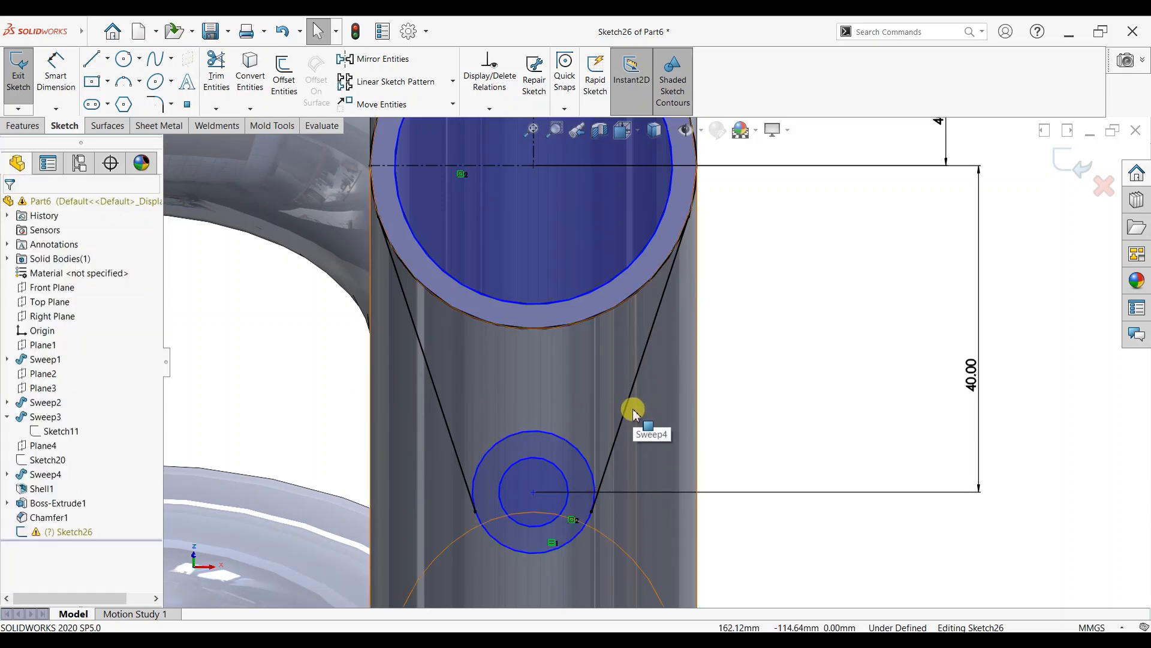
Extrude the outlet flange's upper ear, lower ear and the ring around the lower bolt hole by 8 mm.
scroll(633, 410, "up", 5)
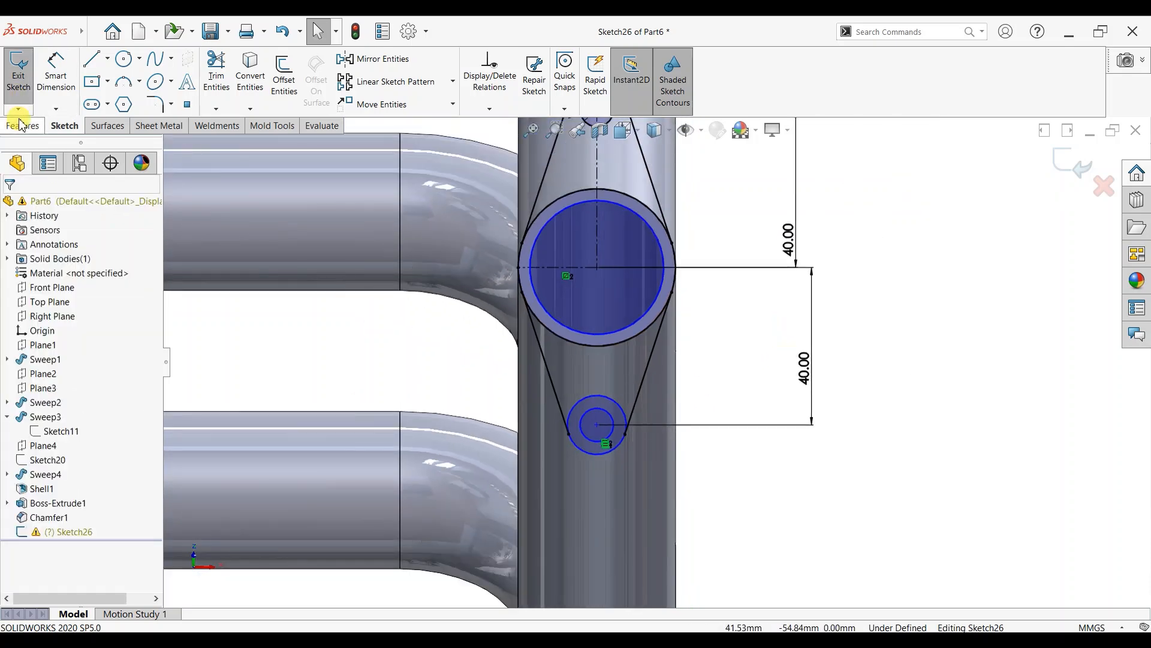
left_click(23, 125)
left_click(25, 76)
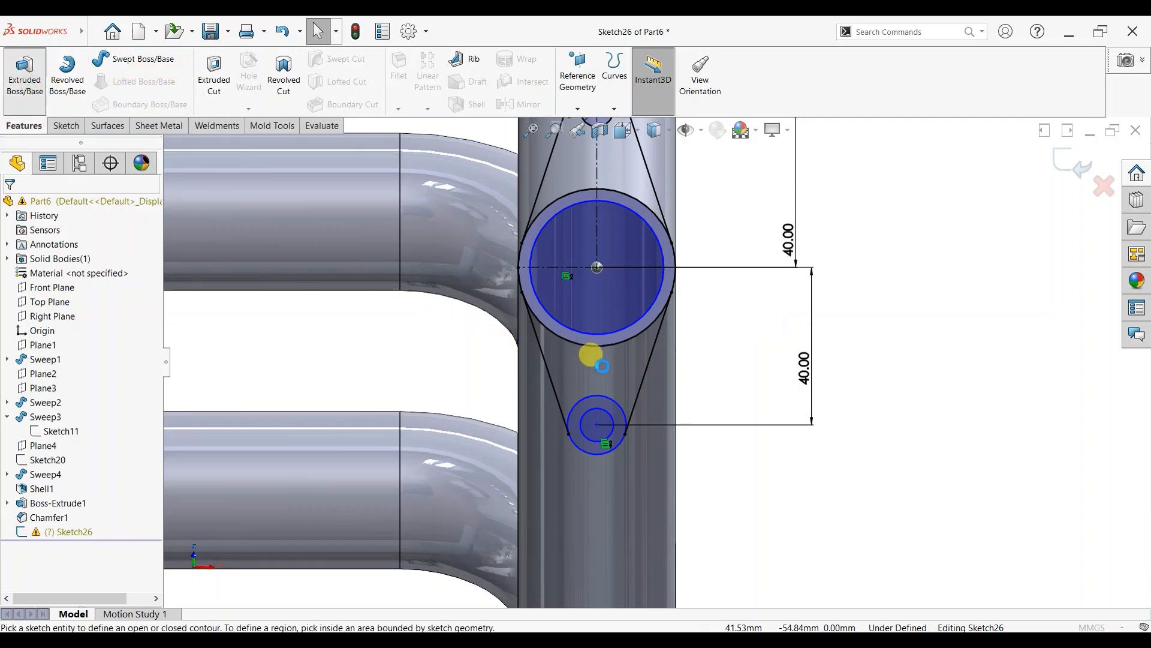
left_click(608, 408)
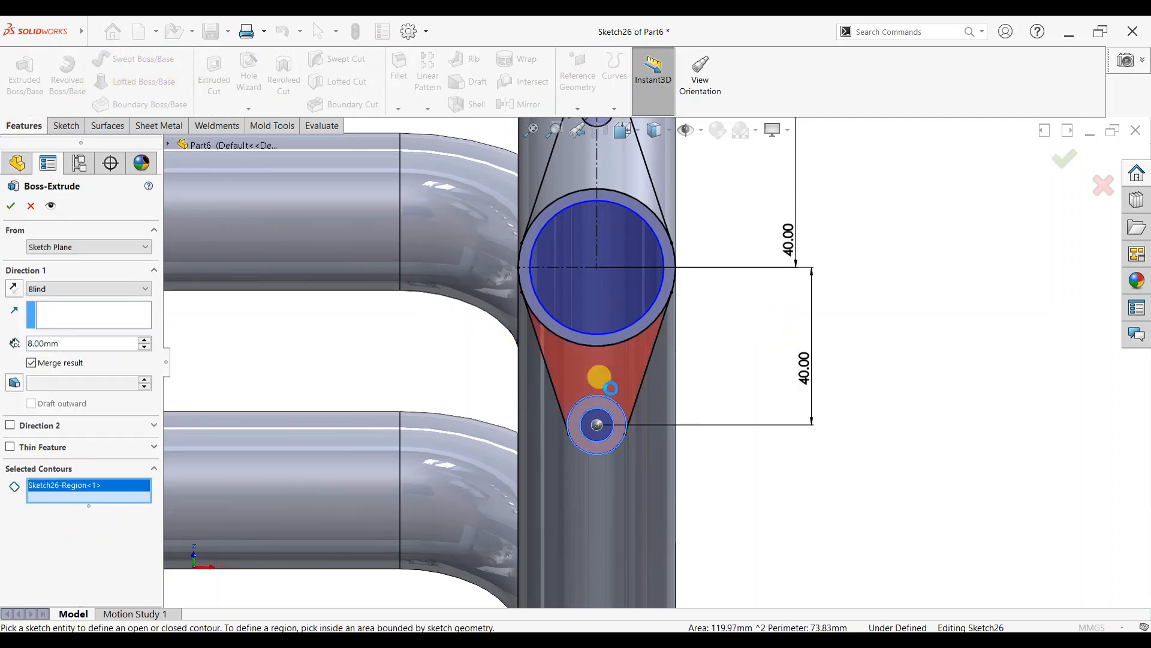
left_click(610, 390)
left_click(621, 170)
scroll(699, 237, "up", 3)
middle_click_drag(699, 236, 639, 272)
scroll(640, 271, "up", 5)
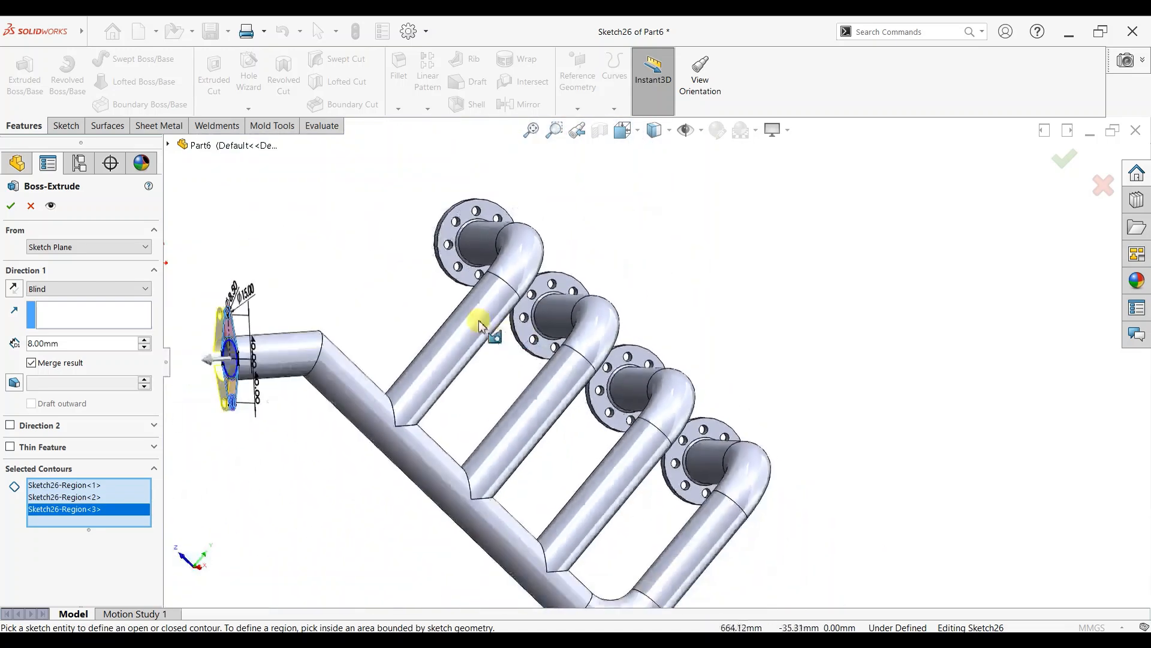
left_click(10, 206)
middle_click_drag(439, 328, 405, 362)
scroll(468, 457, "down", 3)
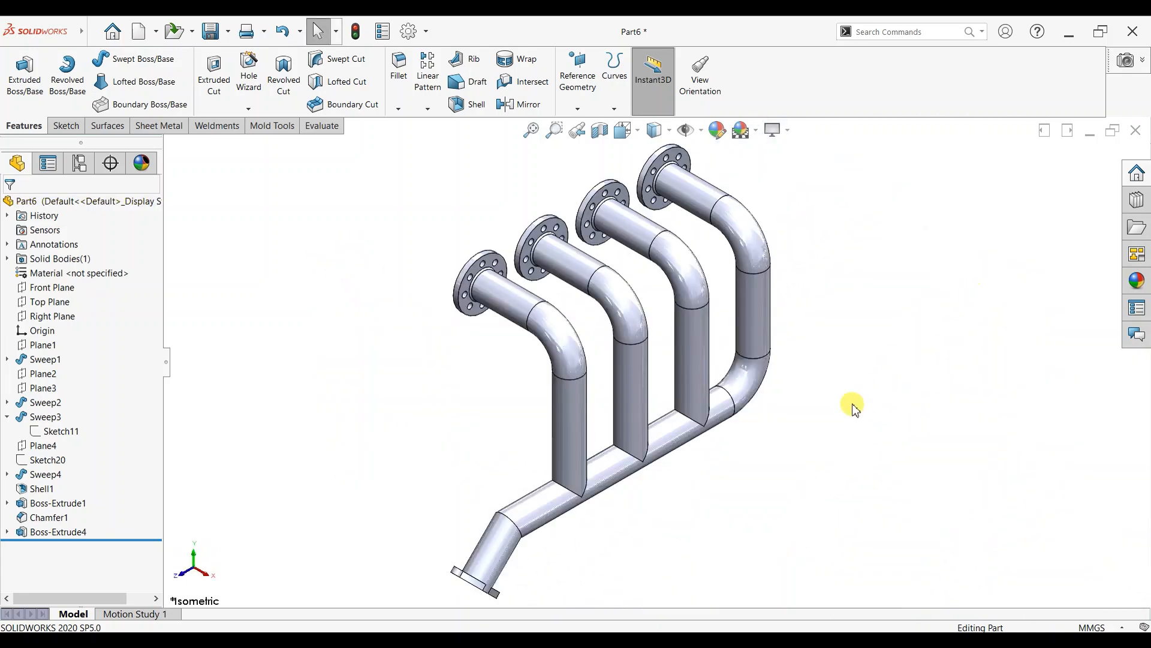
Turn on shadows for the shaded display of the manifold.
middle_click_drag(854, 408, 763, 326)
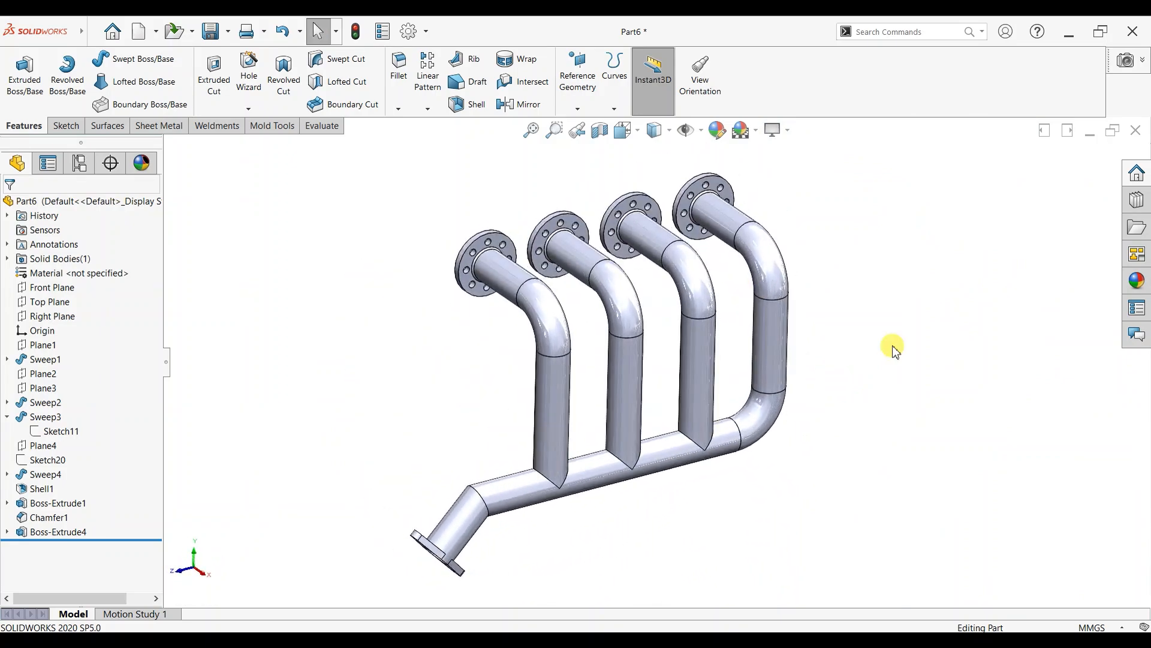
left_click(756, 131)
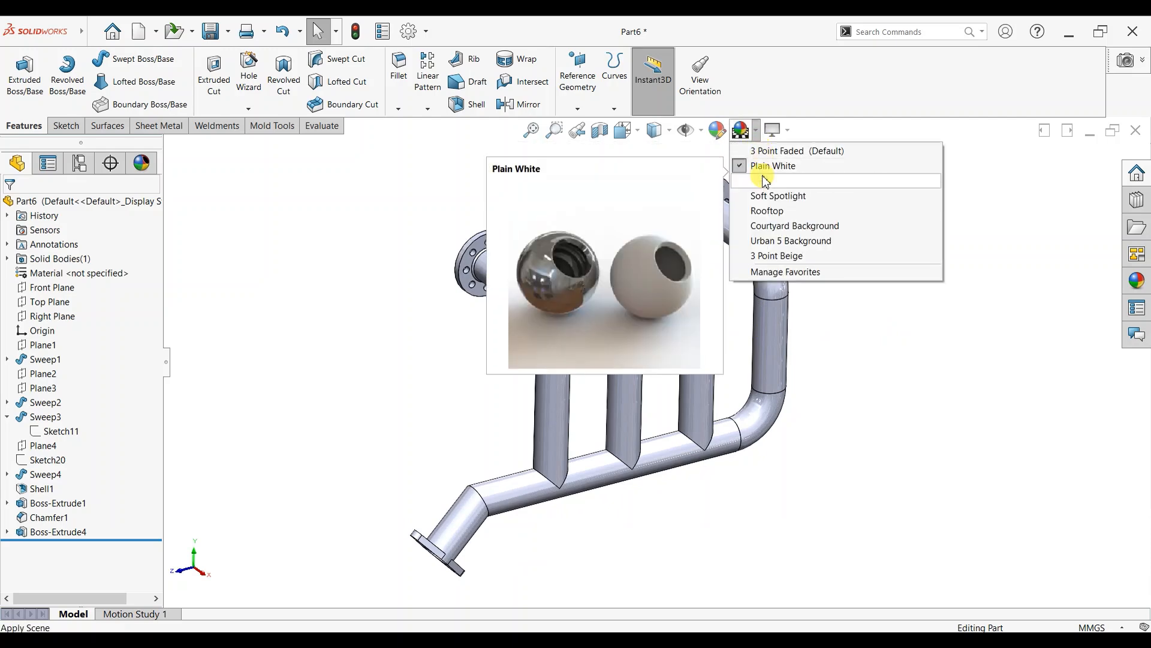
left_click(775, 130)
left_click(788, 166)
Chamfer the two curved edges where the outlet pipe meets the flange ears by 2 mm at 45 degrees.
middle_click_drag(889, 395, 791, 276)
scroll(445, 495, "down", 4)
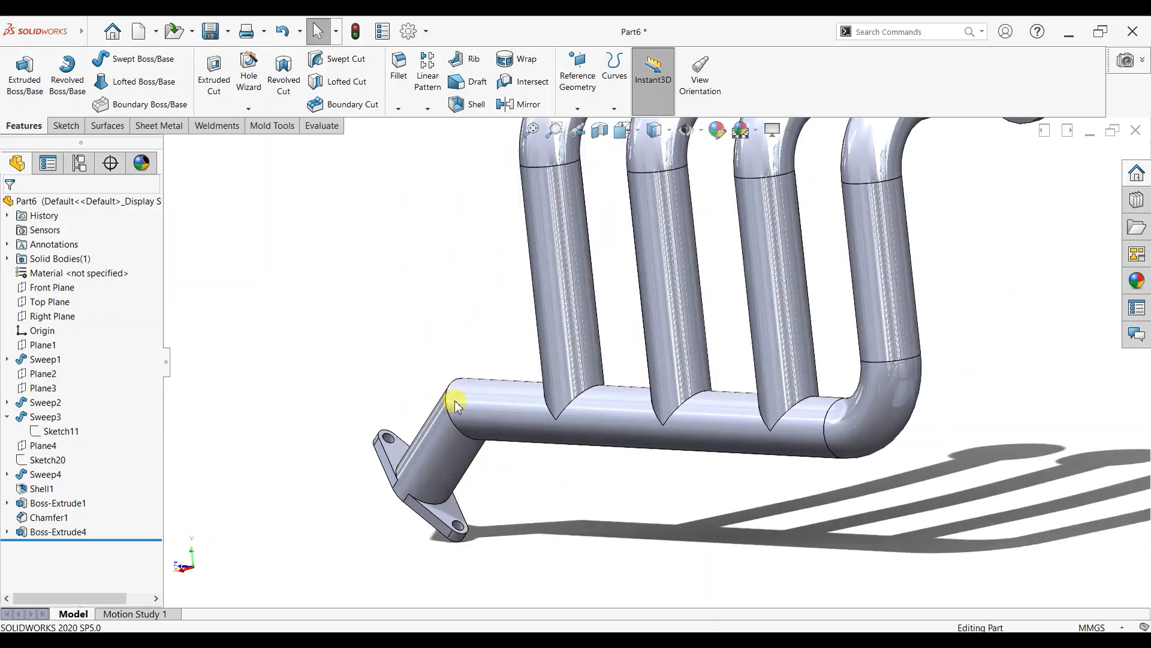
left_click(398, 108)
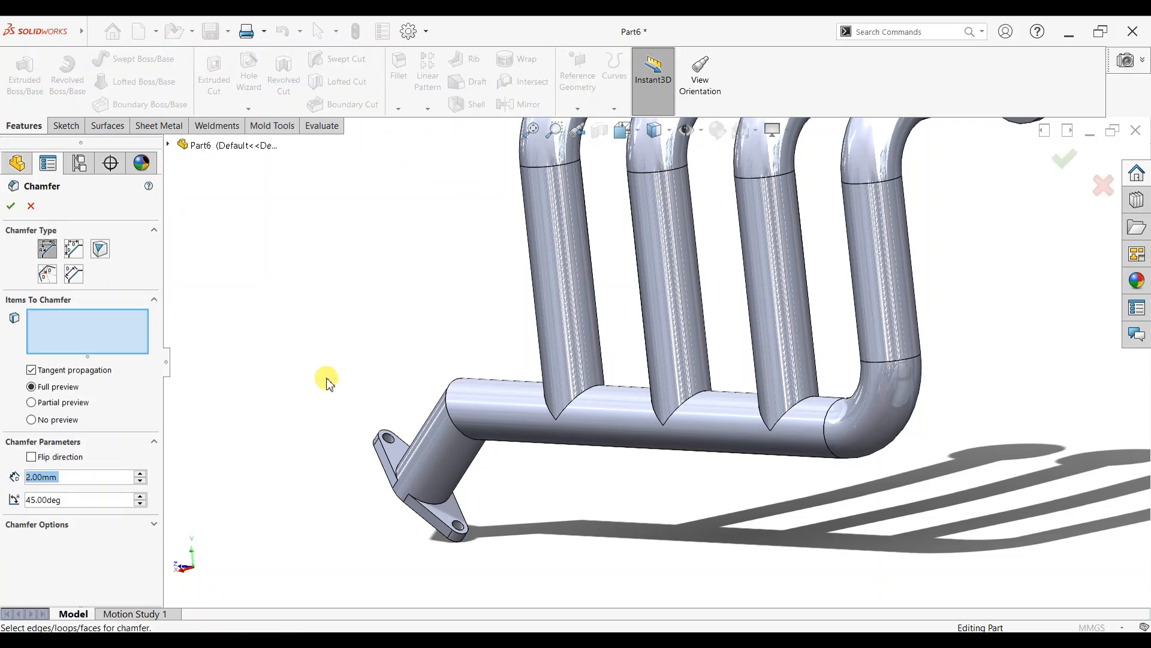
scroll(368, 509, "down", 4)
left_click(427, 387)
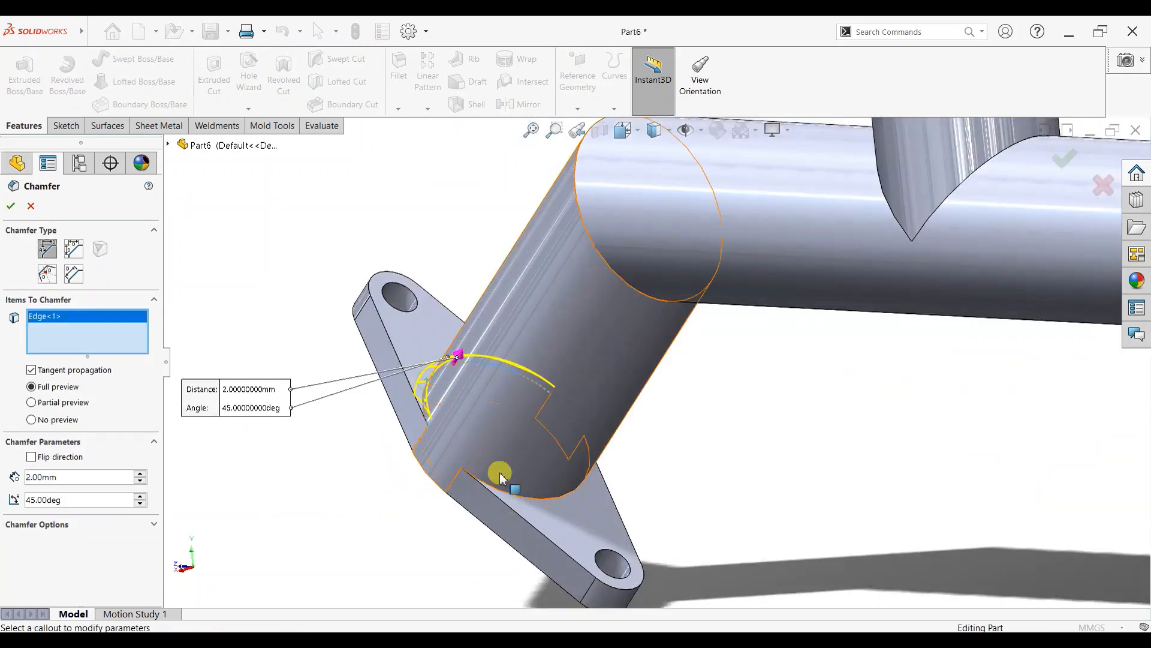
left_click(528, 503)
right_click(36, 337)
left_click(69, 352)
left_click(555, 502)
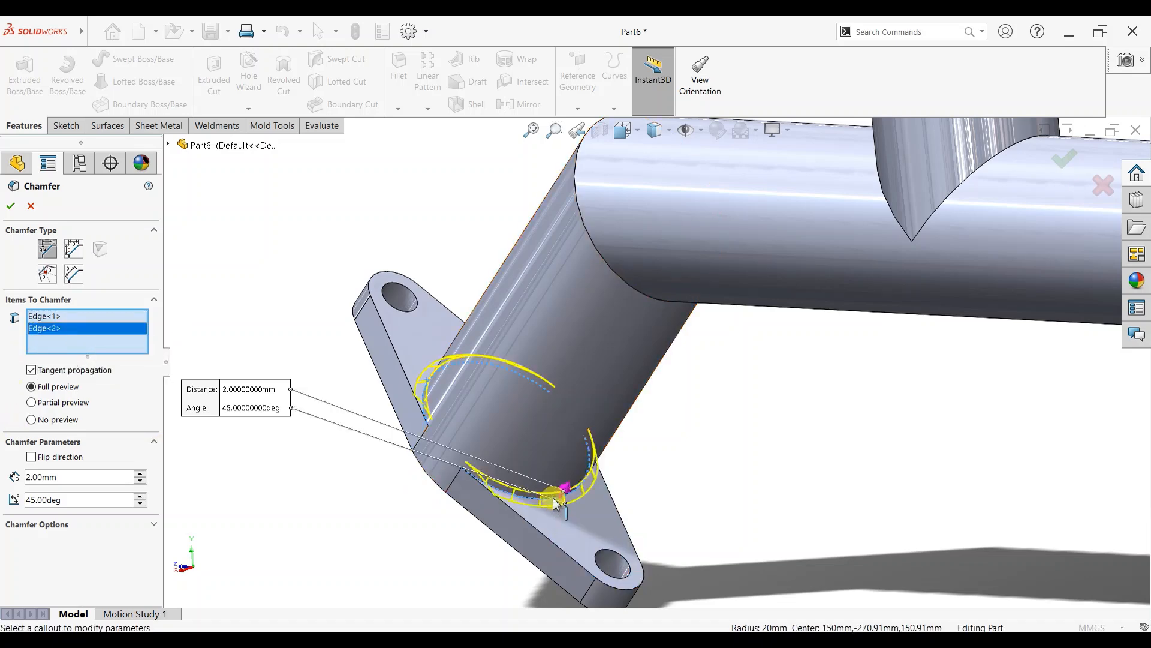
left_click(11, 206)
scroll(699, 349, "up", 5)
scroll(896, 277, "down", 2)
Set the document's shaded and wireframe image quality near the high end.
left_click(427, 32)
left_click(433, 52)
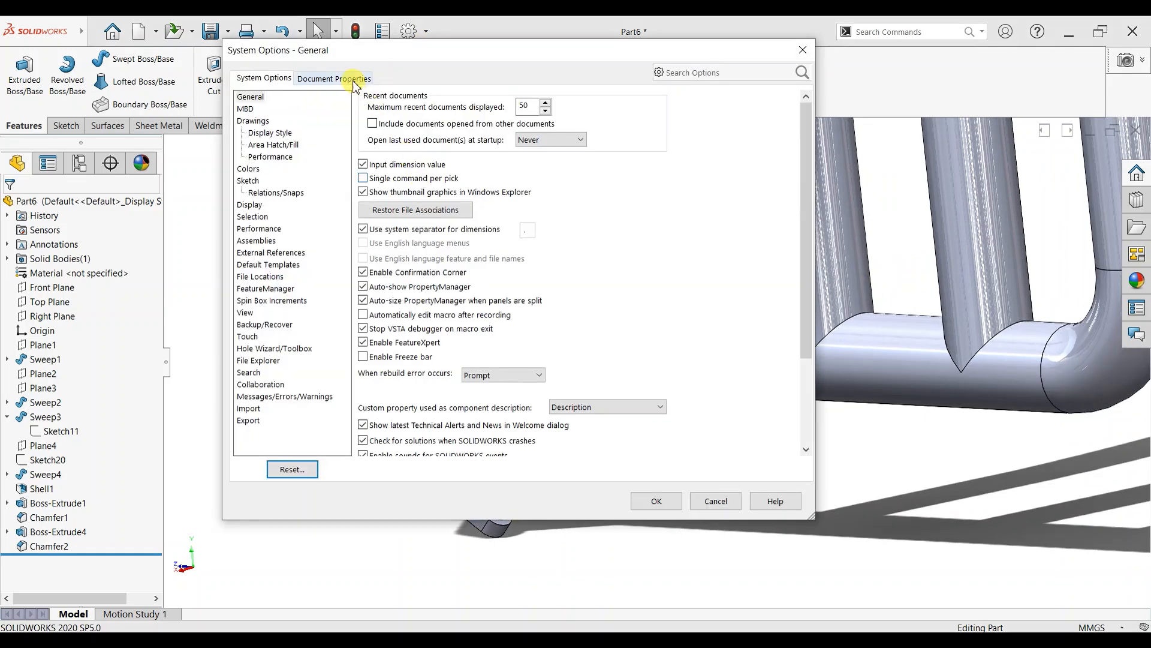
left_click(334, 79)
left_click(259, 229)
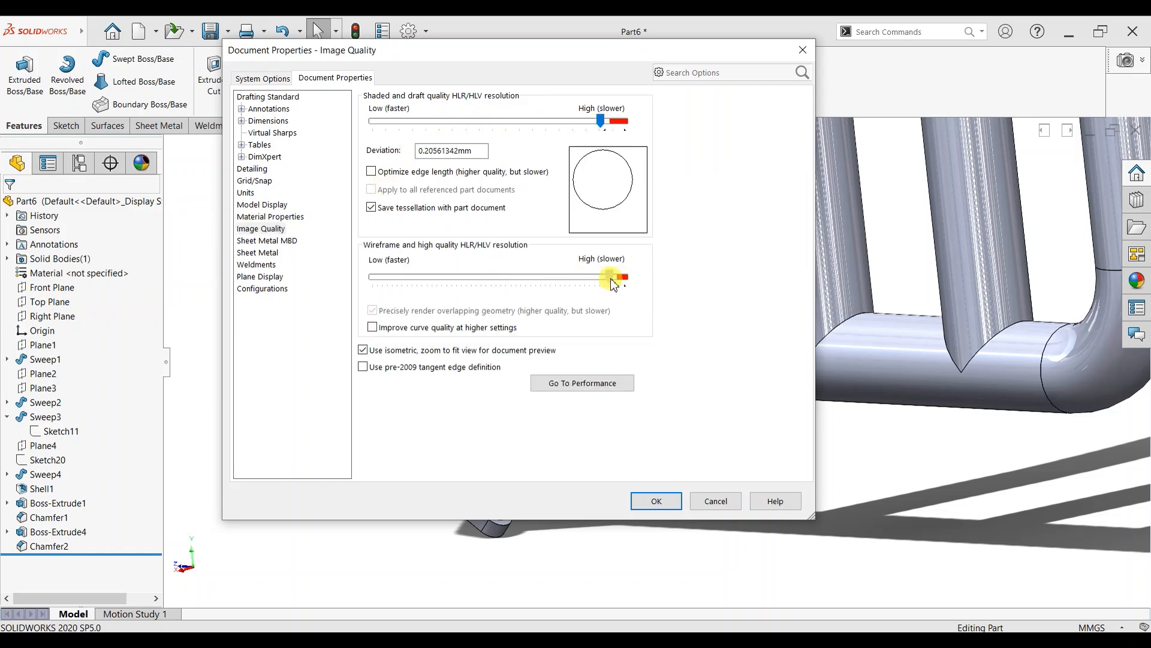
left_click(656, 499)
Show the whole manifold in an isometric-style corner view with the outlet flange and all inlet flanges in sight.
scroll(653, 362, "up", 4)
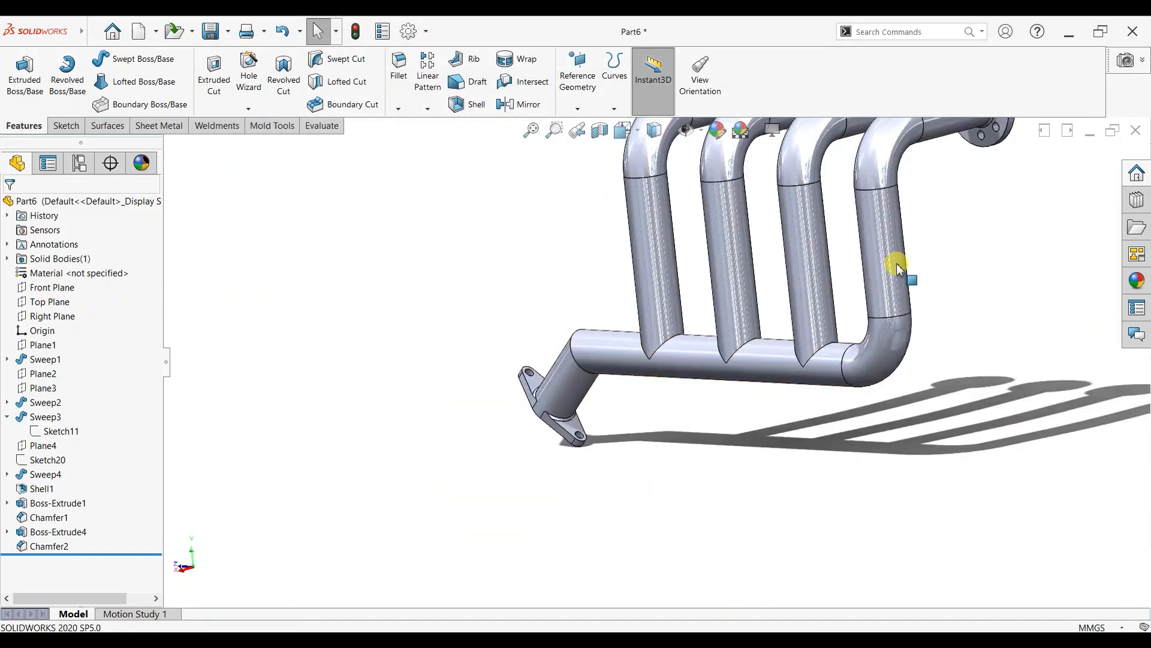
scroll(937, 240, "down", 1)
scroll(923, 240, "up", 3)
key("space")
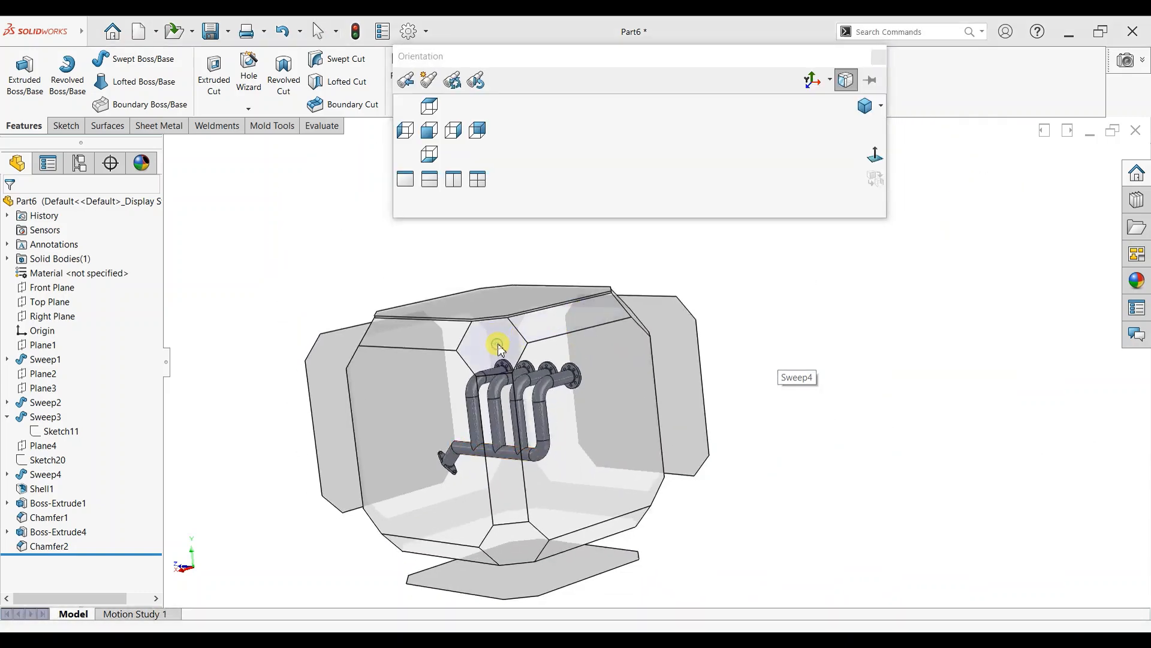
left_click(496, 340)
scroll(809, 309, "down", 2)
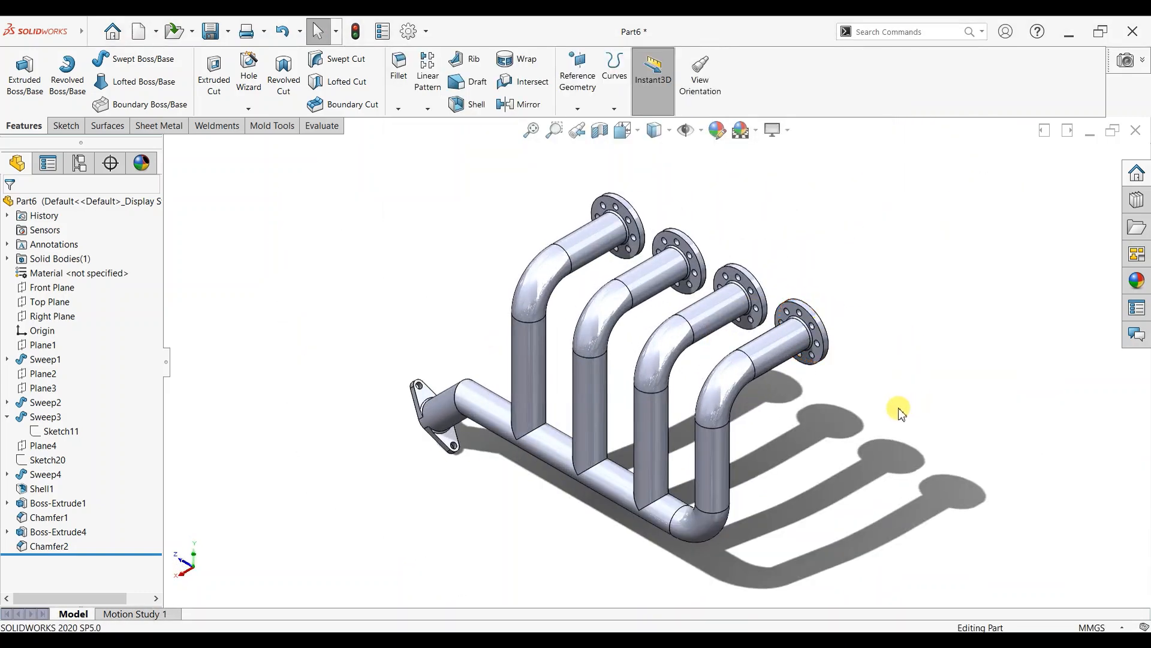